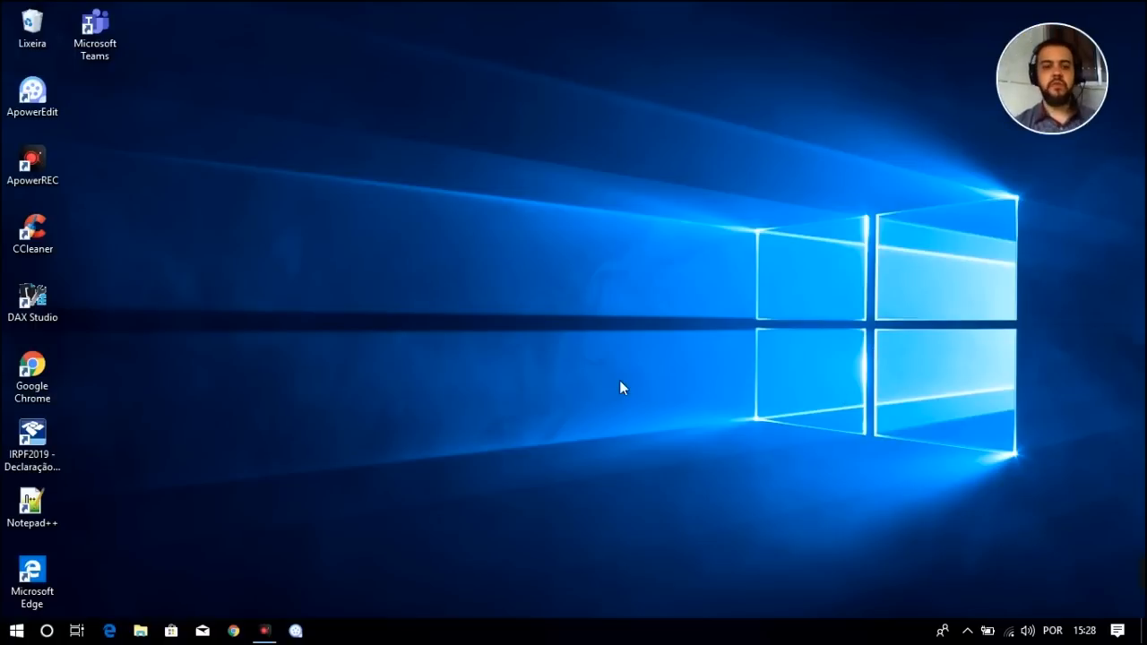
Open the TOTVS_LG folder on drive C in File Explorer
click(141, 631)
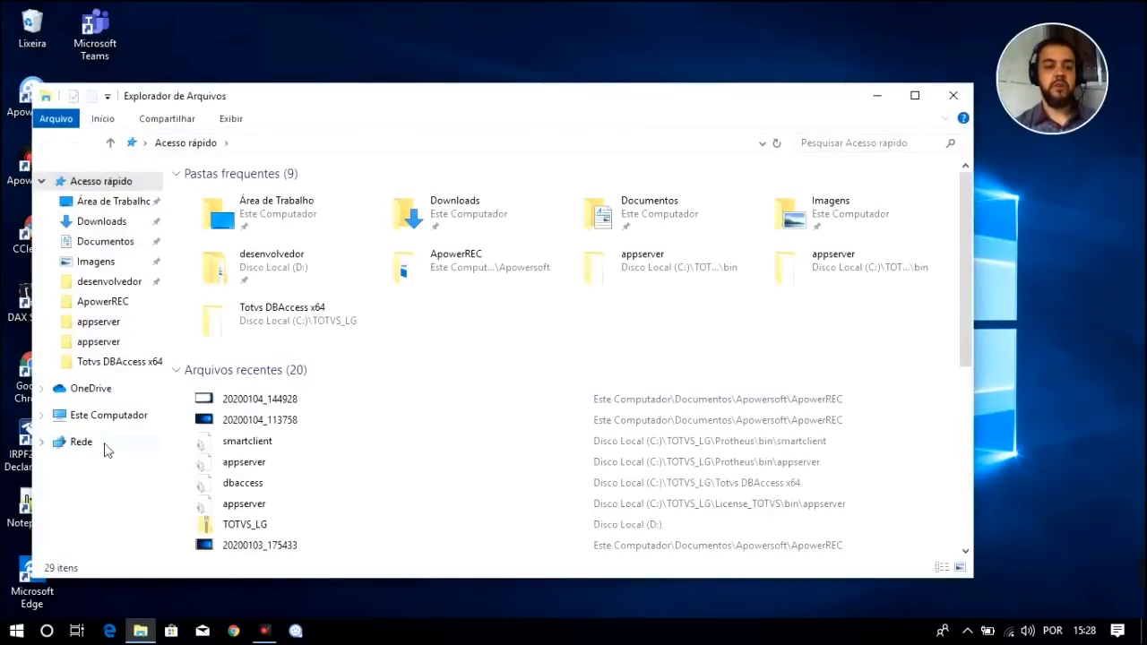
click(117, 417)
double_click(276, 360)
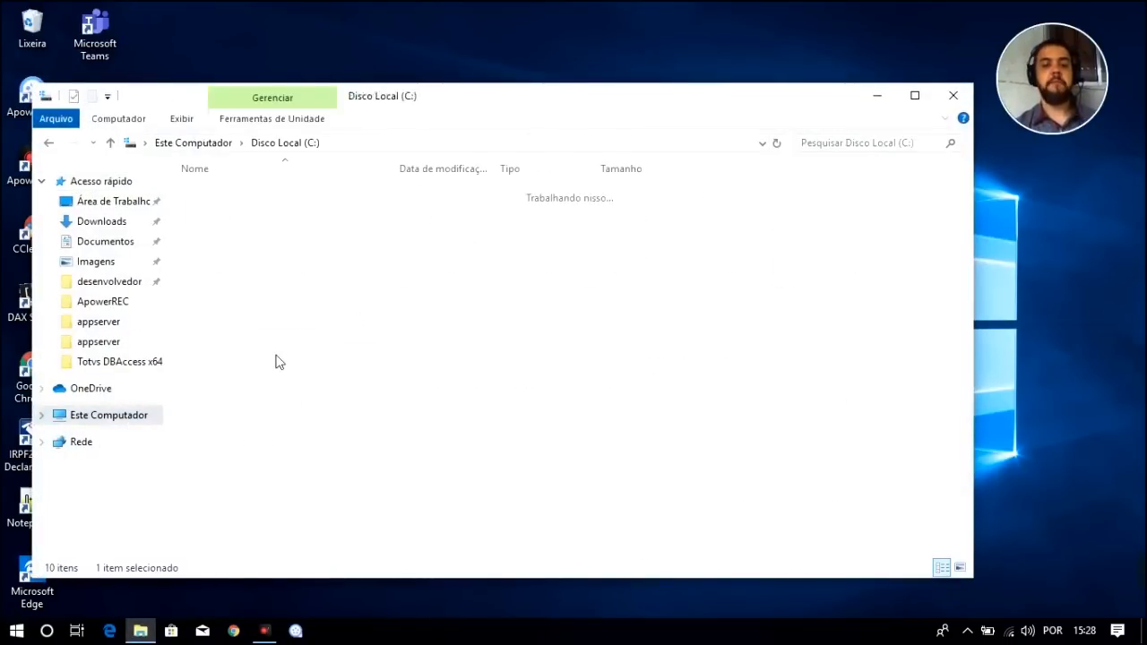
double_click(225, 282)
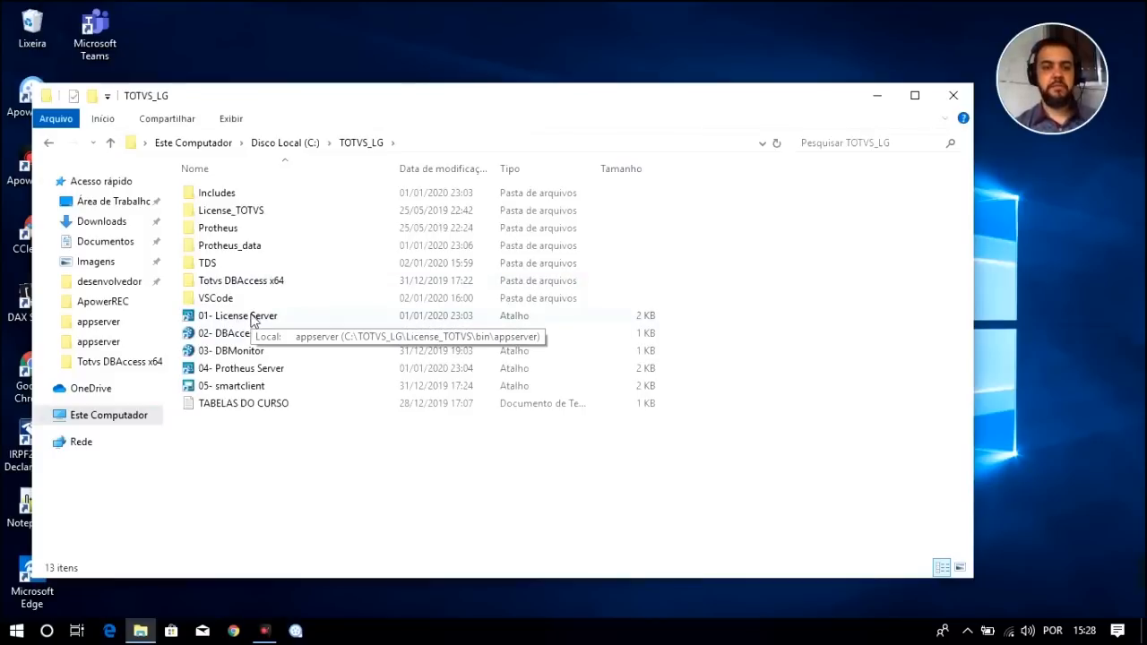
Start the License Server, DBAccess and Protheus Server, minimizing each console
double_click(238, 316)
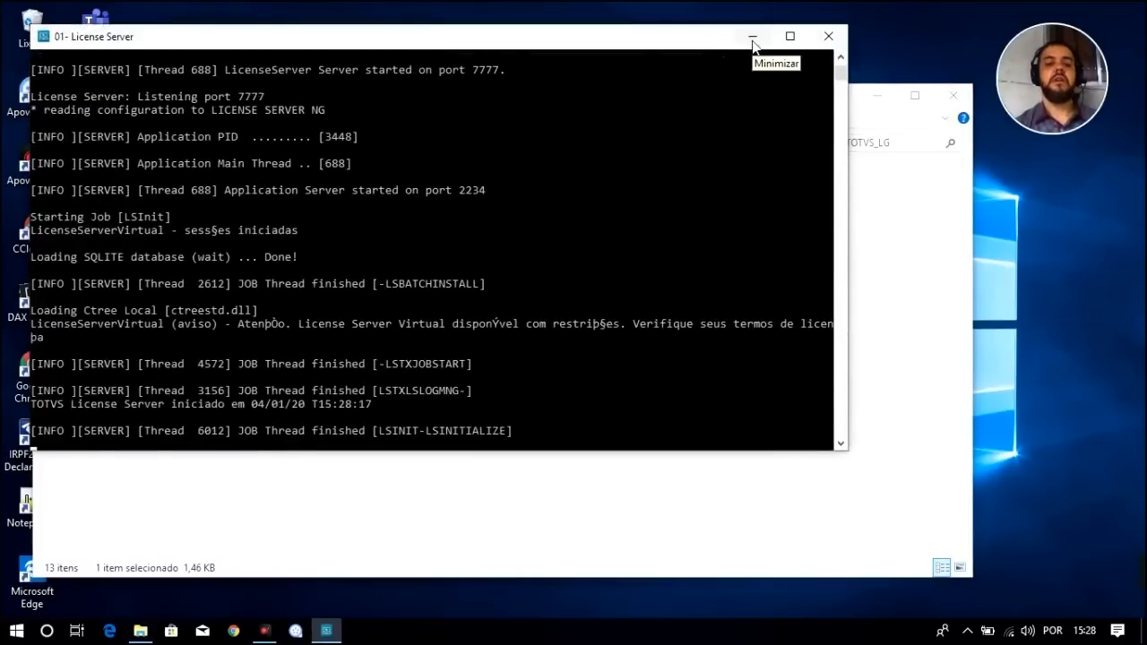
click(751, 40)
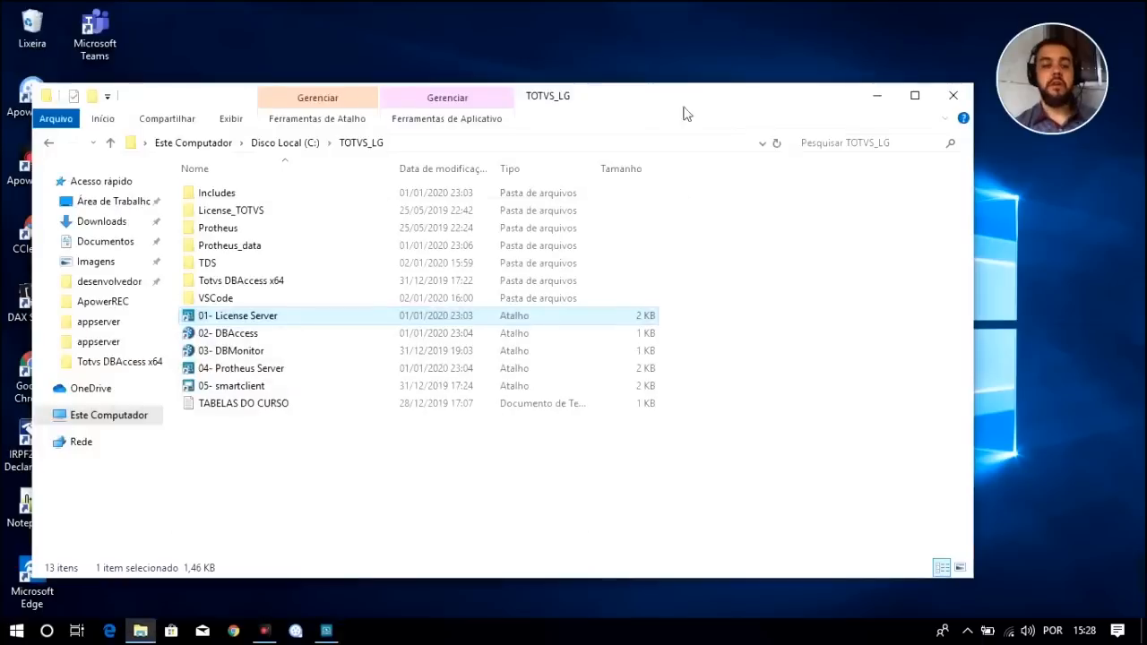
double_click(242, 336)
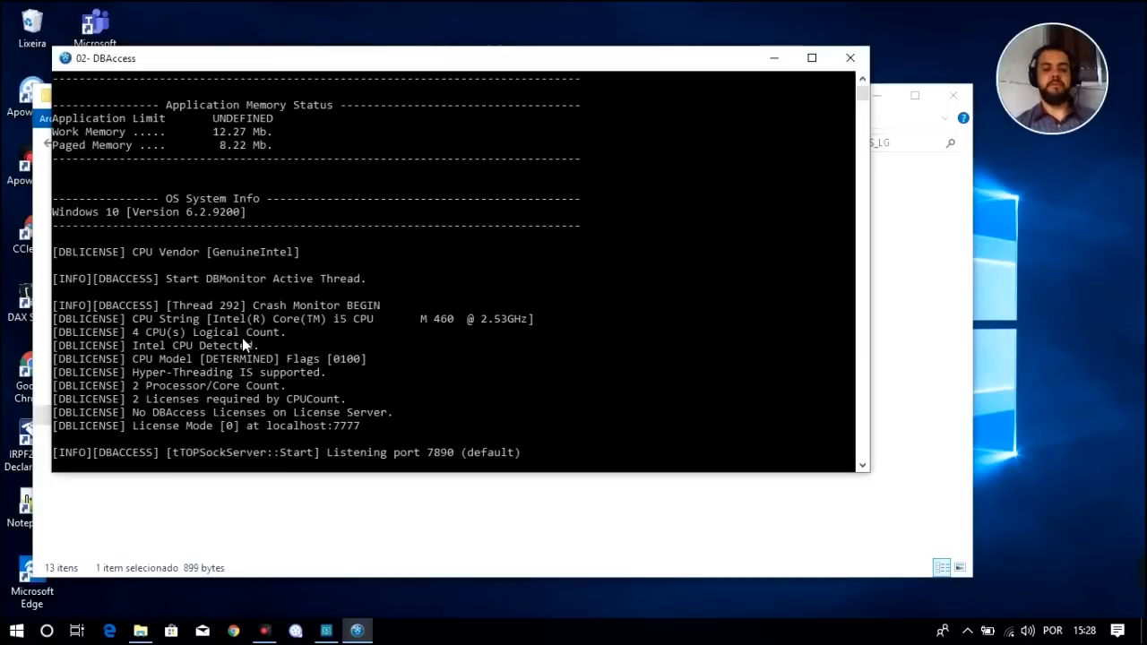
click(771, 55)
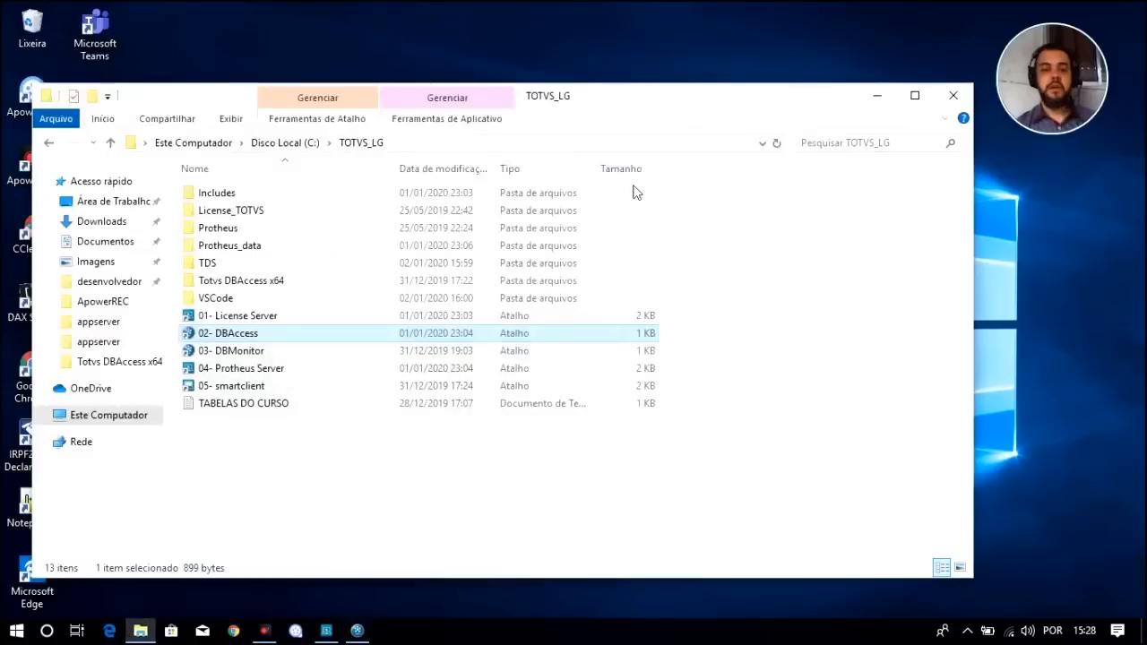
double_click(249, 367)
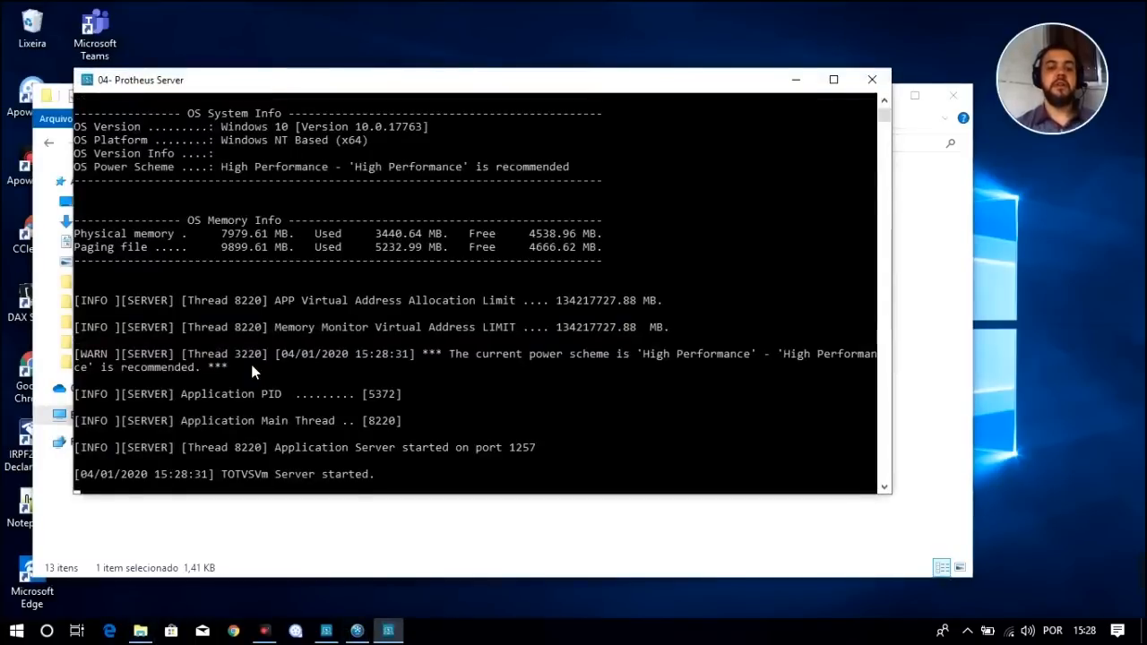
click(797, 81)
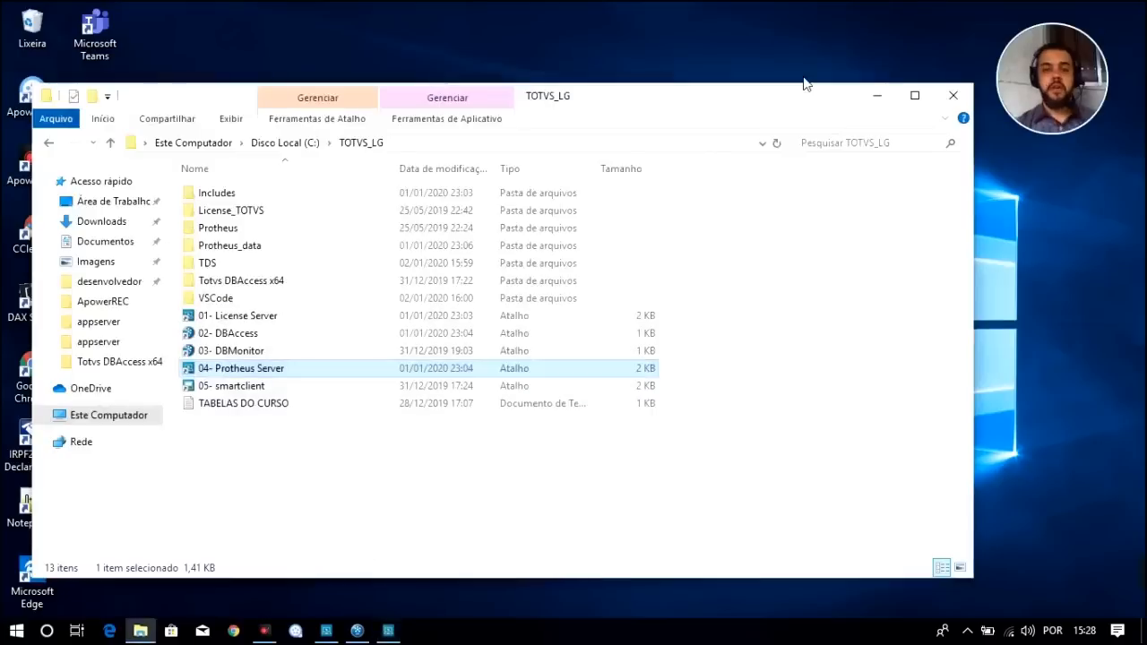
click(239, 252)
double_click(239, 253)
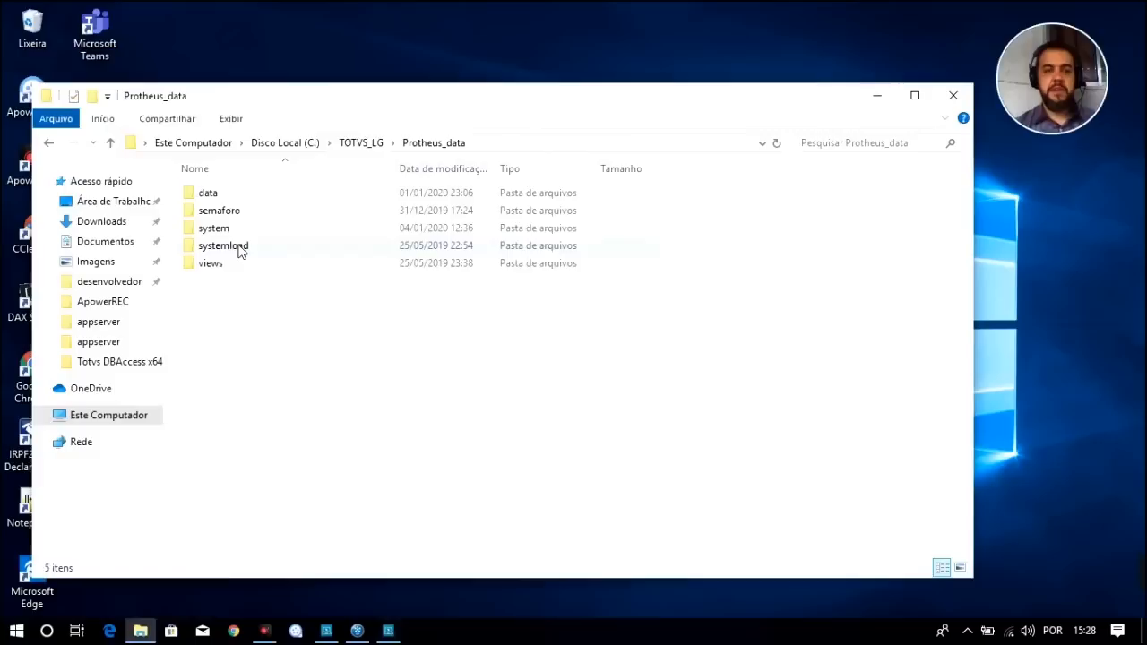
double_click(208, 195)
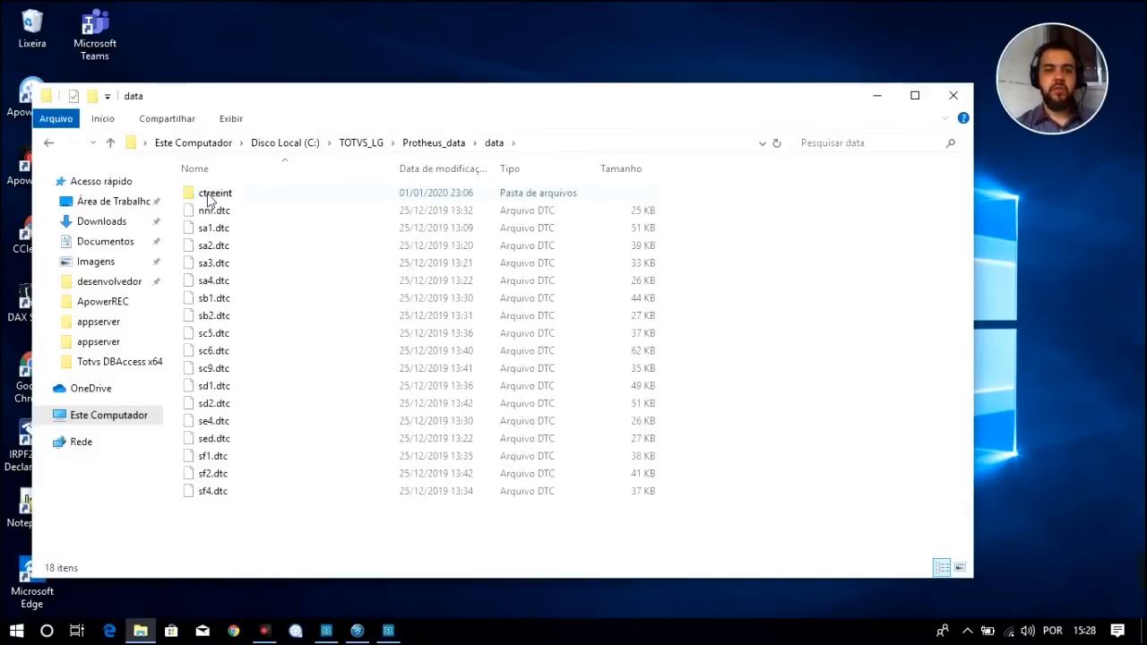
click(216, 215)
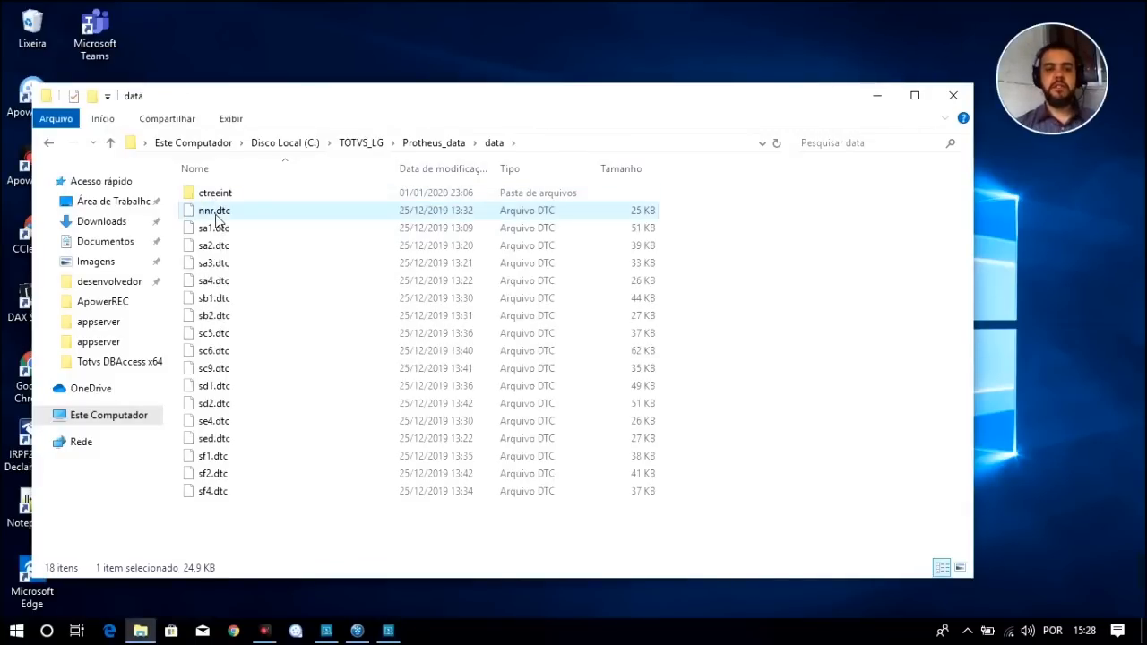
key(Down)
key(Down)
key(Up)
key(Up)
key(Down)
key(Down)
key(Down)
key(Down)
key(Up)
key(Up)
key(Up)
key(Up)
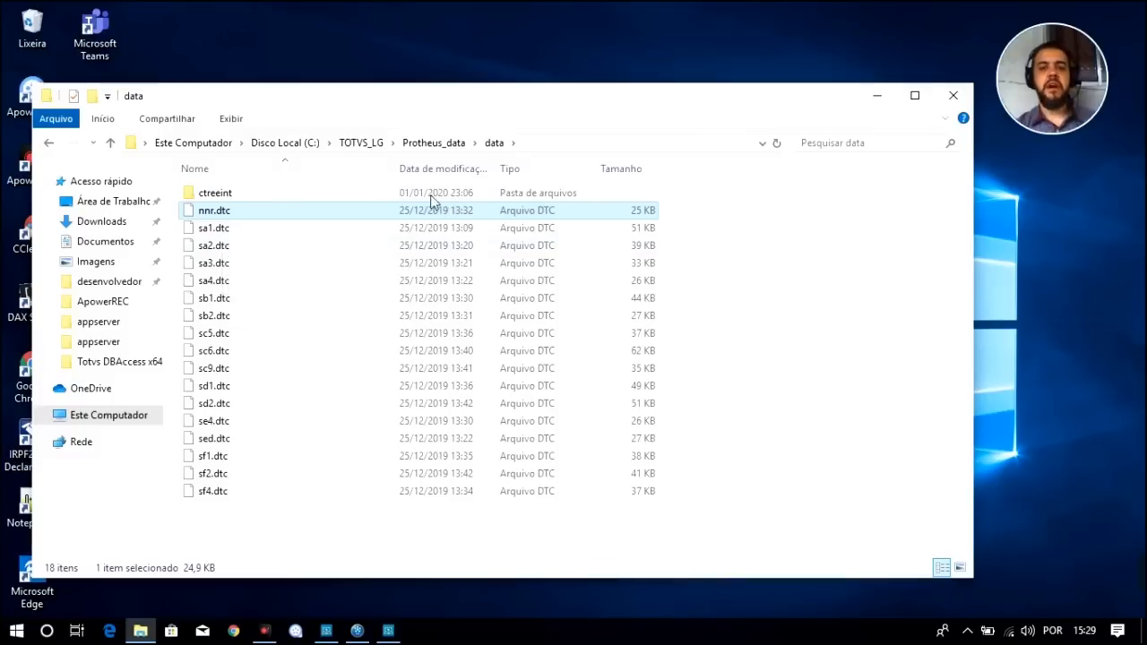
click(364, 143)
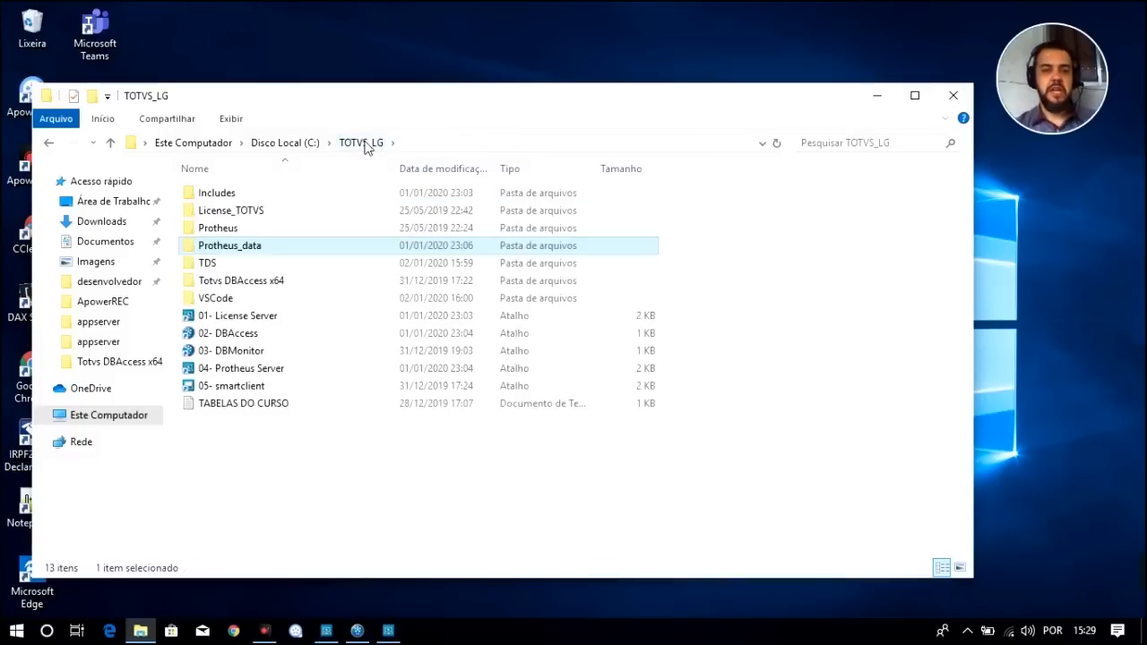
Launch 05- smartclient with initial program SIGACFG over tcp on environment TESTE
double_click(251, 386)
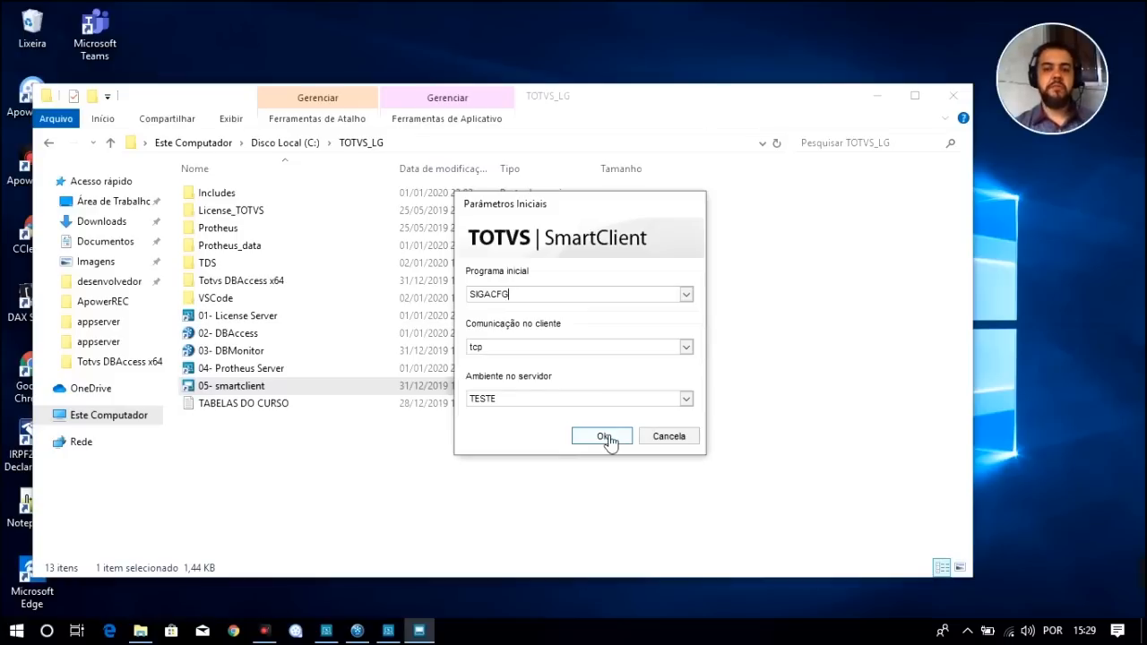
click(603, 436)
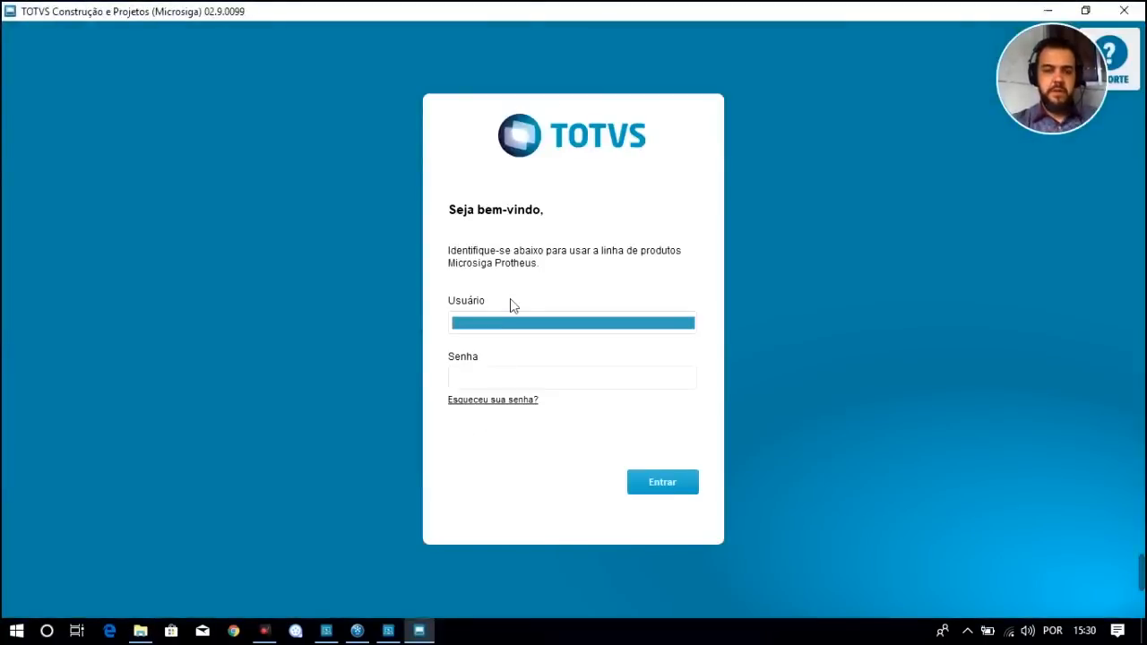
Log in as the administrator and enter the Configurador for group 99 TESTE, branch 01 MATRIZ
text(admin)
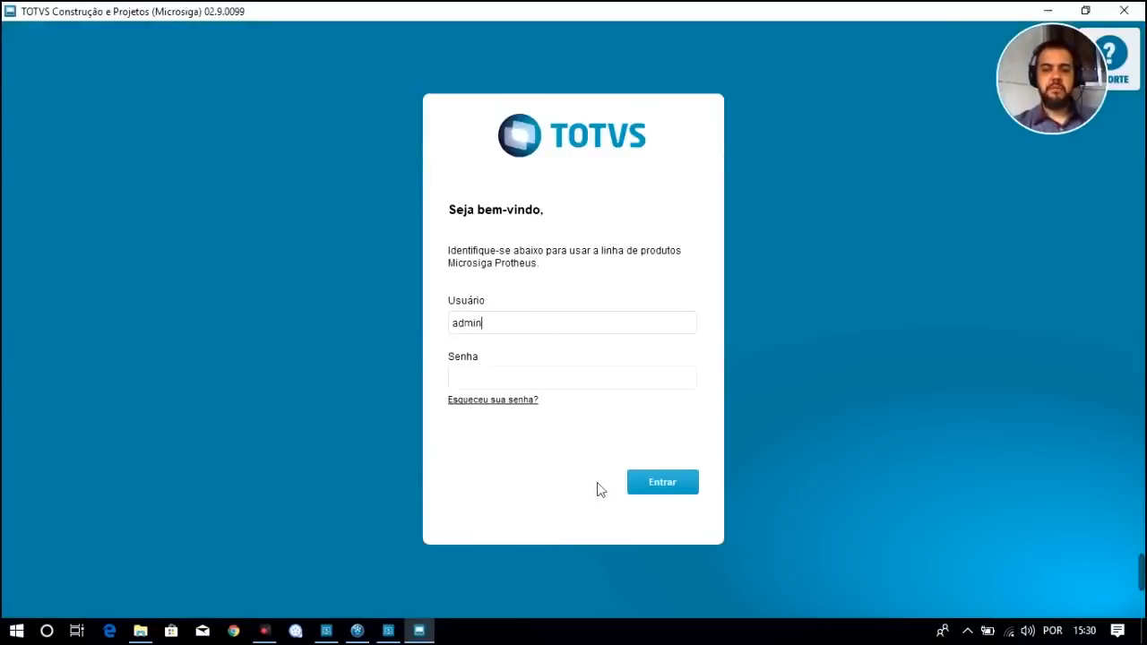
click(662, 484)
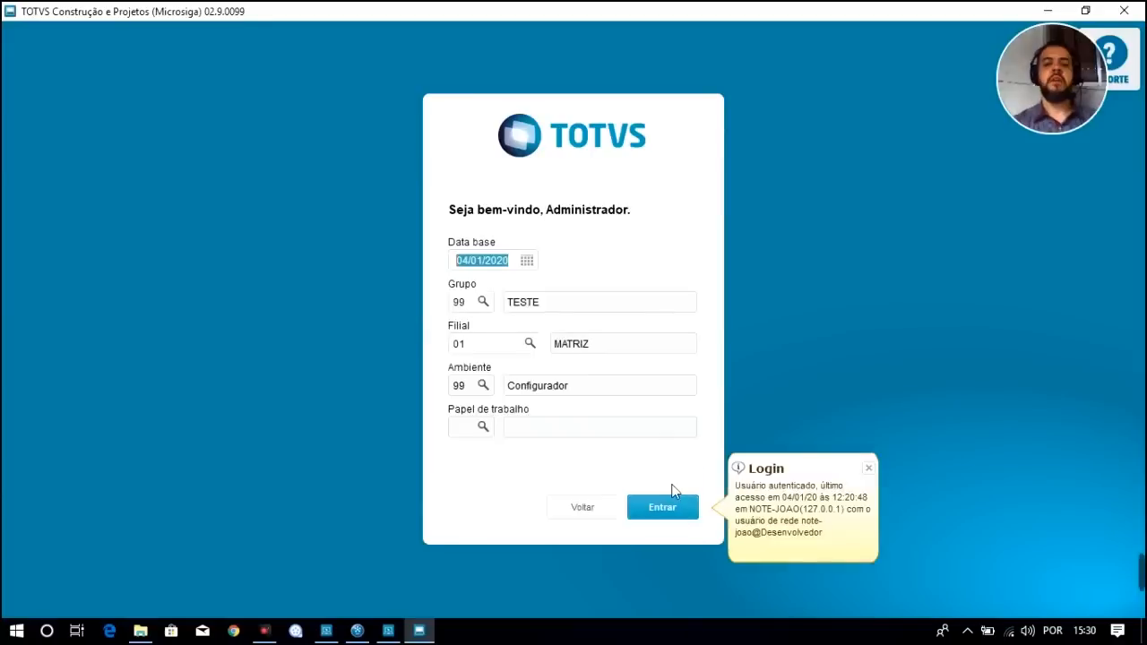
click(667, 516)
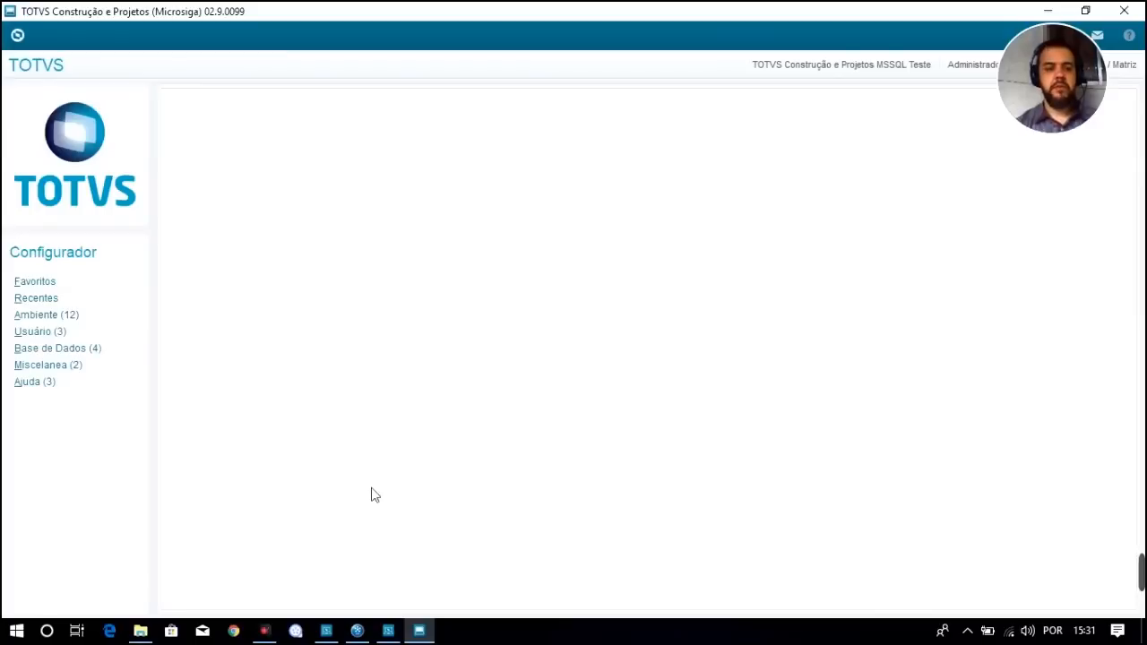
Expand Usuário > Senhas and open the Usuários registration list
click(36, 331)
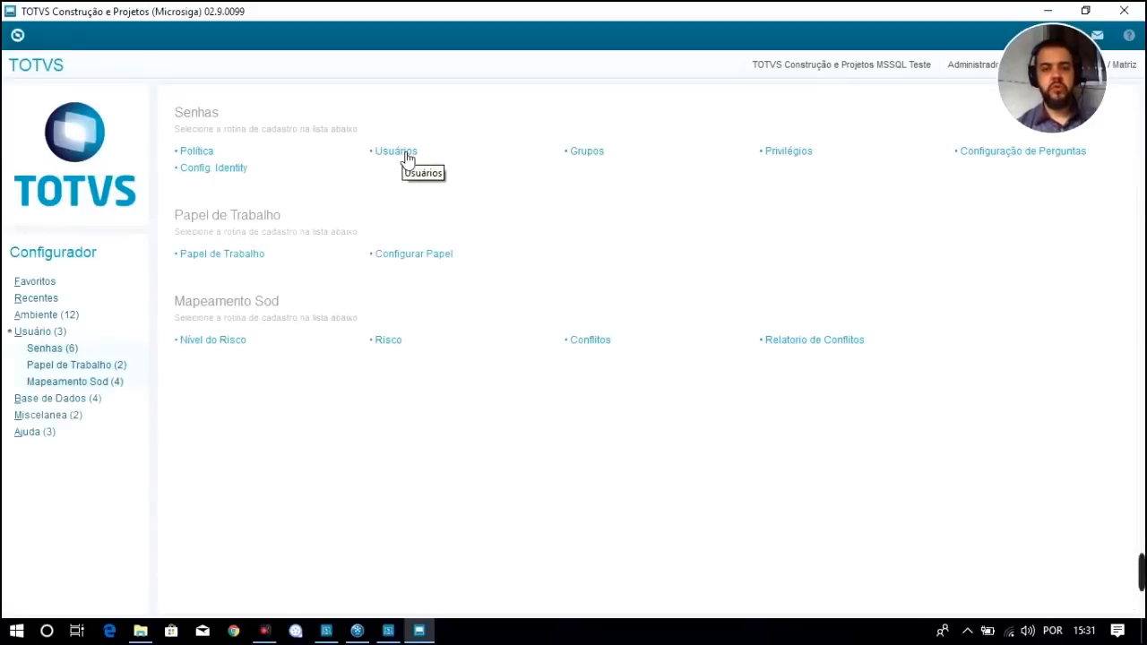
click(58, 350)
click(63, 384)
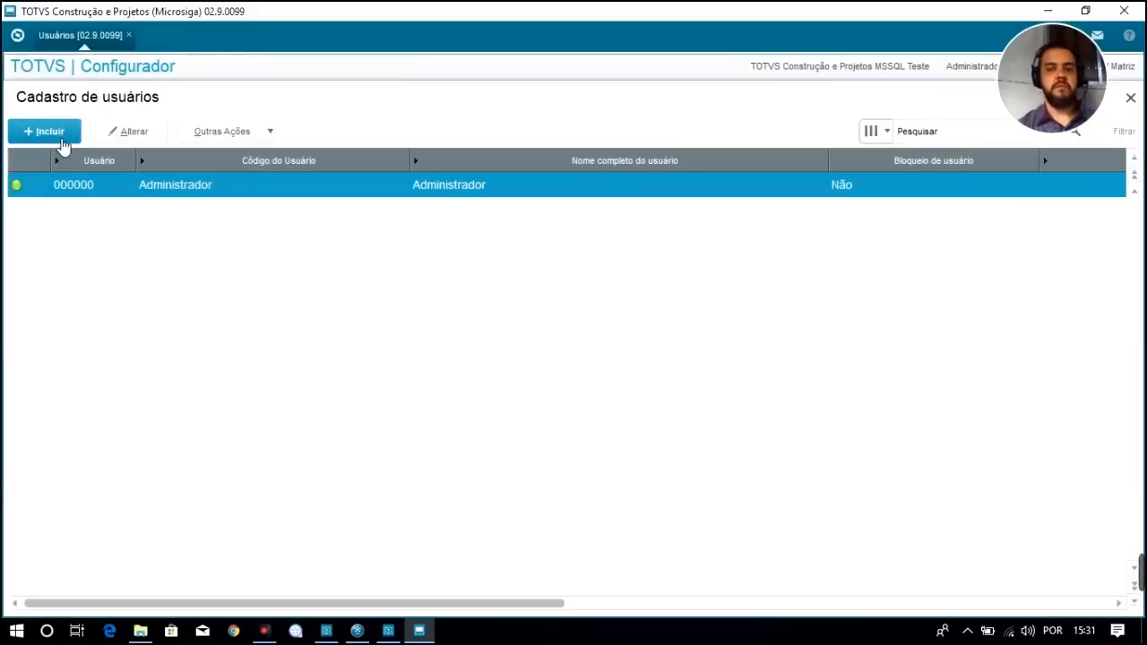
Start a new user with login totvs and full name Totvs
click(63, 143)
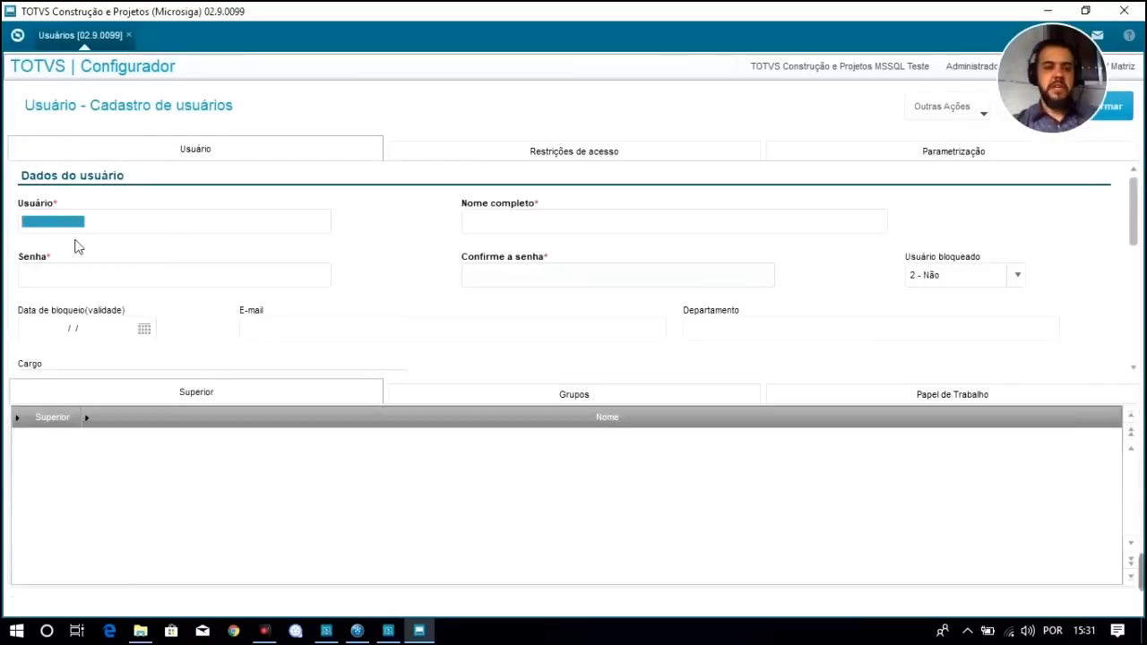
text(totvs)
key(Tab)
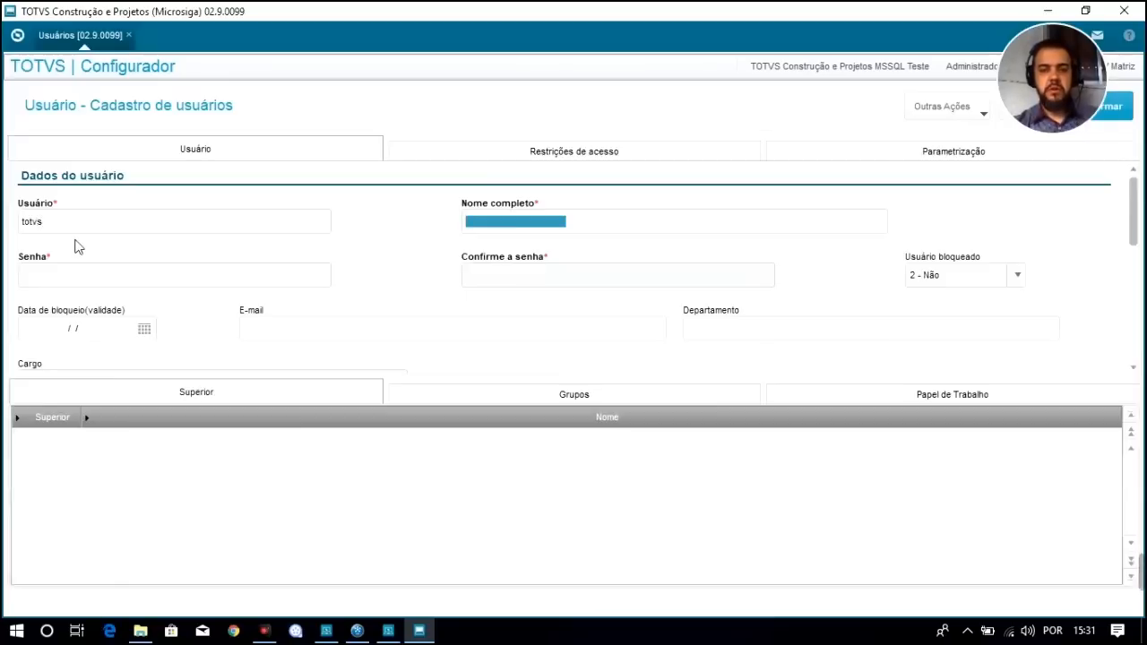
text(Totvs)
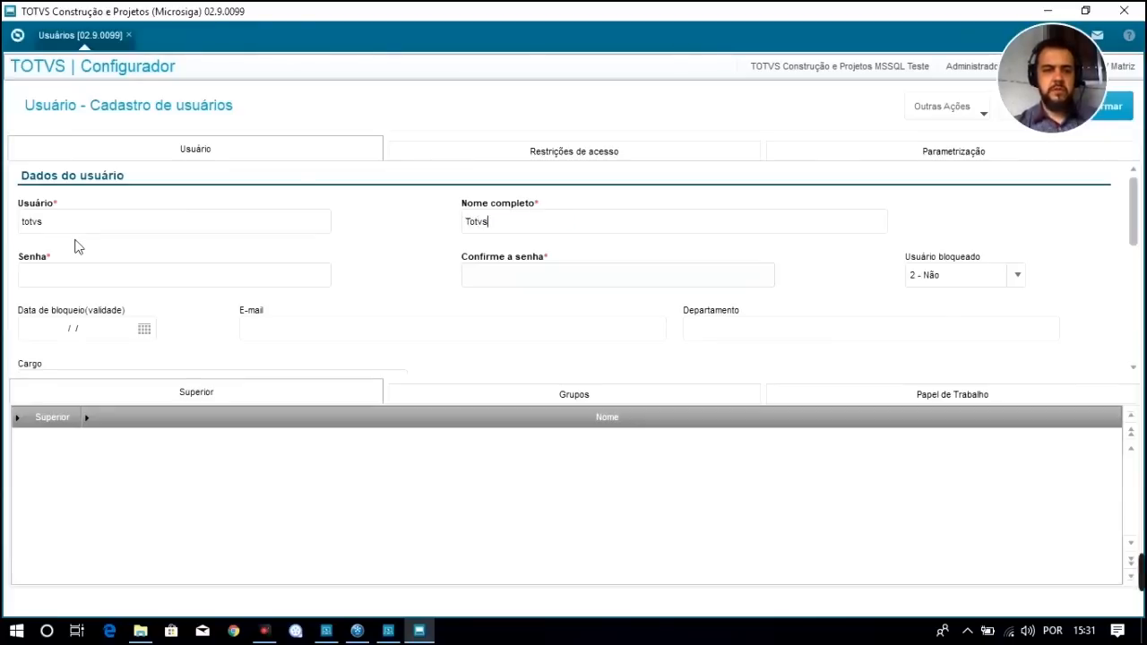
key(Tab)
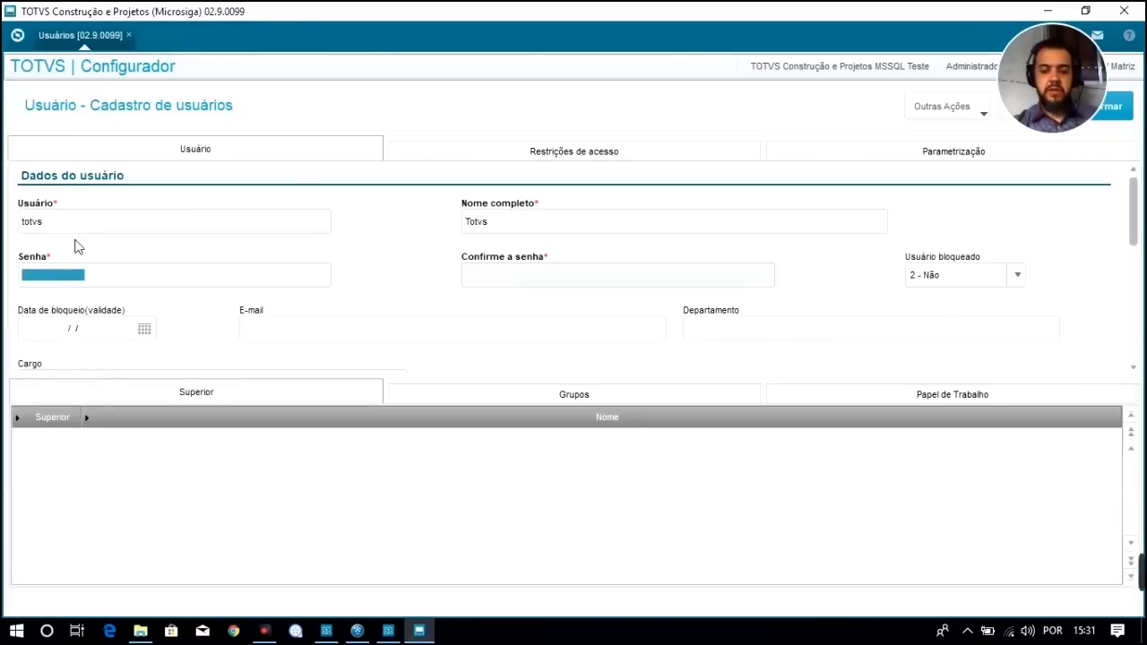
Enter the user's password and a matching password confirmation
text(totvs)
key(Tab)
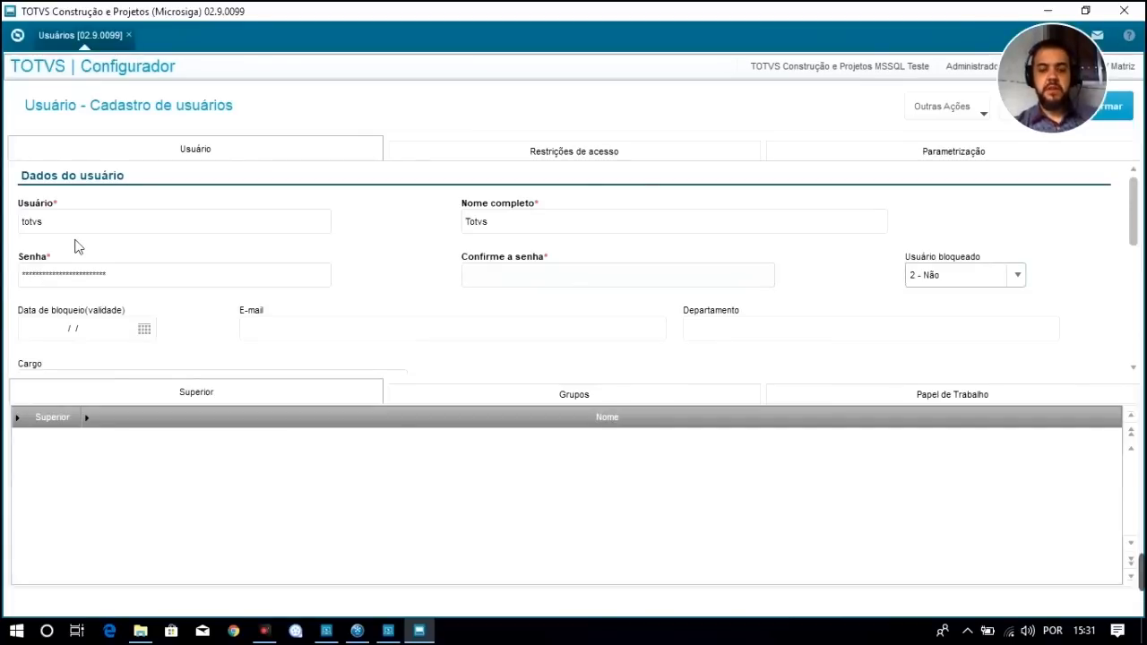
key(Tab)
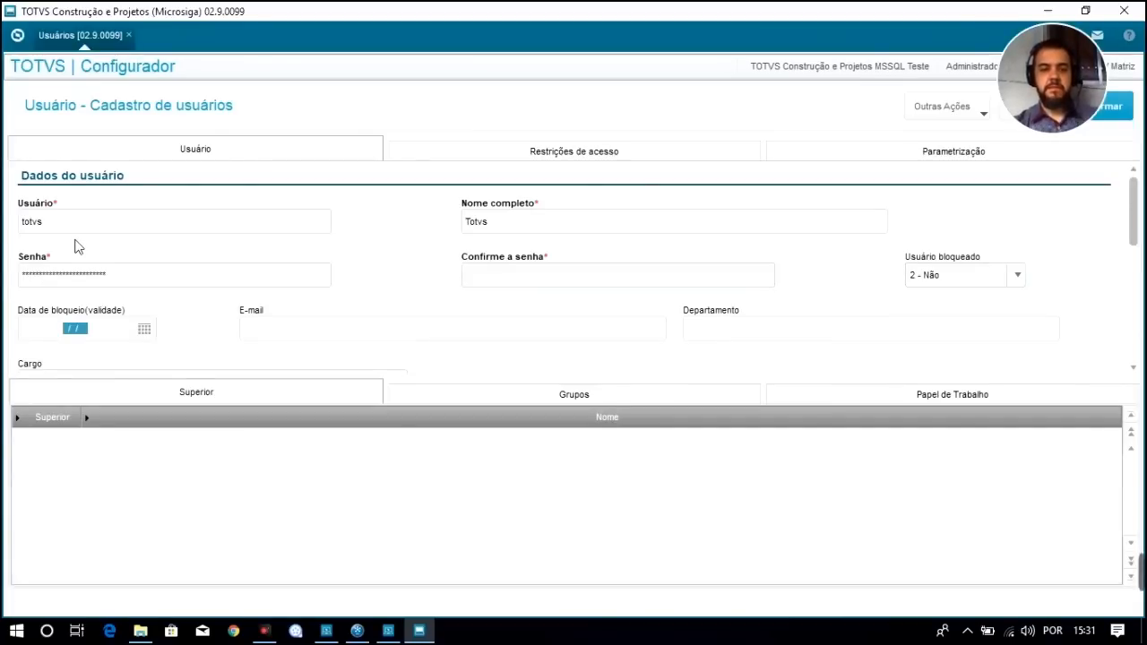
click(130, 279)
text(*****)
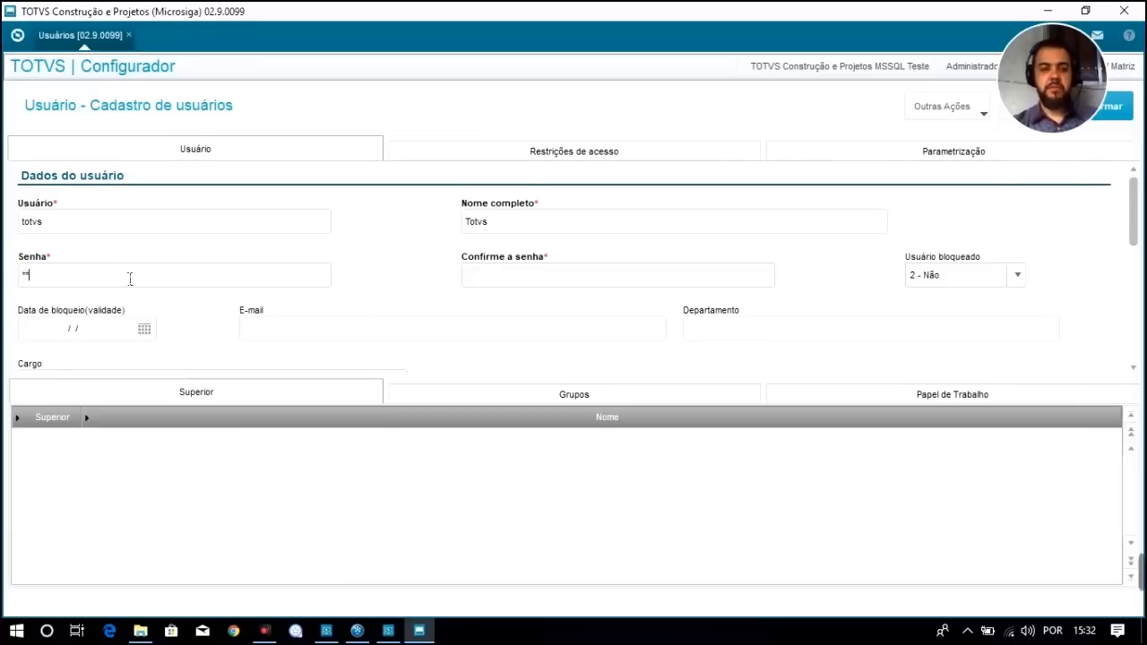
key(BackSpace)
key(BackSpace)
key(BackSpace)
key(BackSpace)
key(BackSpace)
text(*****)
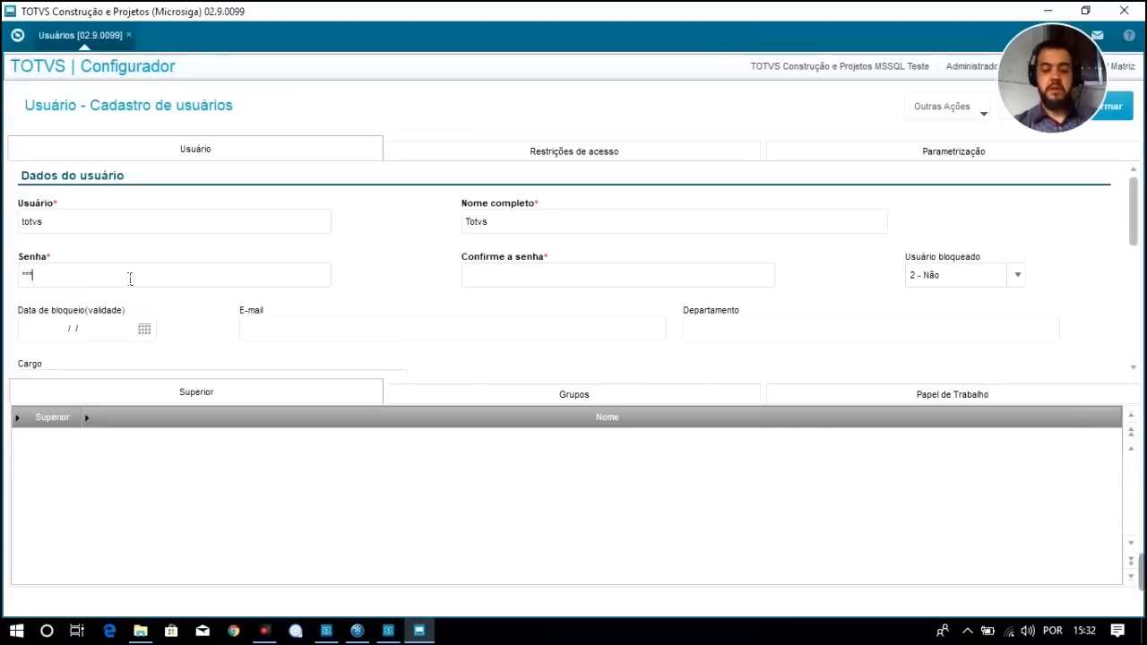
key(Tab)
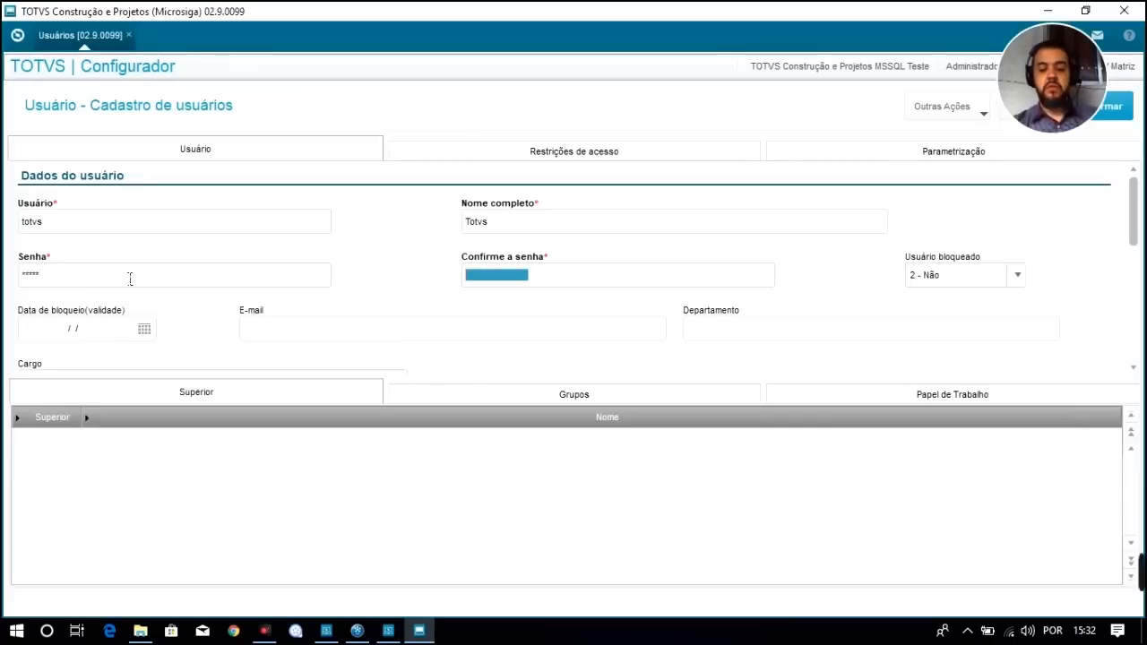
text(*****)
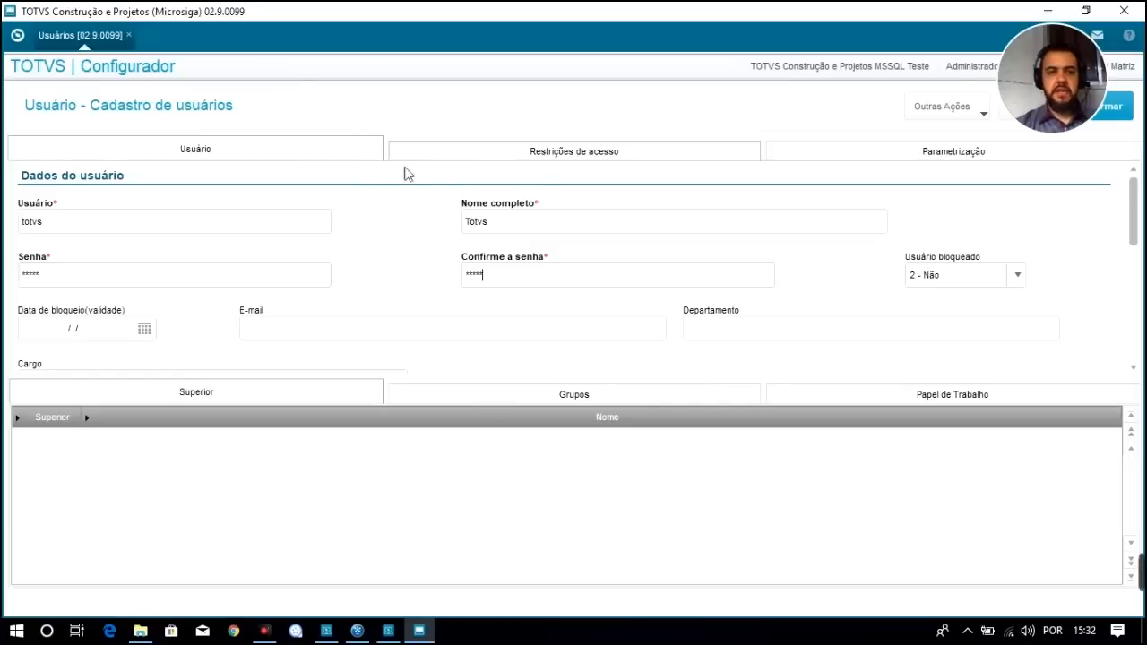
click(583, 158)
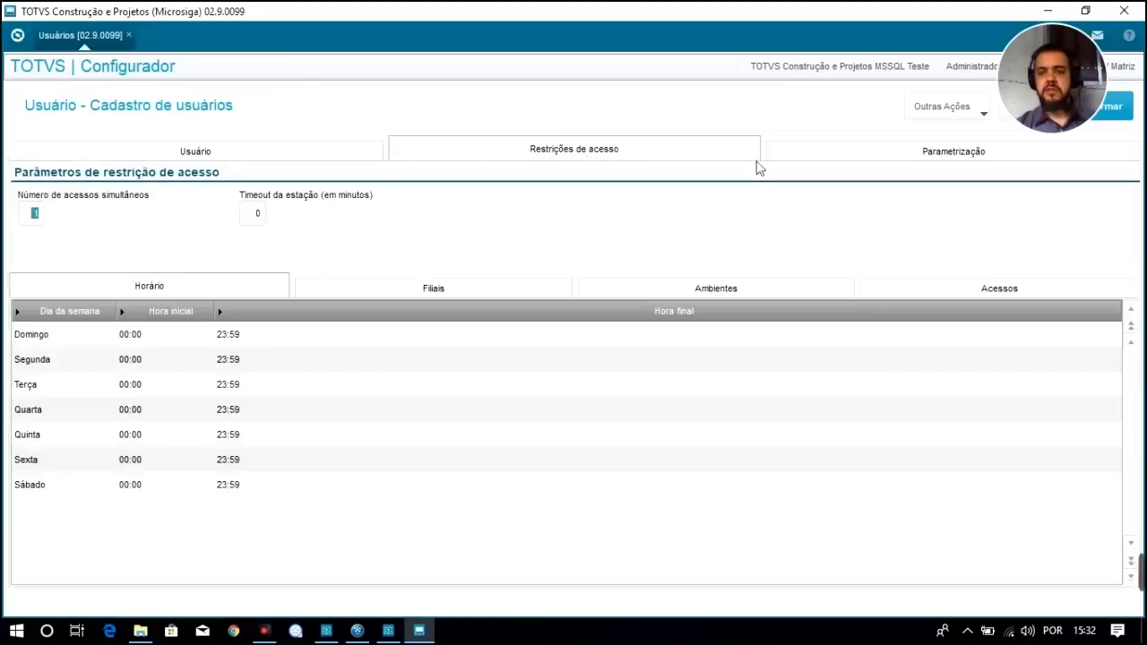
click(858, 158)
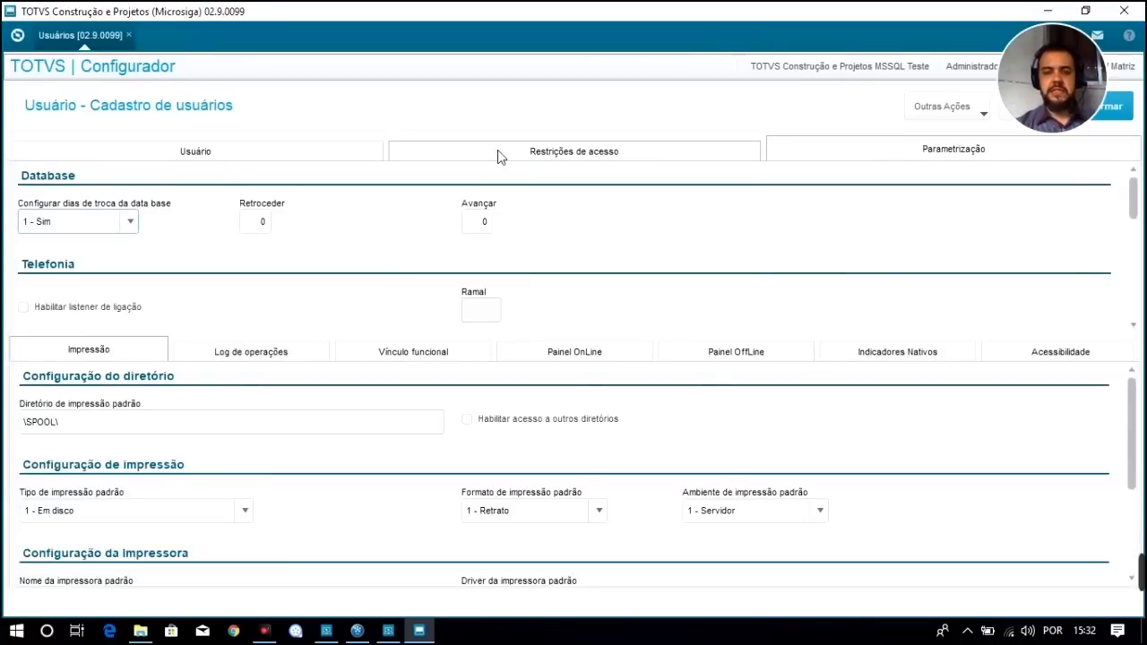
click(248, 157)
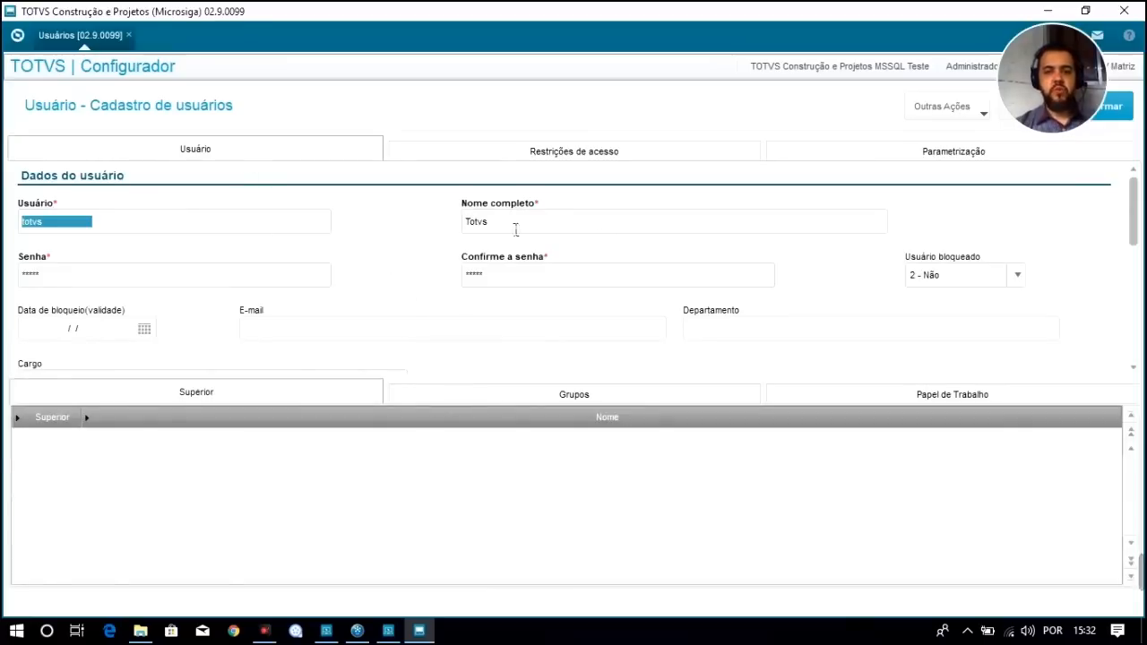
Set the user's group access rule to 1 - Priorizar
drag(1136, 208, 1137, 294)
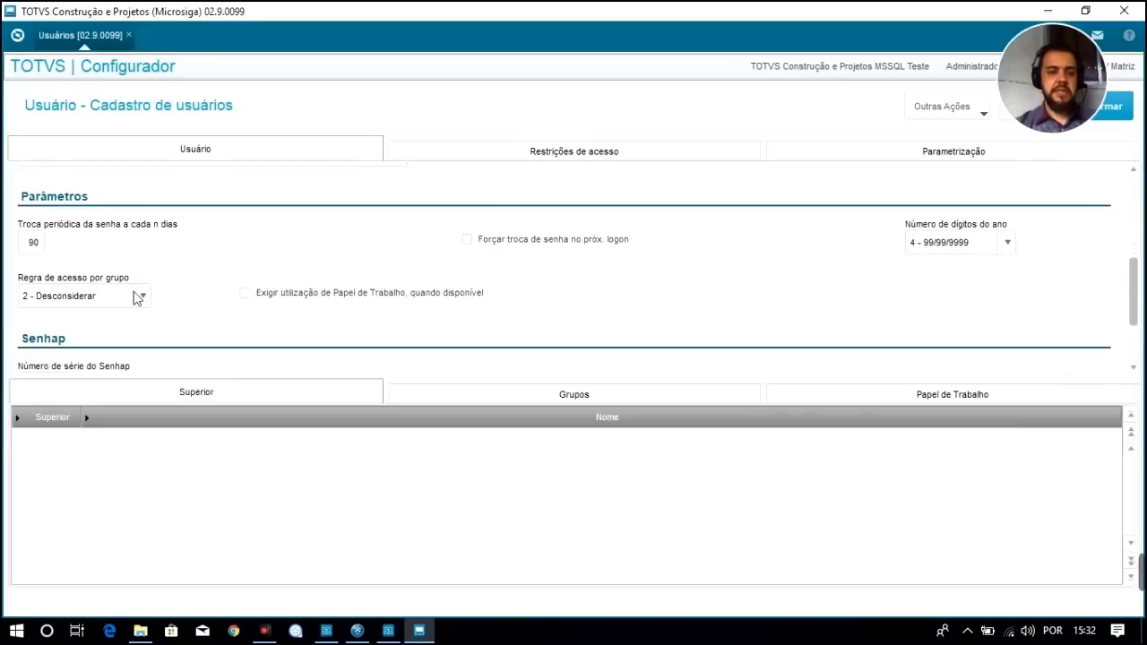
click(141, 297)
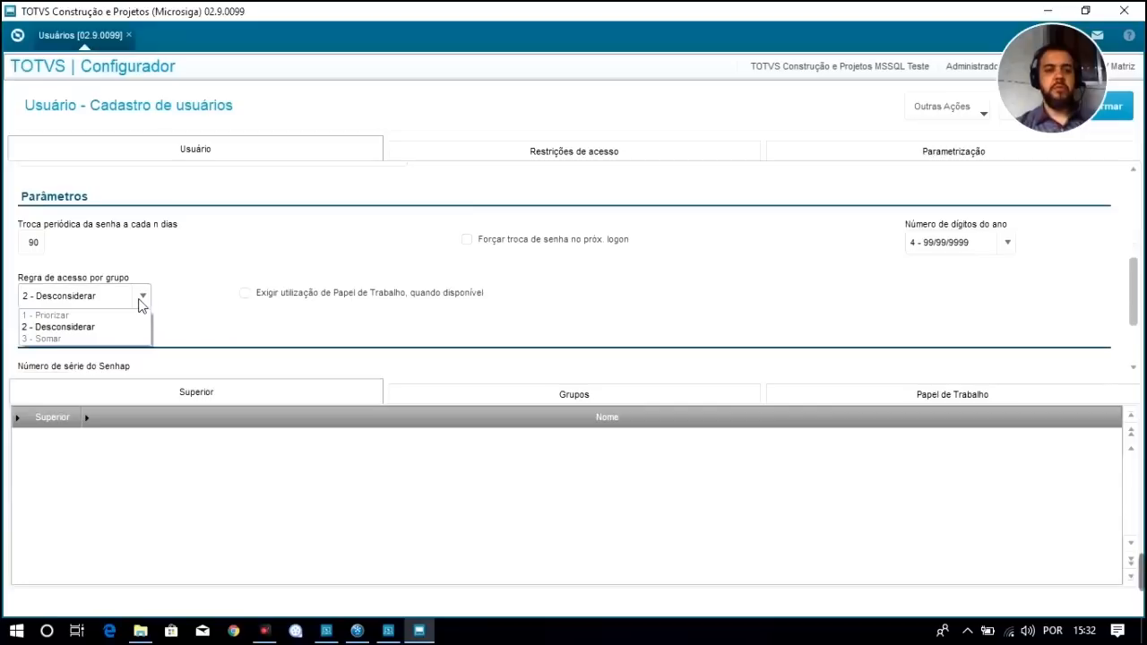
click(99, 321)
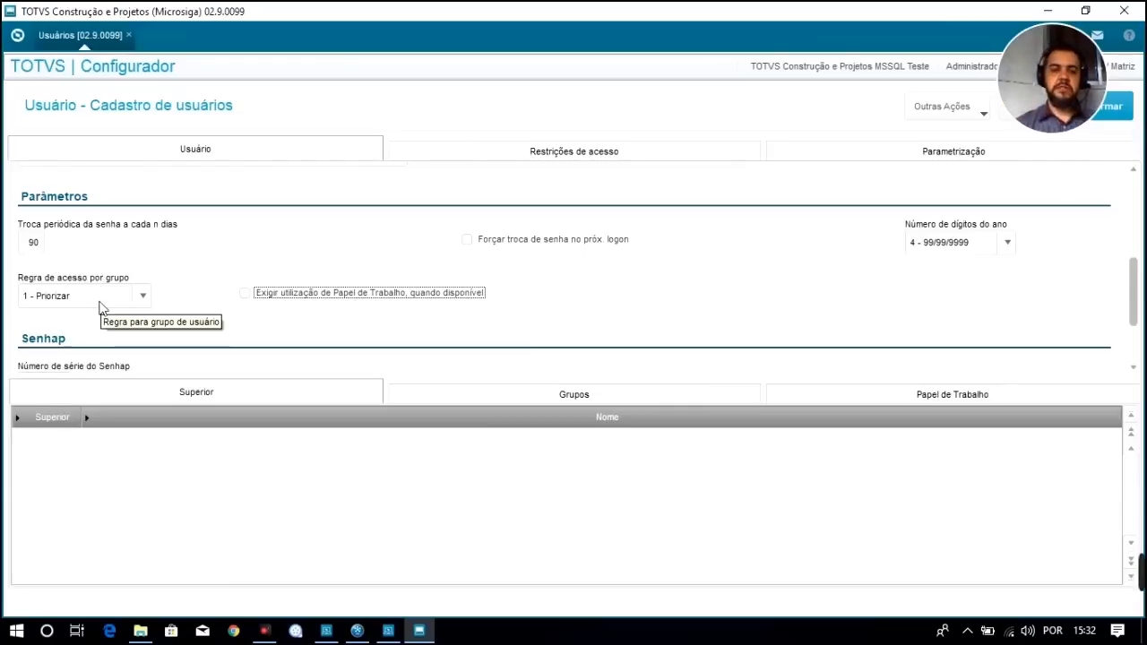
Add group 000000 Administradores to the user's Grupos list via the lookup
click(532, 394)
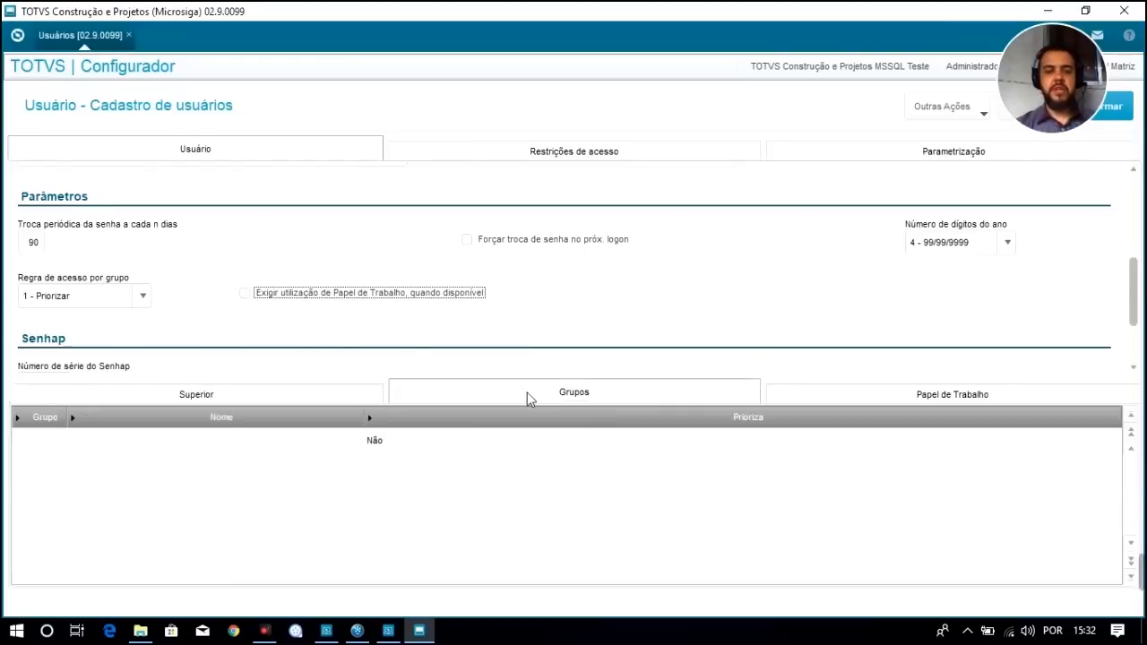
click(223, 396)
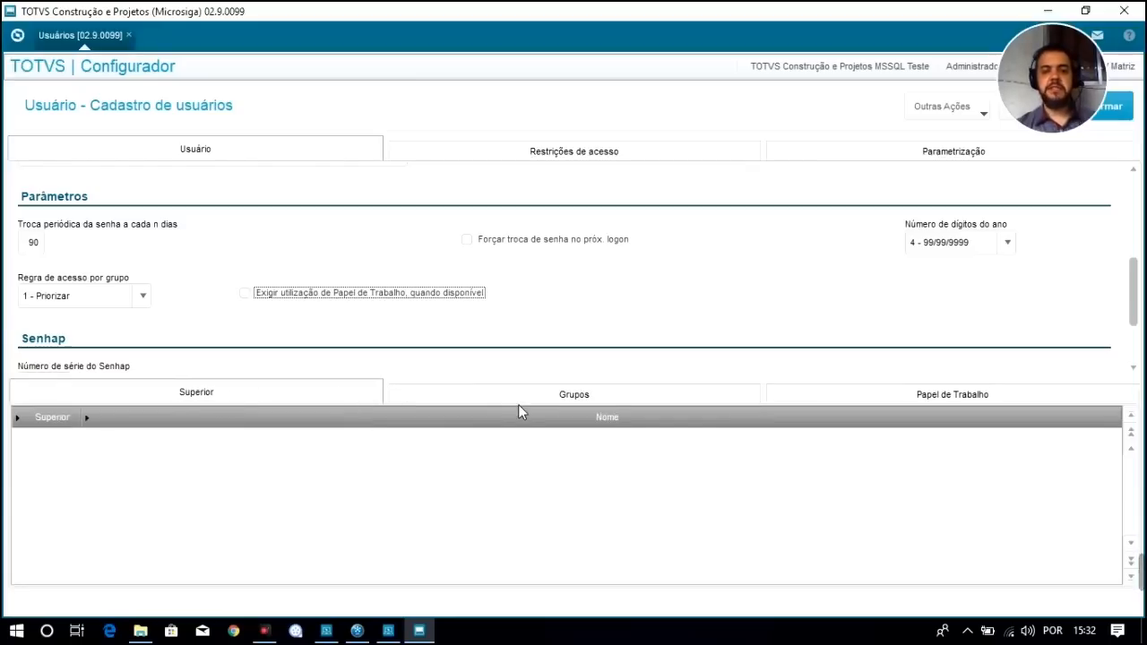
click(568, 398)
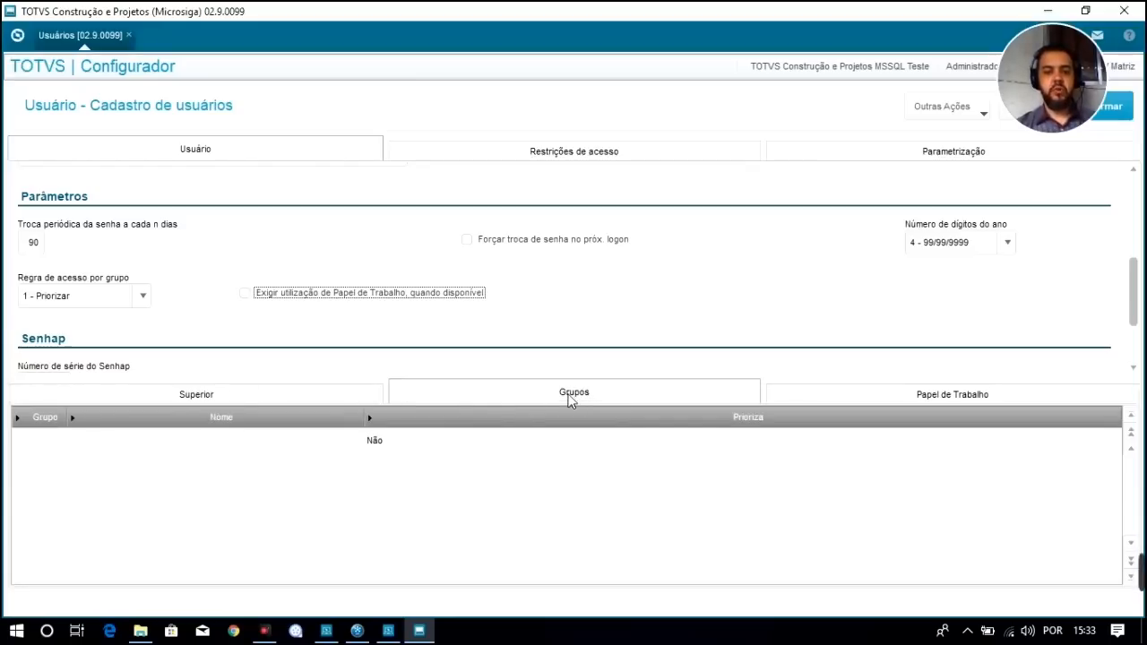
click(44, 446)
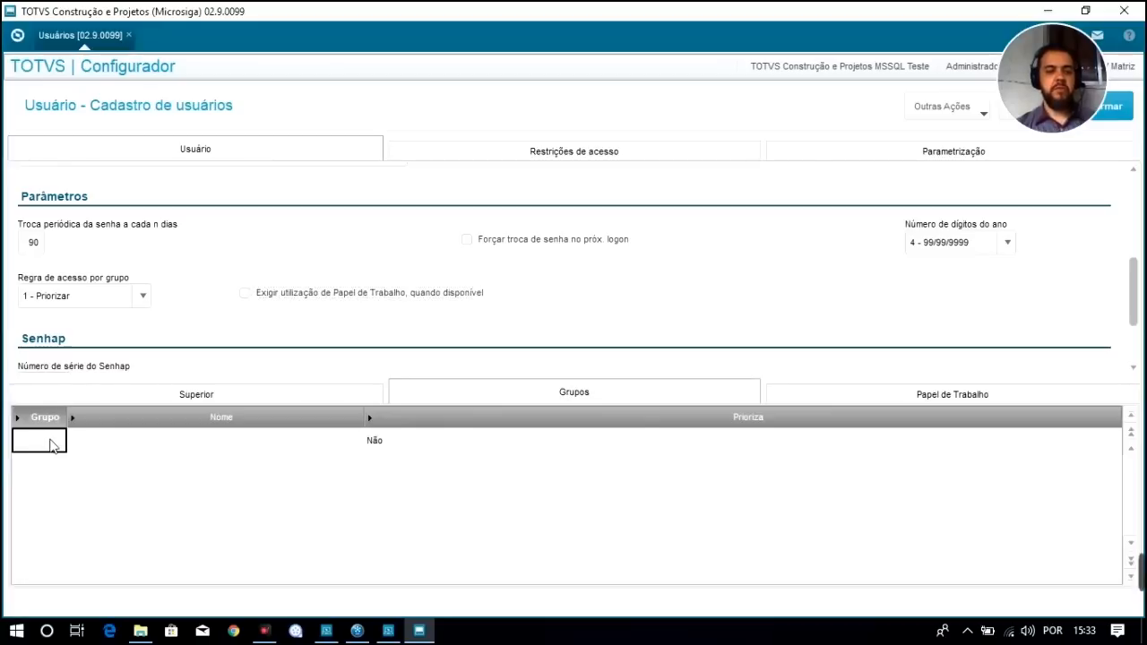
double_click(51, 443)
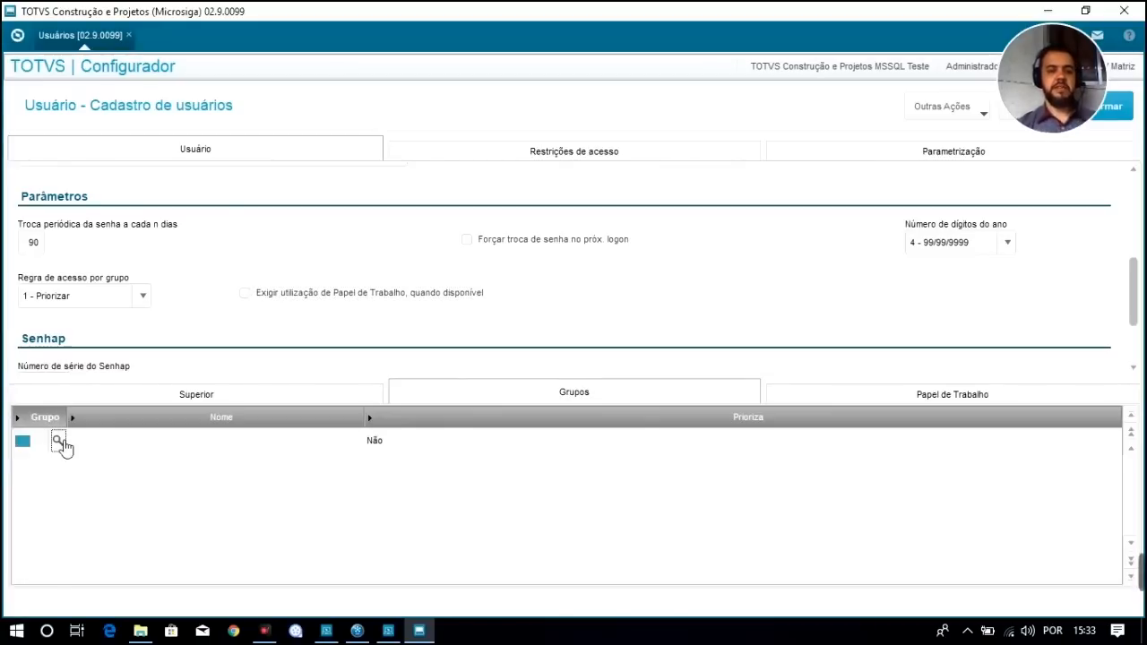
click(59, 442)
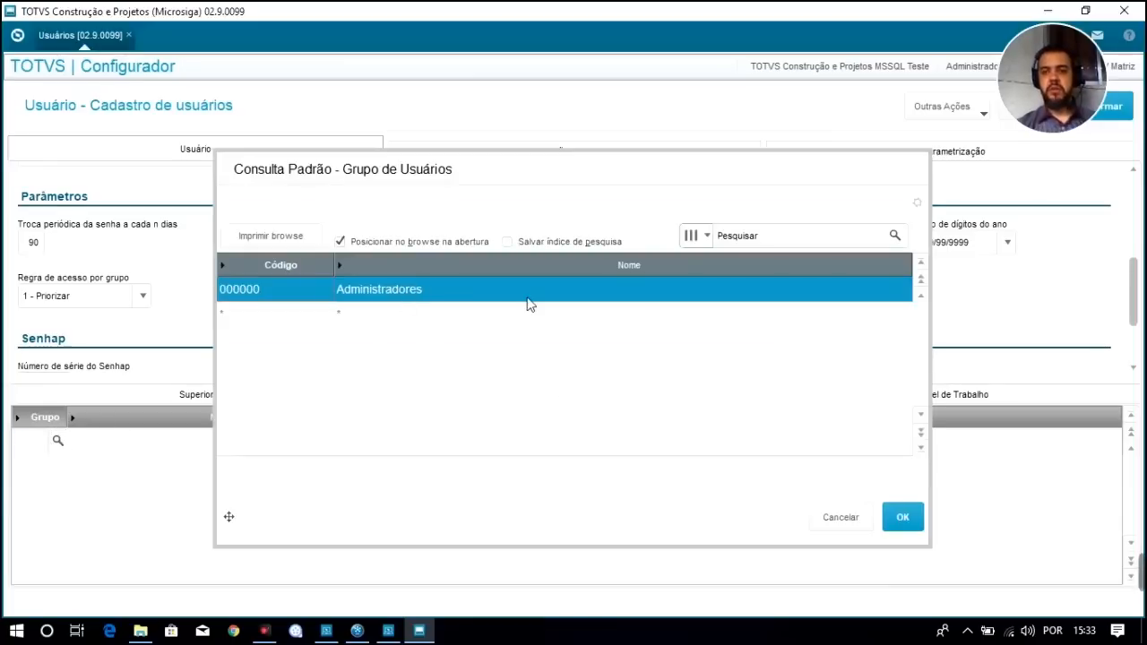
click(907, 519)
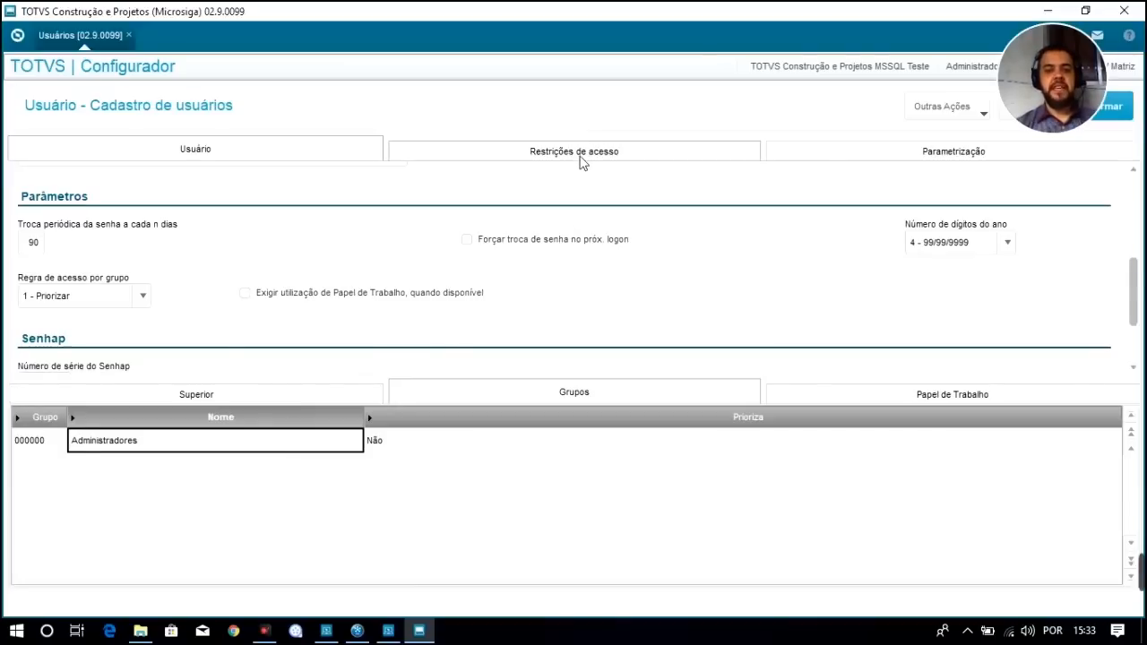
Allow 3 simultaneous accesses, then save the new user and close the success message
click(553, 157)
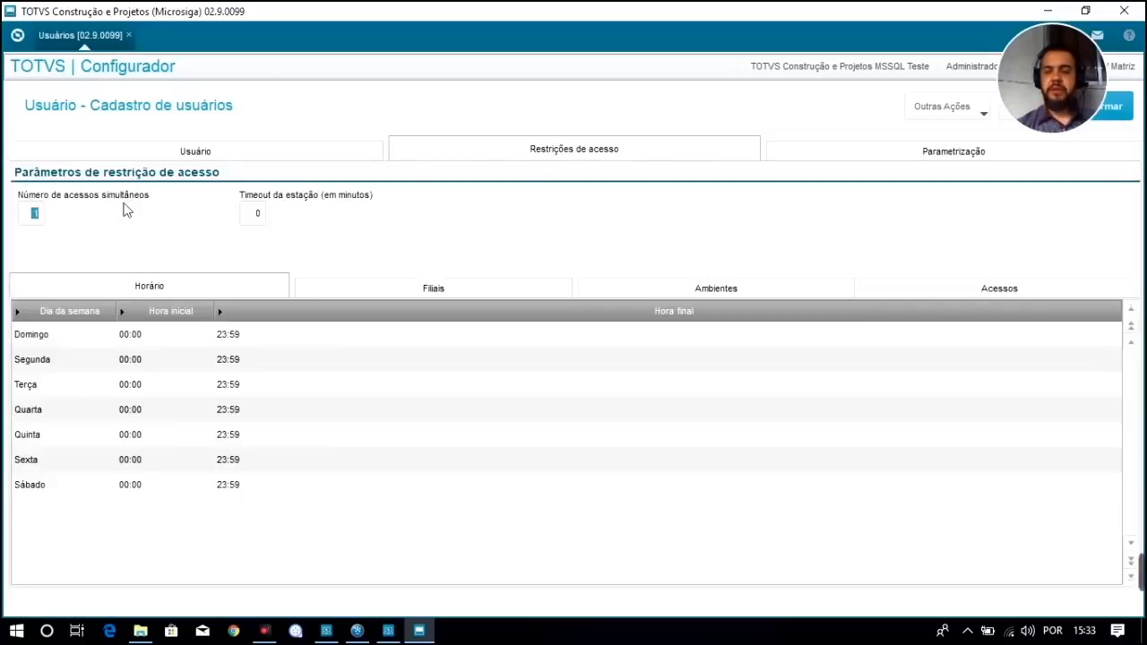
text(3)
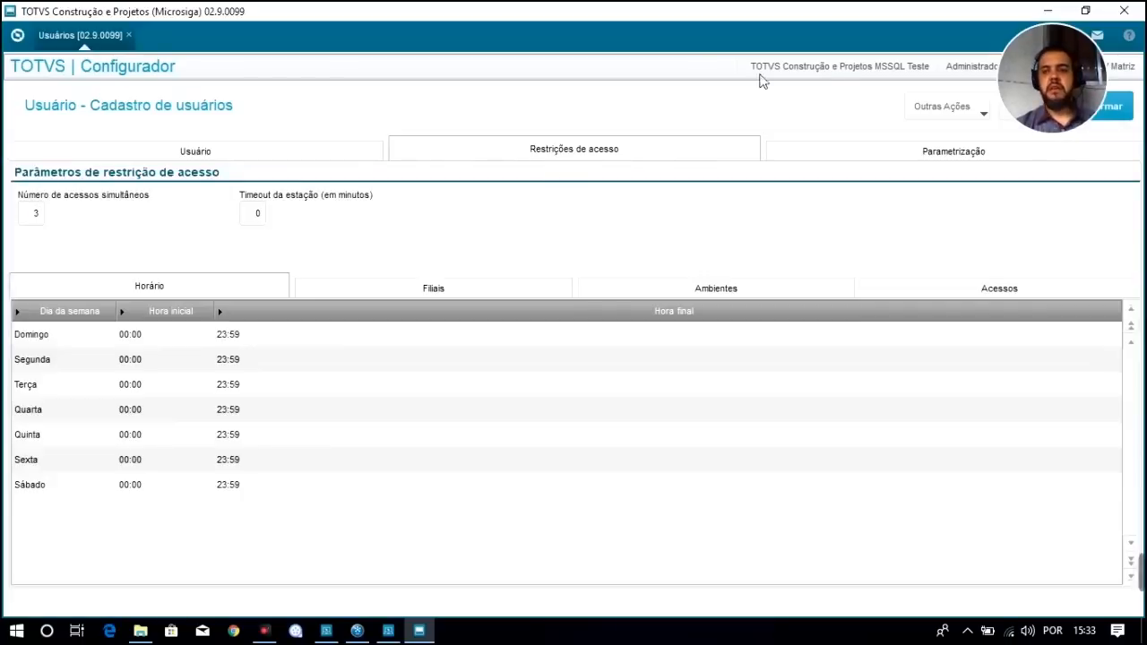
drag(1047, 53, 816, 49)
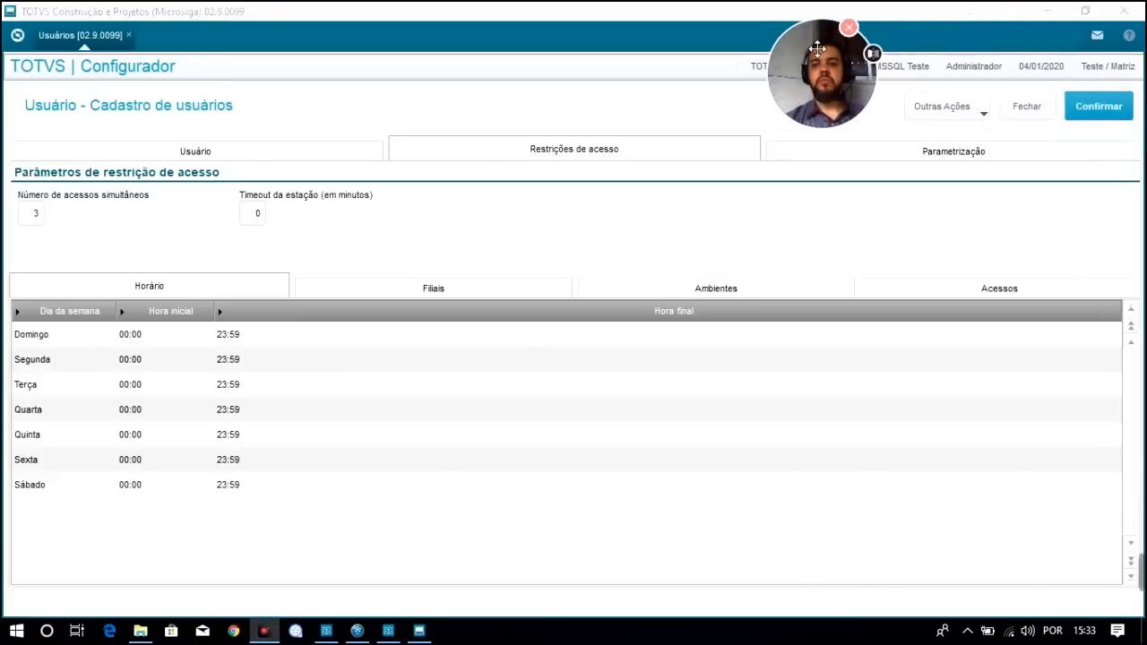
click(1107, 108)
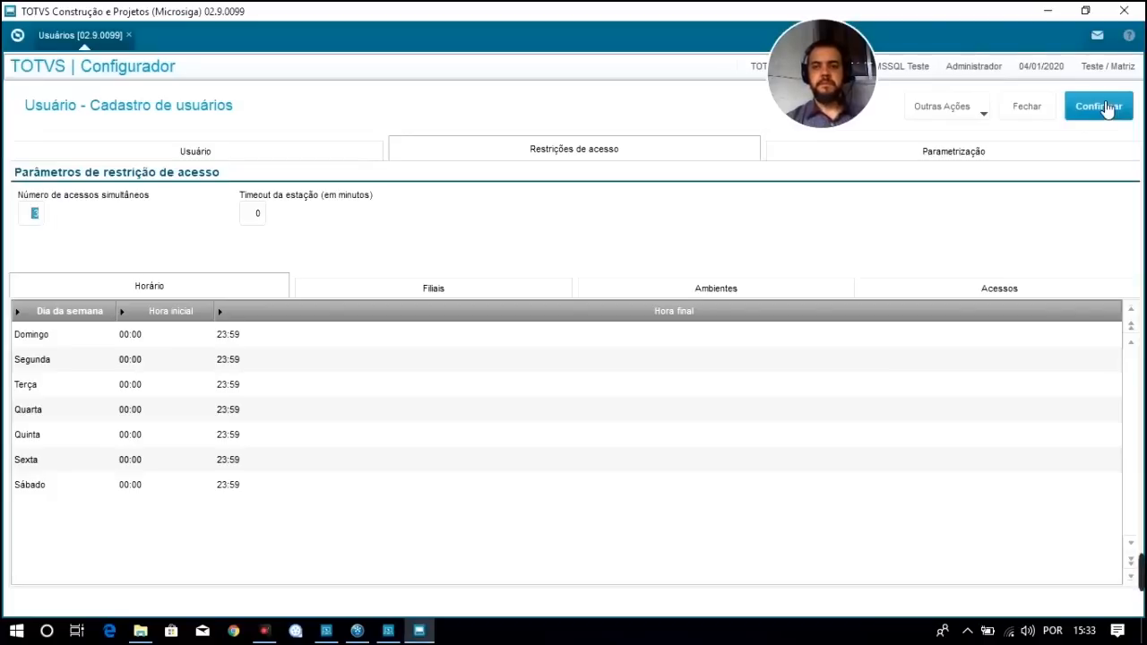
mouse_move(850, 40)
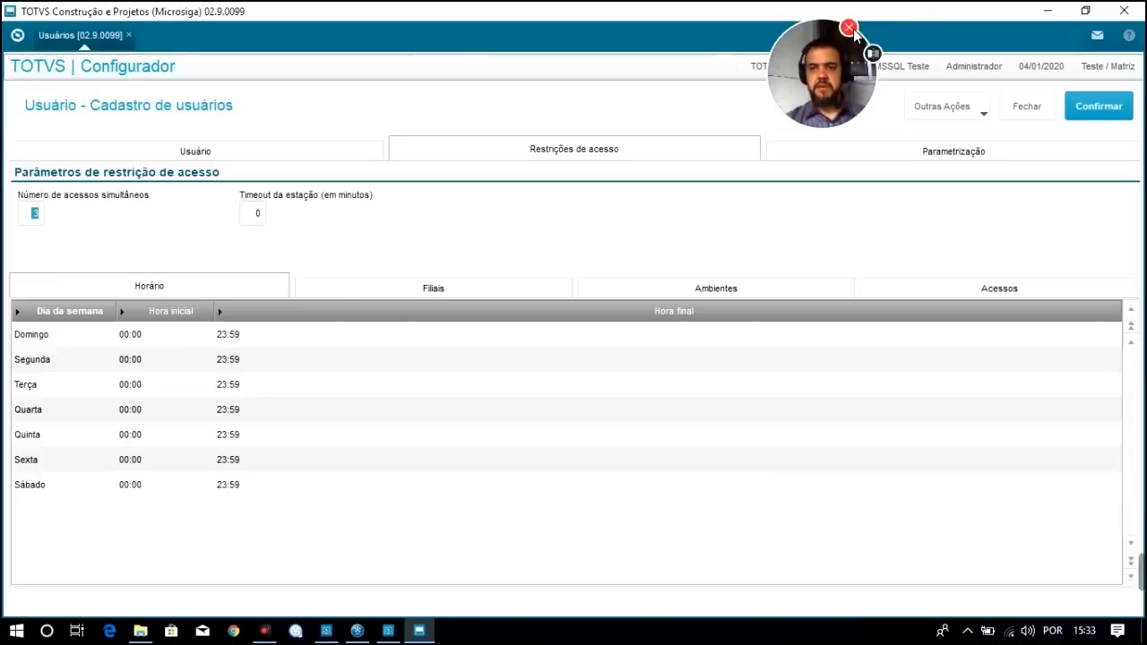
click(850, 29)
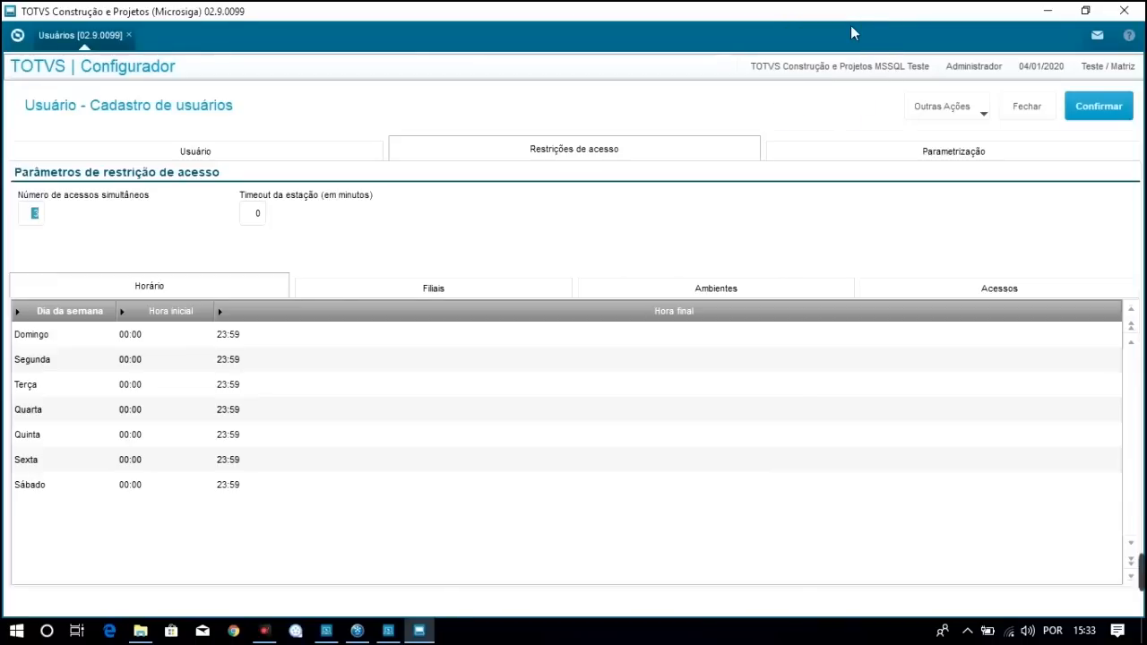
click(1111, 108)
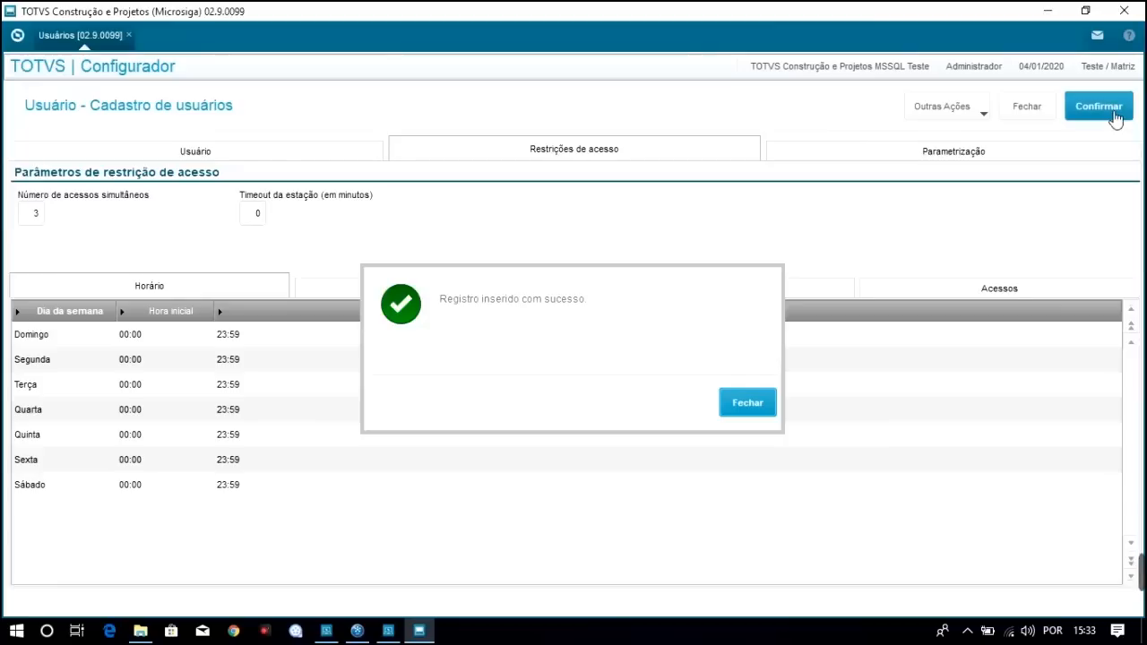
click(749, 411)
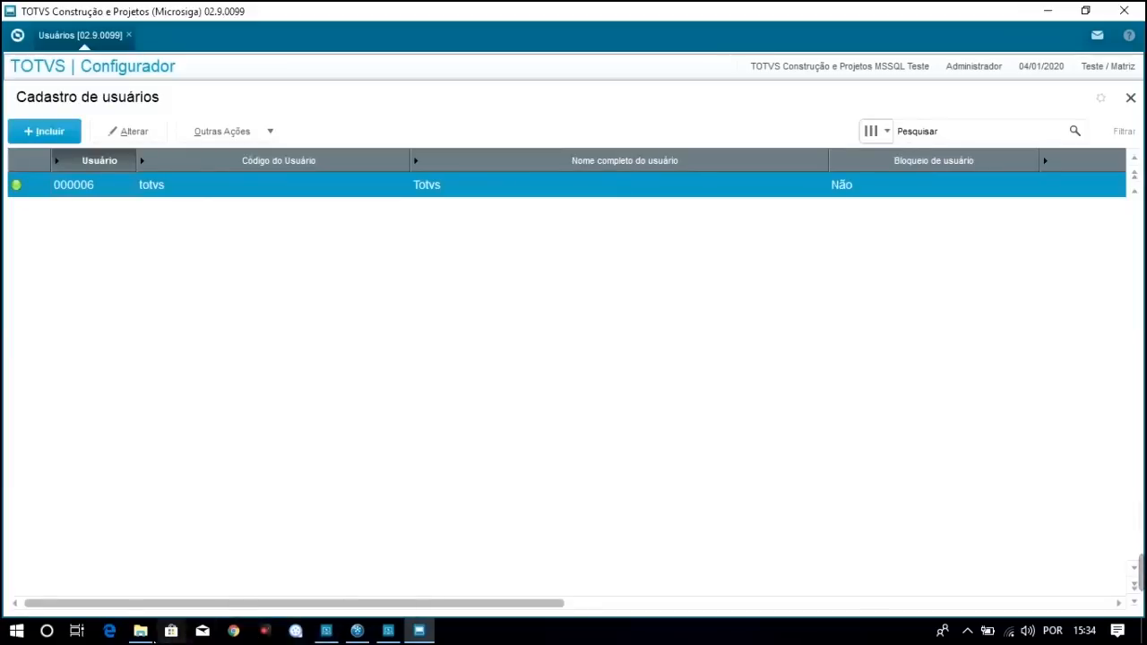
Launch 05- smartclient from TOTVS_LG with SIGAMDI as the initial program
click(141, 632)
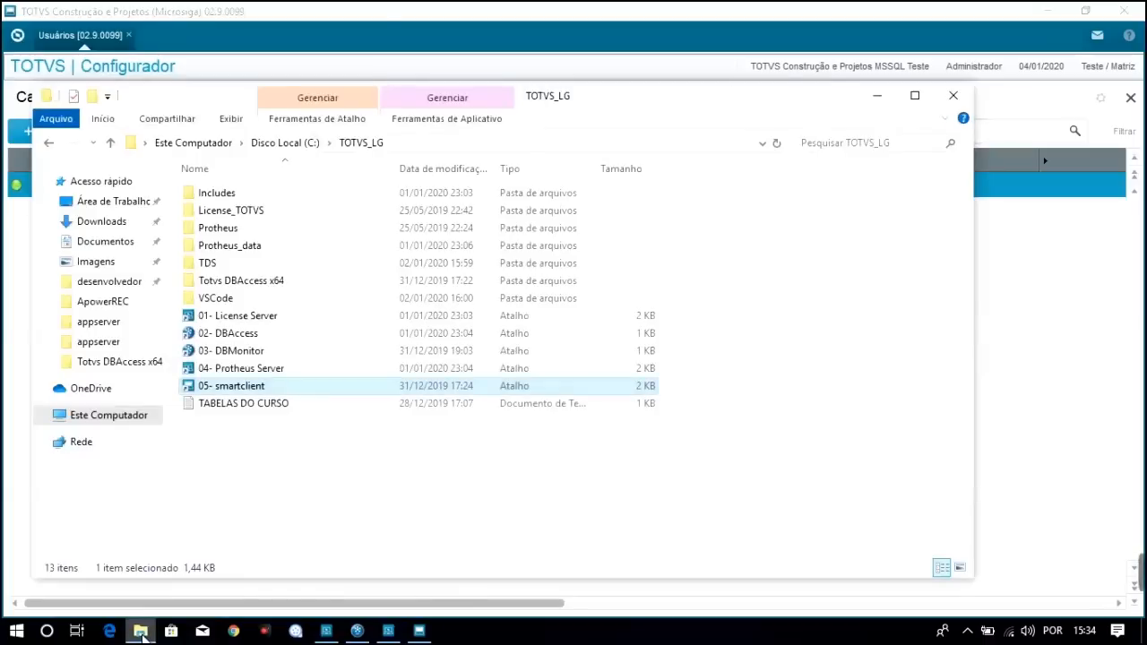
double_click(250, 391)
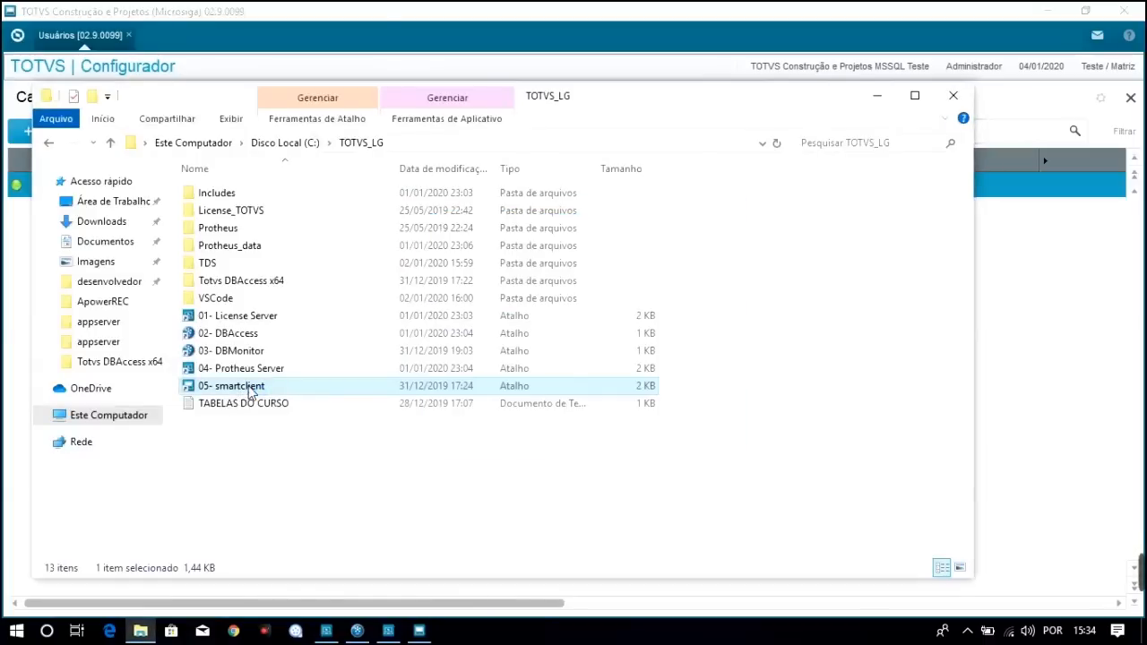
click(686, 294)
click(638, 324)
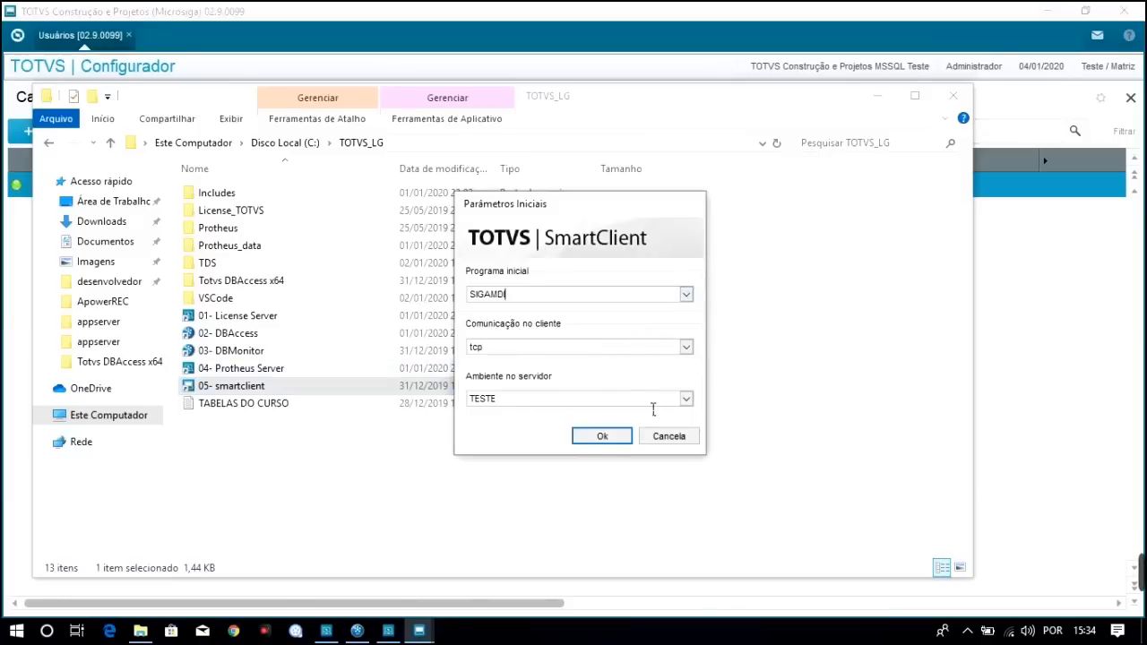
click(609, 439)
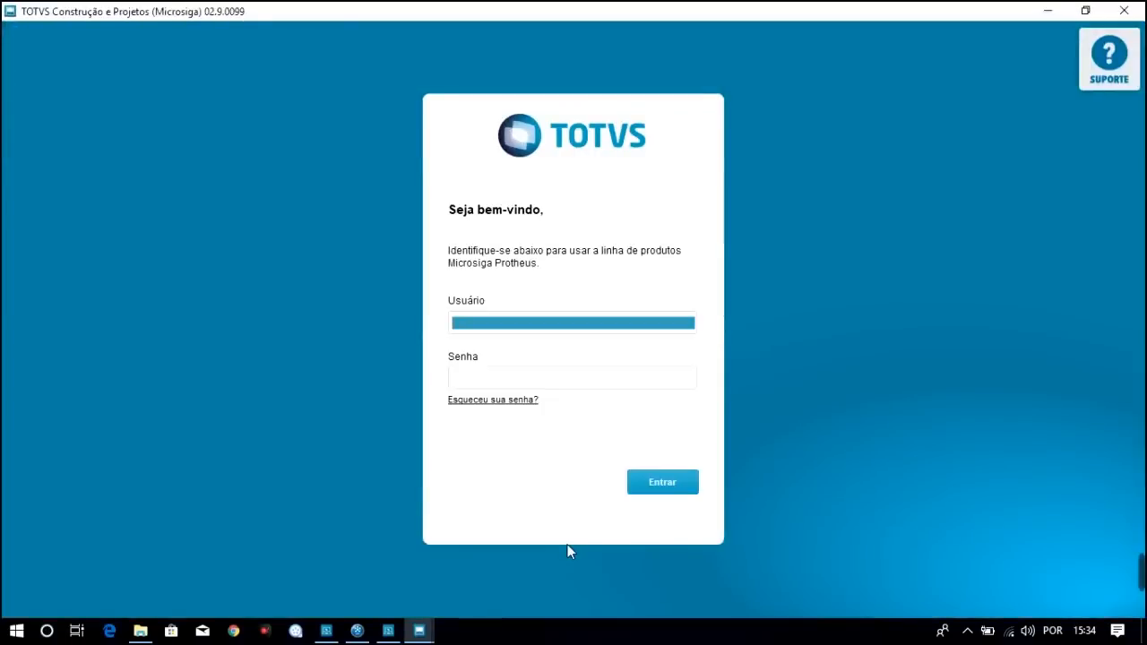
Sign in with user totvs and its password
text(totvs)
key(Tab)
text(*****)
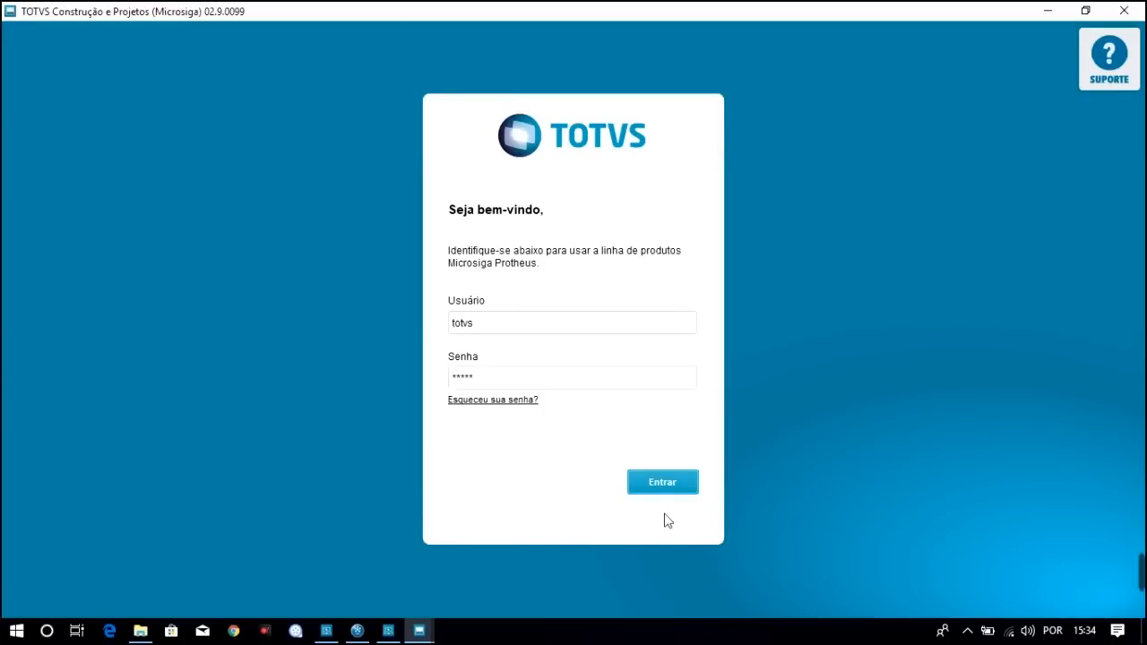
click(663, 484)
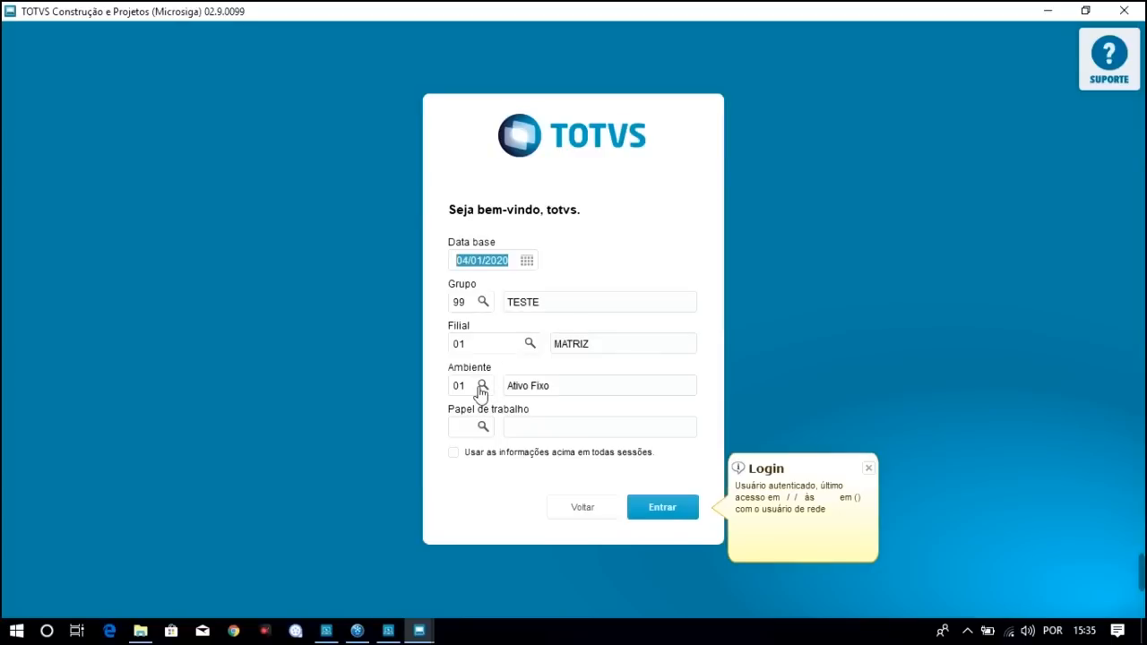
click(485, 387)
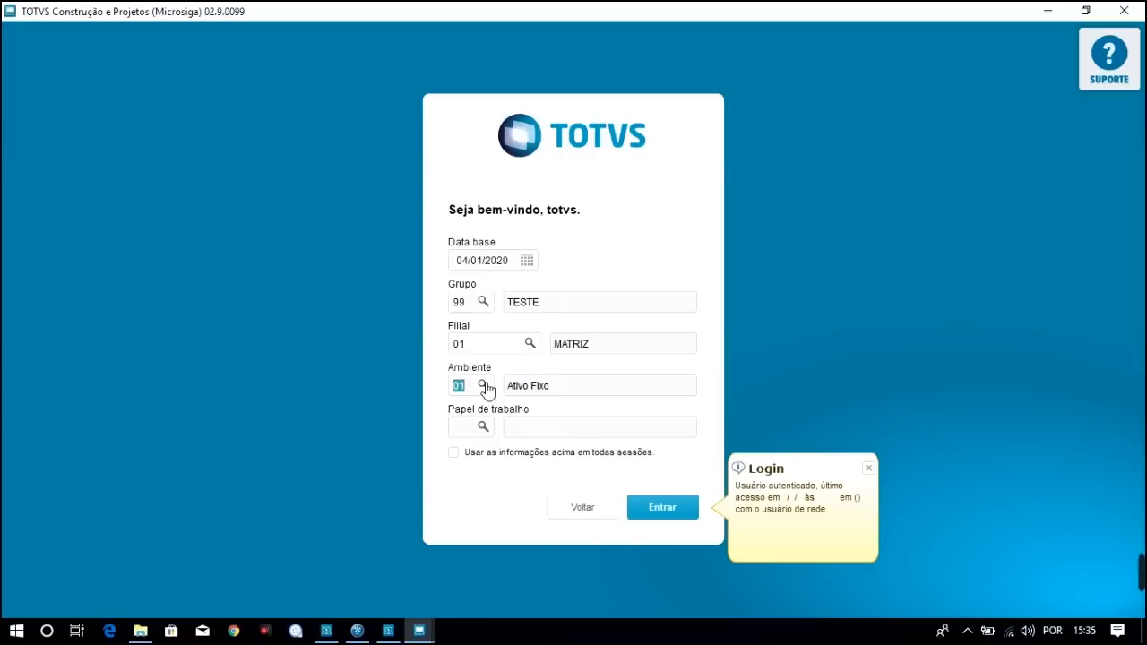
click(485, 387)
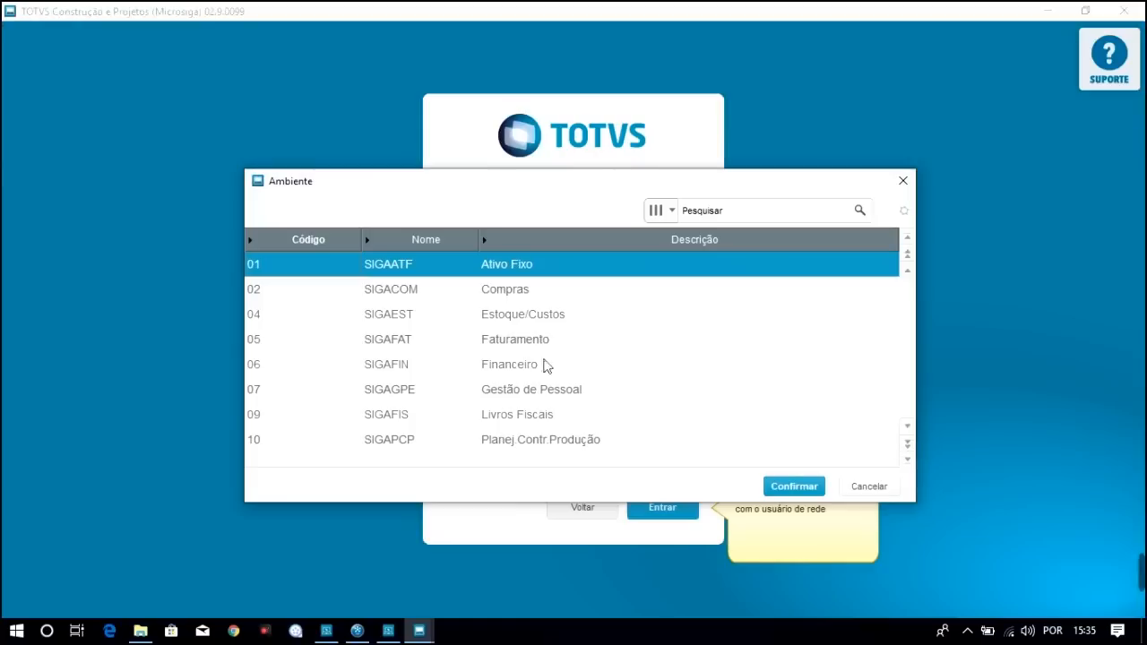
click(531, 293)
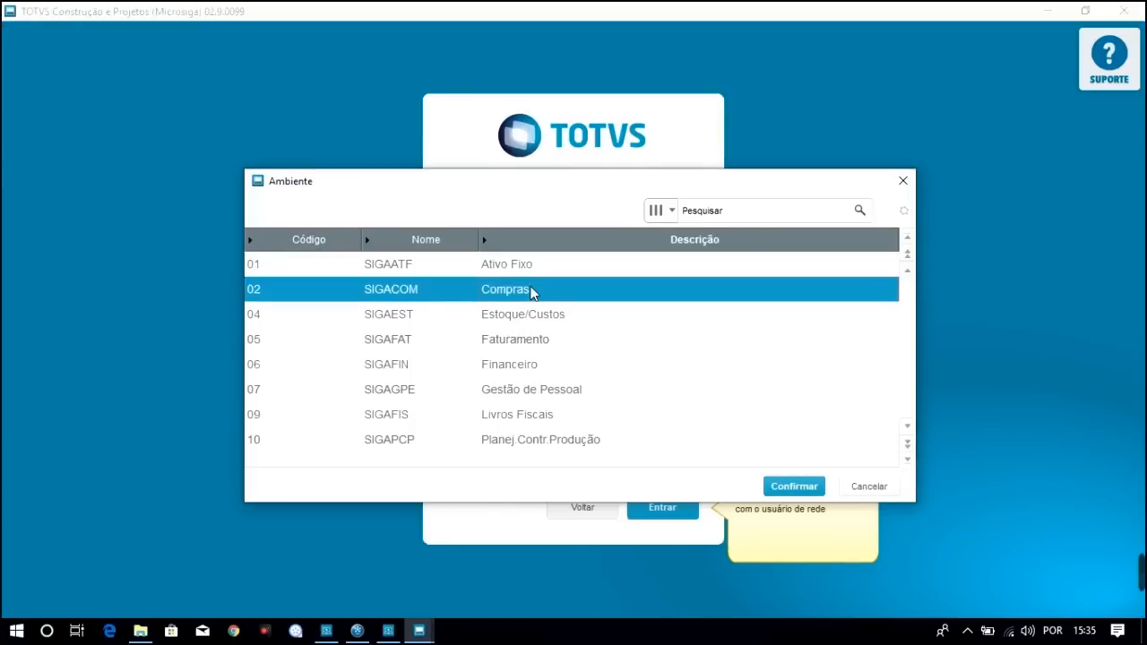
key(Down)
key(Down)
key(Down)
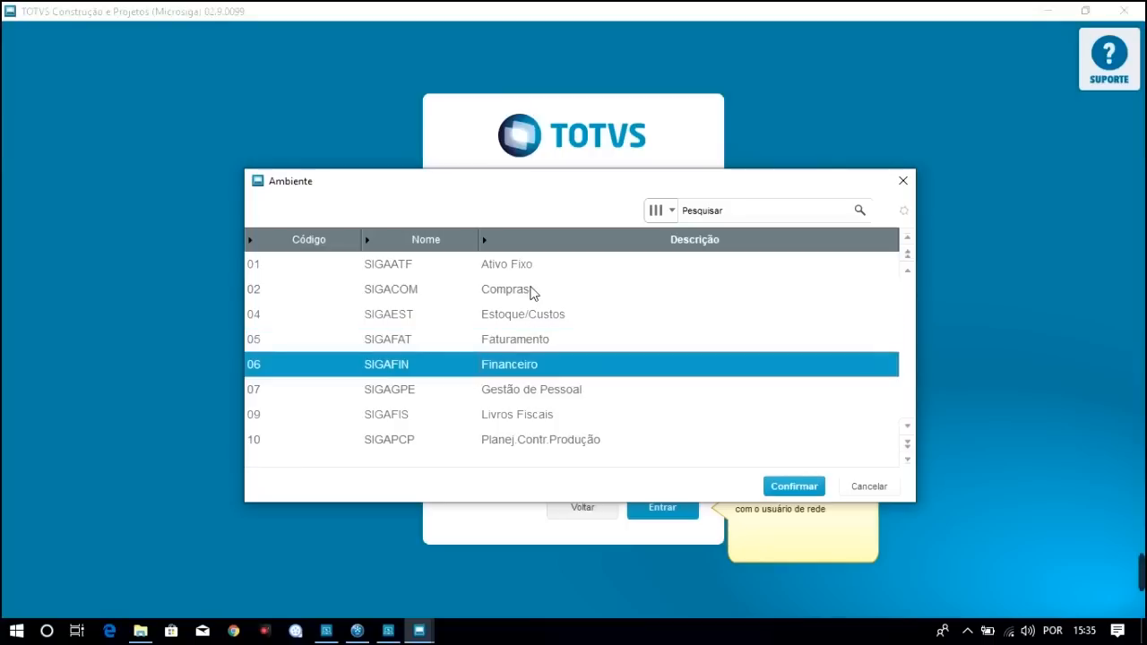
key(Down)
key(Down)
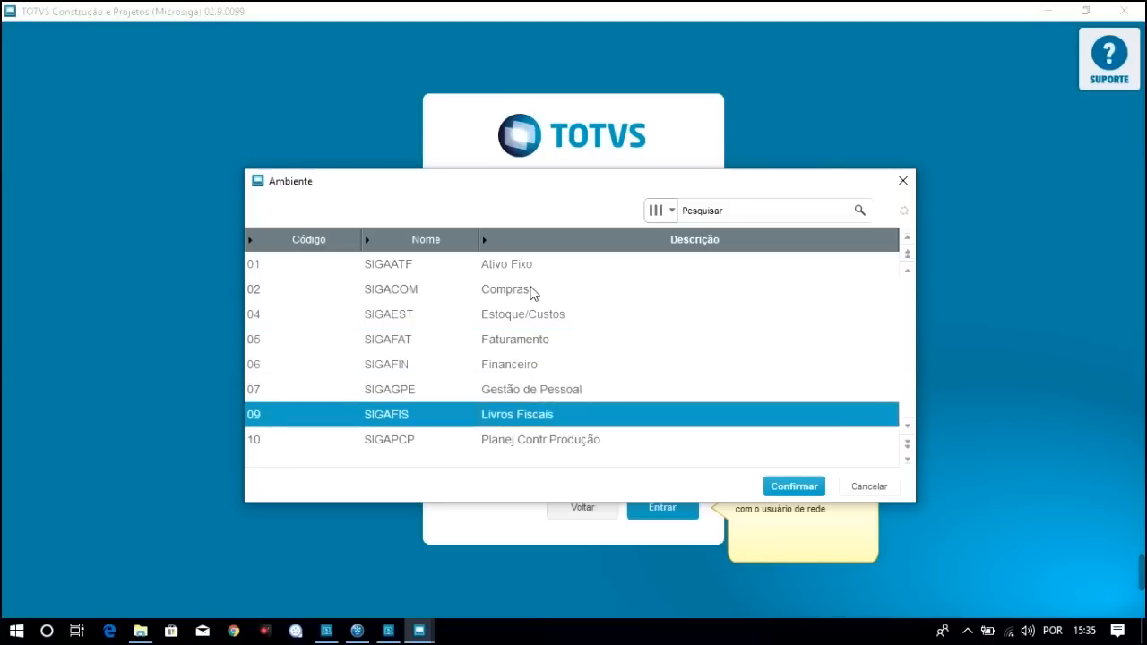
click(910, 444)
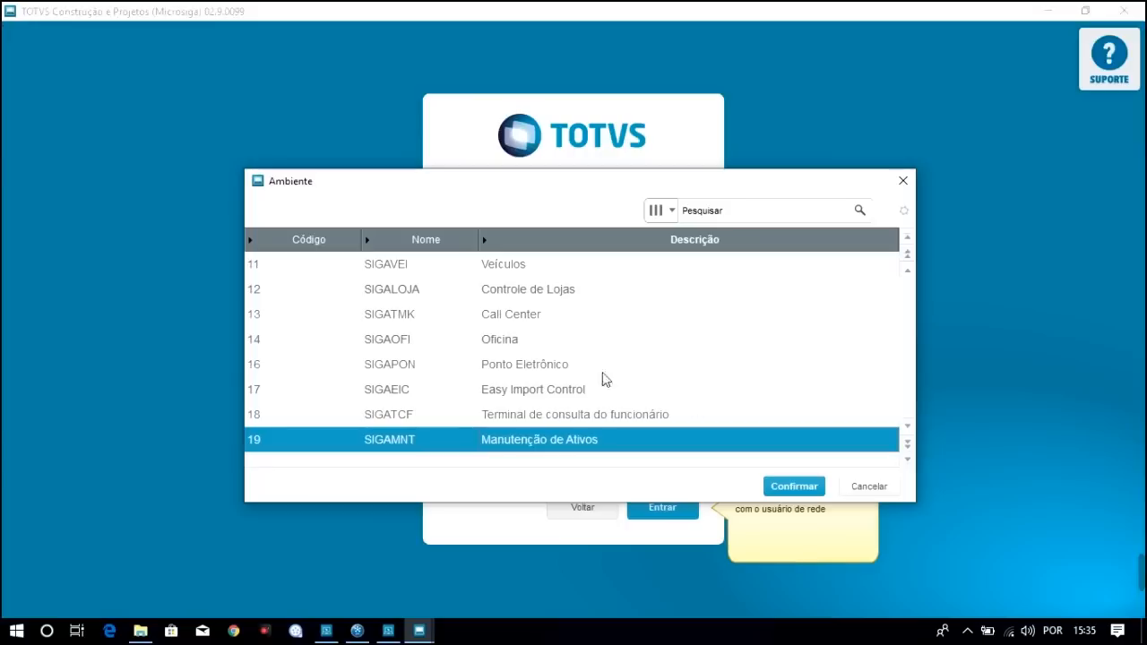
click(519, 272)
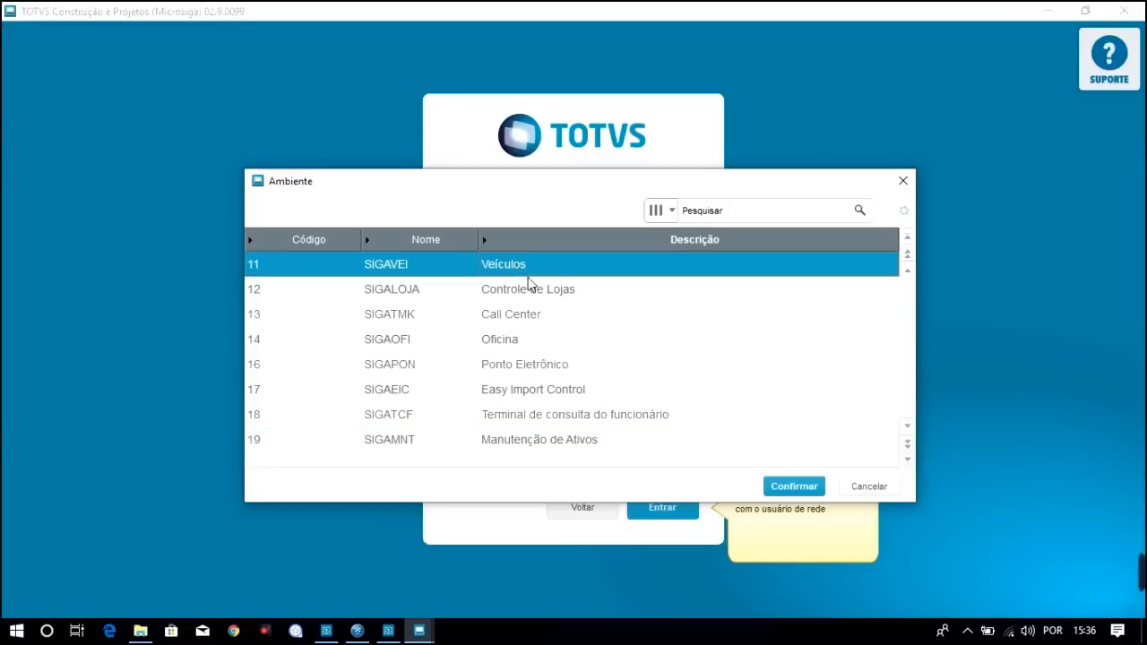
click(536, 292)
click(529, 313)
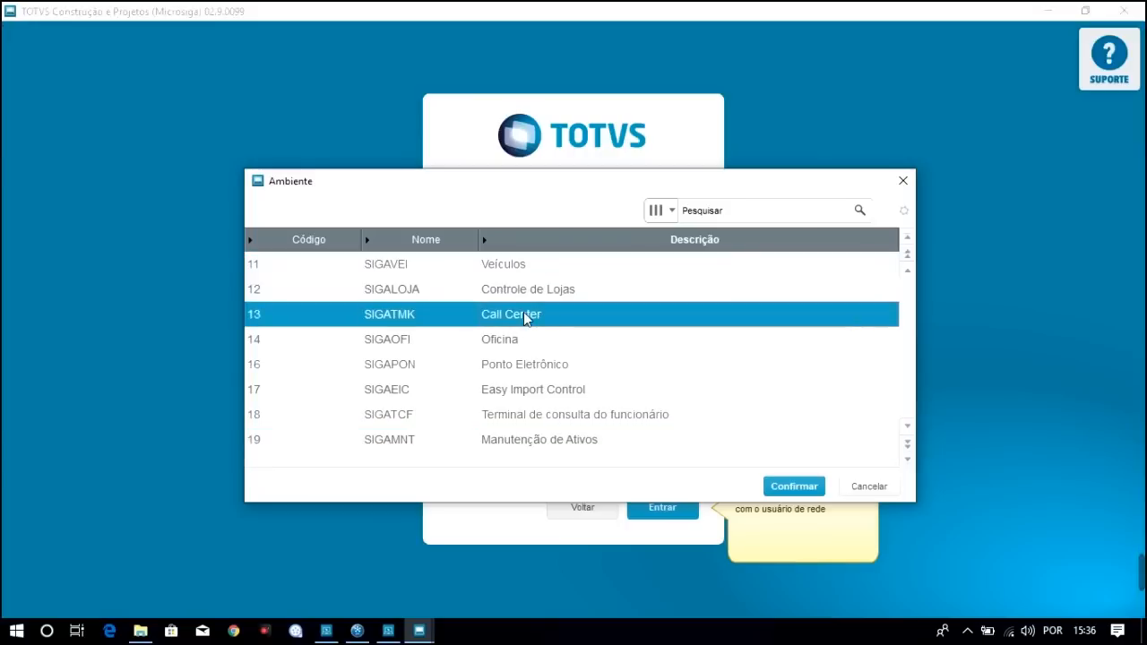
click(517, 345)
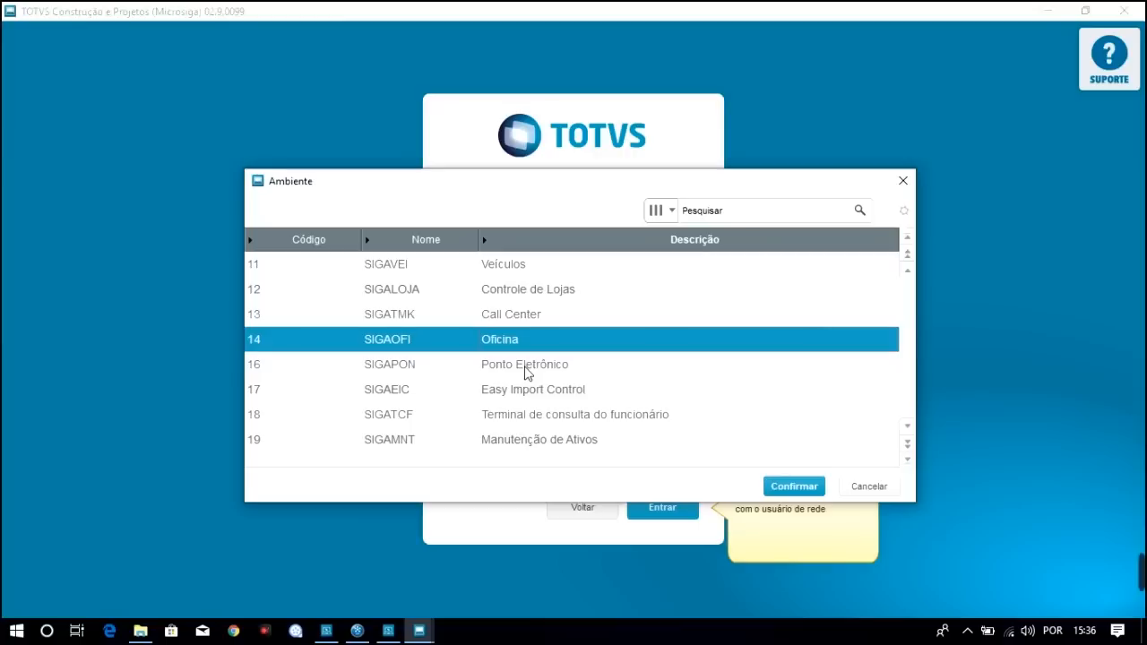
click(542, 373)
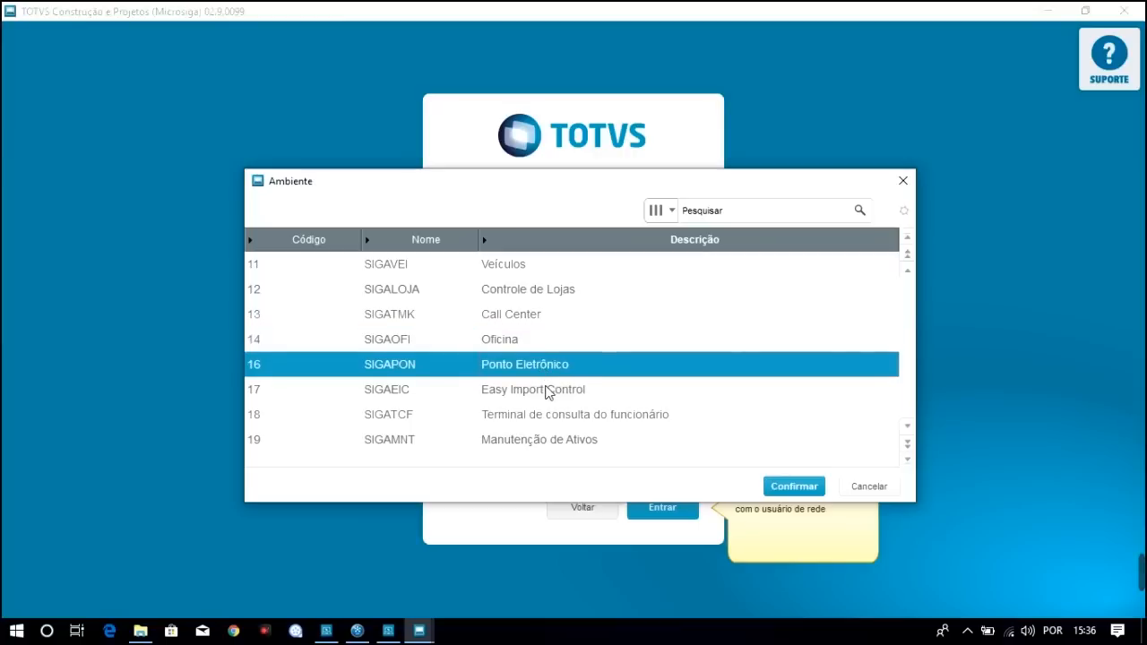
click(547, 390)
click(566, 416)
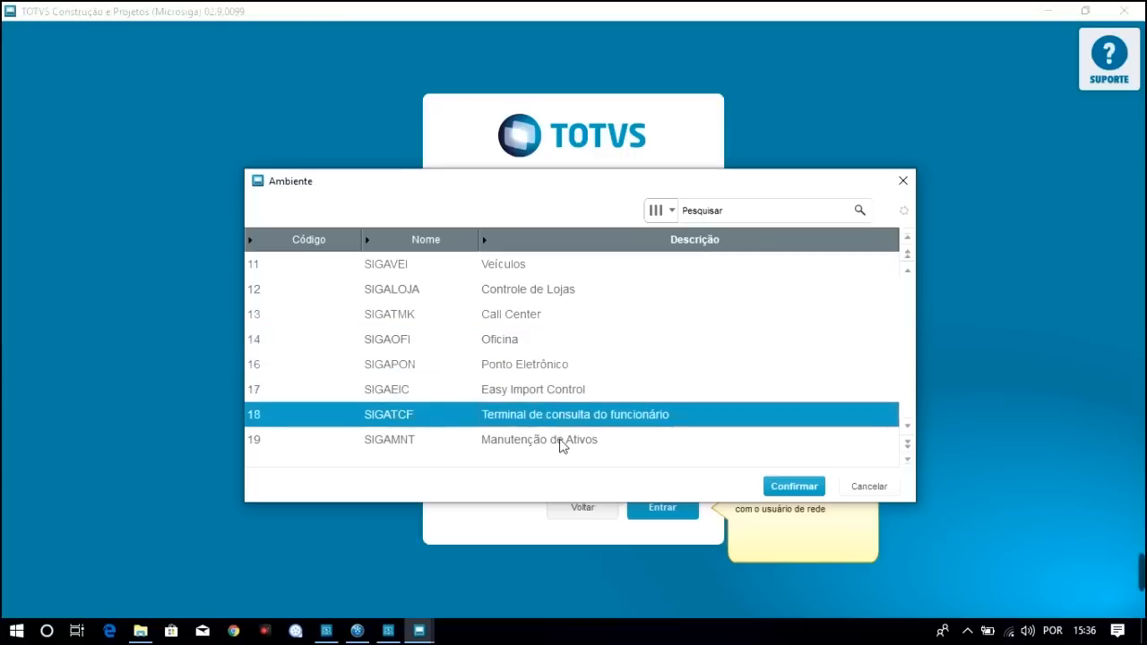
click(562, 442)
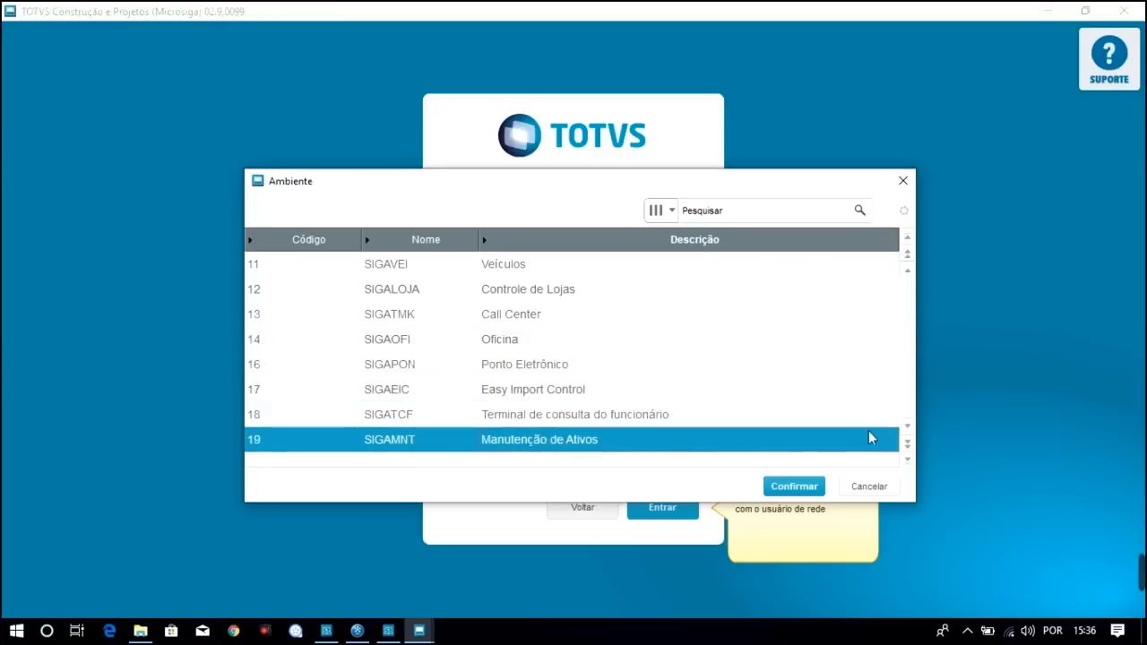
click(910, 249)
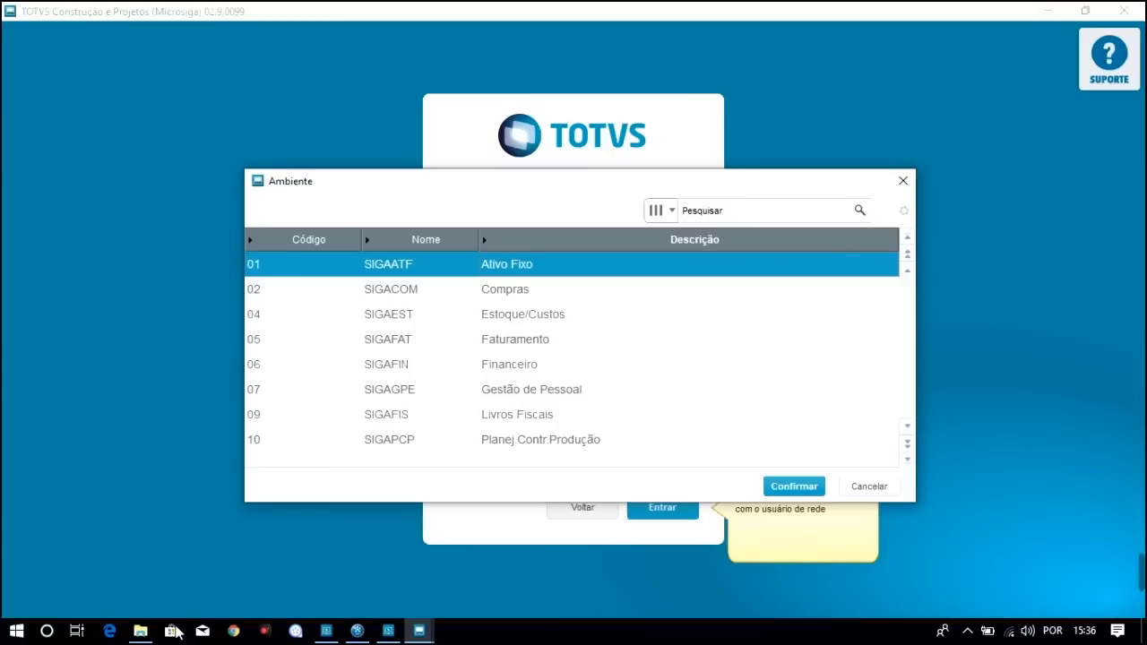
mouse_move(143, 636)
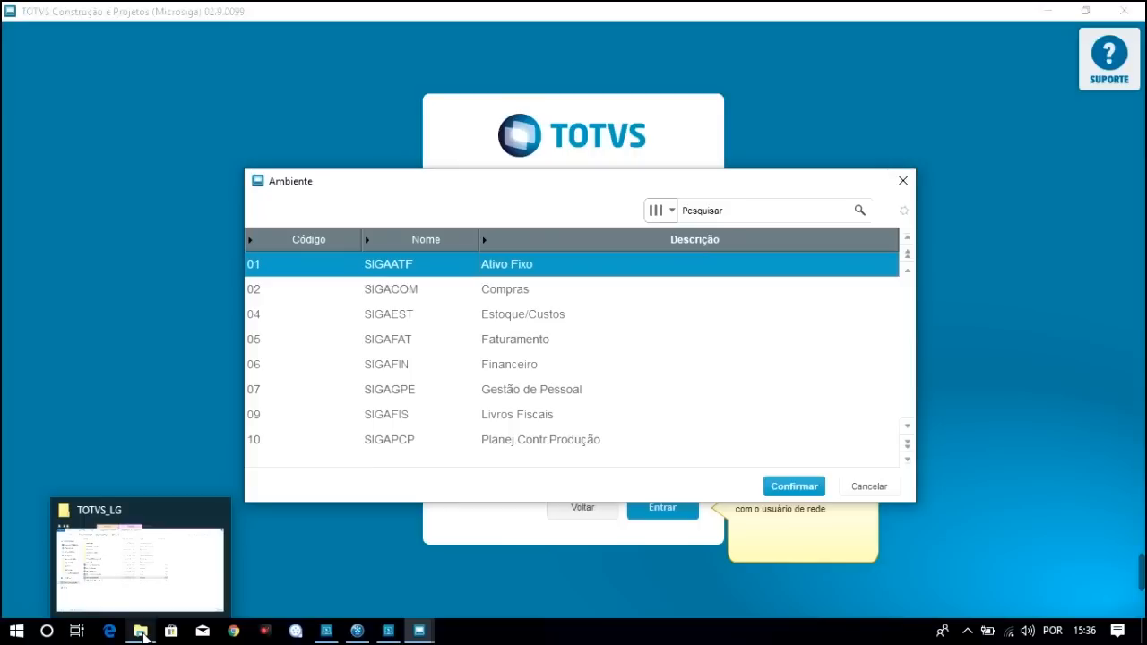
Open the TABELAS DO CURSO text file from the TOTVS_LG folder in Notepad
click(141, 632)
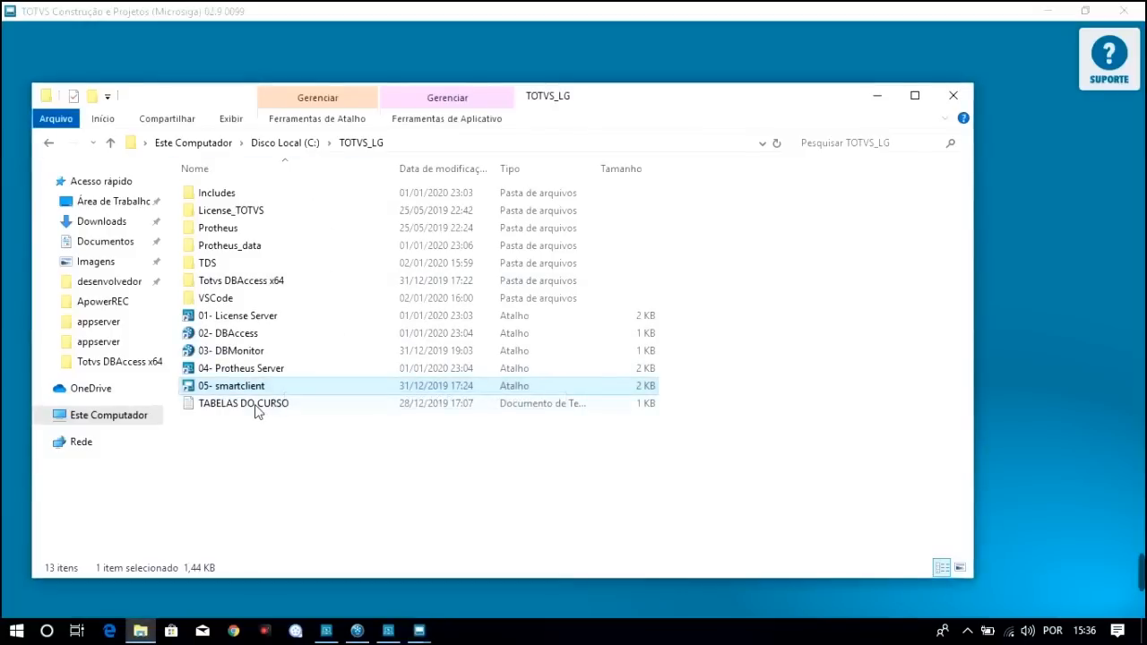
click(222, 408)
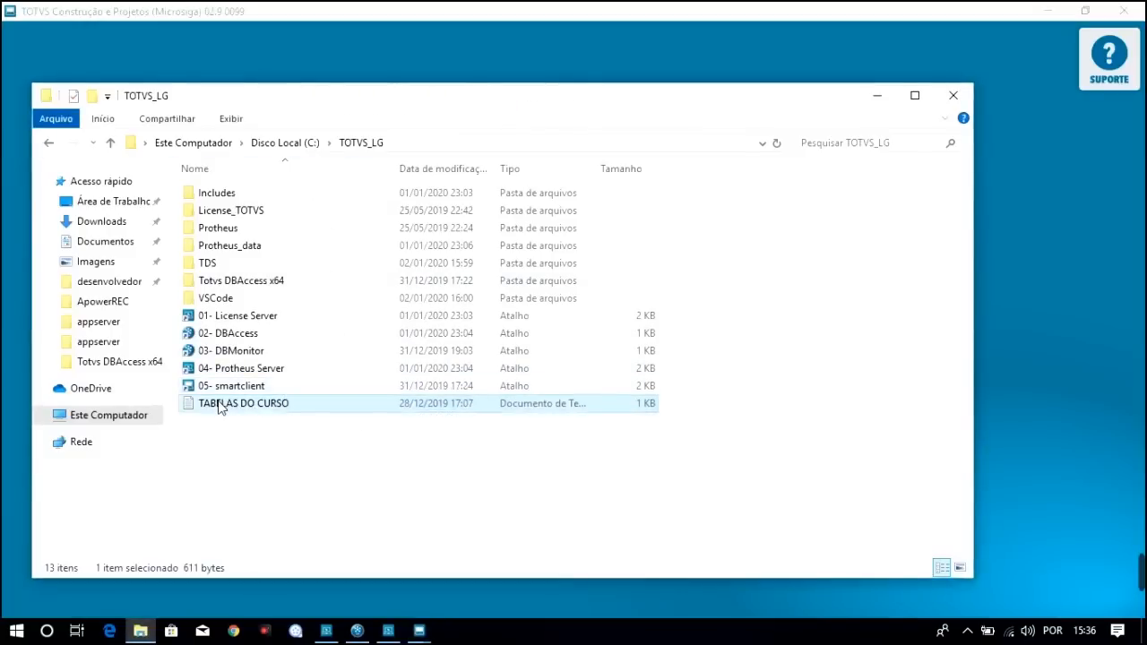
double_click(220, 406)
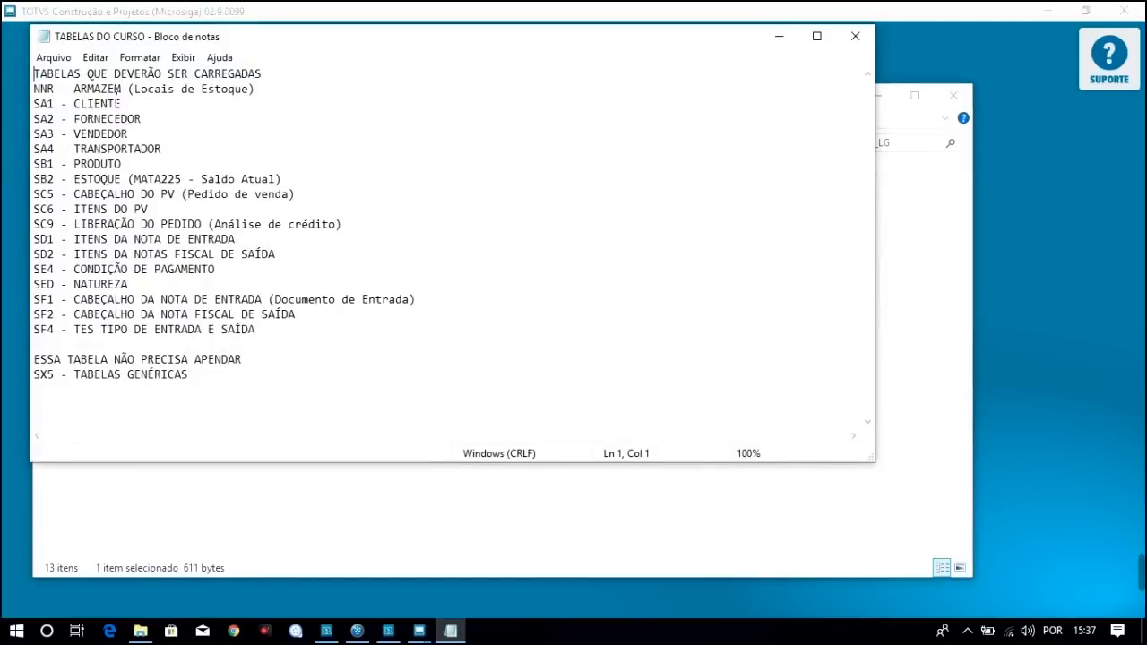
Review tables NNR ARMAZEM, SA1 CLIENTE and SA2 FORNECEDOR, then return to the TOTVS window
click(39, 89)
click(94, 88)
click(41, 104)
click(94, 104)
click(54, 119)
click(108, 118)
mouse_move(418, 631)
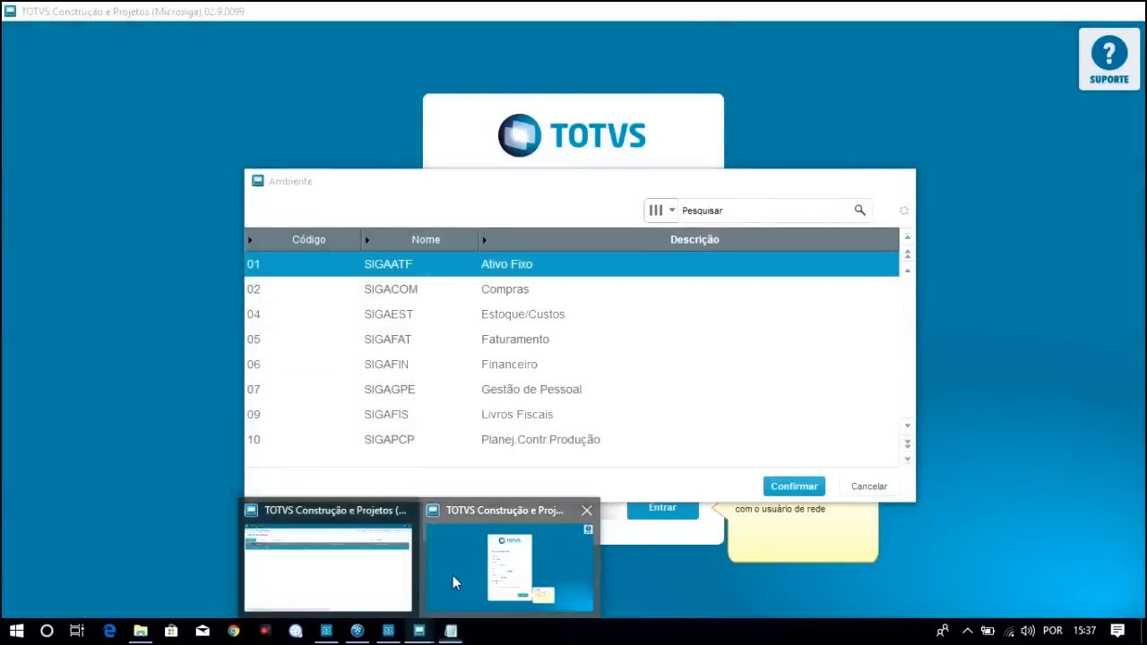
click(453, 581)
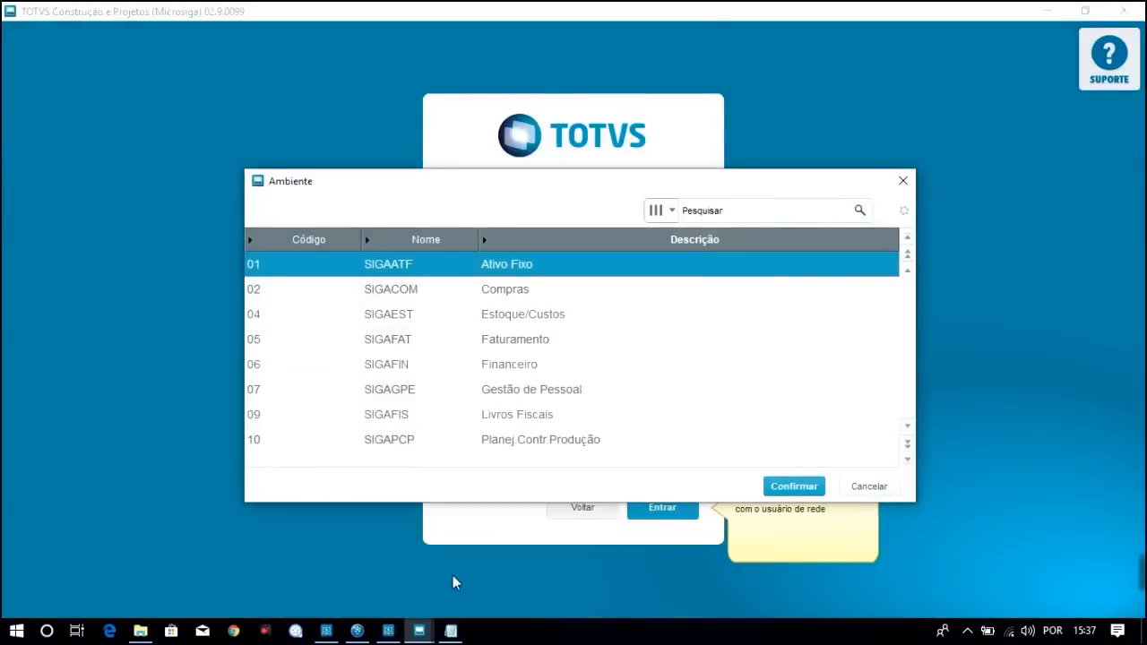
Log into Protheus with module 04 Estoque/Custos and bring the TABELAS DO CURSO list forward
click(447, 636)
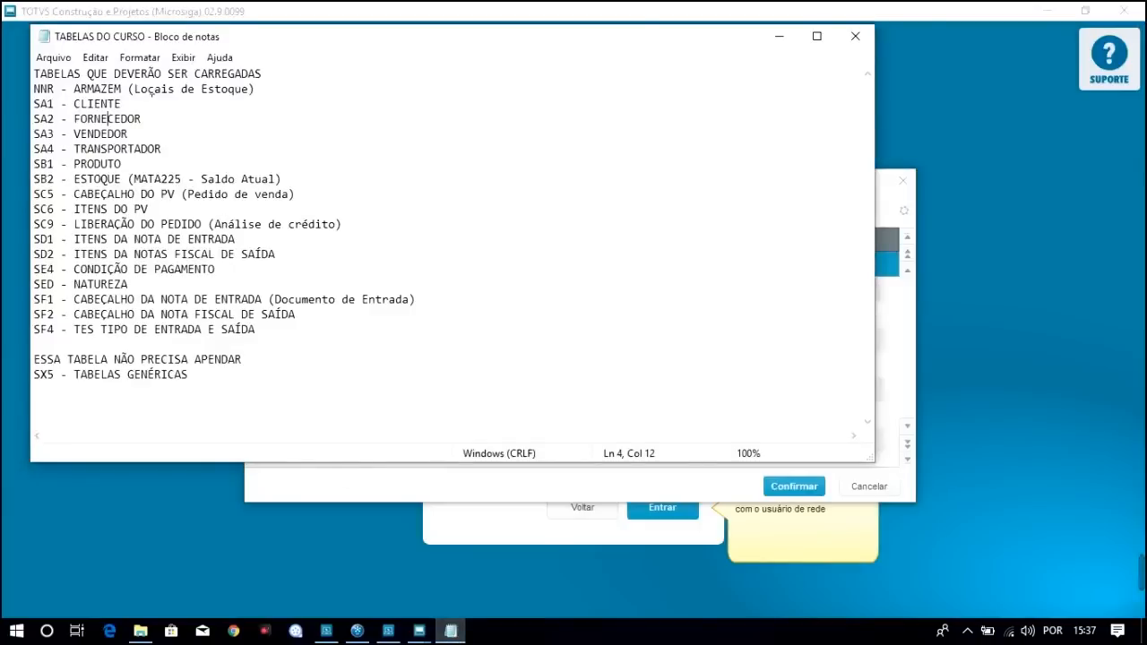
click(913, 371)
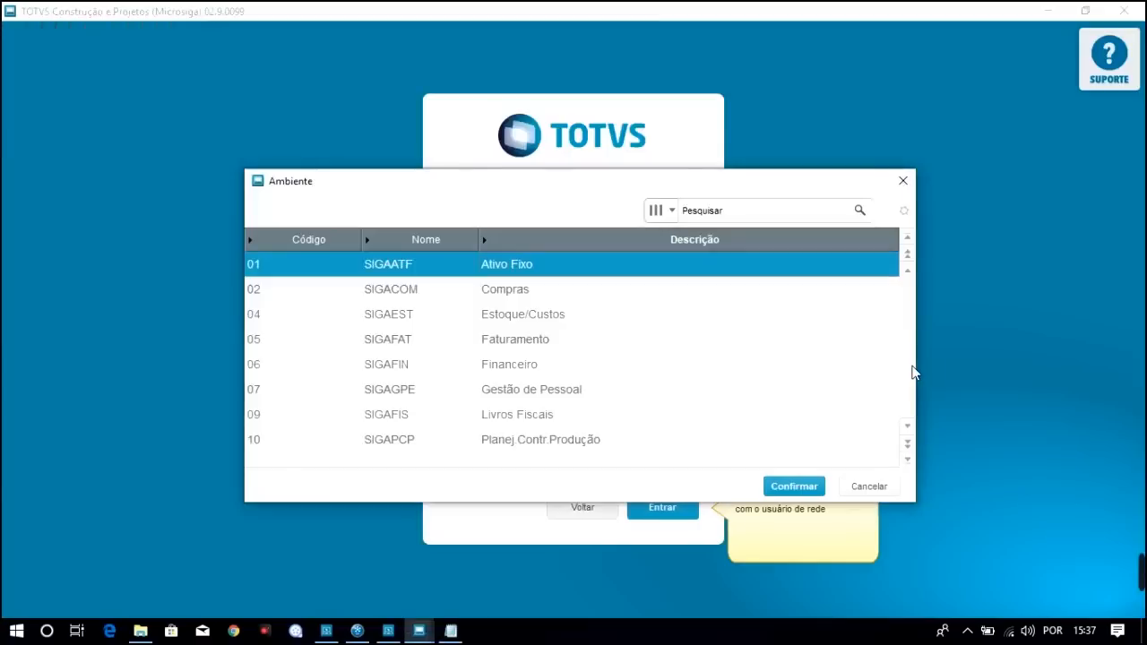
click(500, 322)
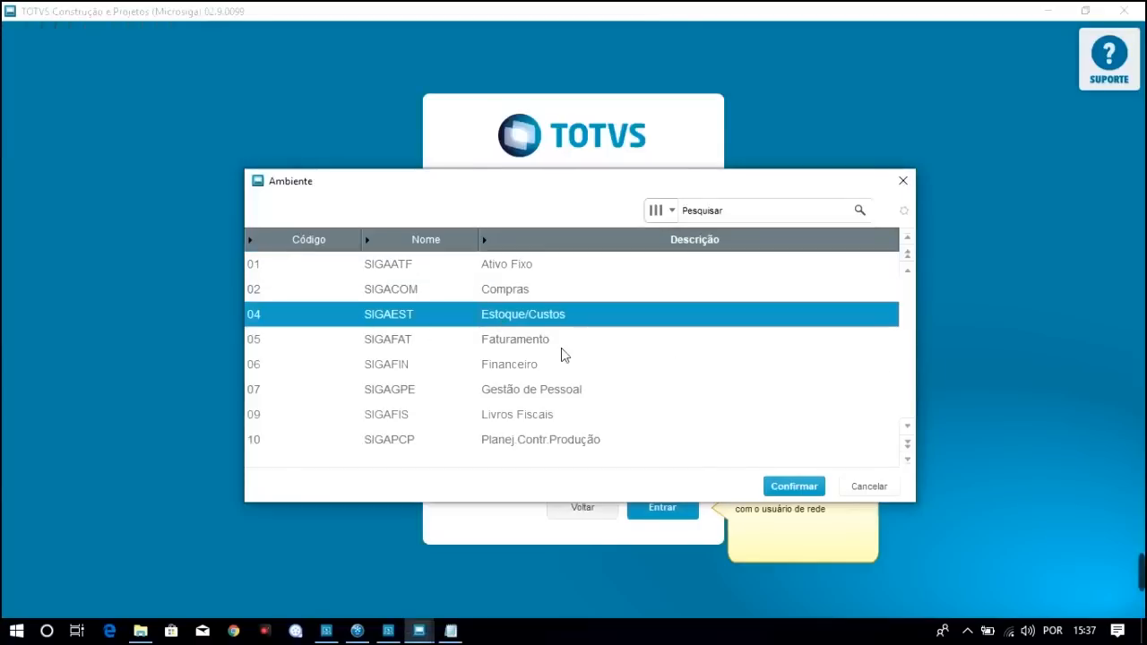
click(809, 489)
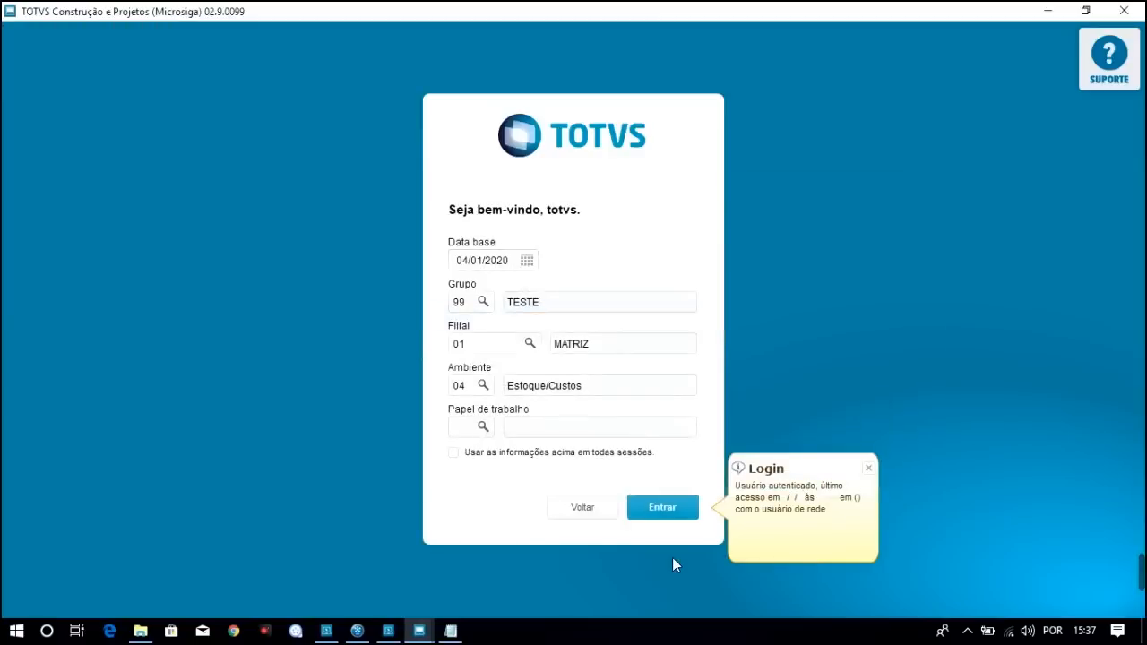
click(681, 514)
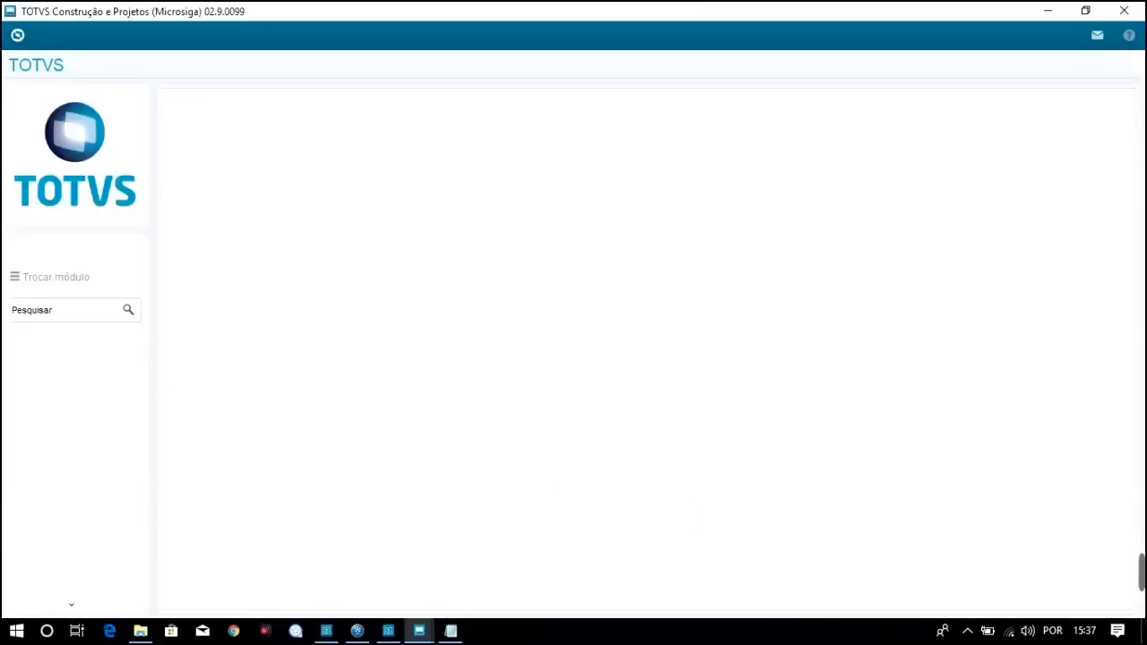
click(448, 632)
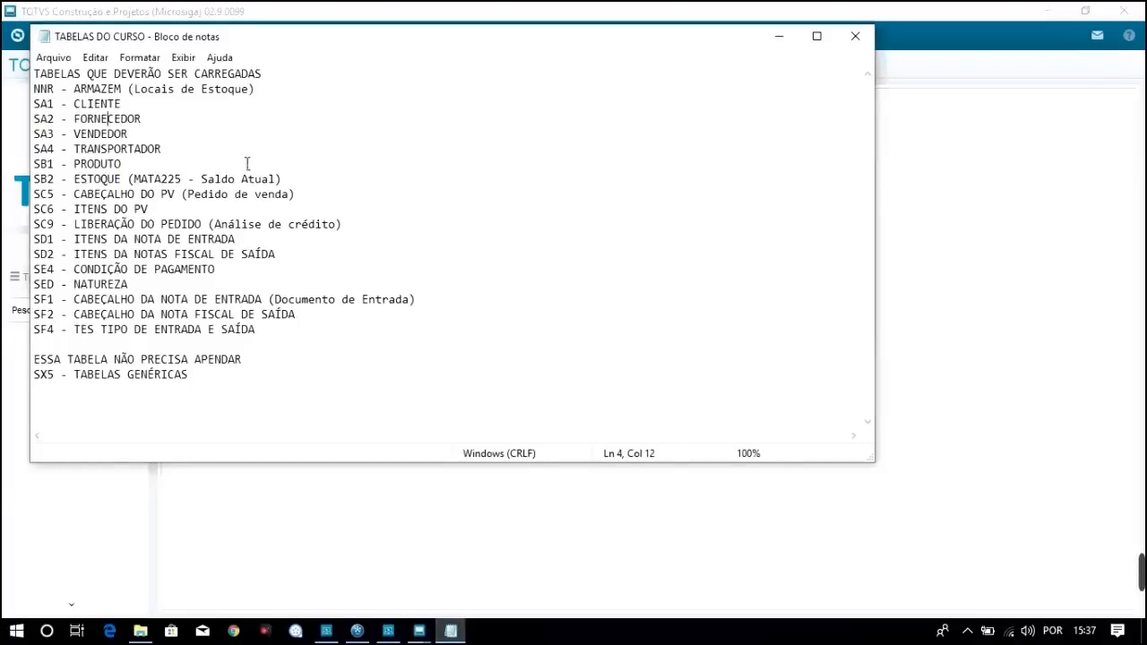
Search the Protheus menus for 'Locais de Estoque' to see which modules contain it
click(142, 89)
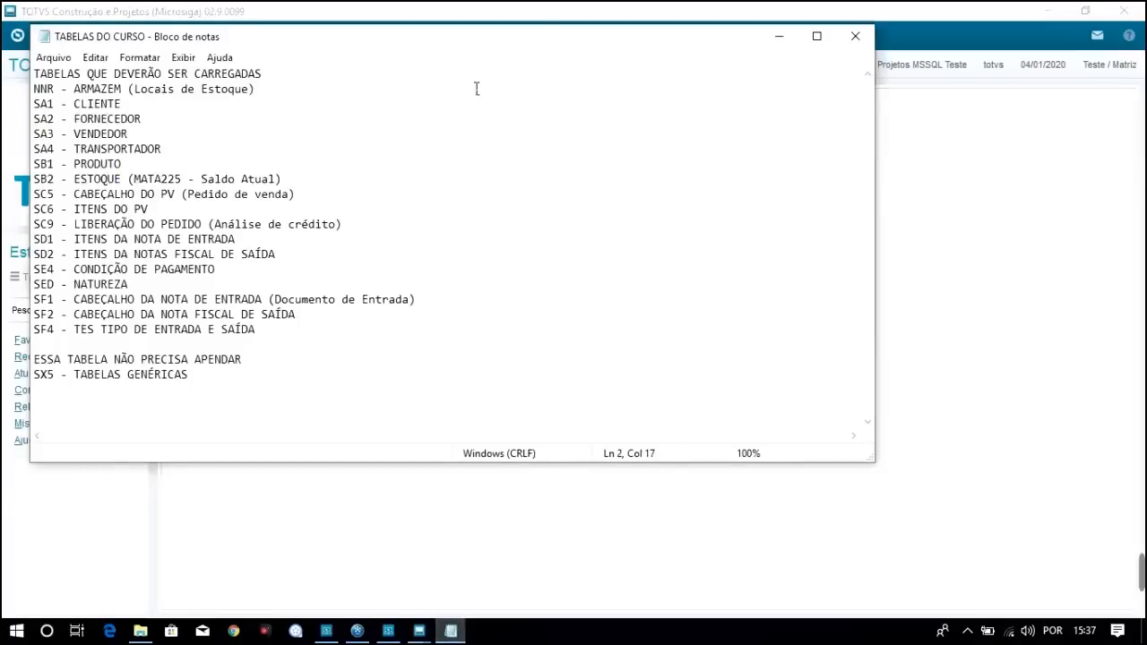
click(548, 9)
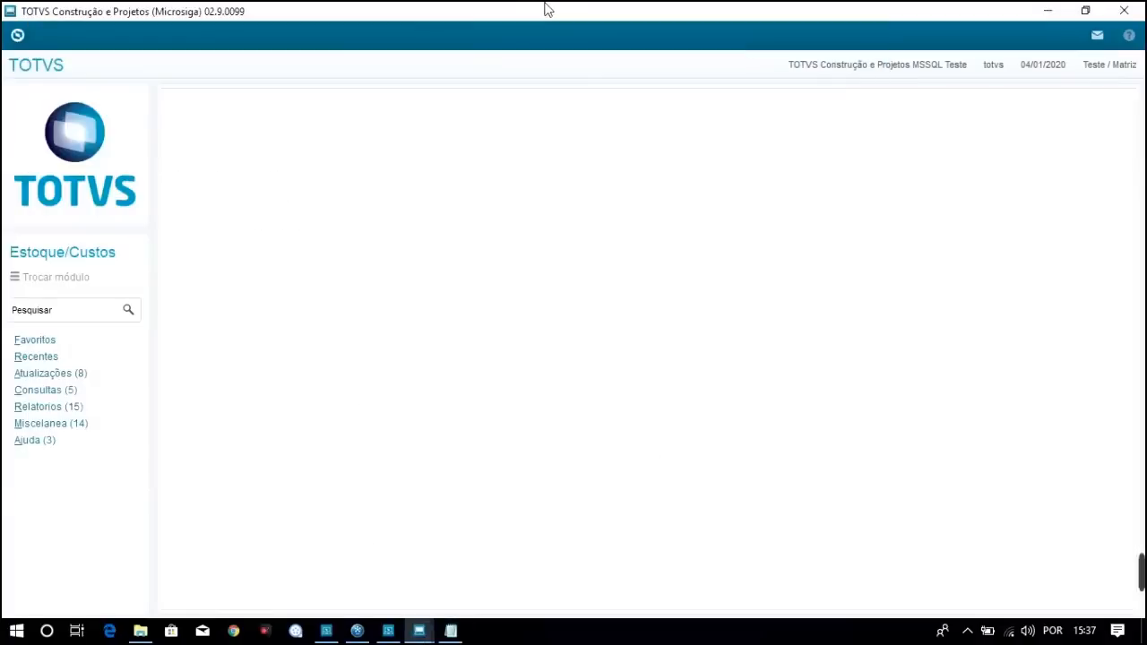
click(57, 314)
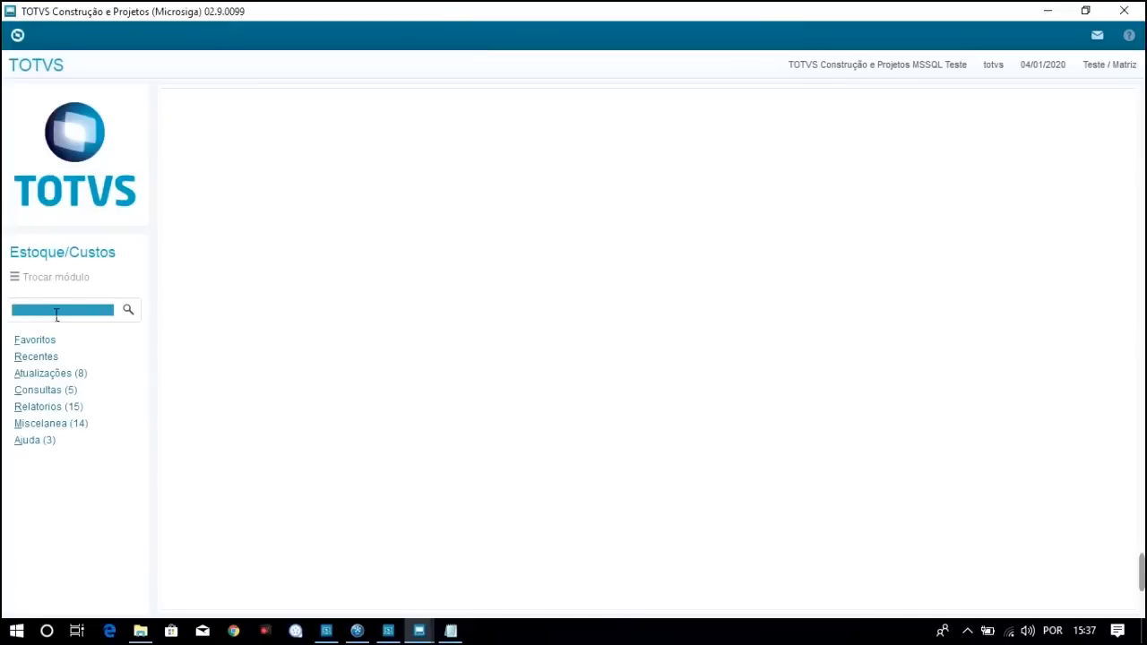
text(Locais de Estoque)
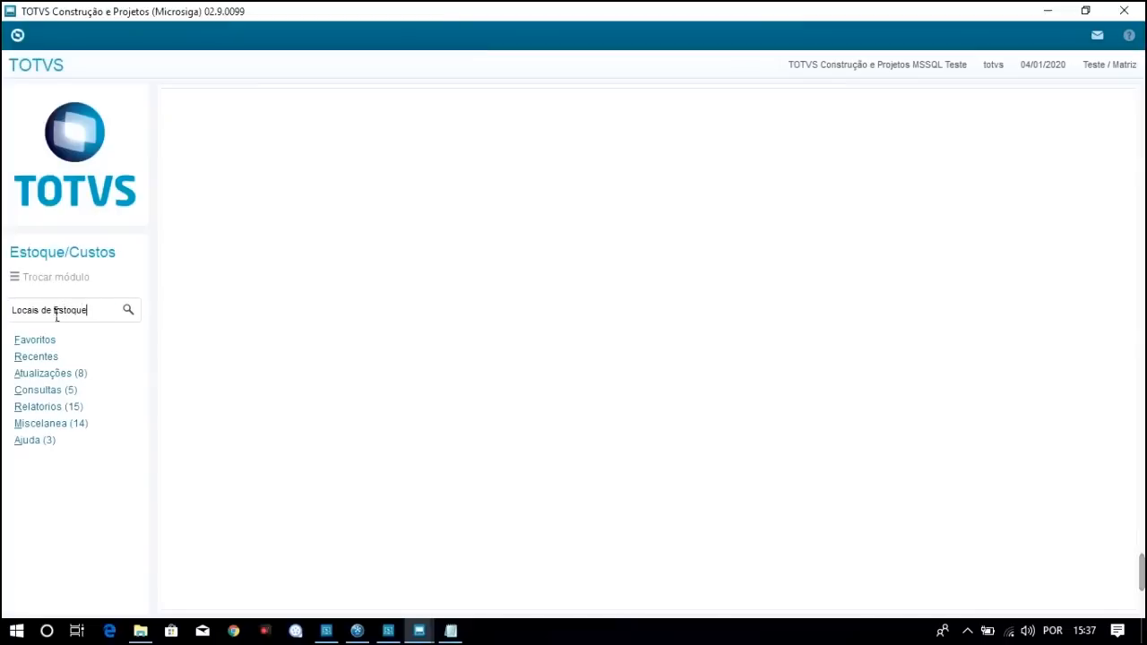
click(131, 309)
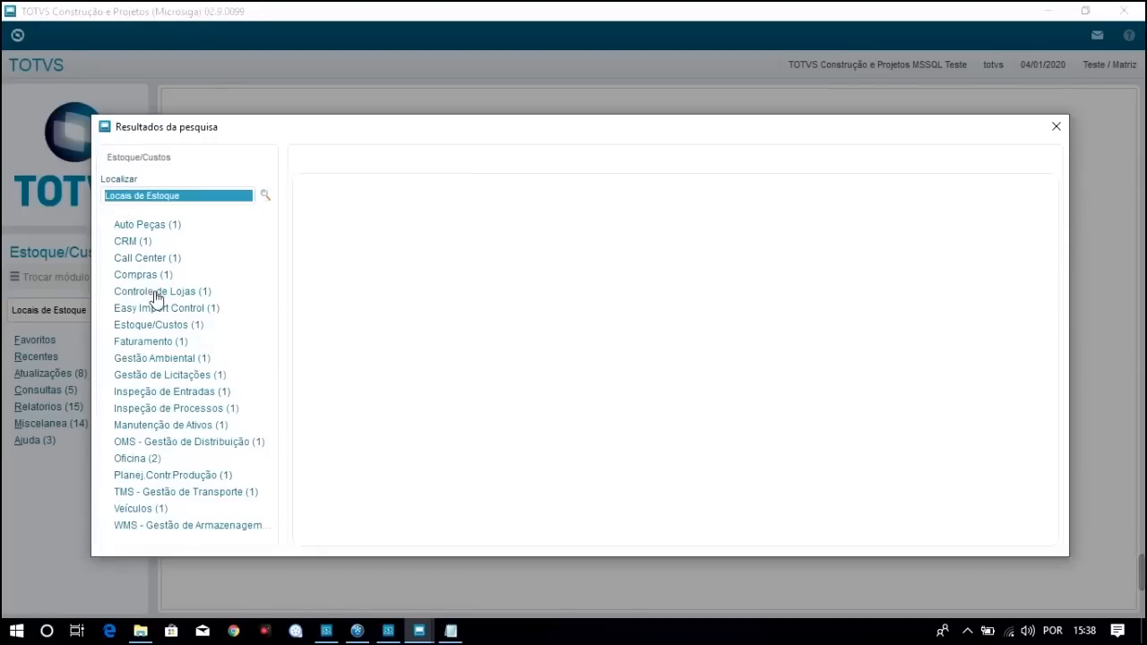
Open Locais de Estoque from Estoque/Custos > Produto, confirming group 99, branch 01
click(158, 325)
click(159, 341)
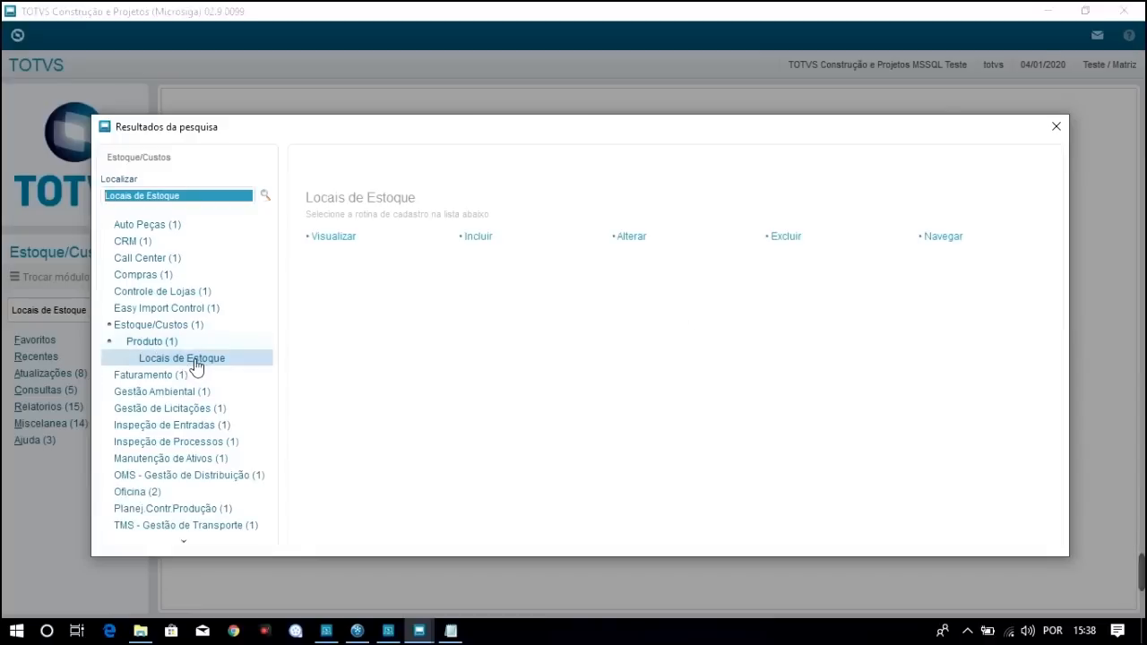
double_click(196, 360)
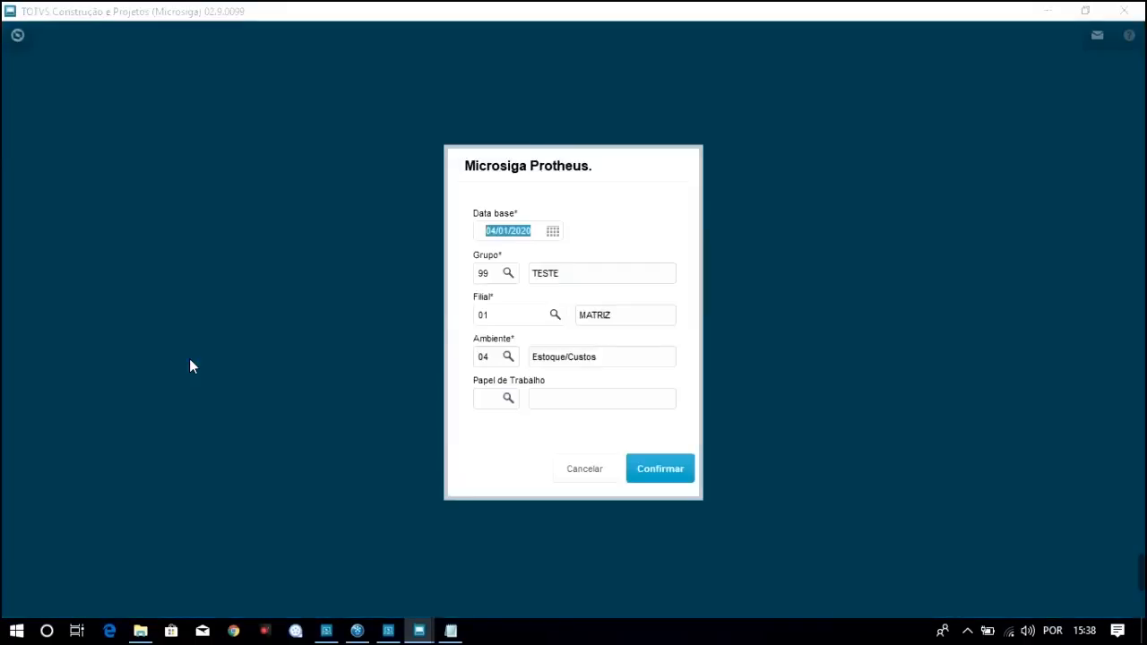
click(677, 475)
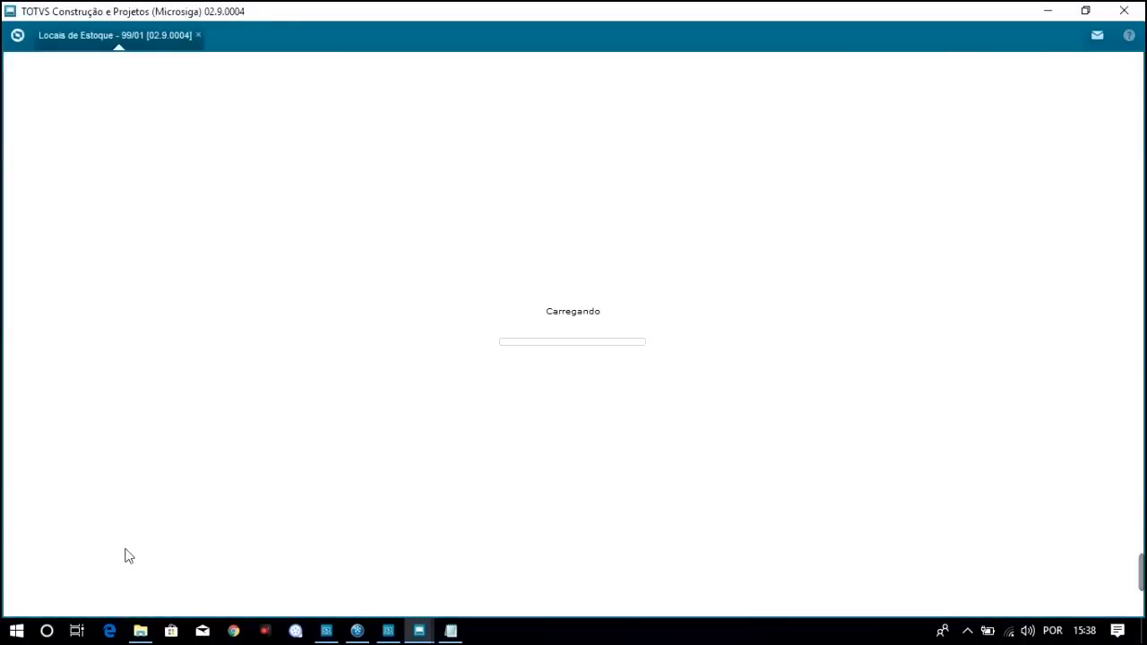
Launch SQL Server Management Studio and bring the Locais de Estoque window forward
click(16, 630)
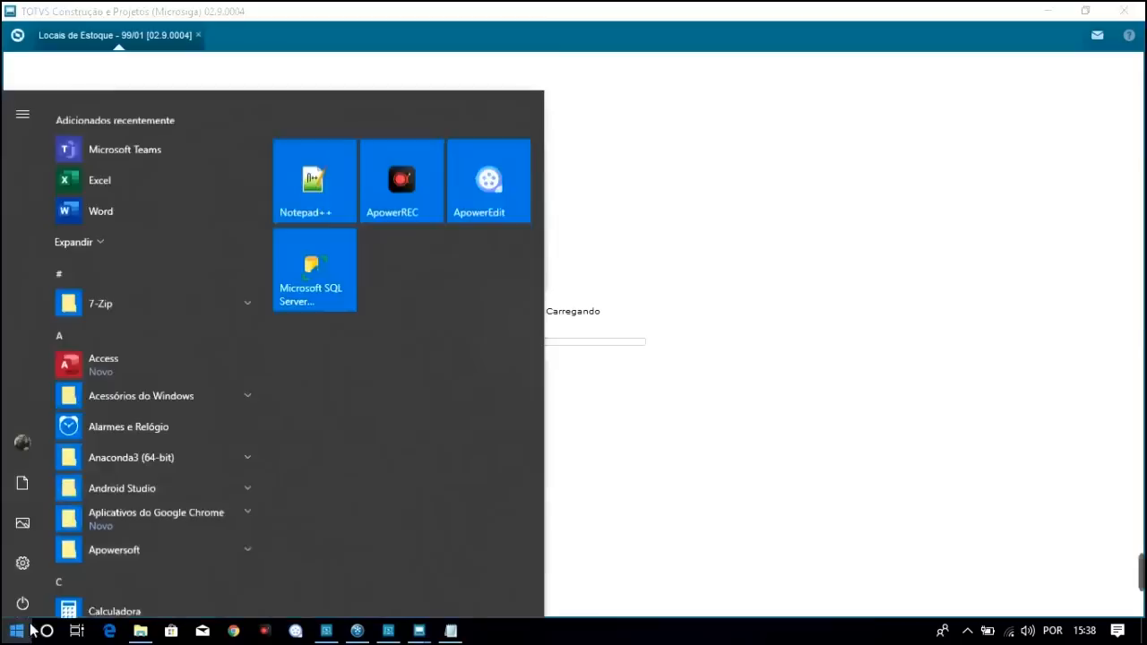
click(309, 283)
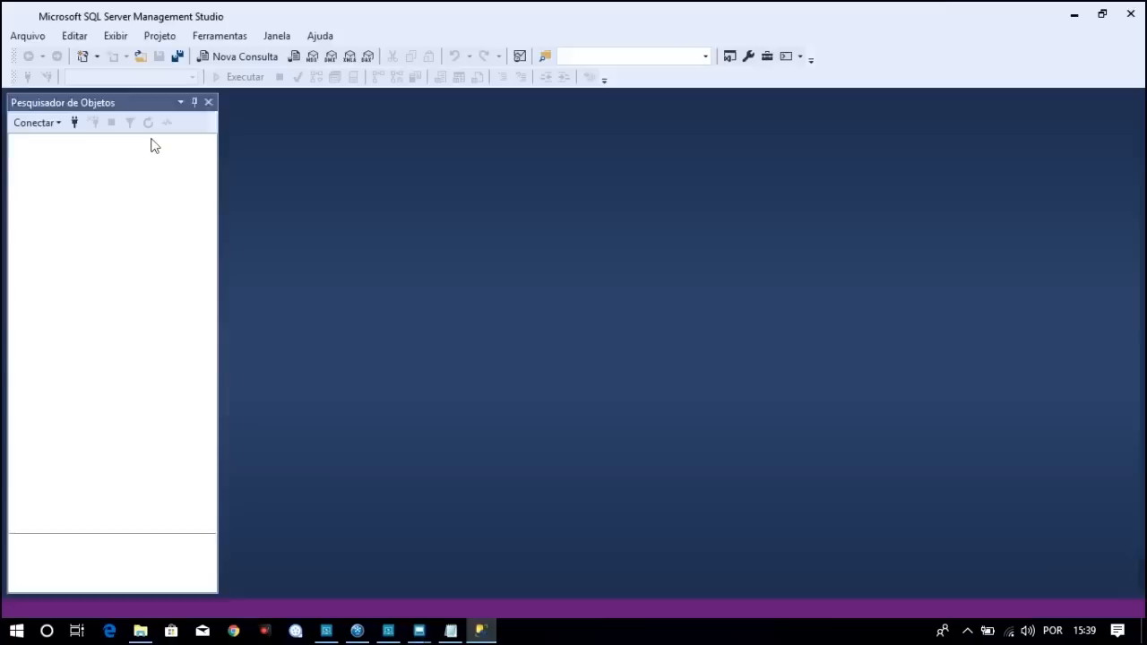
click(419, 629)
click(520, 572)
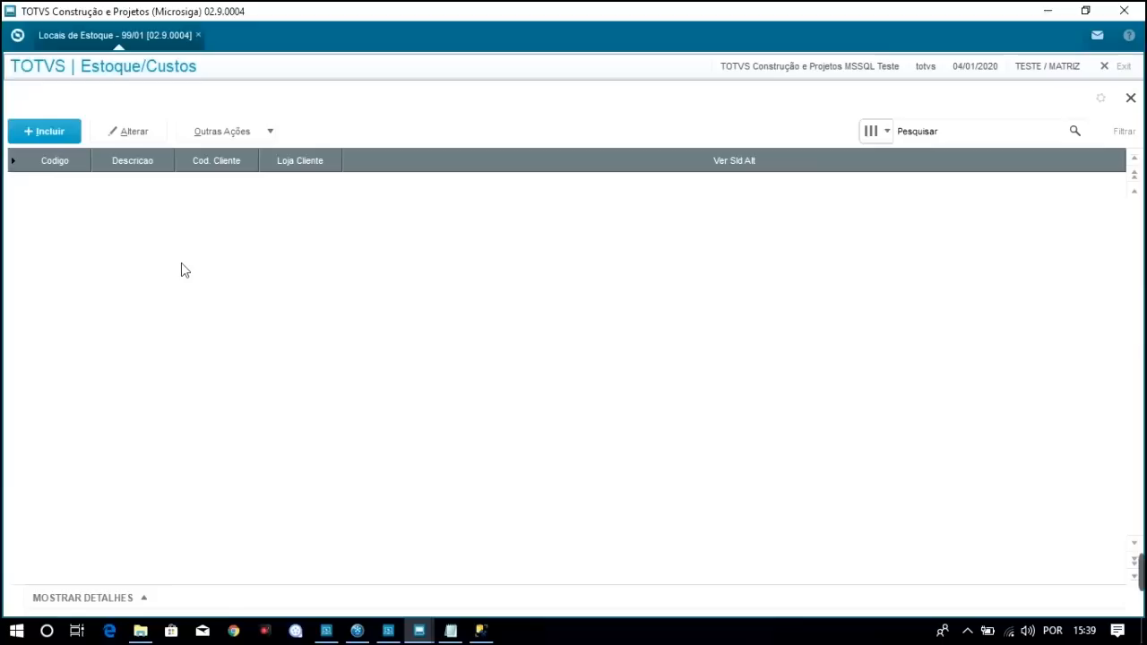
Connect in SSMS and locate the new dbo.NNR990 table under TOTVS_LG Tables
click(480, 629)
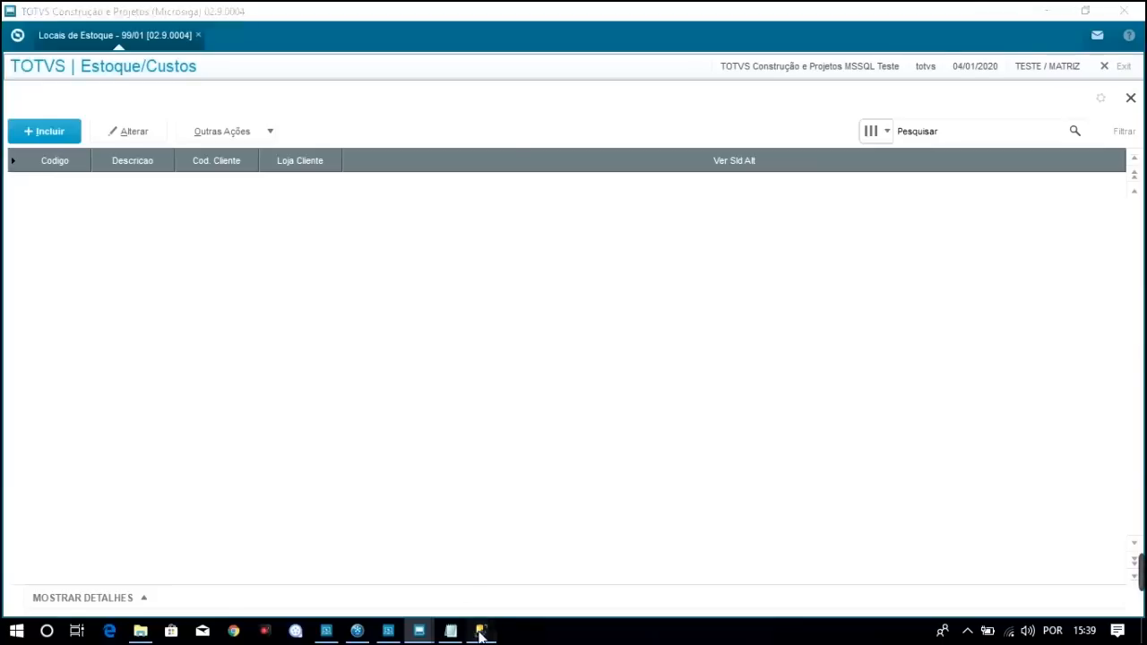
click(522, 340)
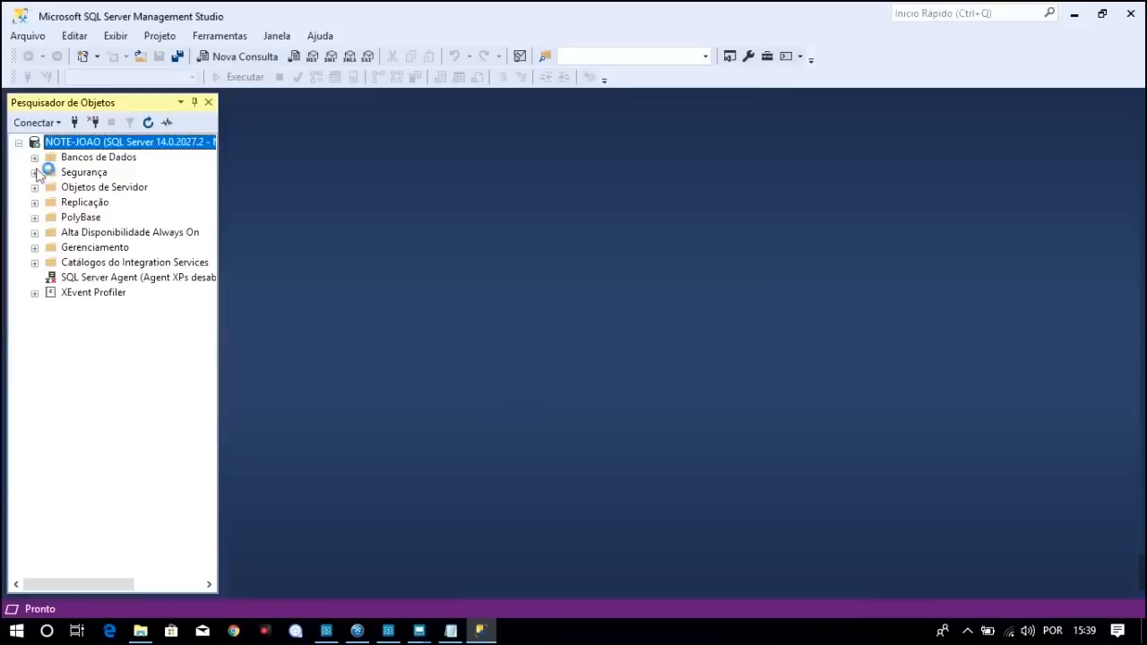
click(35, 158)
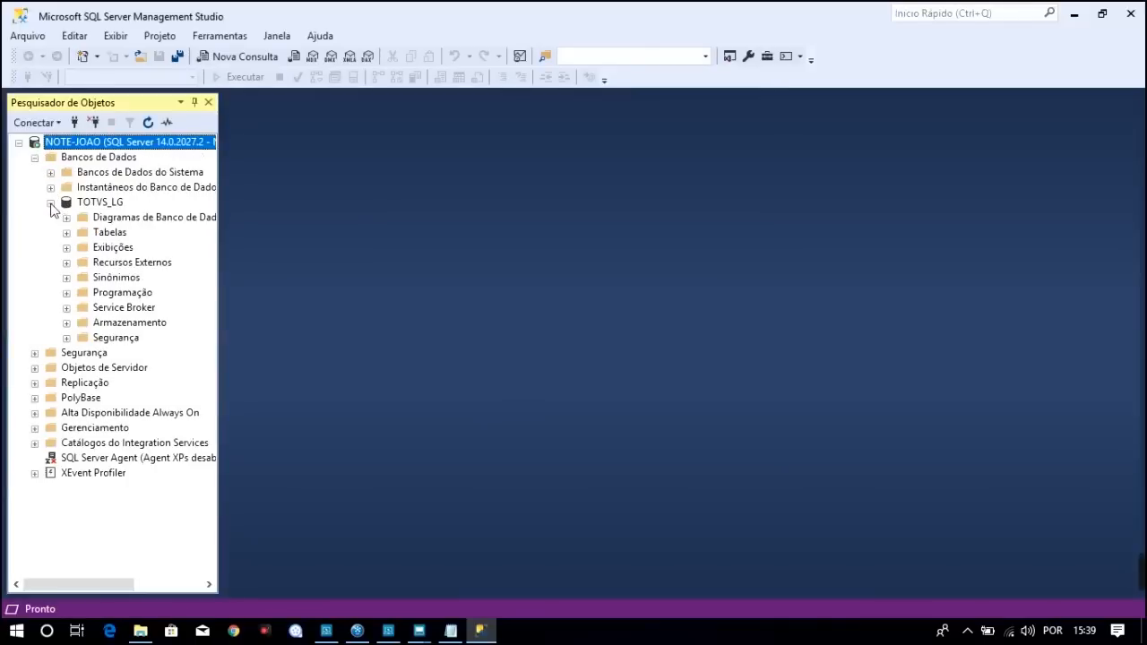
click(67, 232)
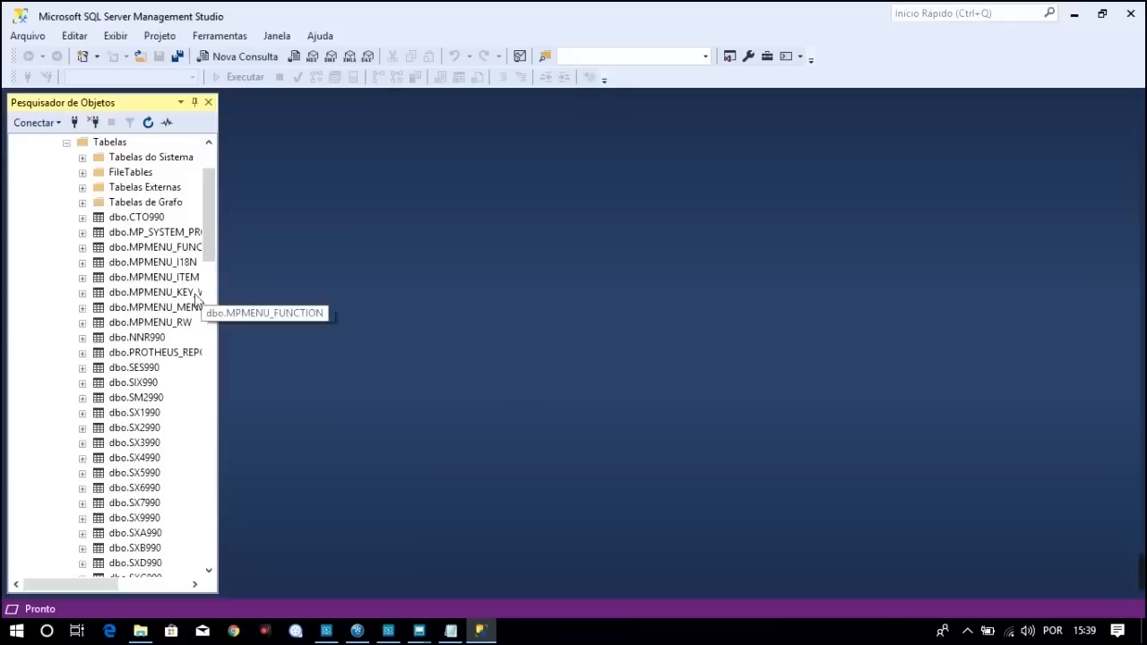
click(155, 338)
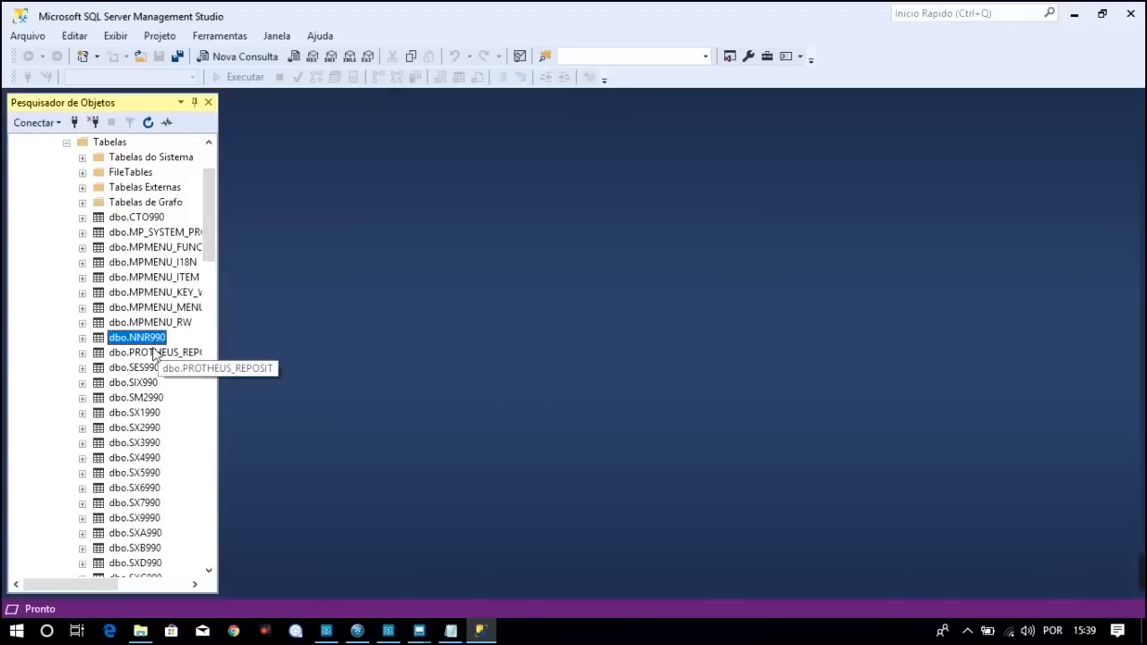
click(155, 325)
click(148, 341)
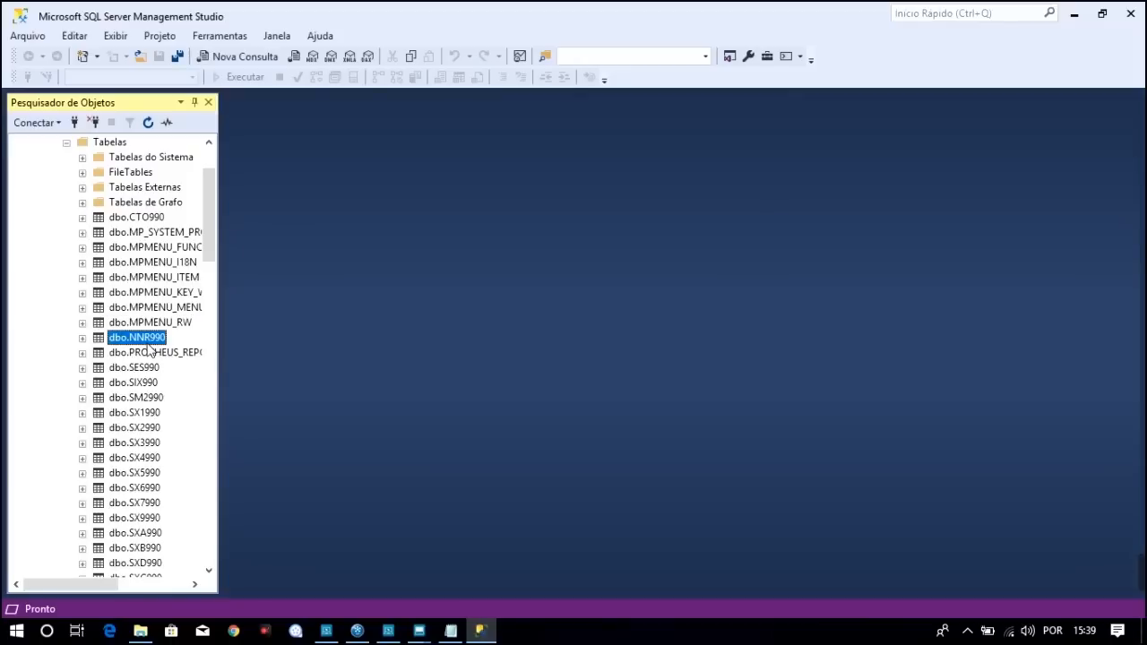
click(451, 631)
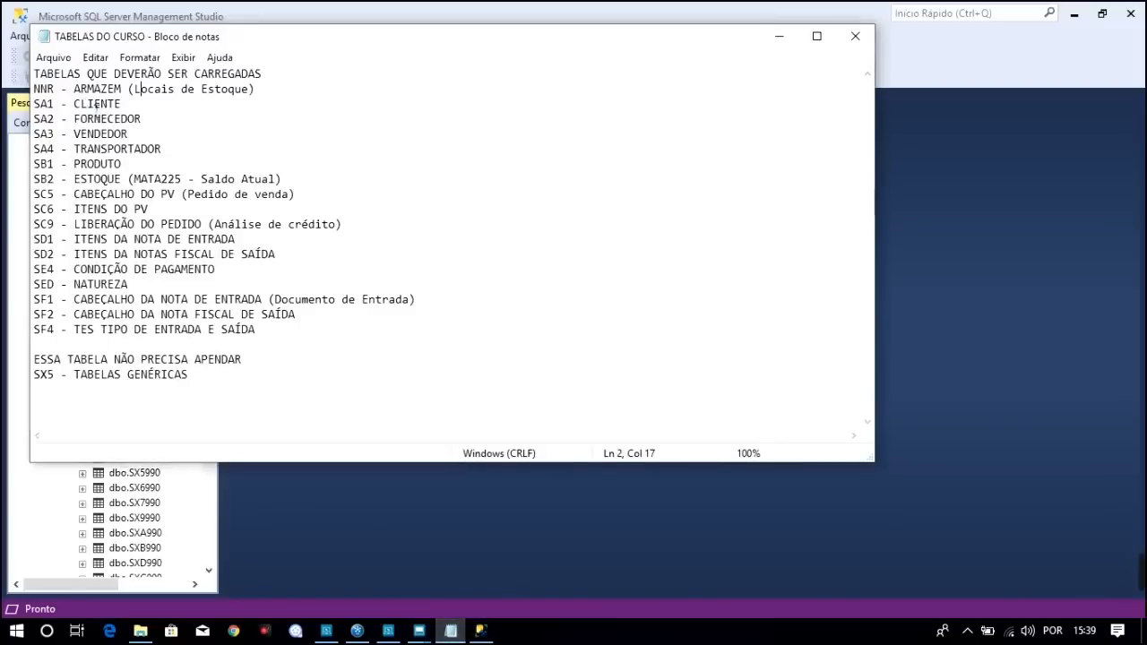
Close the Locais de Estoque browse in the Estoque/Custos Protheus window
click(421, 630)
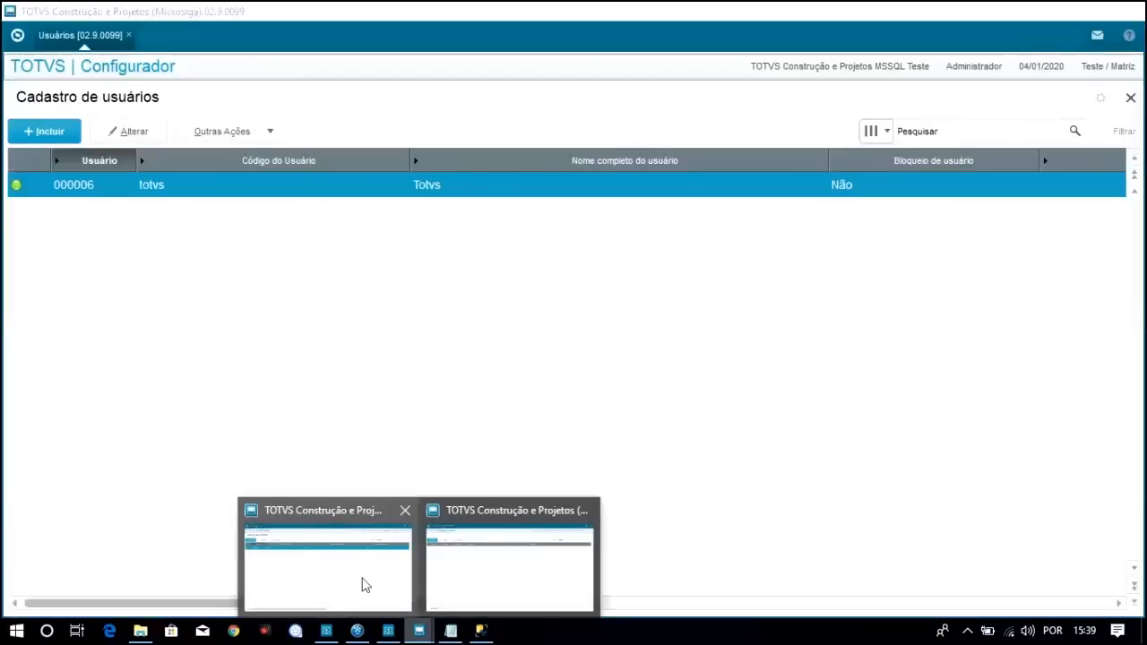
click(448, 587)
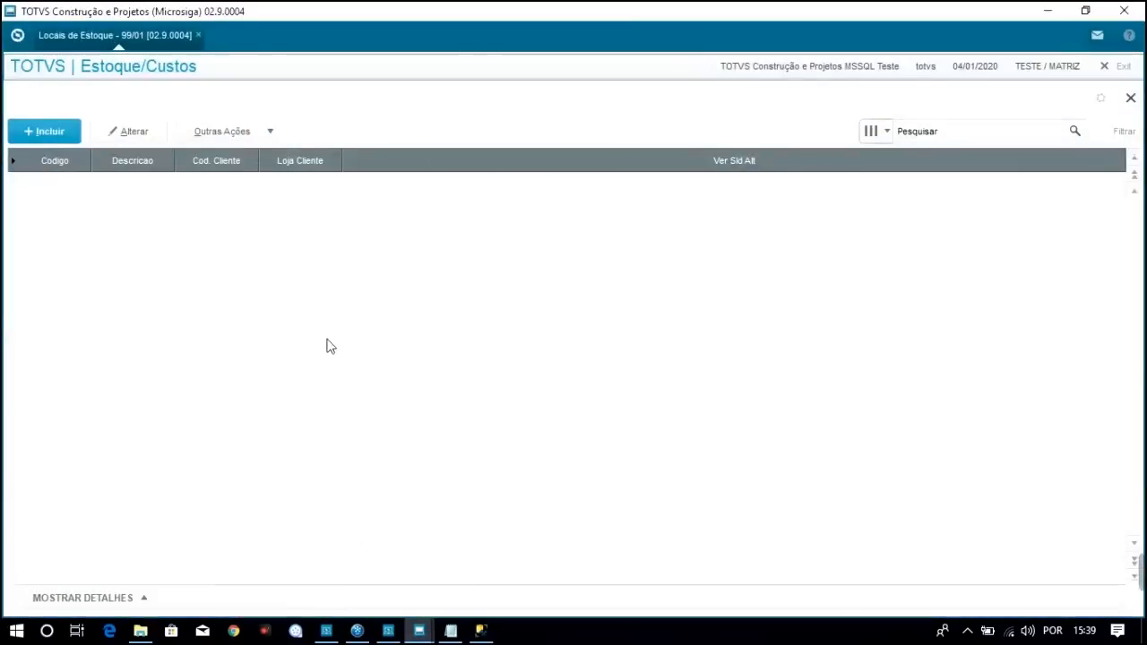
click(1131, 99)
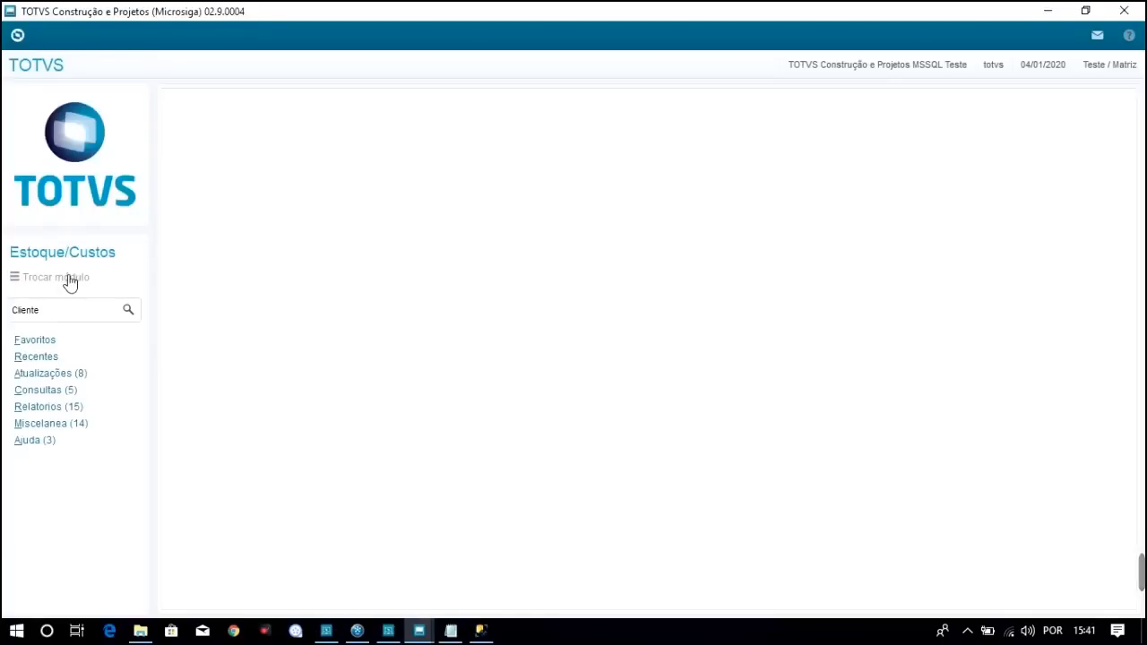
Switch the module to environment 5 Faturamento and expand its Atualizações routines
click(68, 280)
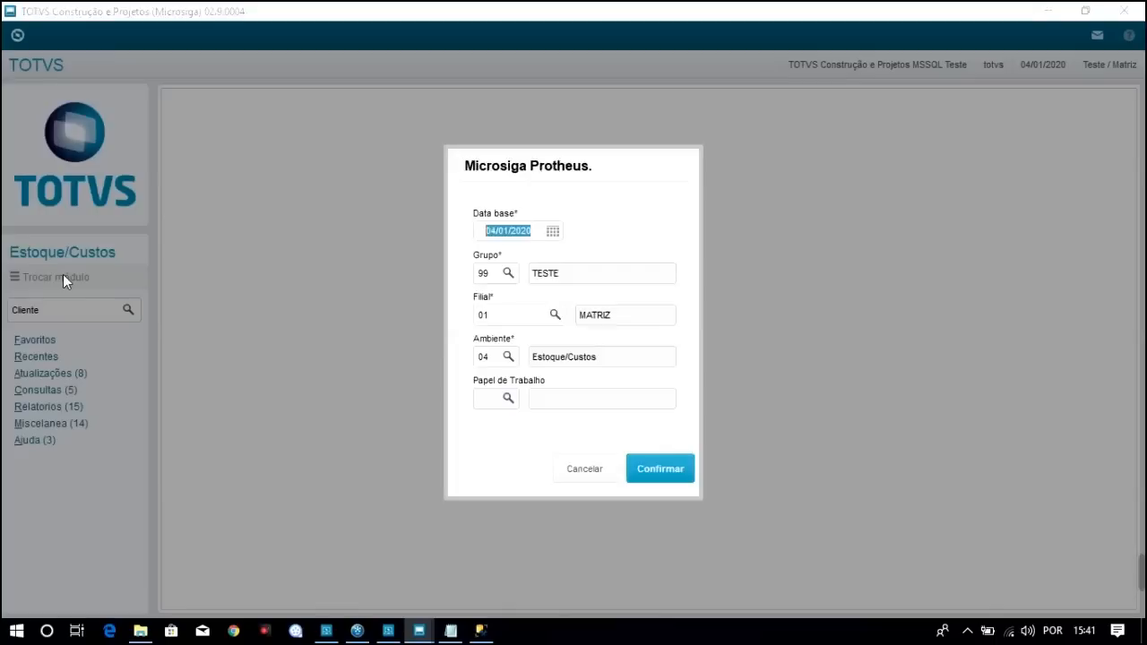
click(494, 364)
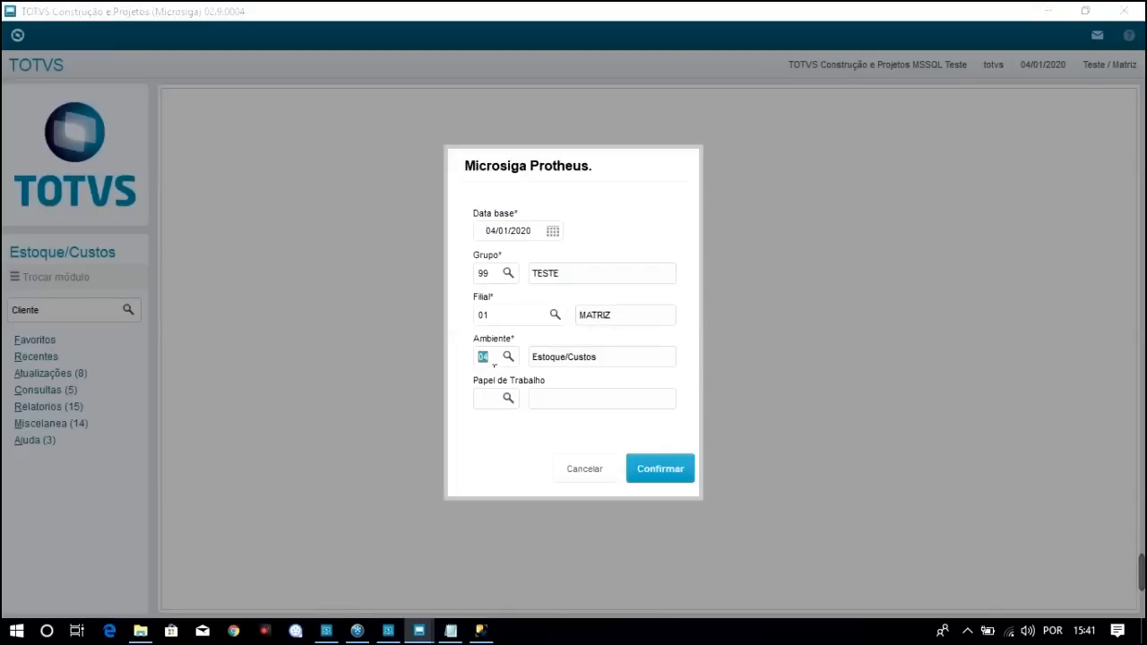
text(5)
key(Tab)
click(655, 472)
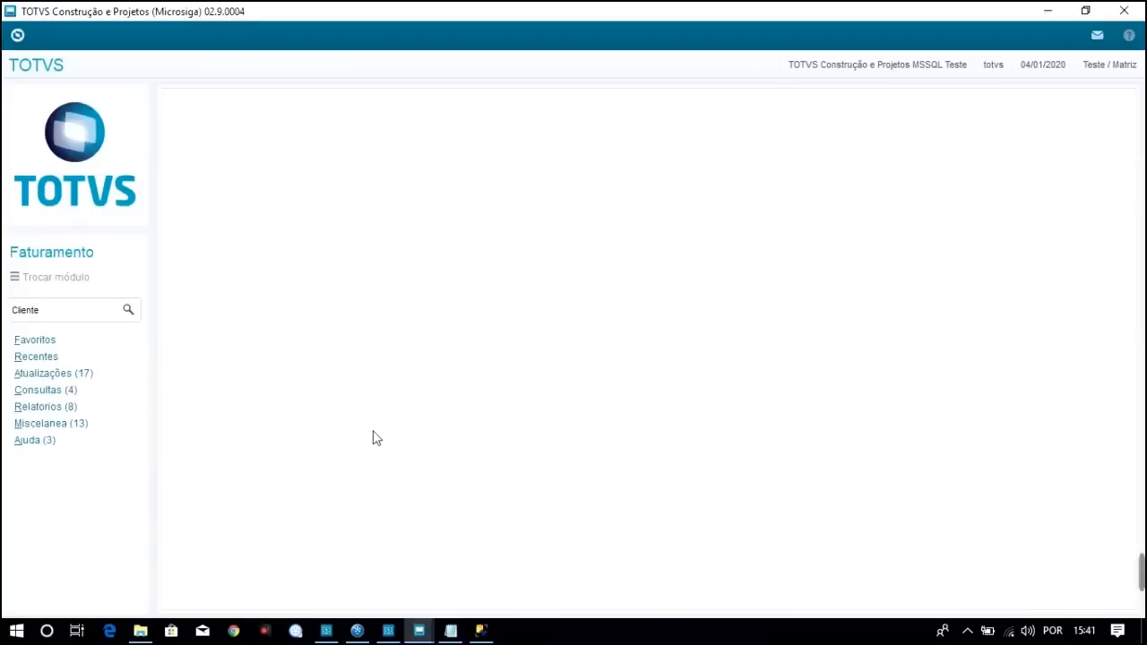
click(67, 375)
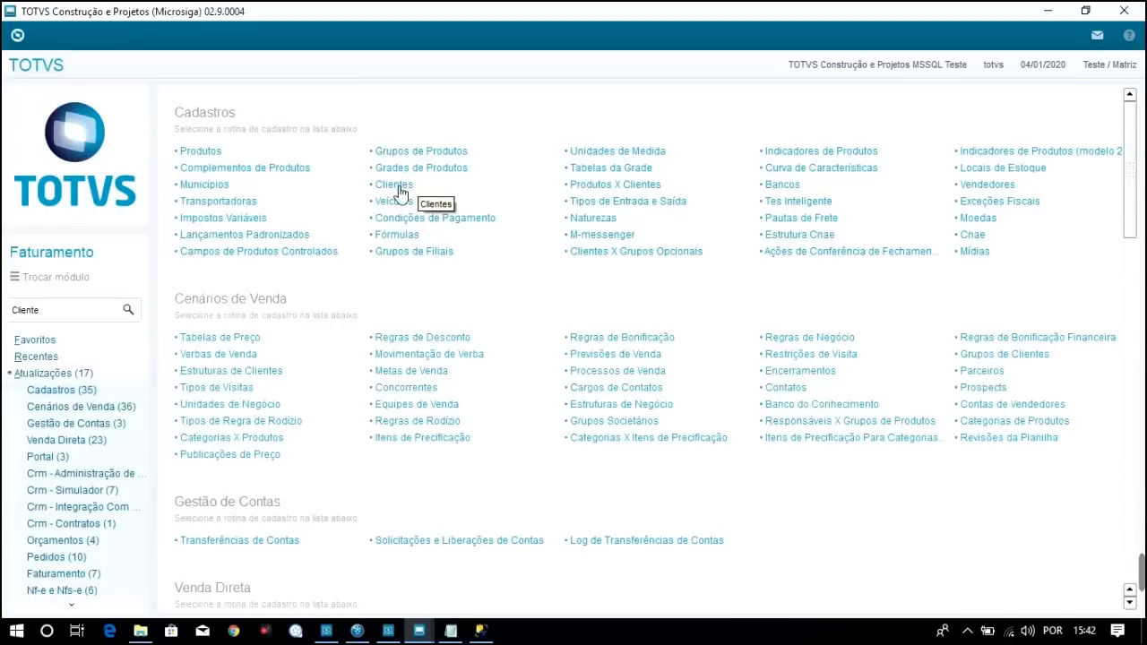
Open the Faturamento Clientes routine, then switch to SQL Server Management Studio
click(397, 185)
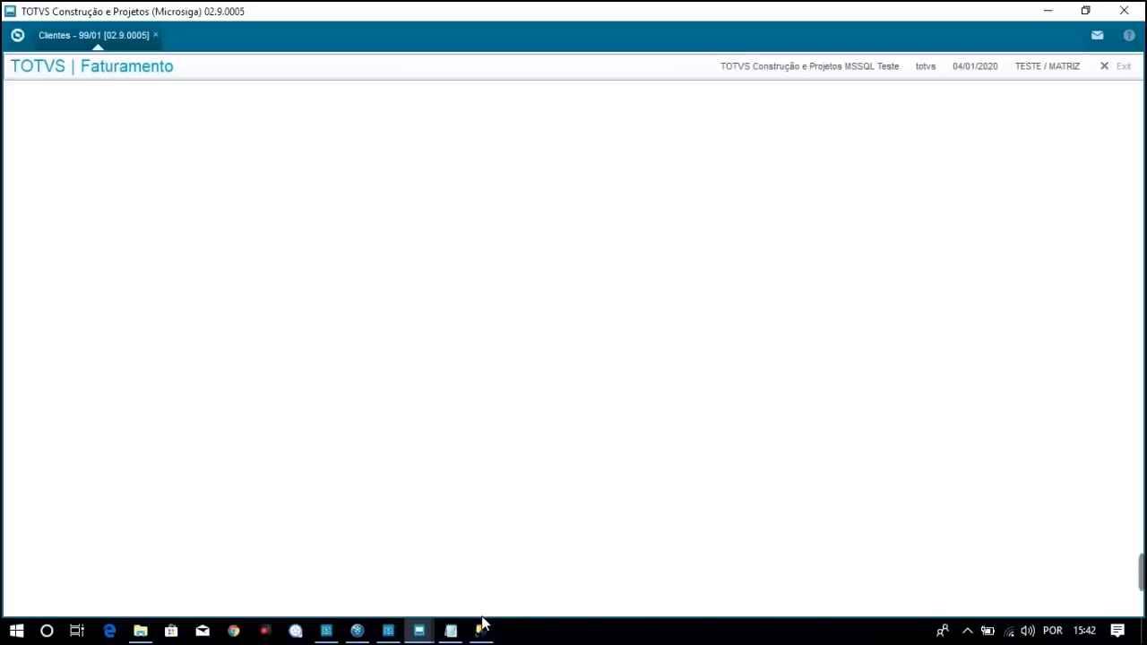
click(477, 625)
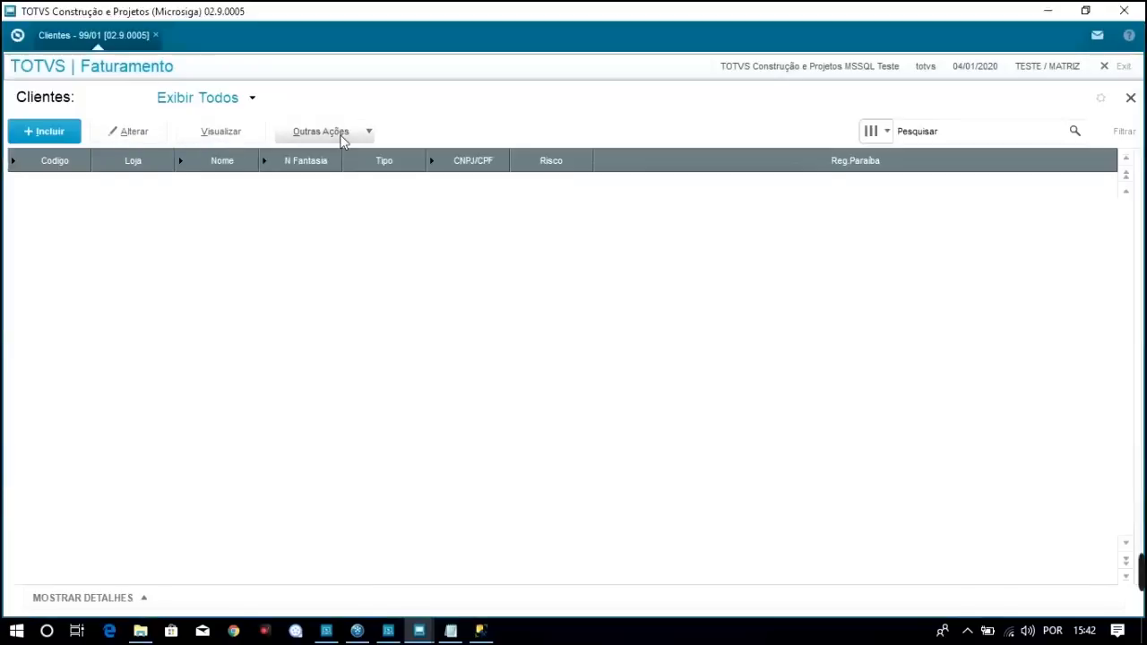
Refresh TOTVS_LG's tables in SSMS and locate the new dbo.SA1990 table
click(480, 631)
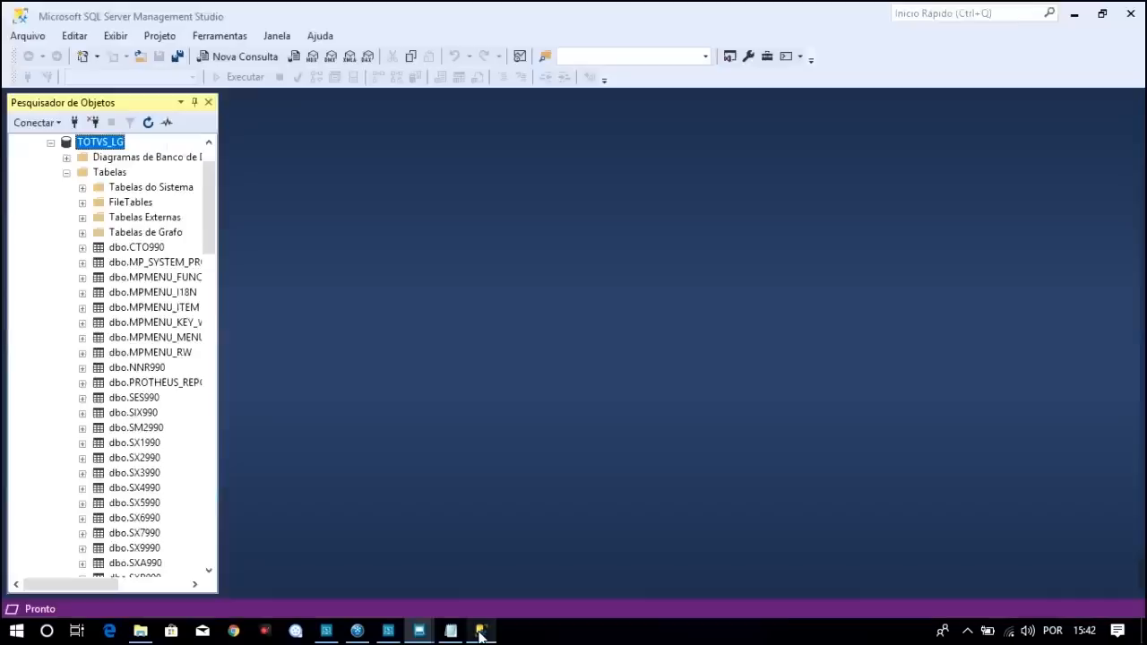
click(149, 123)
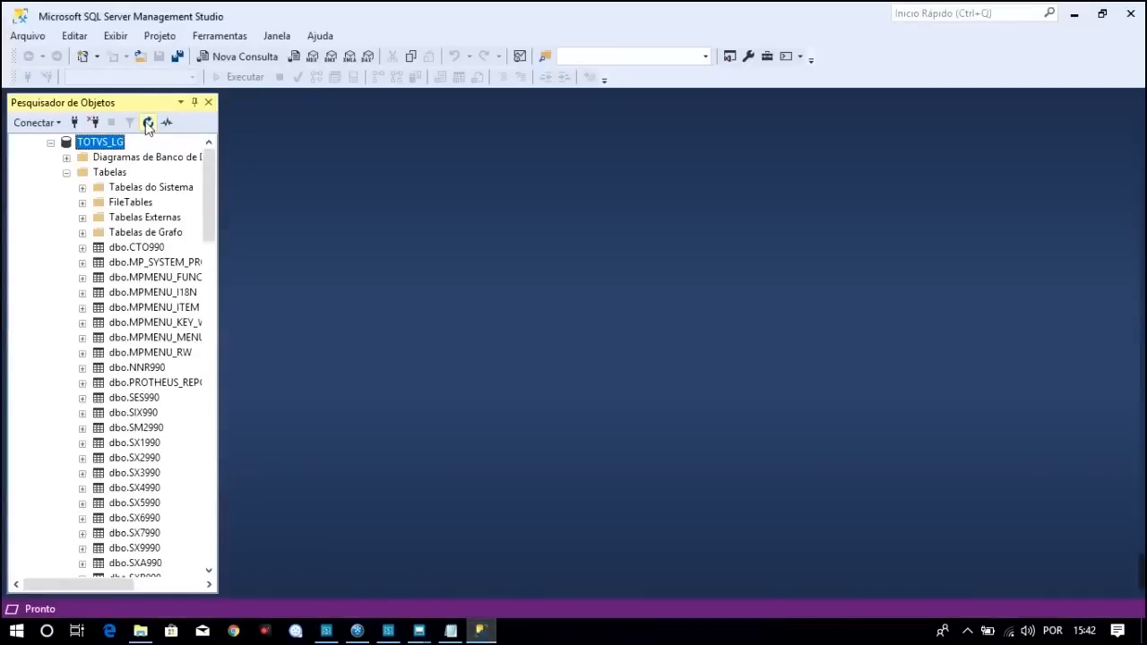
click(67, 233)
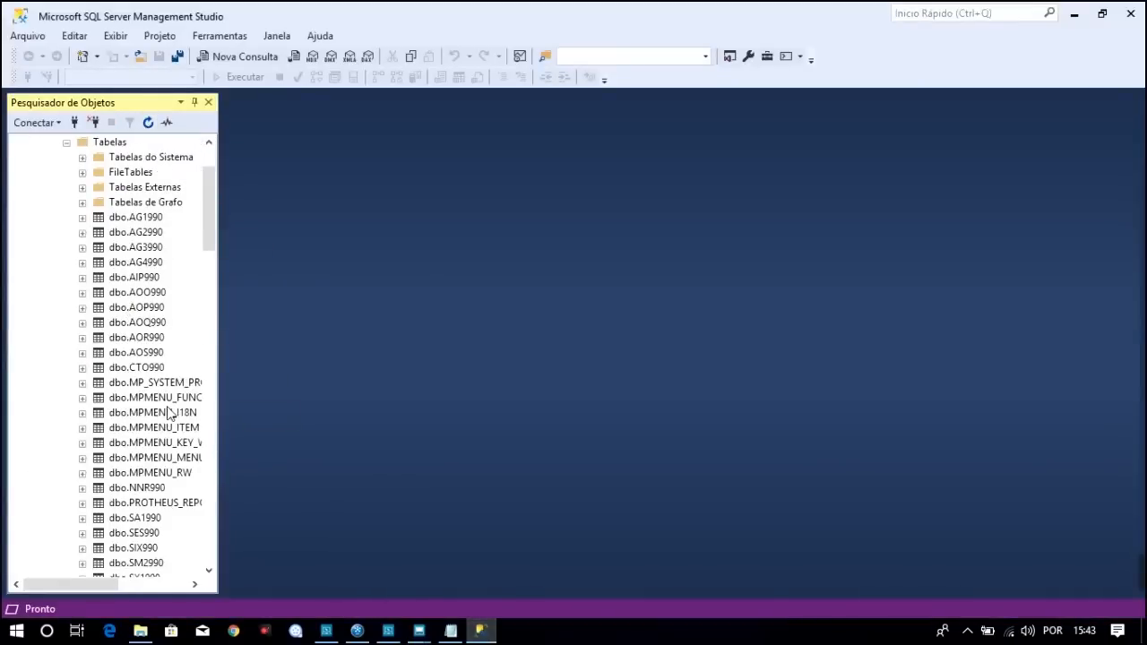
click(154, 519)
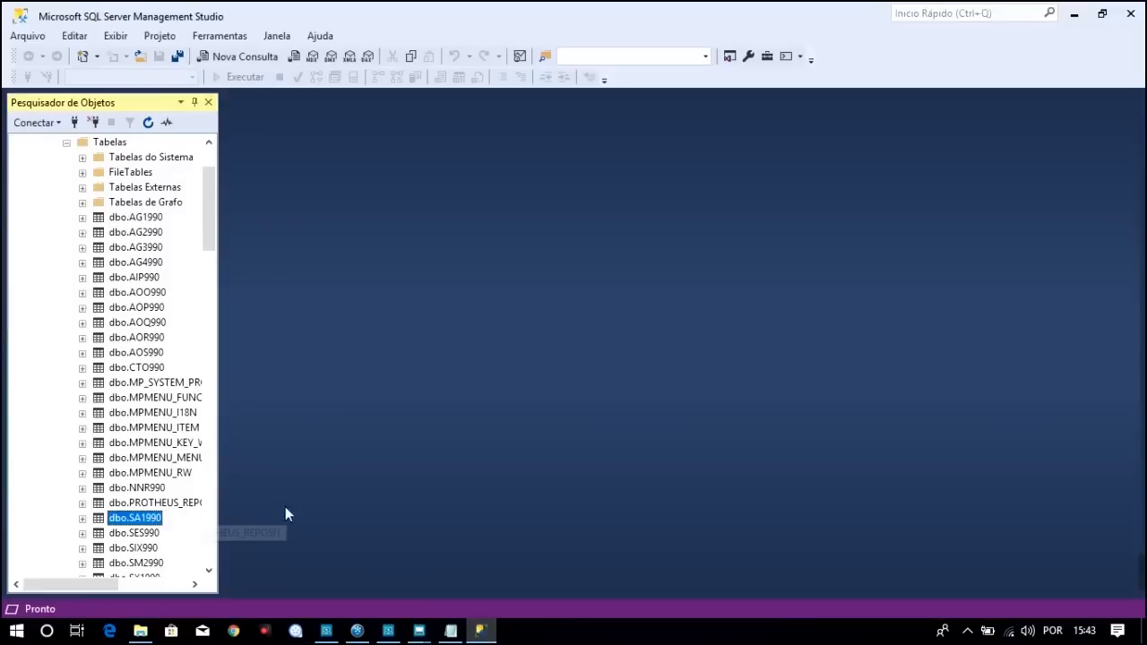
click(452, 632)
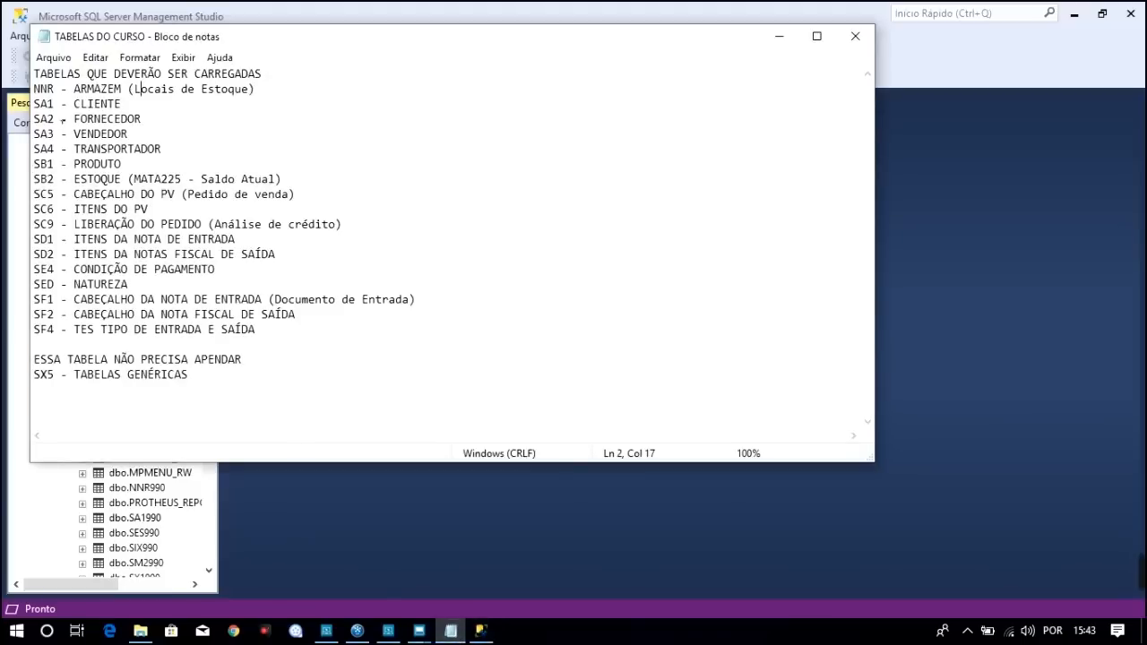
Return to the Protheus Clientes window and close the Clientes browse
mouse_move(418, 631)
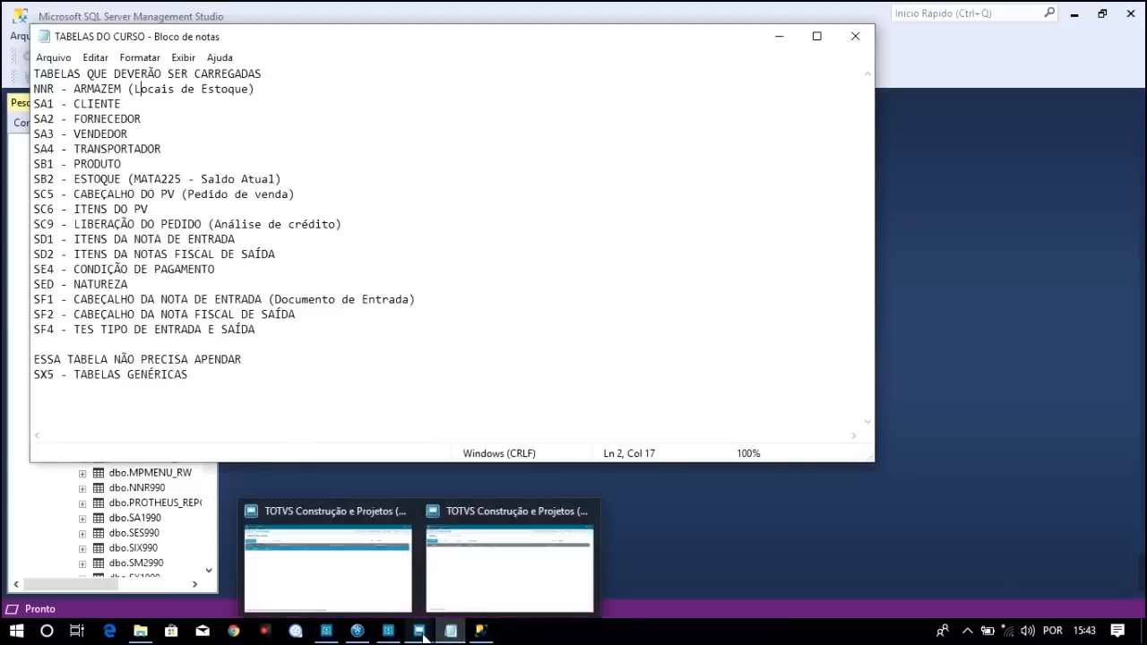
mouse_move(482, 583)
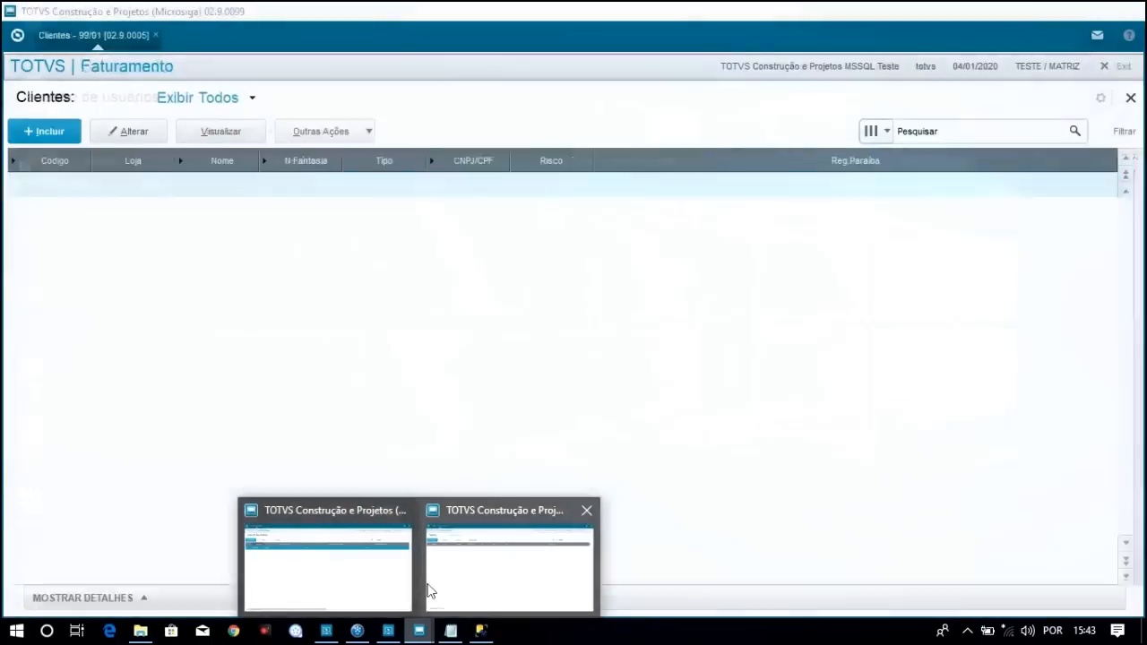
click(445, 592)
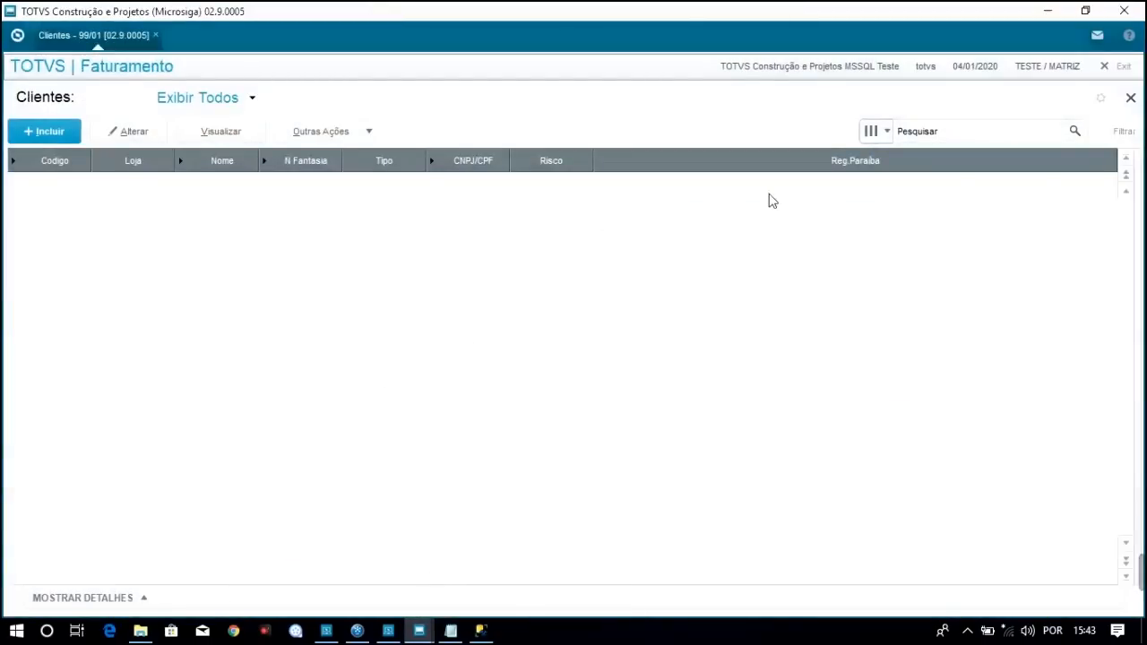
click(1131, 98)
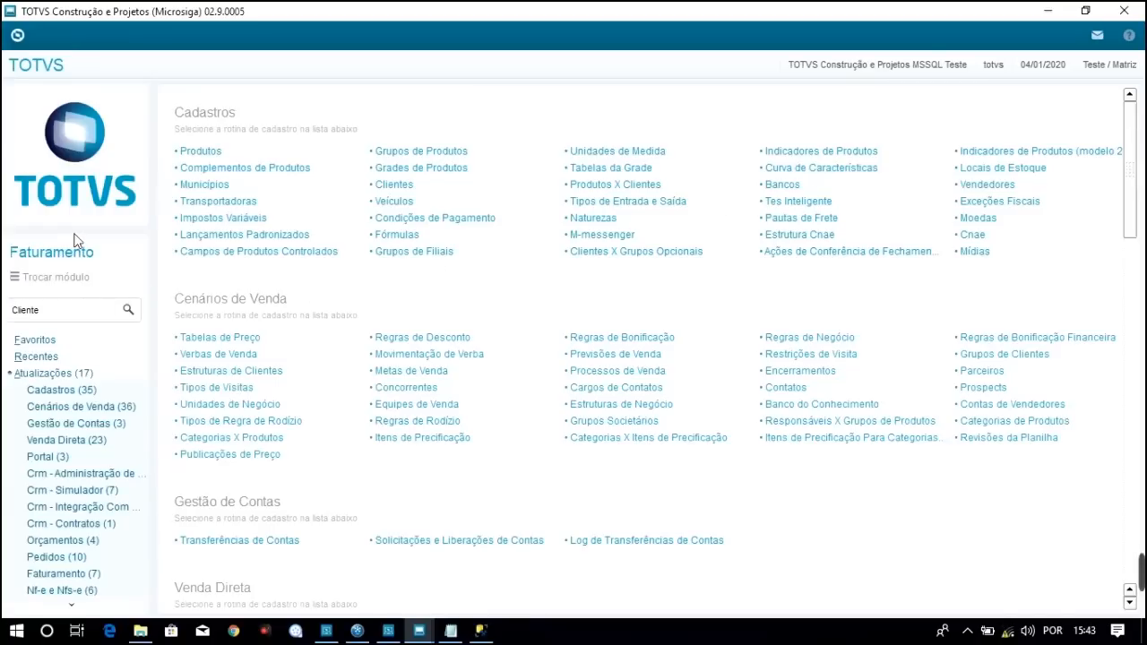
Switch the active module to environment 2, Compras
click(63, 279)
click(491, 358)
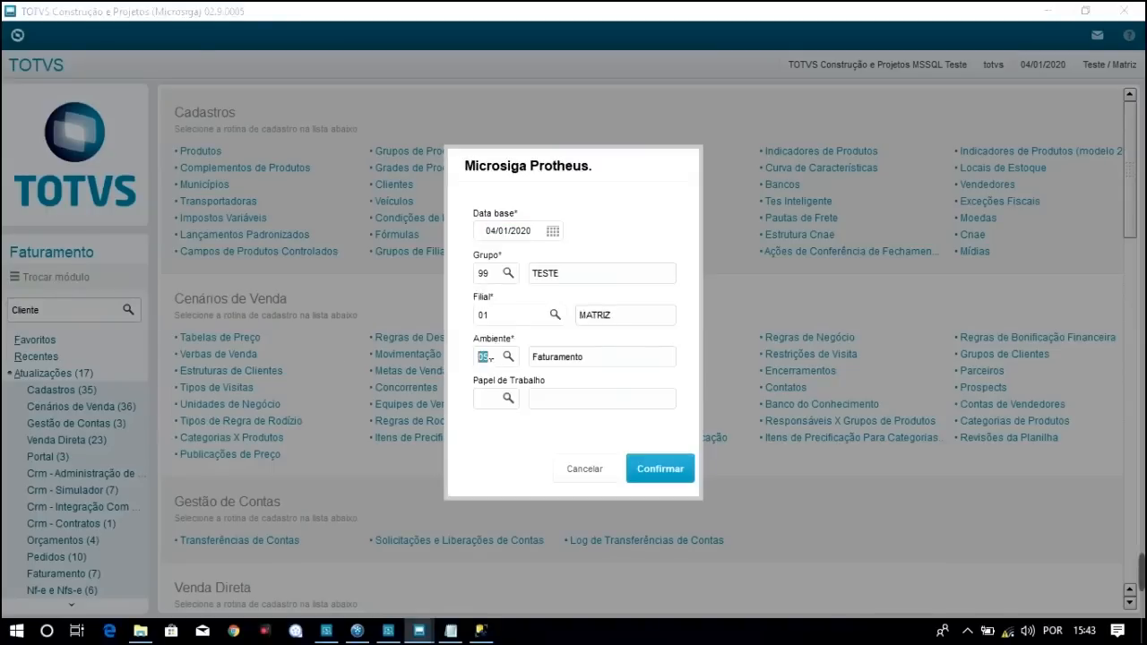
text(2)
click(667, 473)
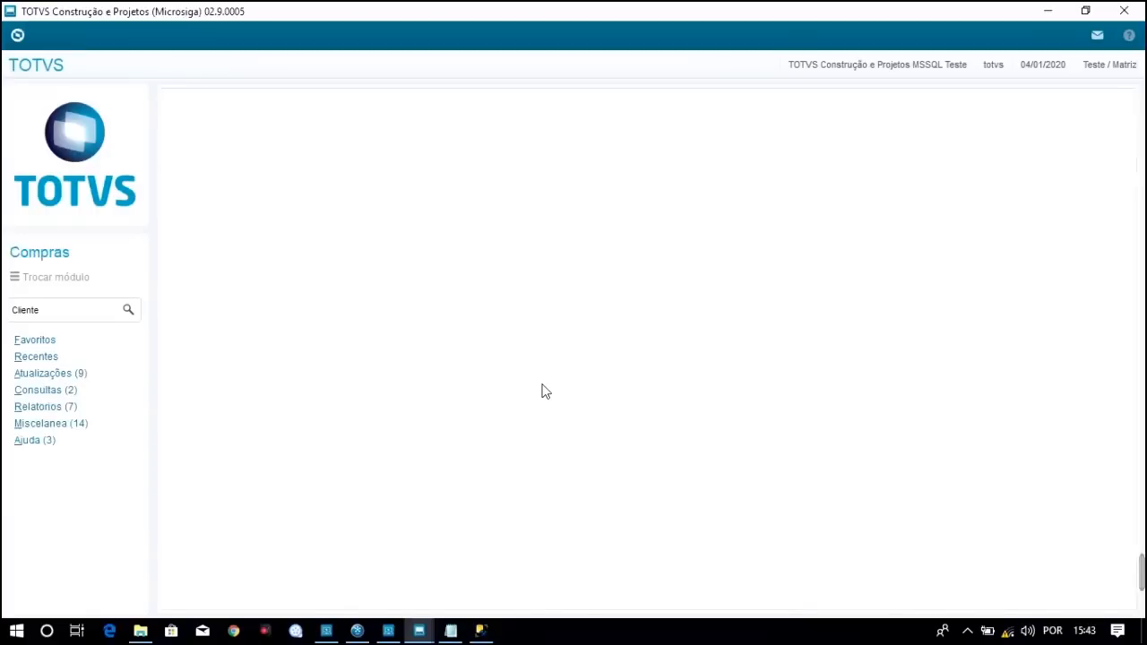
Expand Atualizações > Cadastros to list the Compras registration routines
click(76, 373)
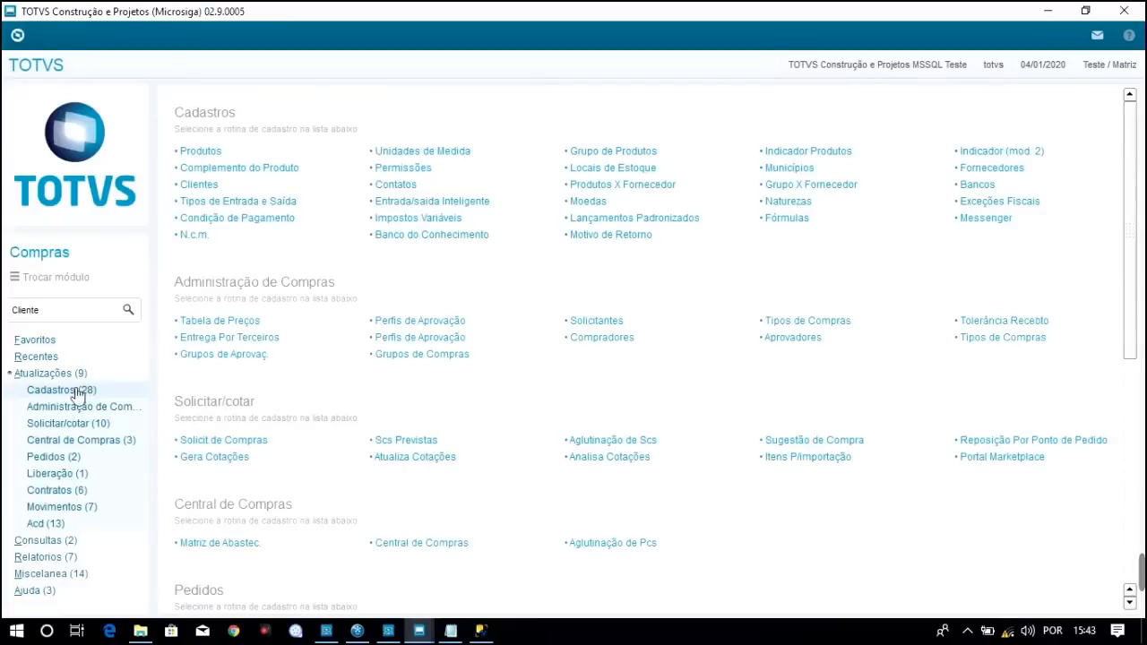
click(64, 395)
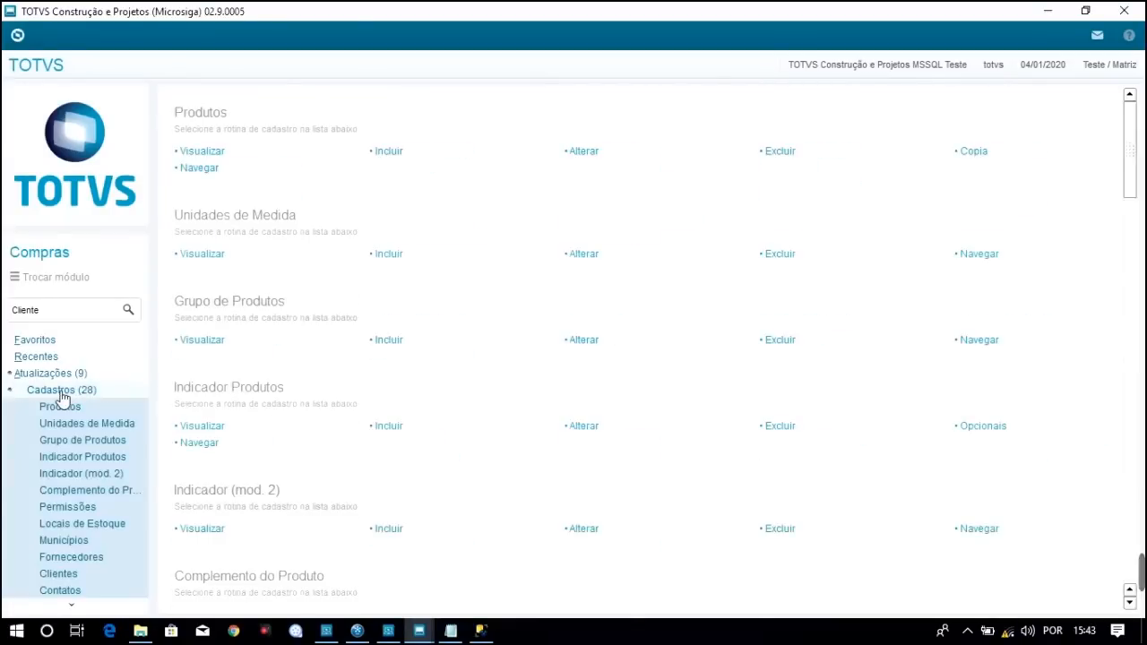
click(77, 607)
click(77, 607)
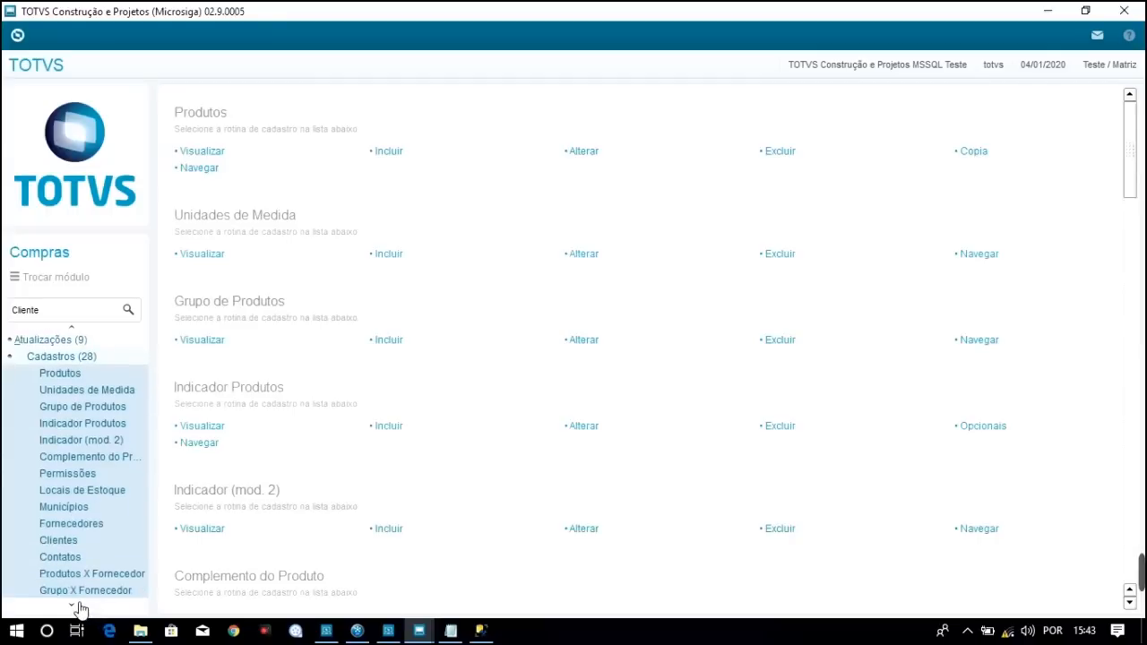
click(77, 607)
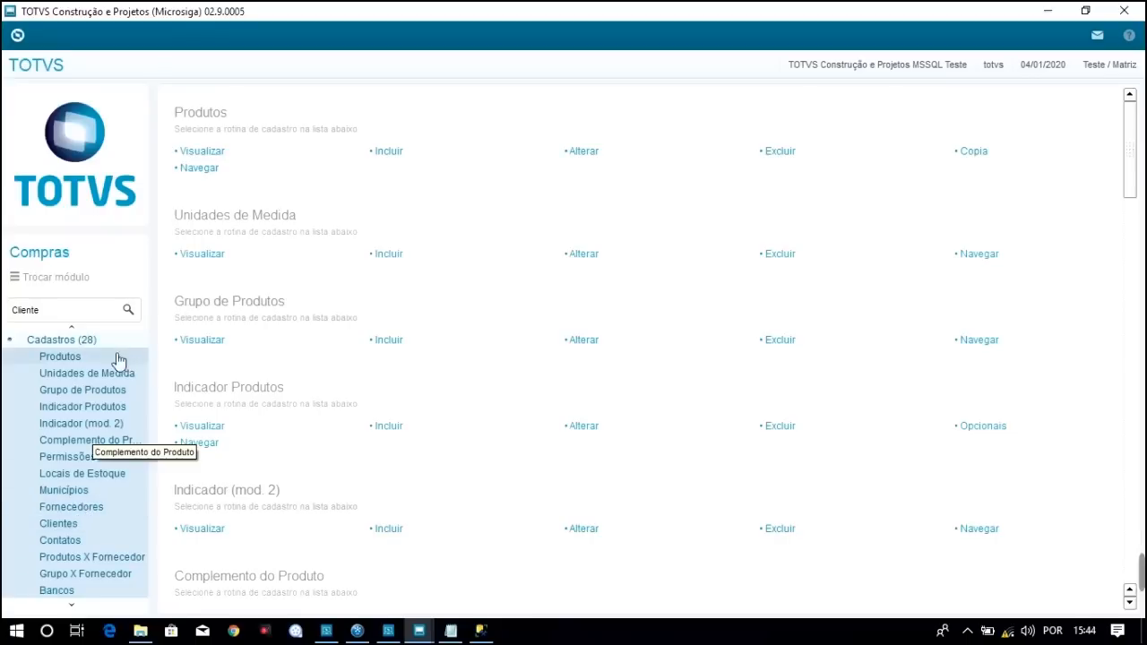
click(77, 330)
click(77, 330)
click(77, 330)
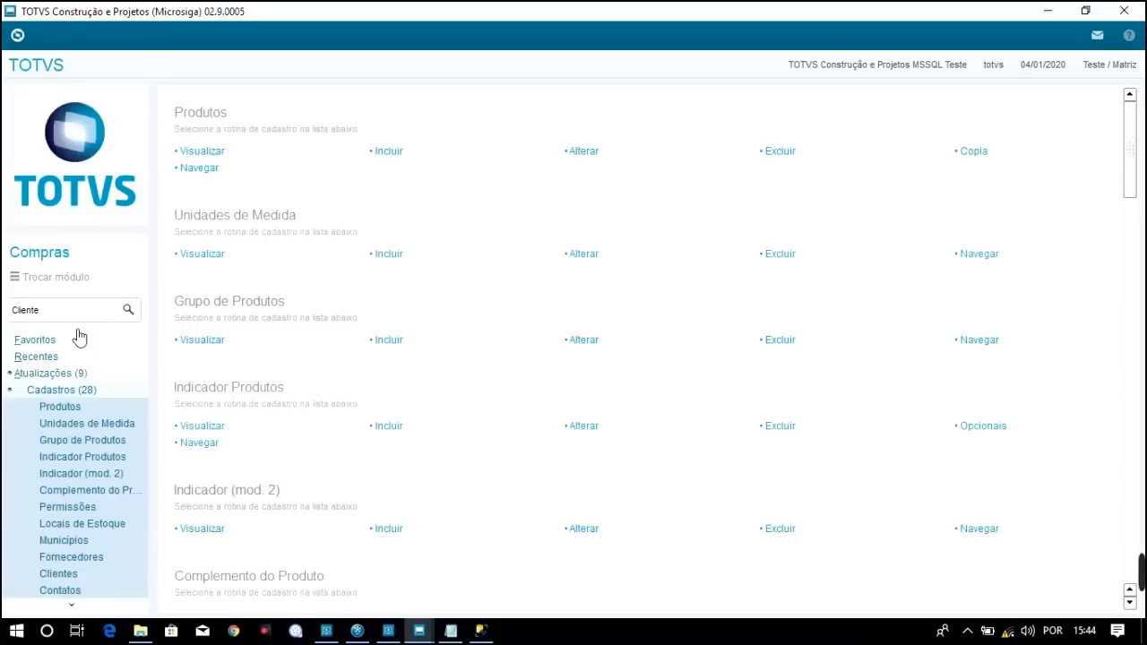
Re-expand Atualizações and Cadastros (28) to show the overview of all Compras routines
click(64, 387)
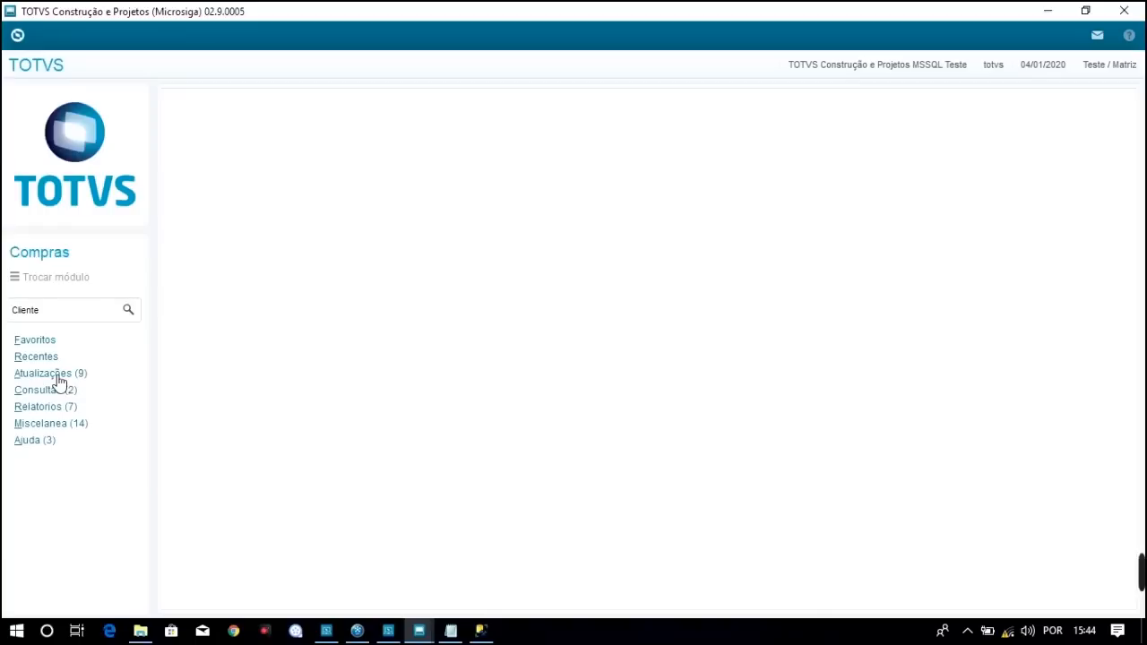
click(50, 378)
click(57, 390)
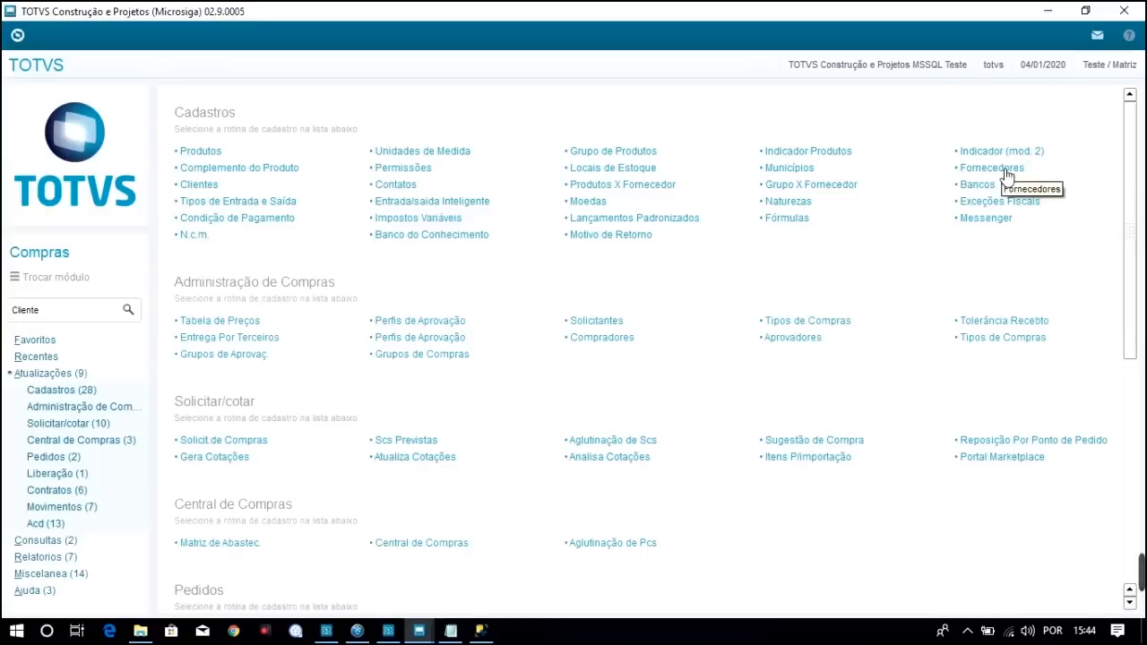
click(61, 389)
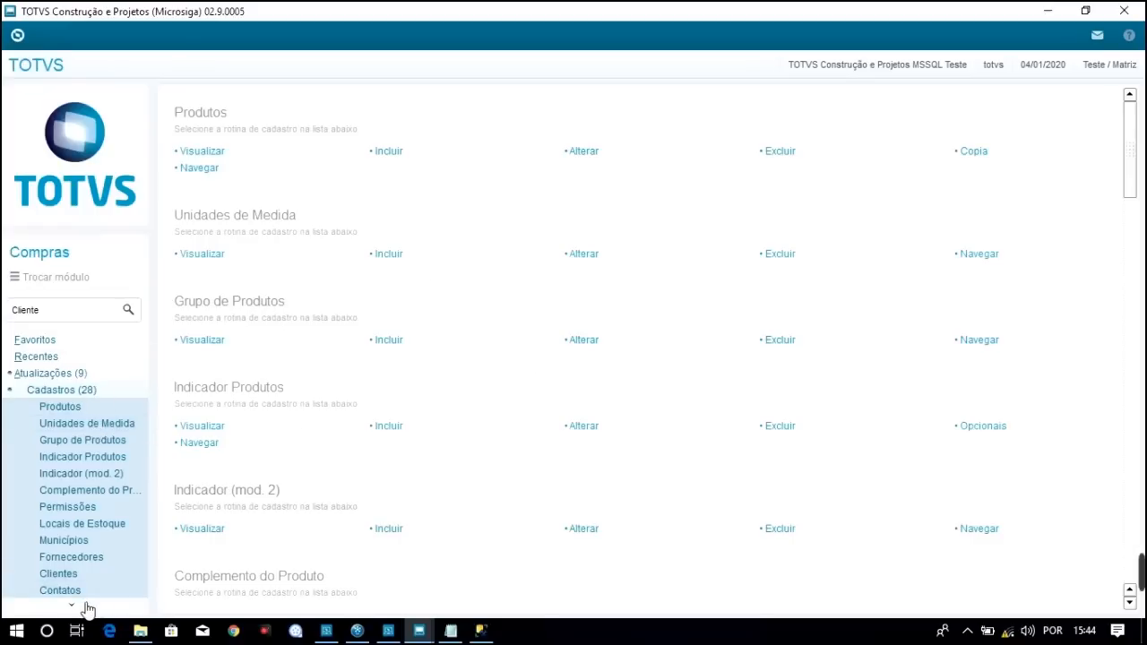
mouse_move(76, 609)
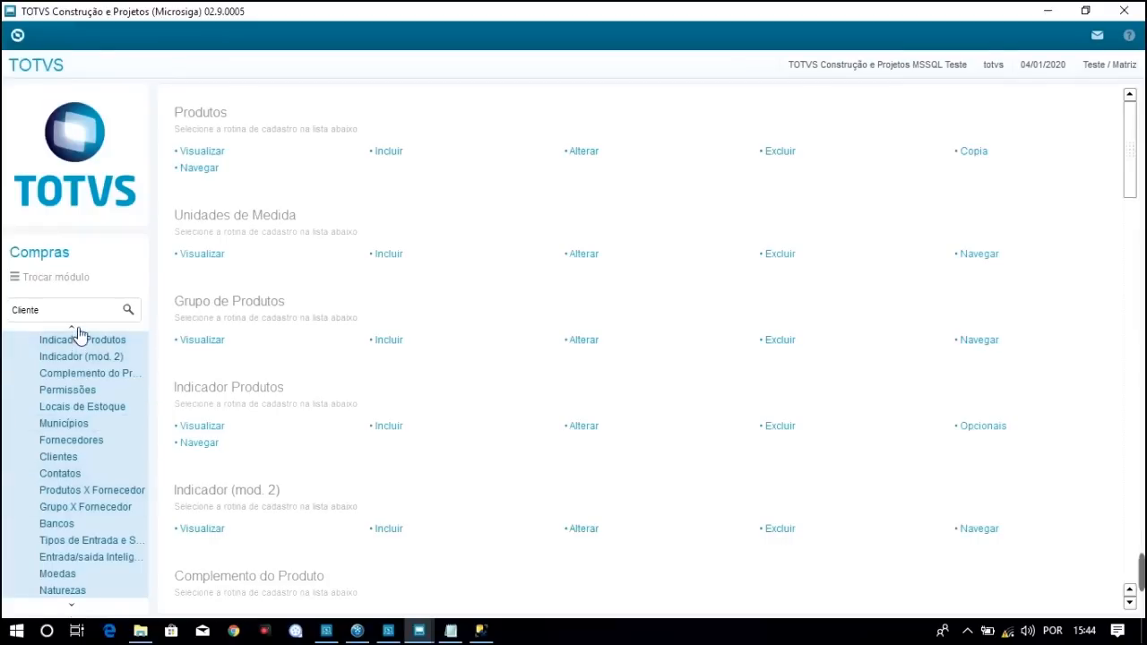
mouse_move(76, 331)
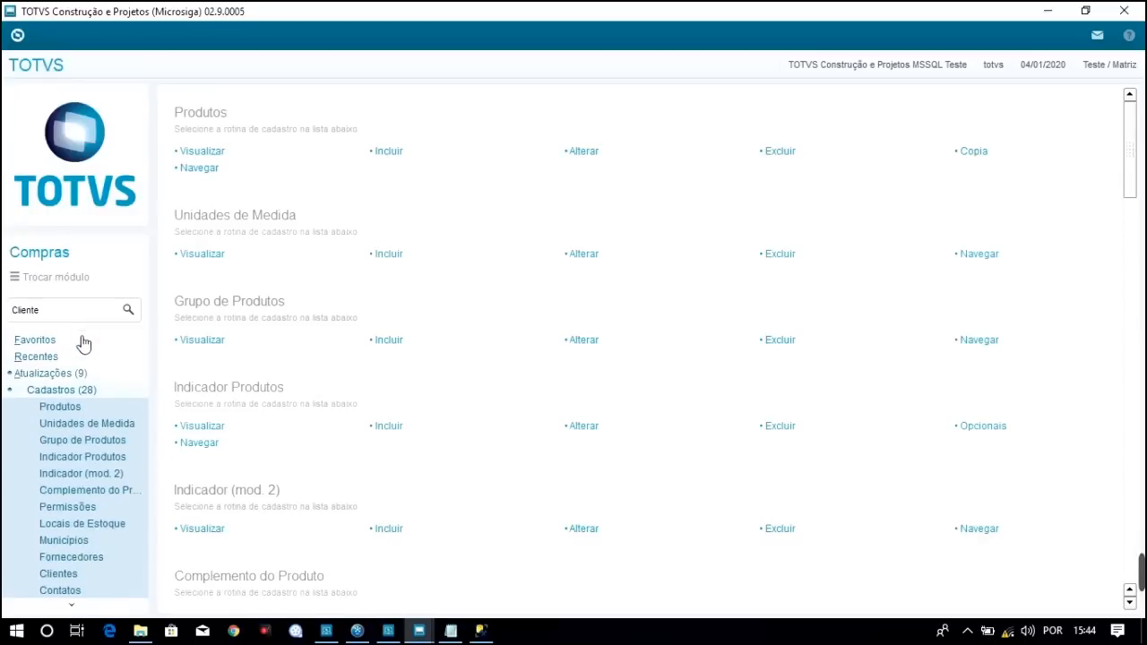
click(37, 392)
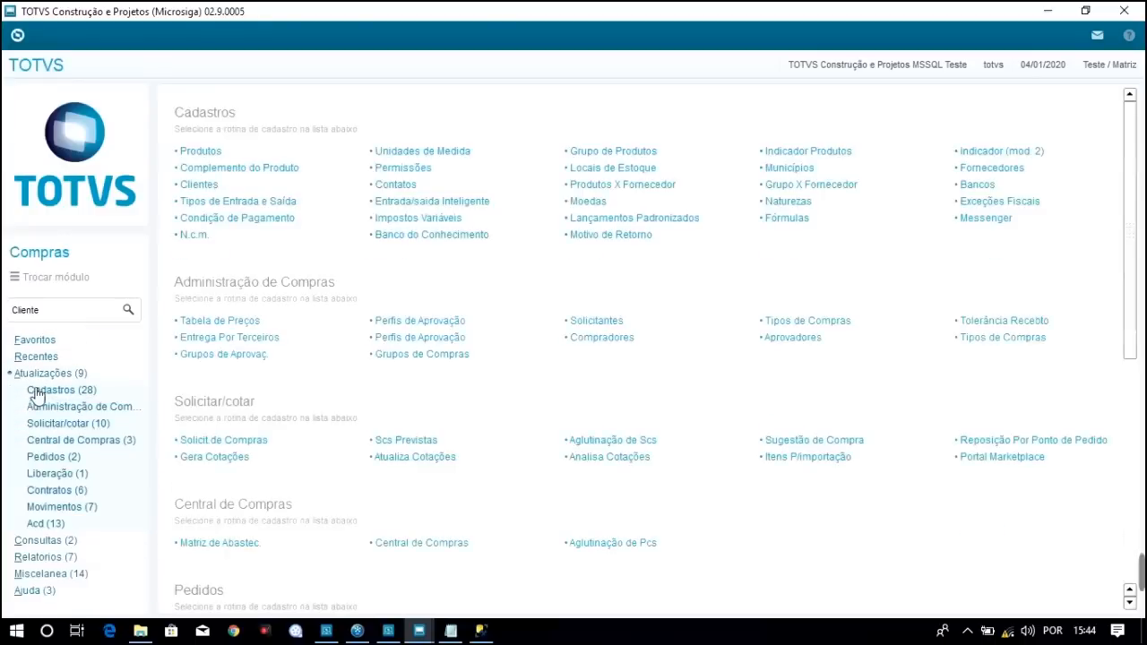
click(49, 376)
click(48, 375)
Open the Fornecedores routine and mark SA2 - FORNECEDOR in the course table list
click(998, 169)
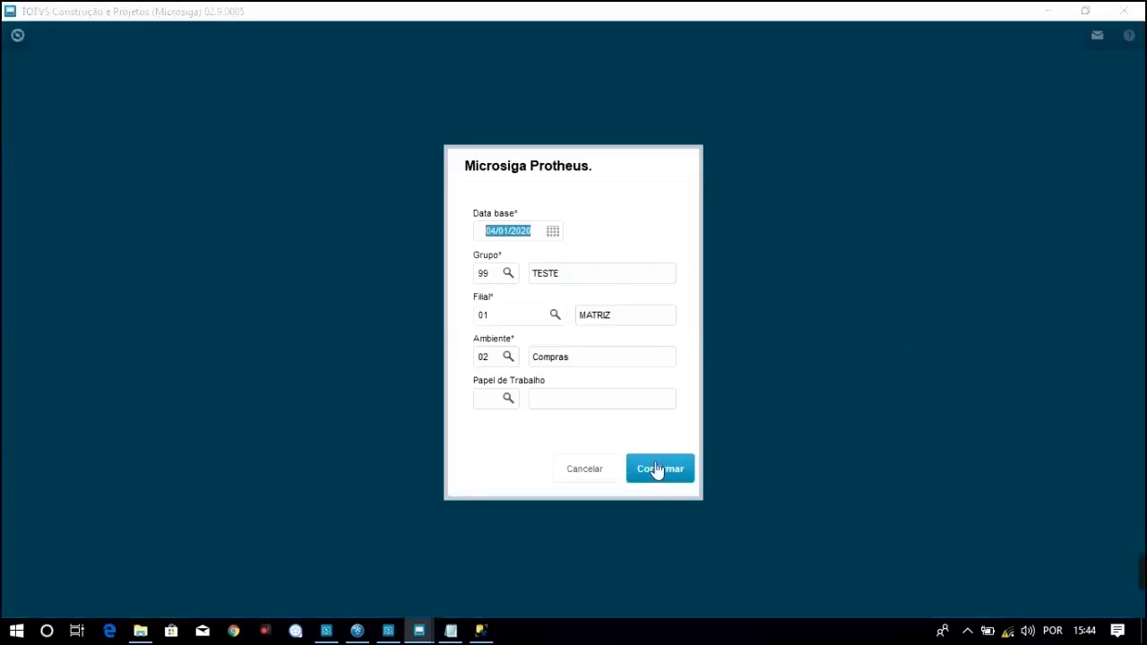
click(659, 469)
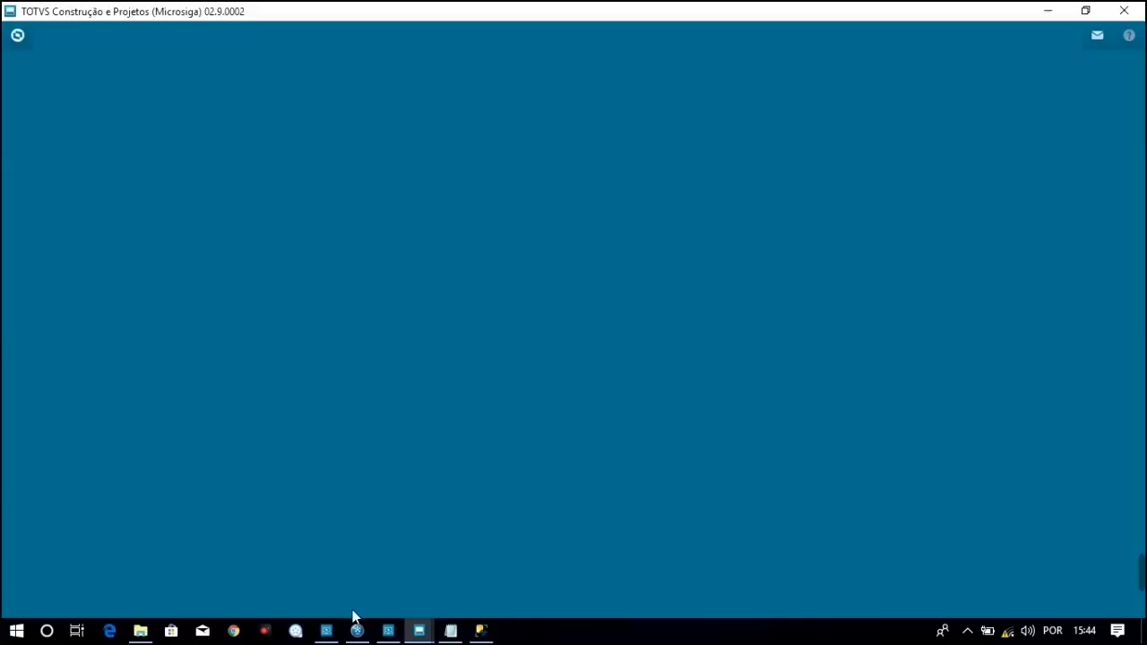
click(450, 630)
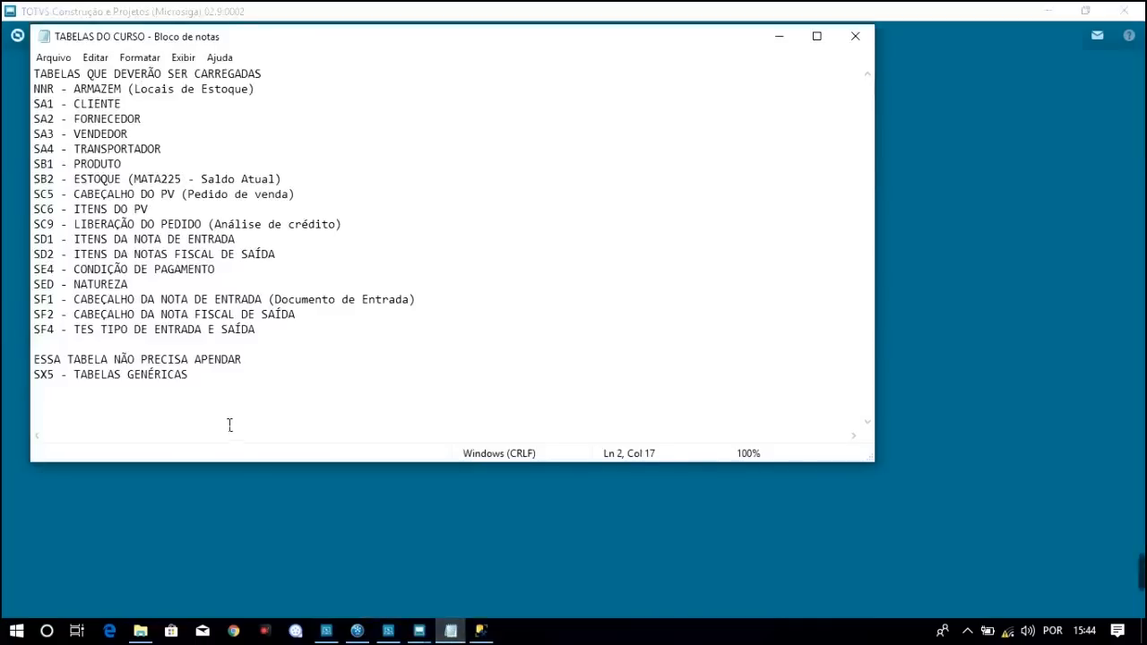
drag(146, 125, 32, 120)
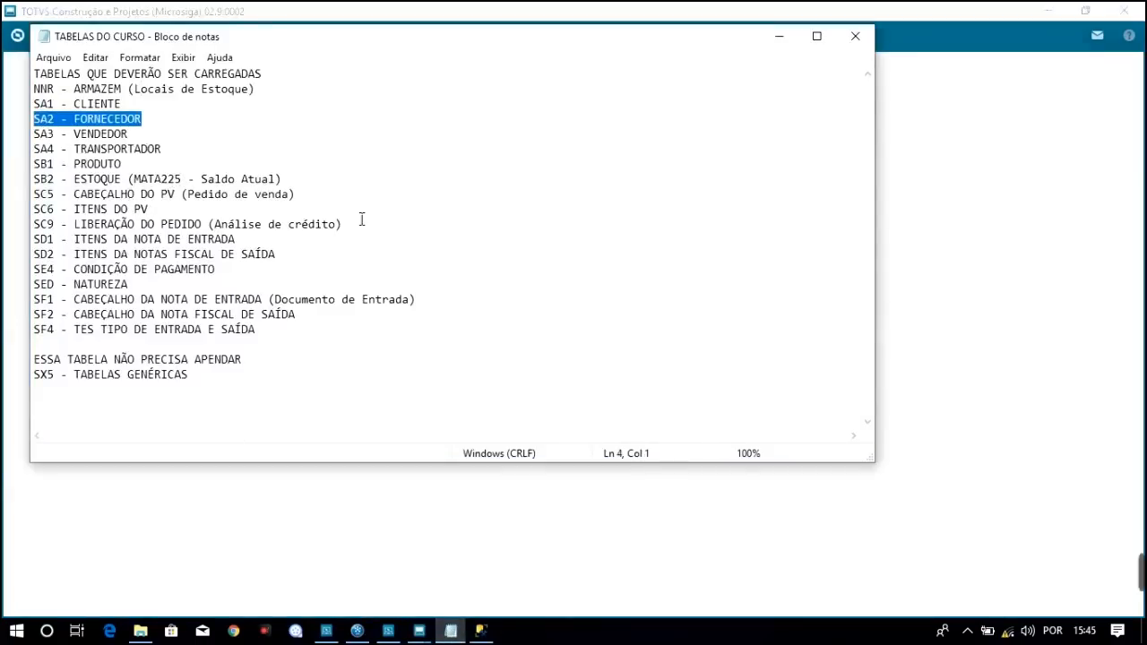
click(779, 35)
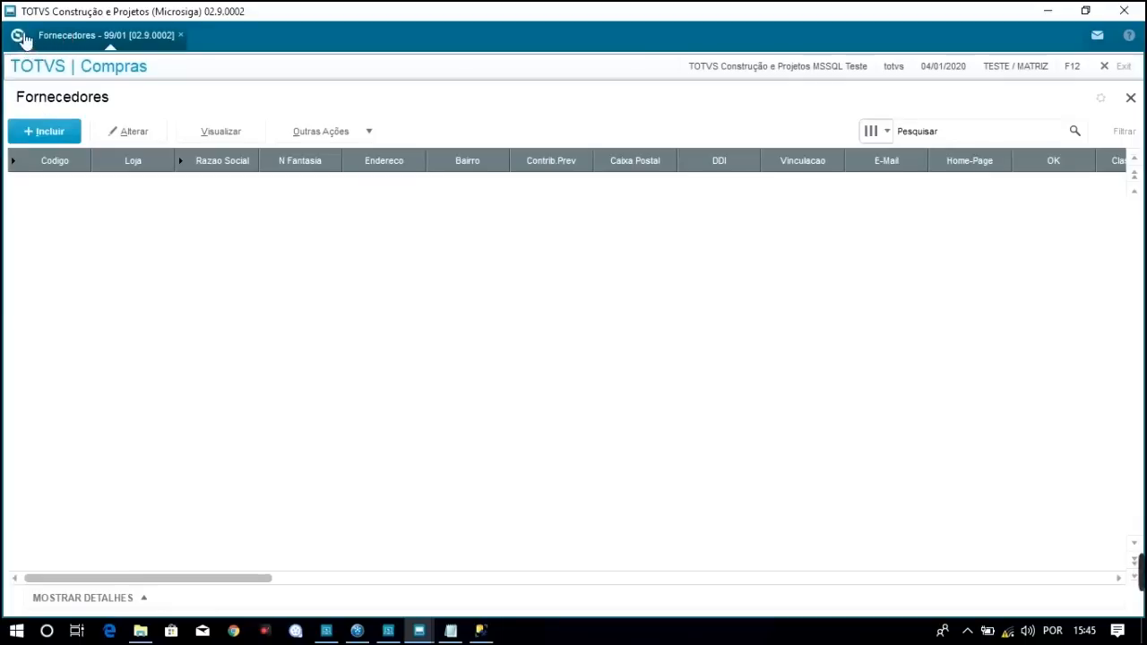
Return to the main menu and switch the module to 05 Faturamento
click(19, 38)
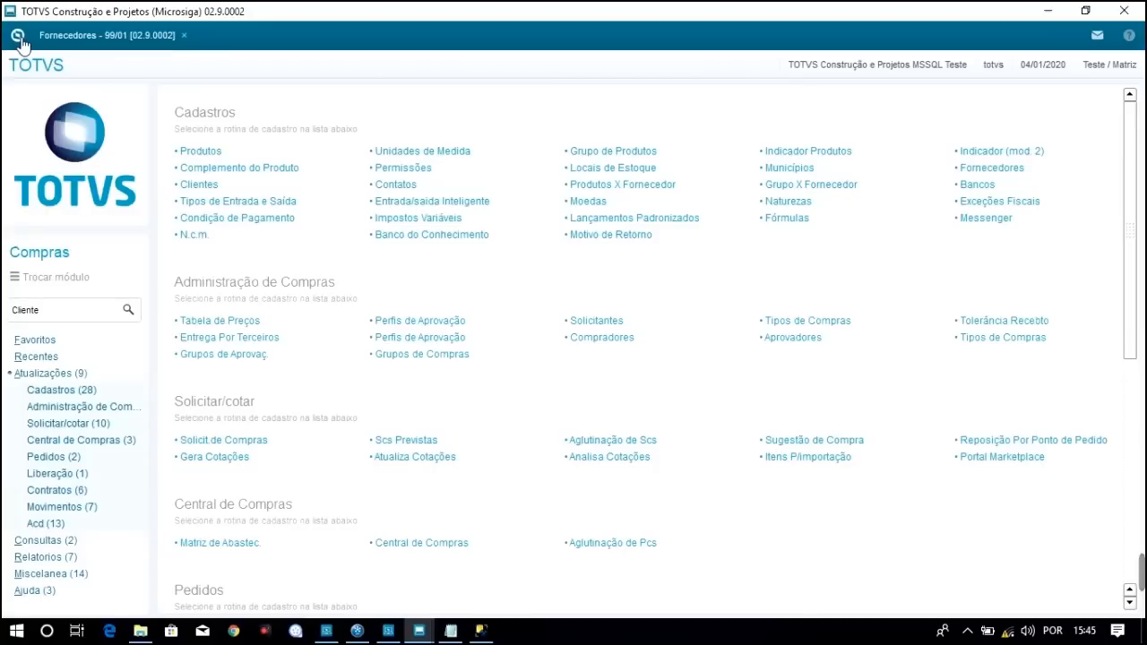
click(63, 279)
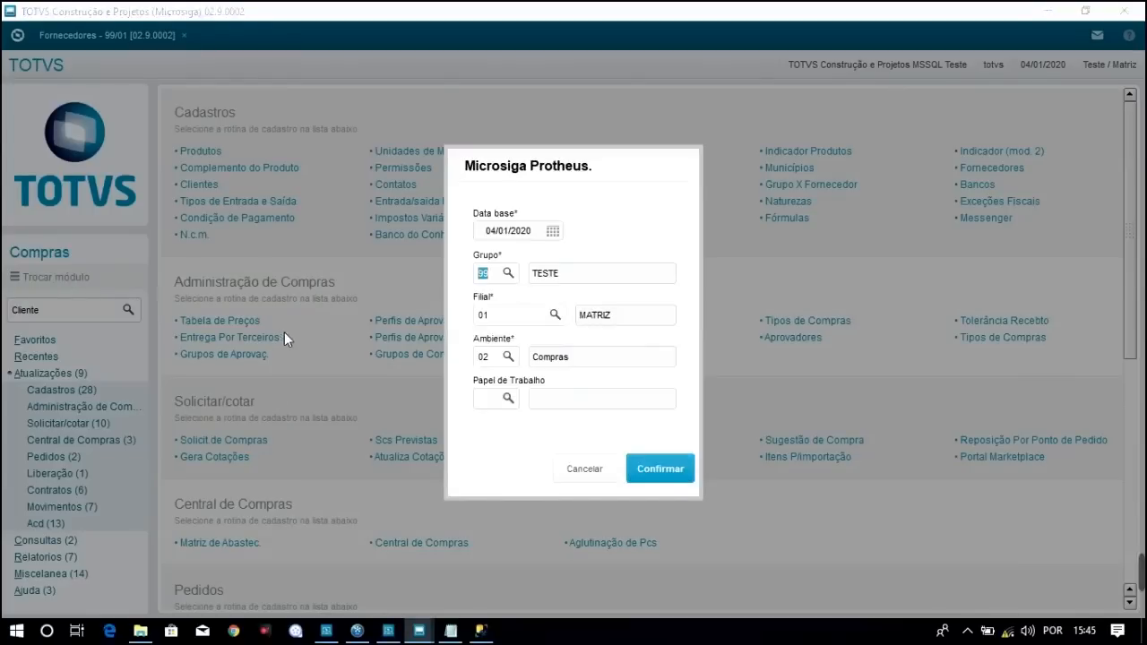
click(484, 357)
click(659, 468)
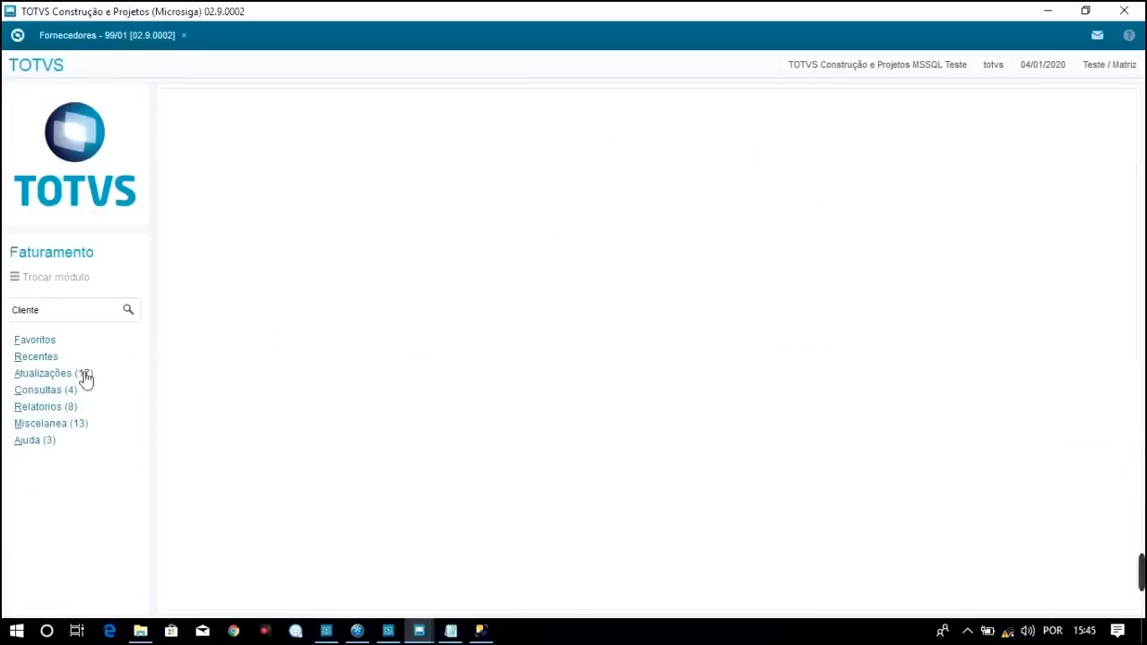
Mark VENDEDOR in the course table list and expand Faturamento's Atualizações routines
click(450, 630)
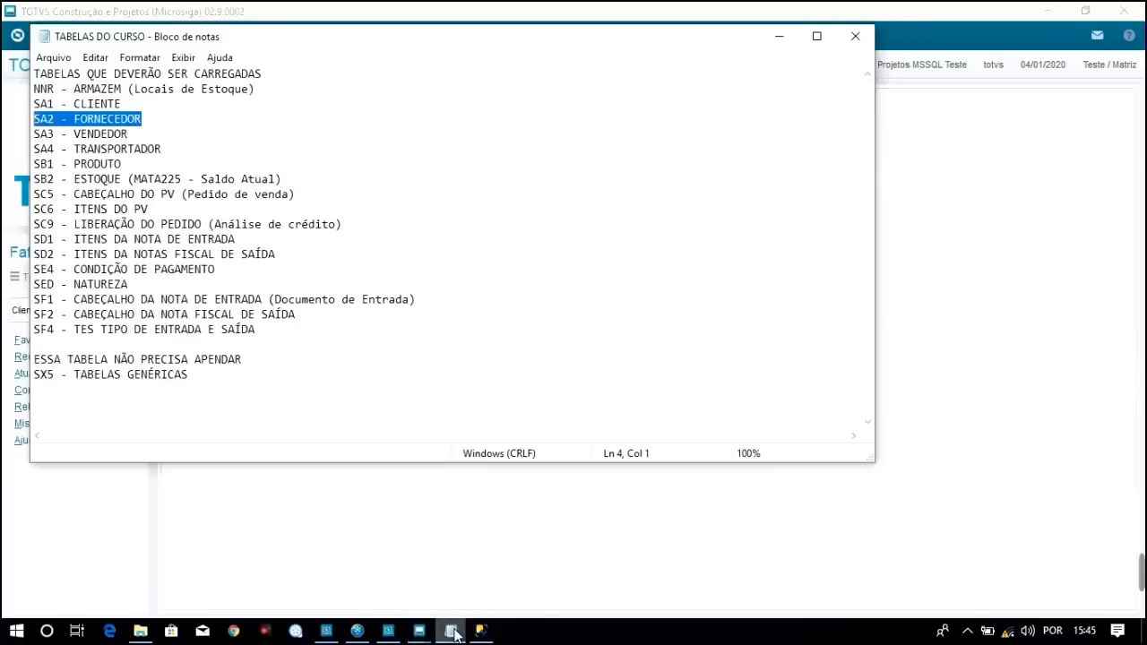
drag(135, 134, 102, 135)
click(780, 37)
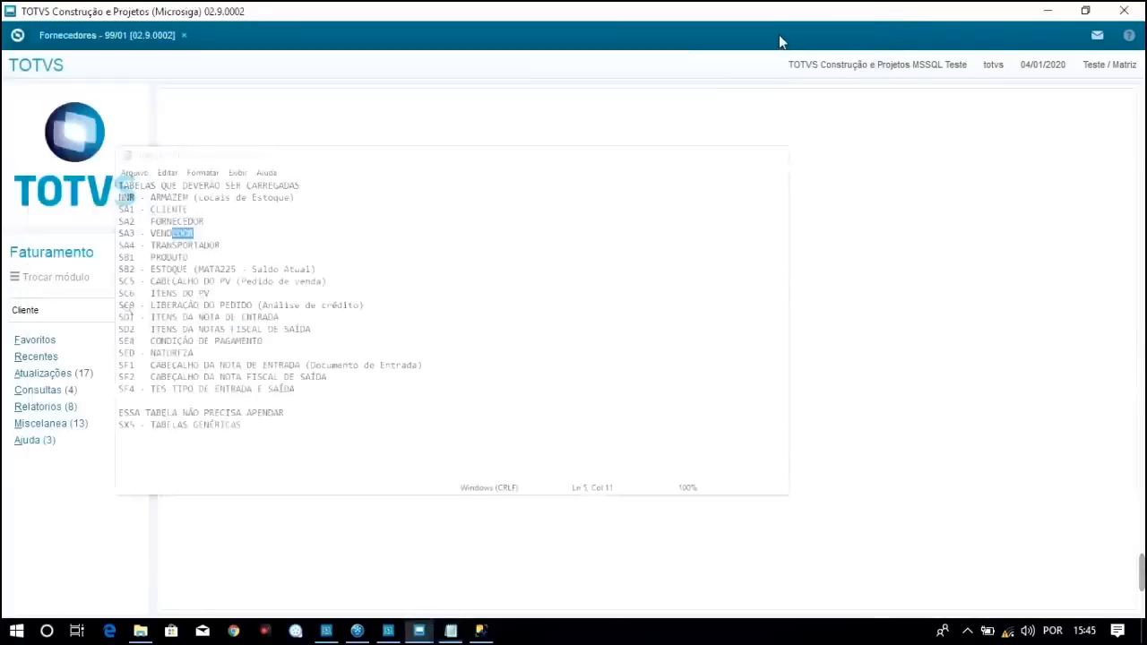
click(47, 374)
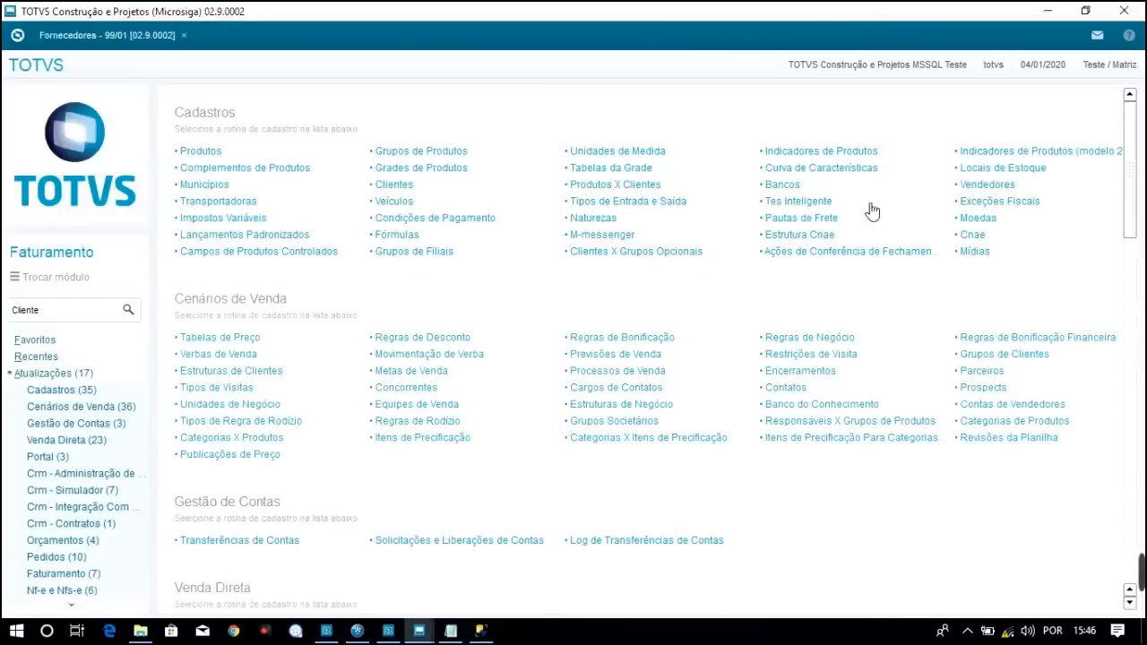
Launch the Vendedores routine beside Fornecedores and switch between the two tabs
click(996, 186)
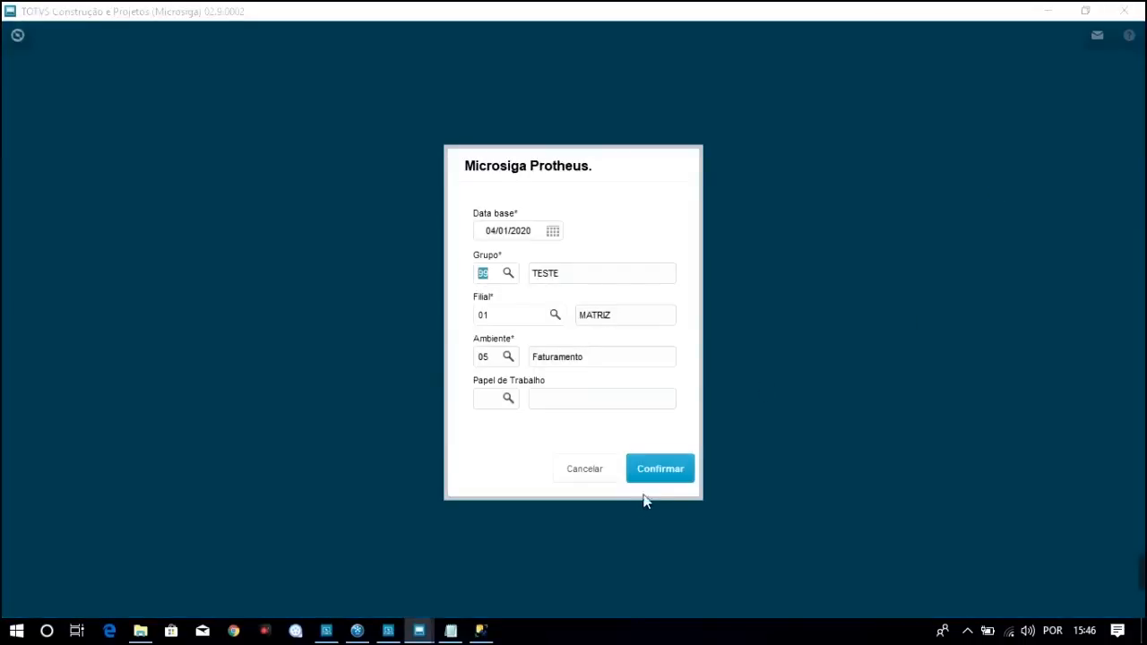
click(663, 473)
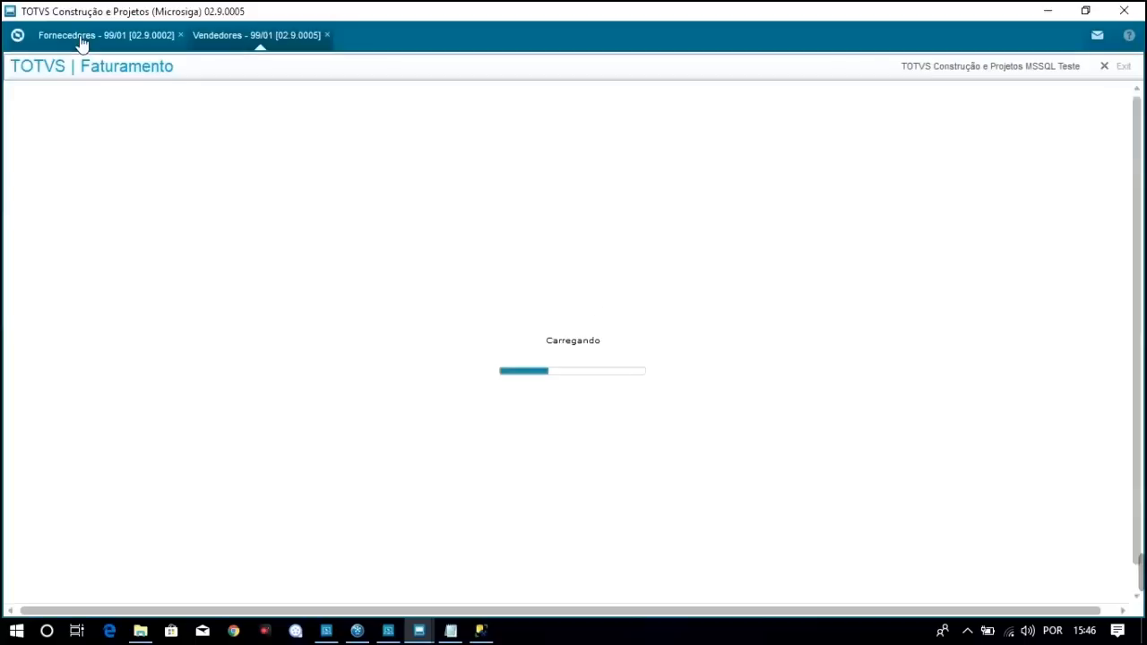
click(81, 37)
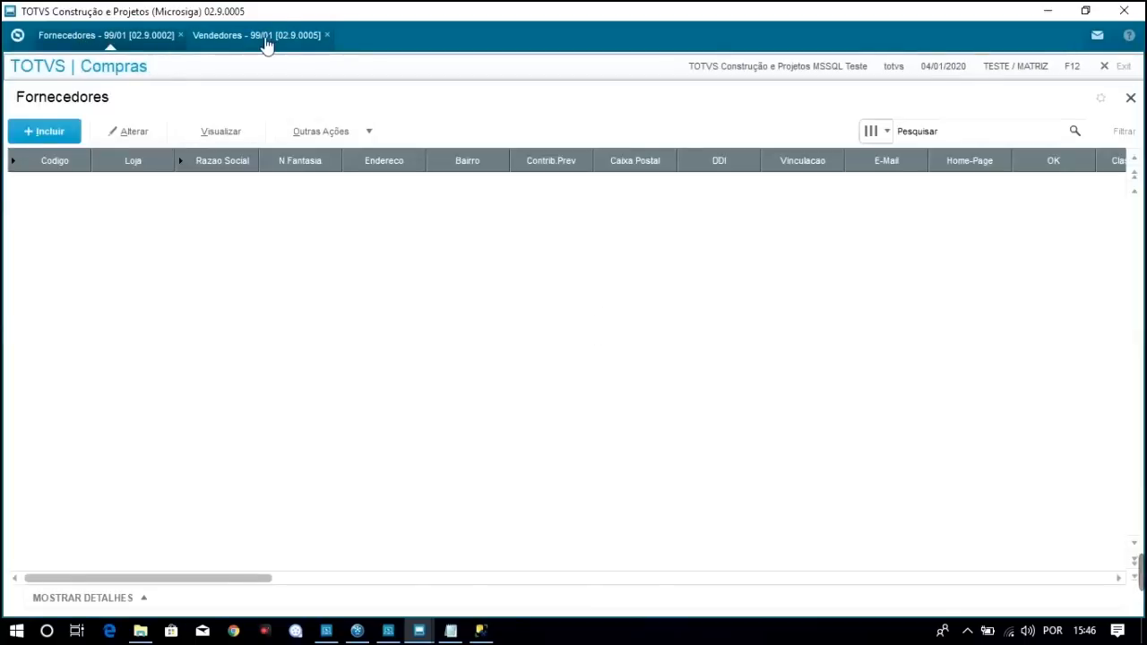
click(265, 43)
click(121, 41)
click(248, 39)
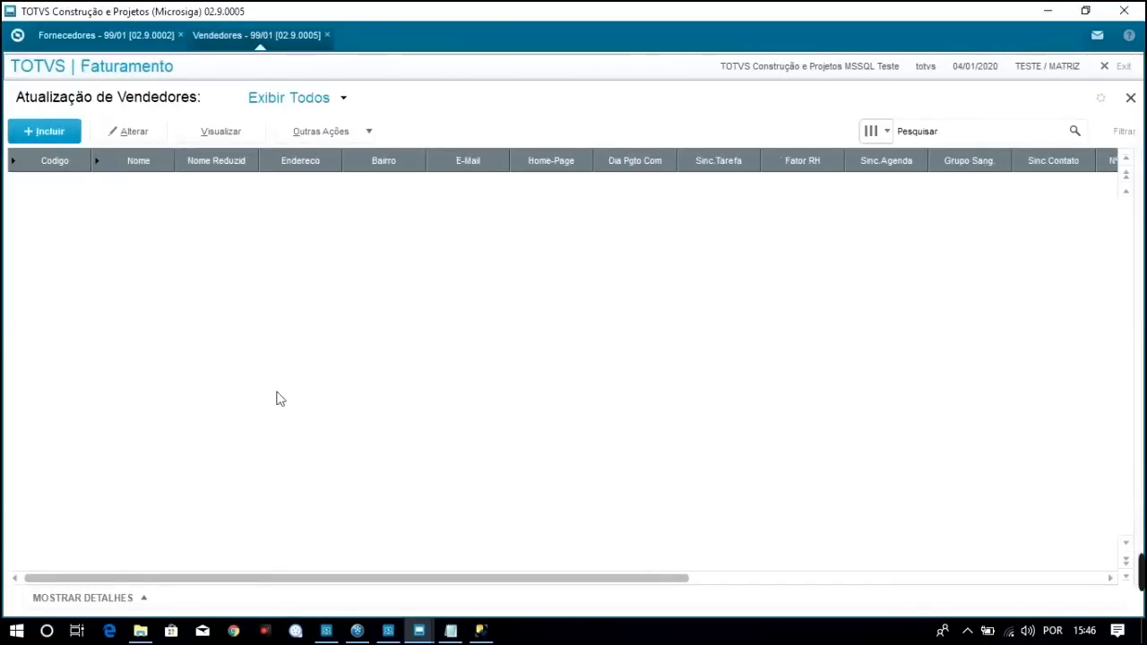
Check the SB1 - PRODUTO line in the course table list, then return to the Faturamento menu
click(448, 631)
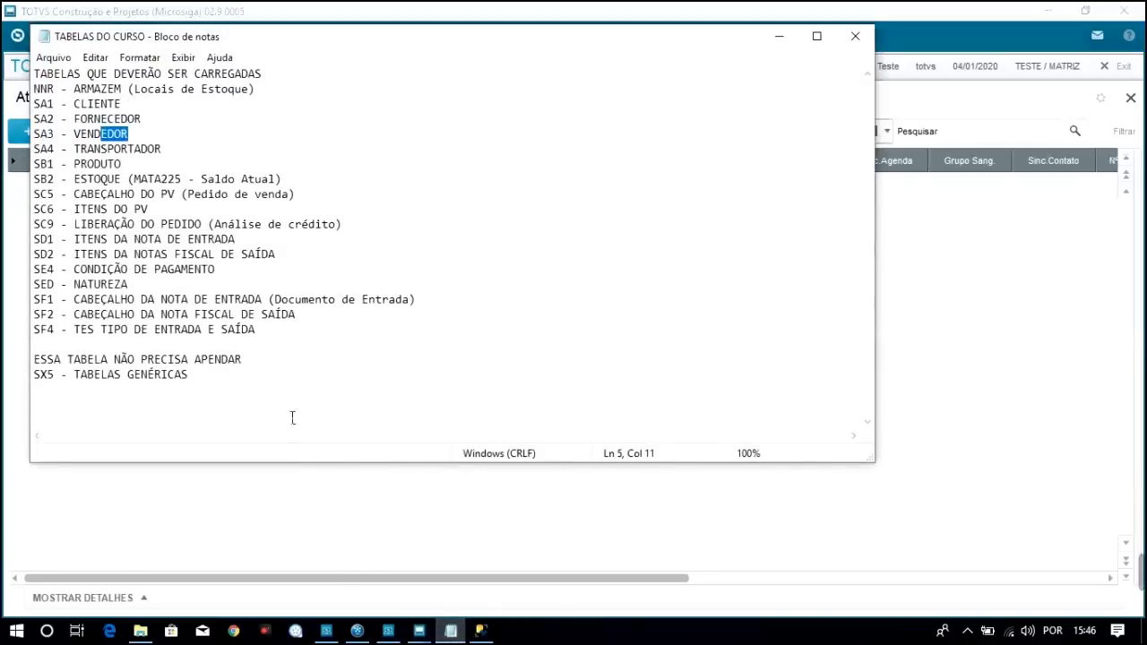
click(110, 165)
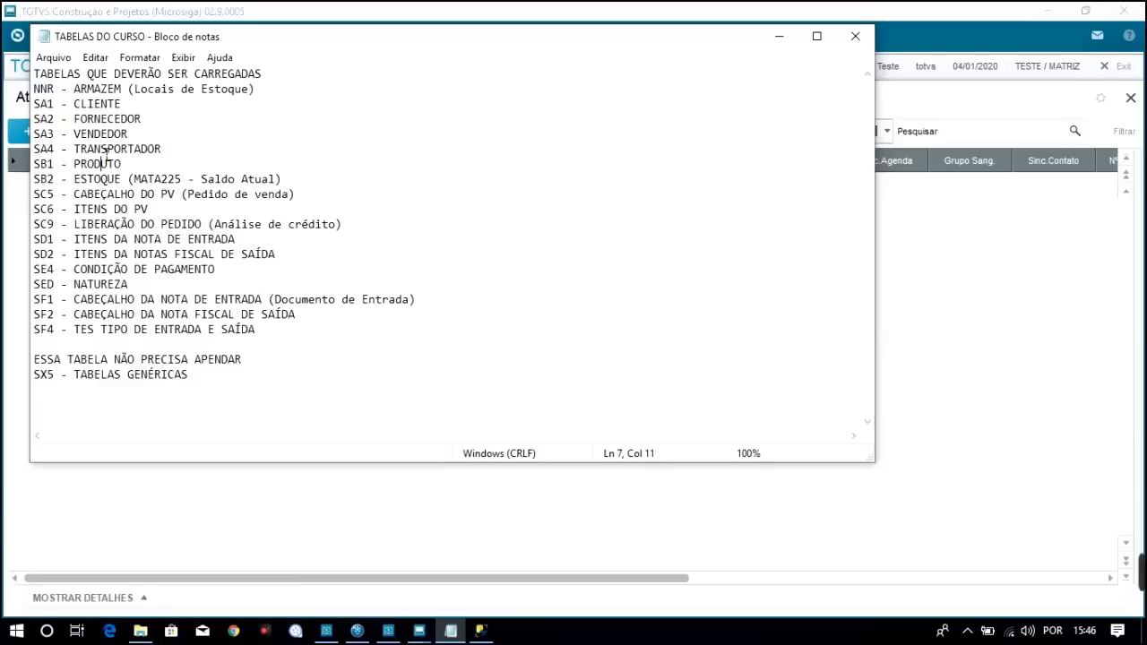
click(387, 11)
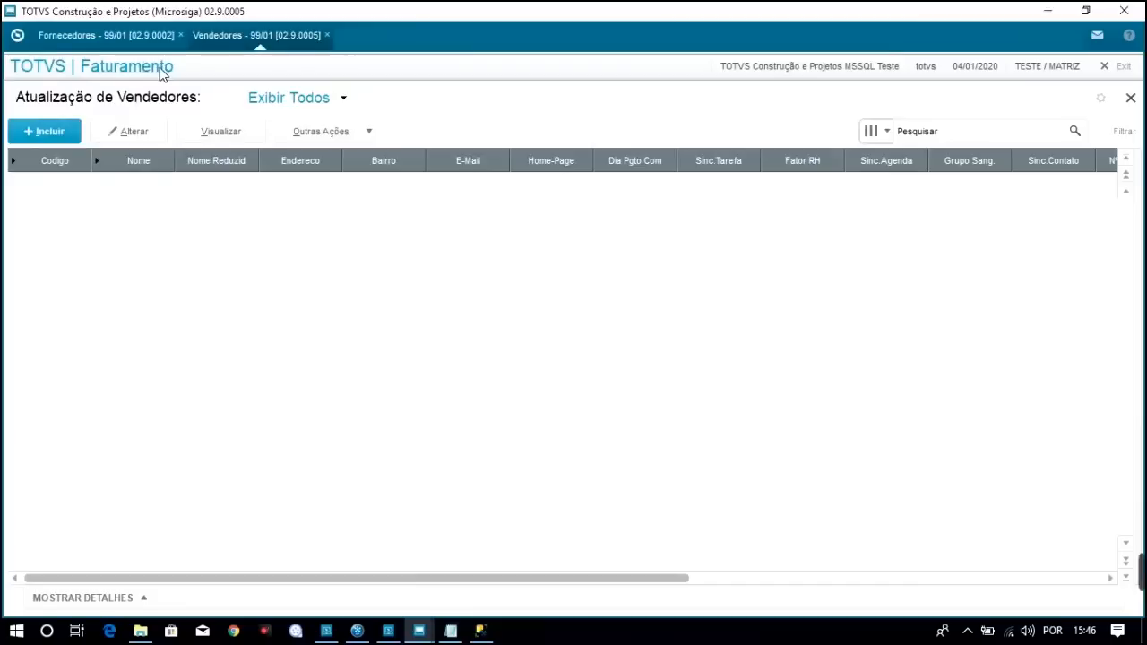
click(17, 35)
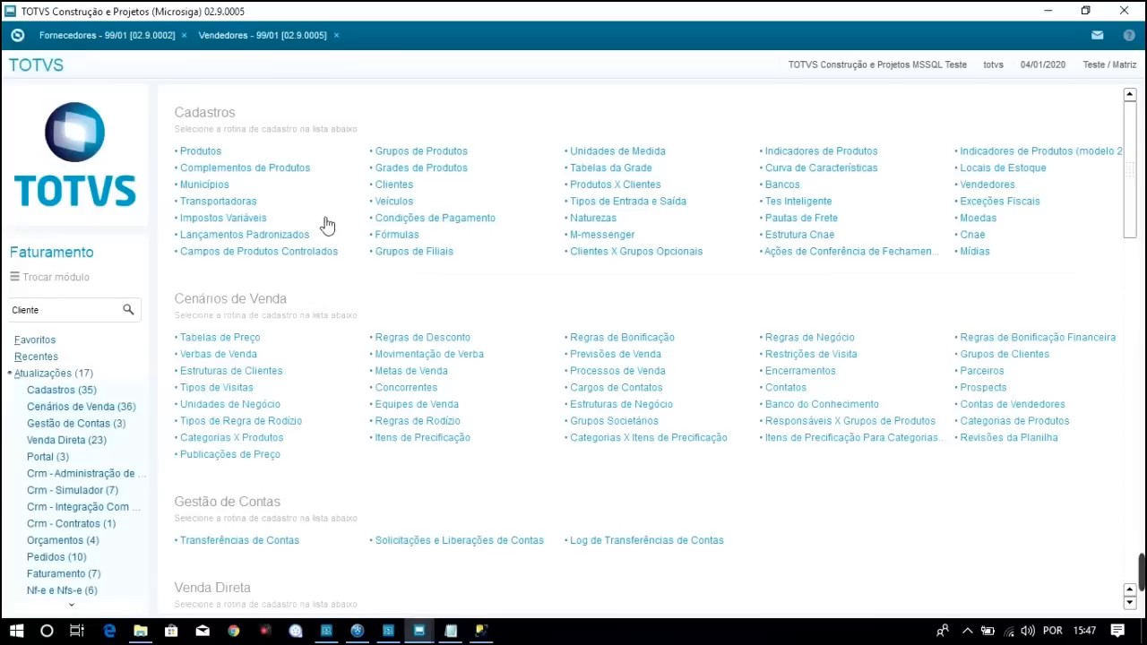
Try launching another Faturamento registration routine, then return to the Faturamento main menu
click(239, 206)
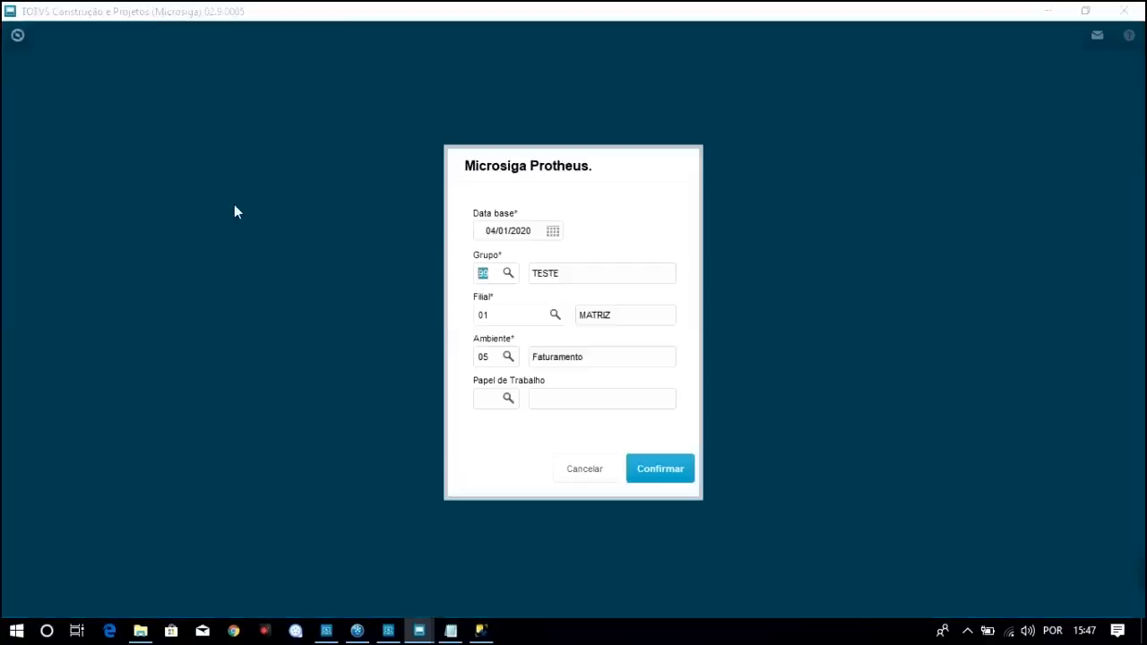
click(668, 470)
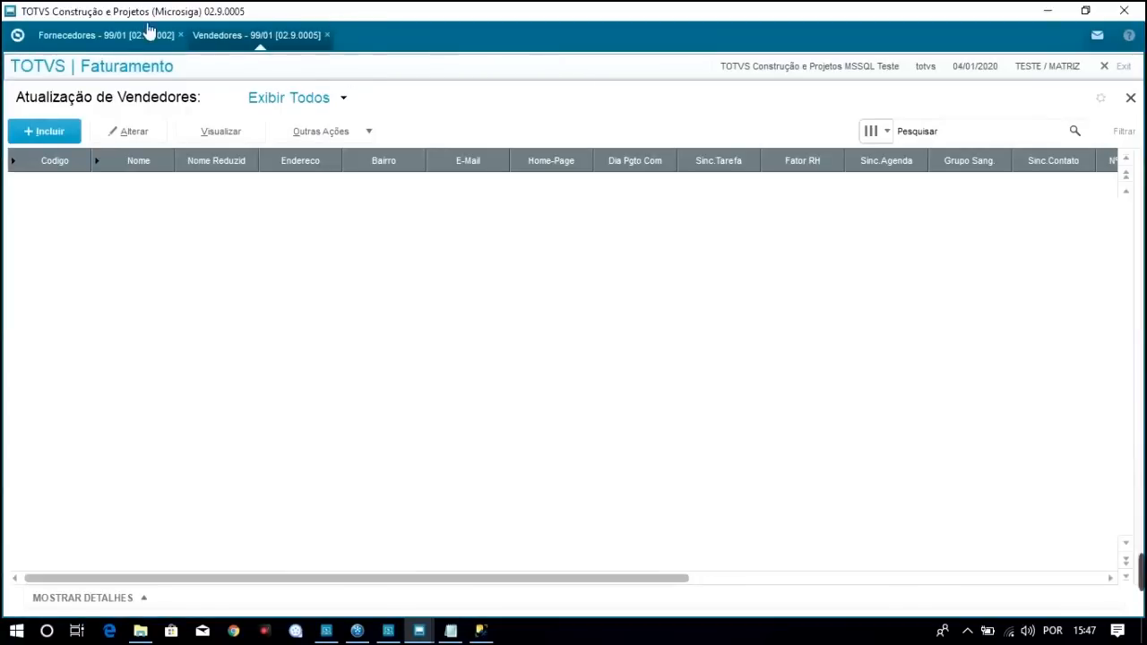
click(123, 39)
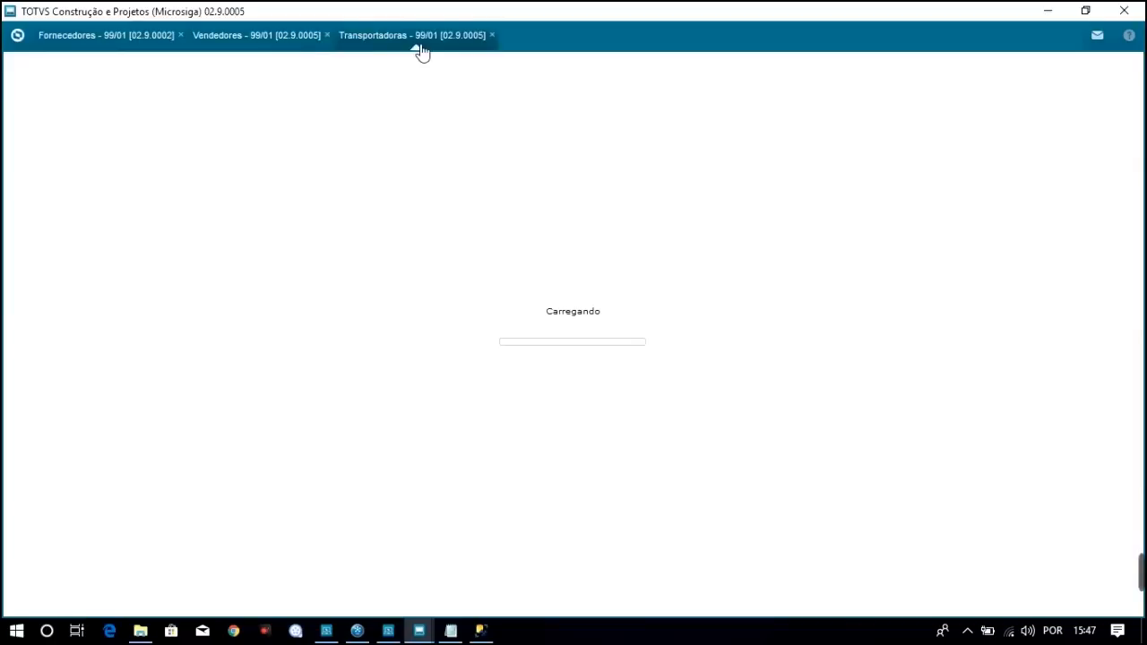
click(20, 38)
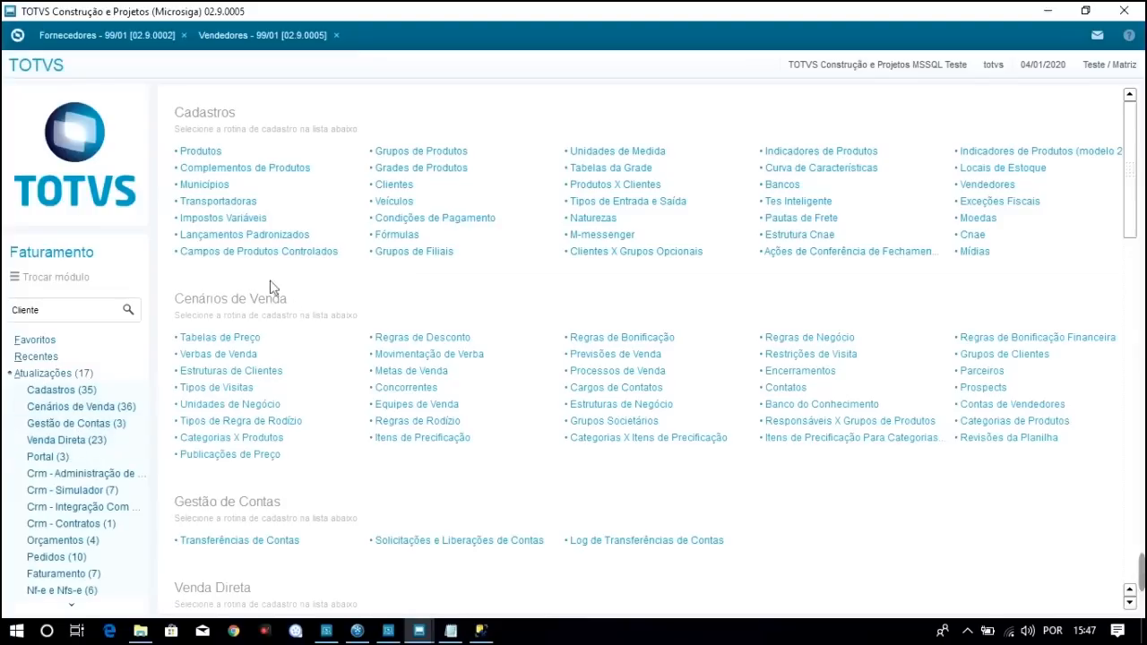
Attempt to open Municípios, then dismiss the connection-limit, Help and licence-error messages
click(219, 186)
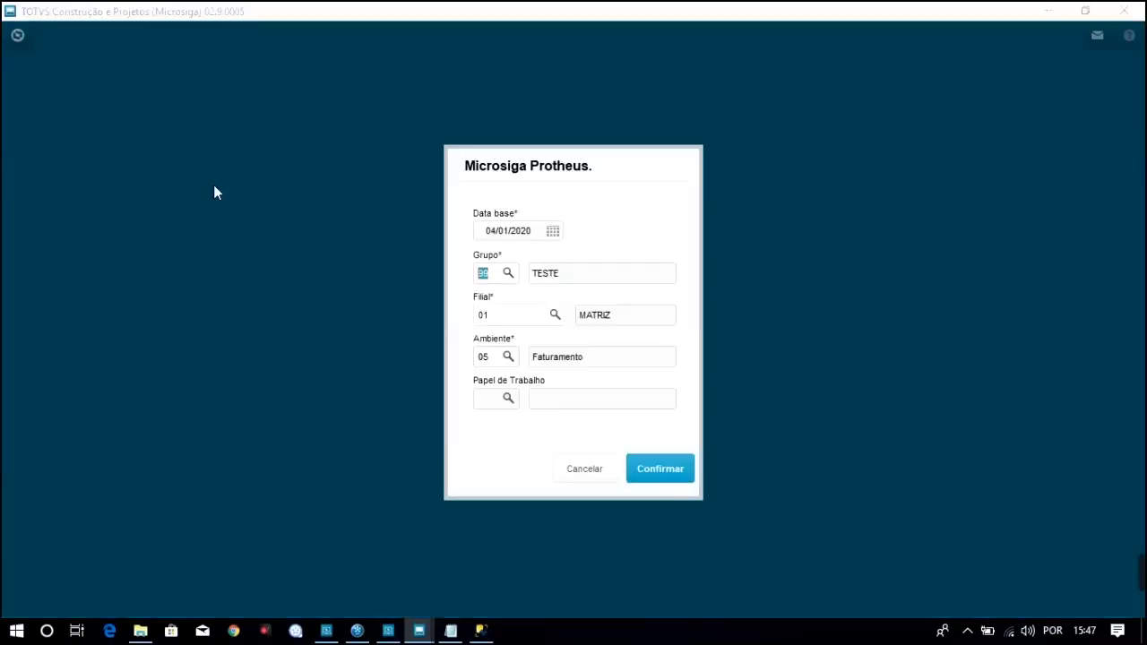
click(674, 474)
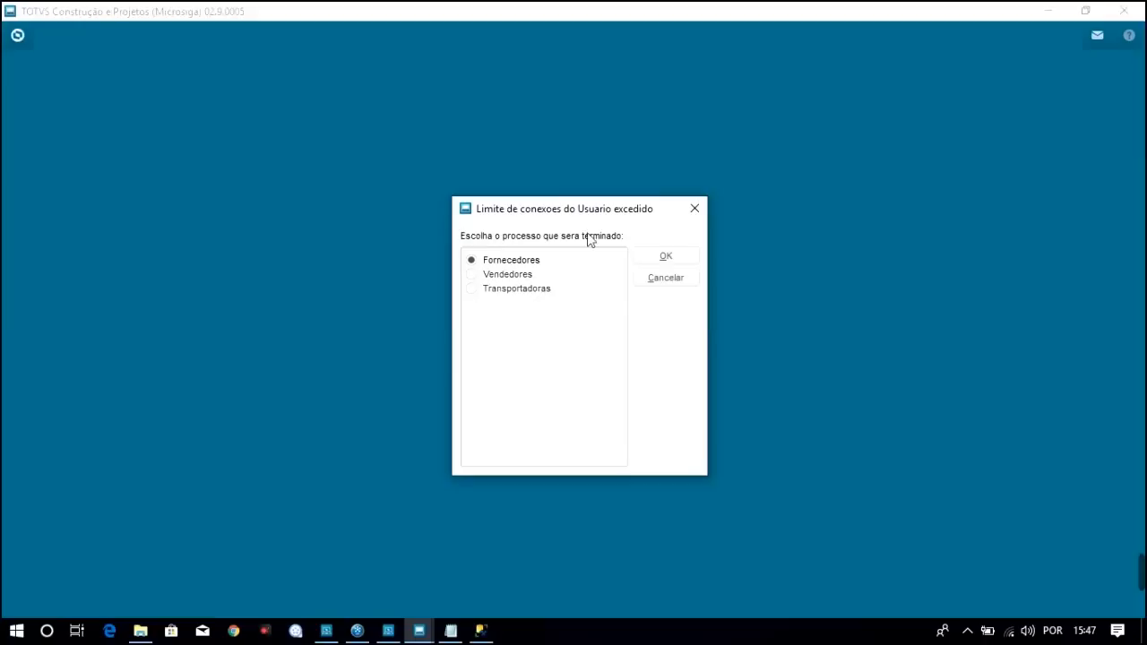
click(668, 279)
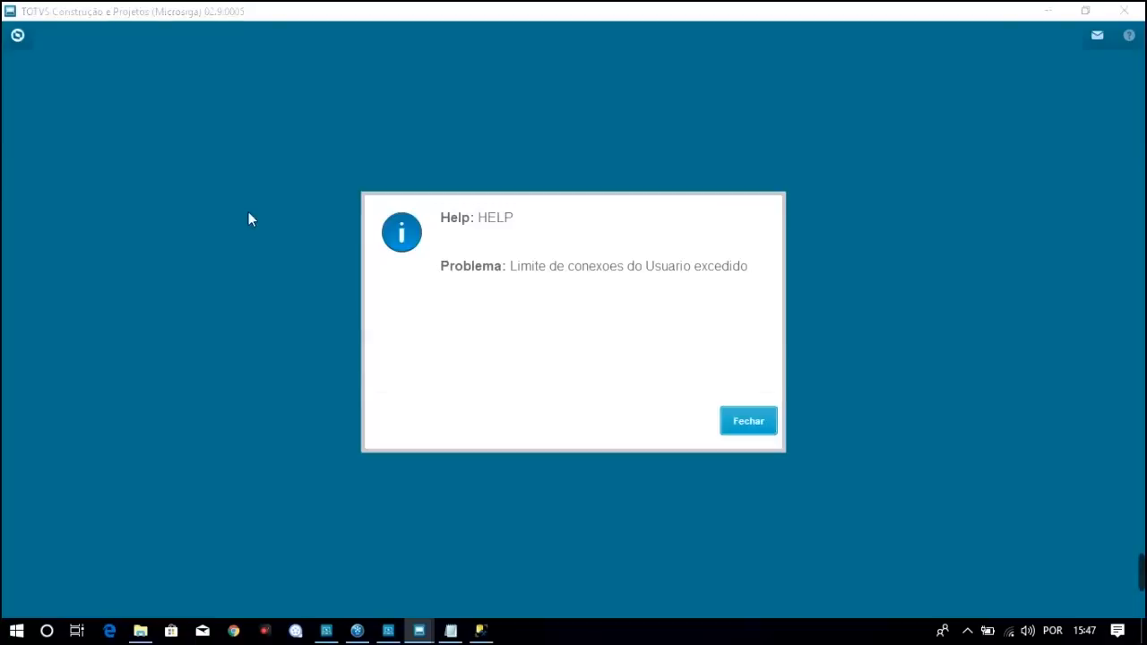
click(740, 420)
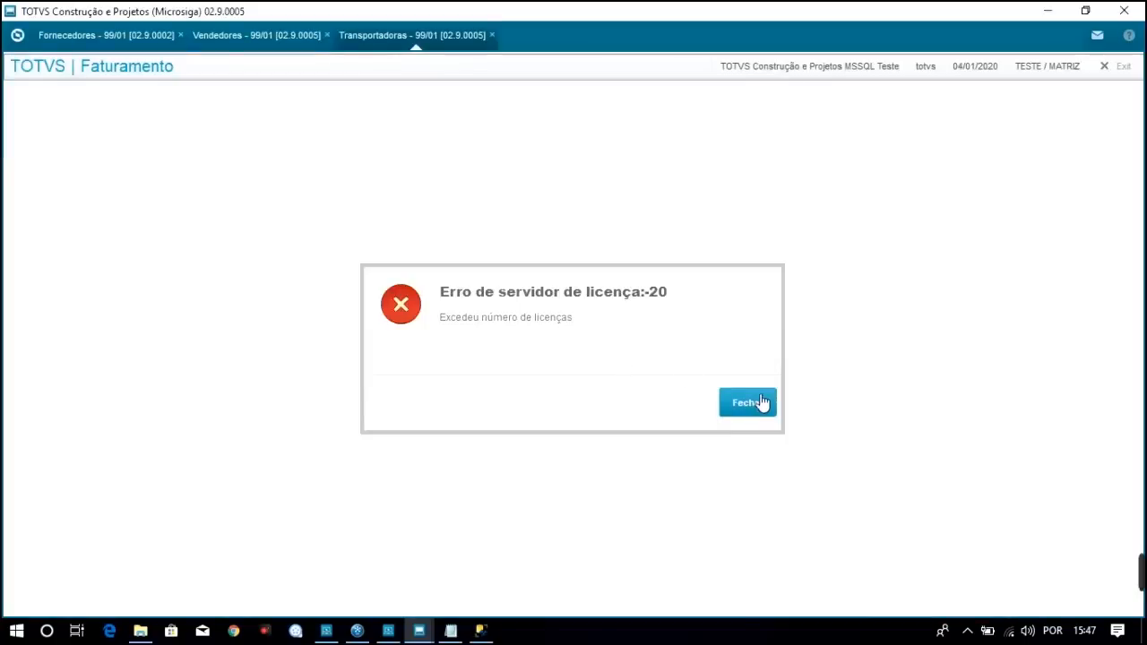
click(752, 405)
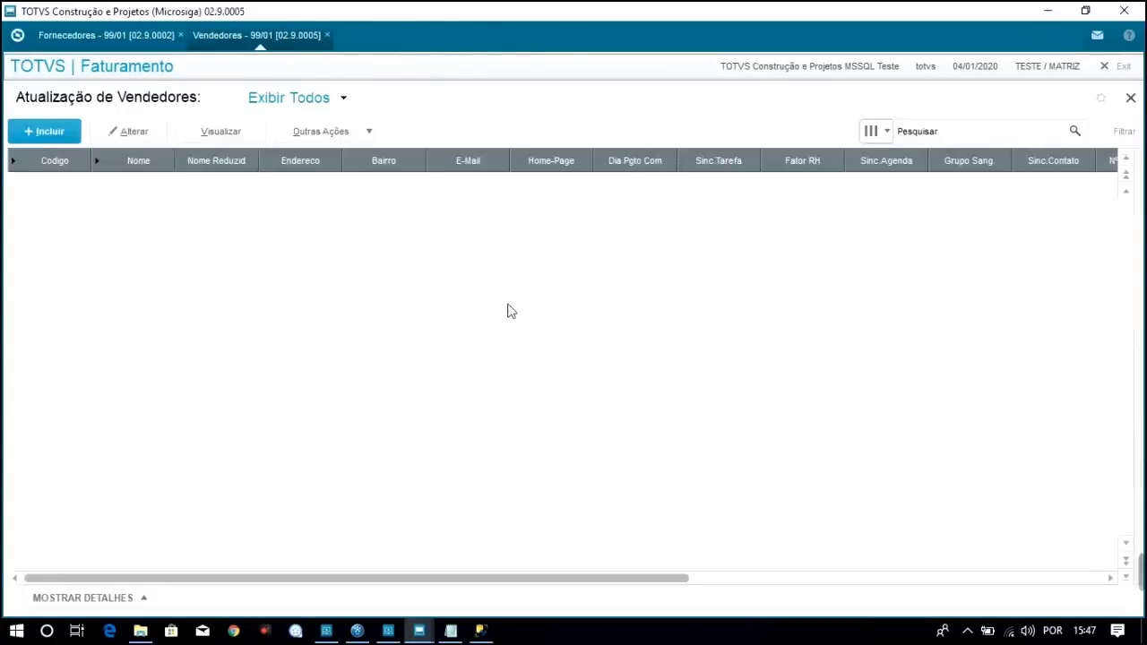
Close the Fornecedores and Vendedores routine tabs
click(119, 36)
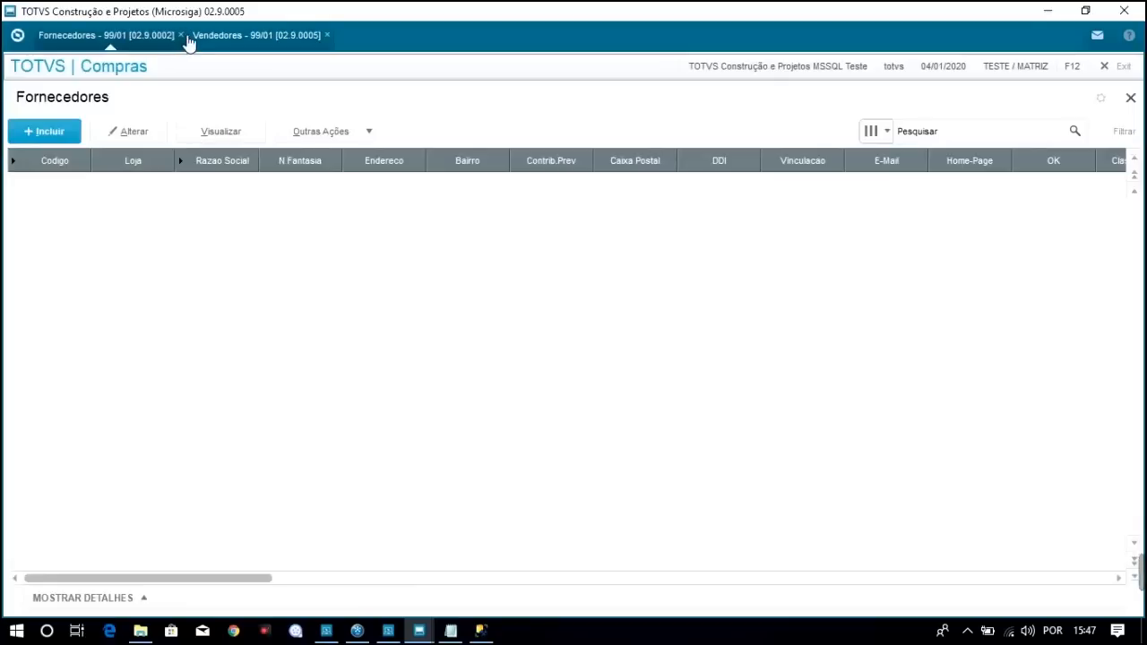
click(1130, 98)
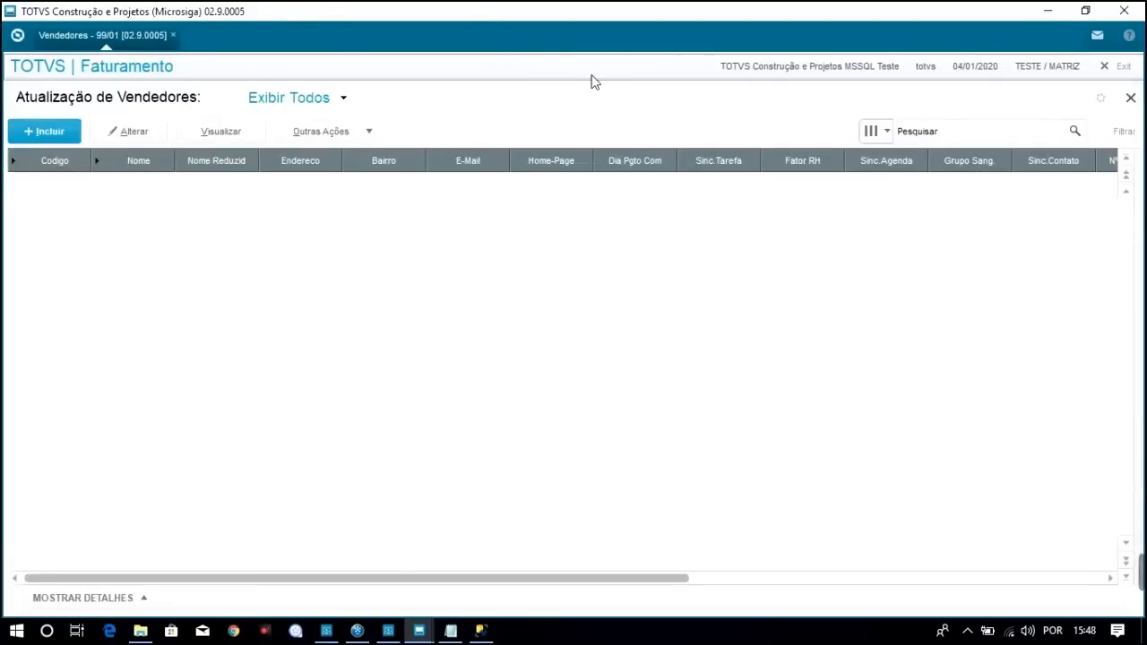
click(1130, 99)
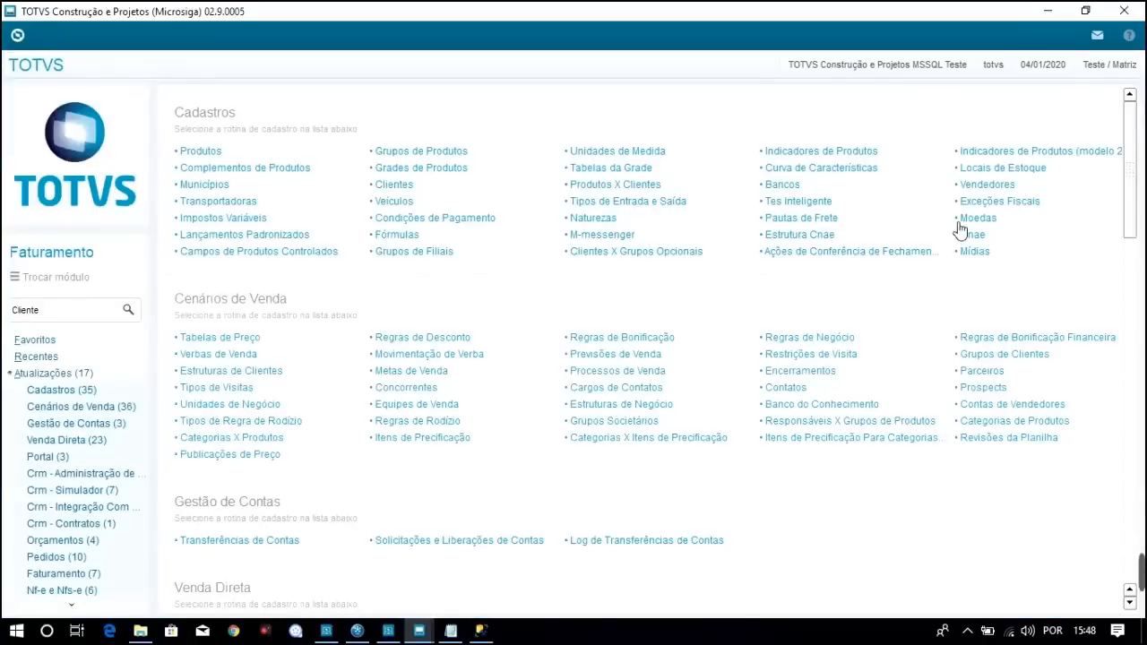
Launch the Transportadoras routine for group 99/01 and bring up the course table list
click(229, 203)
click(663, 468)
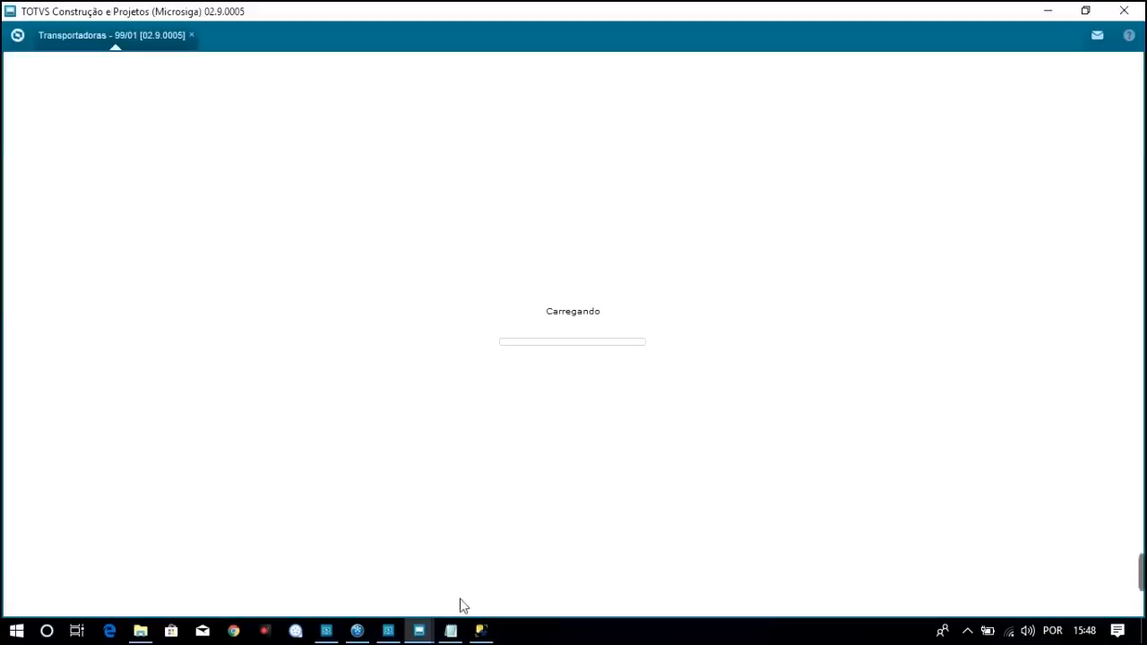
click(451, 631)
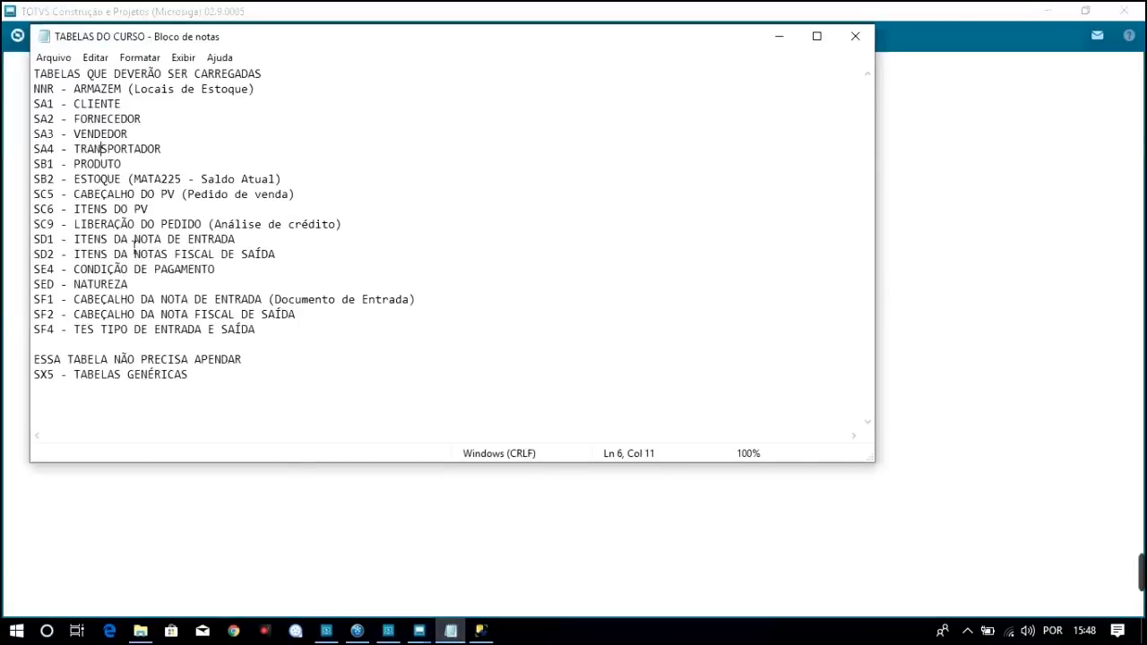
Select the SB1 - PRODUTO entry in the course table list and return to Protheus
click(128, 166)
key(shift+Left)
key(shift+Left)
key(shift+Left)
key(shift+Left)
key(shift+Left)
key(shift+Left)
key(shift+Left)
key(shift+Left)
key(shift+Left)
key(shift+Left)
key(shift+Left)
key(shift+Left)
key(shift+Left)
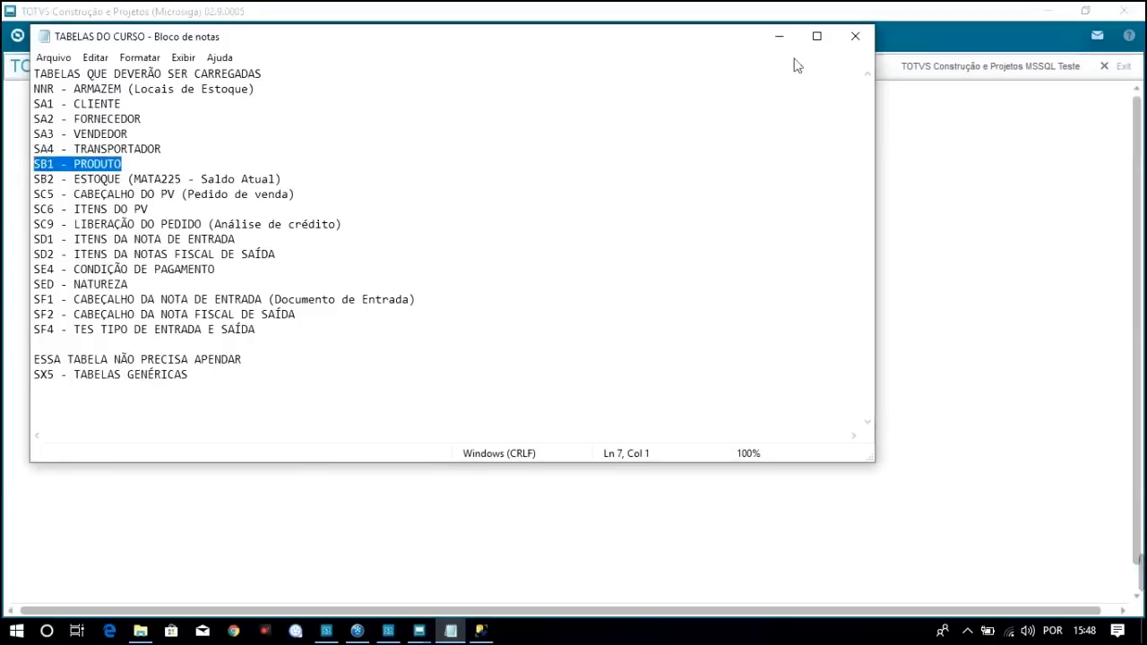
click(943, 16)
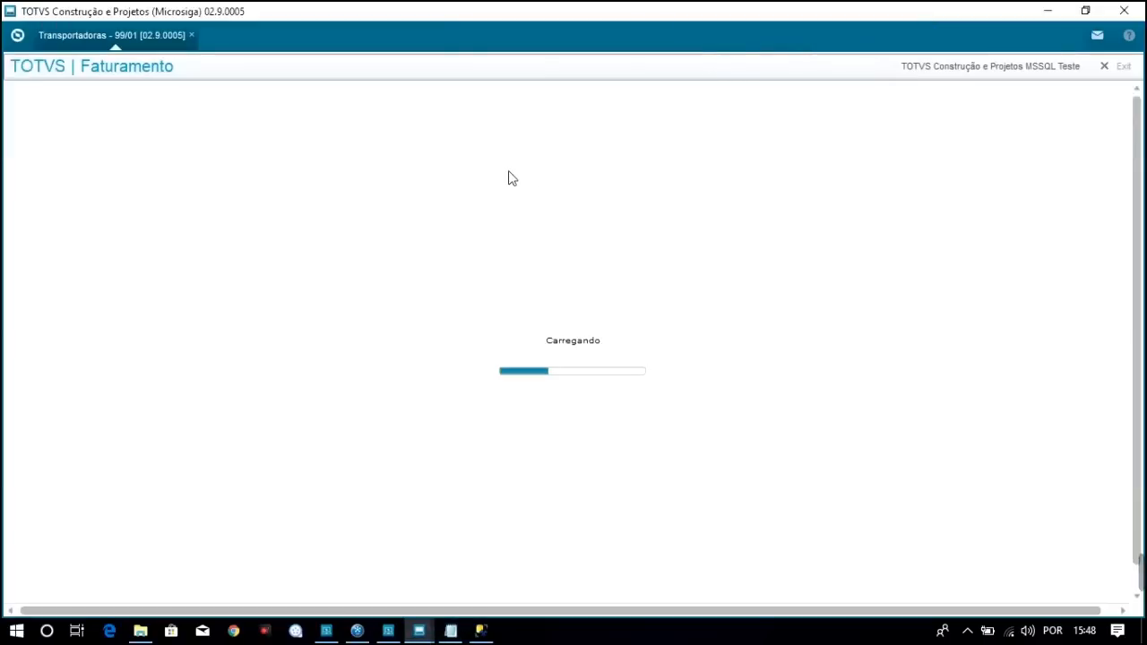
Launch Produtos, close the Atualização de Transportadoras browse, and bring back the course table list
click(19, 38)
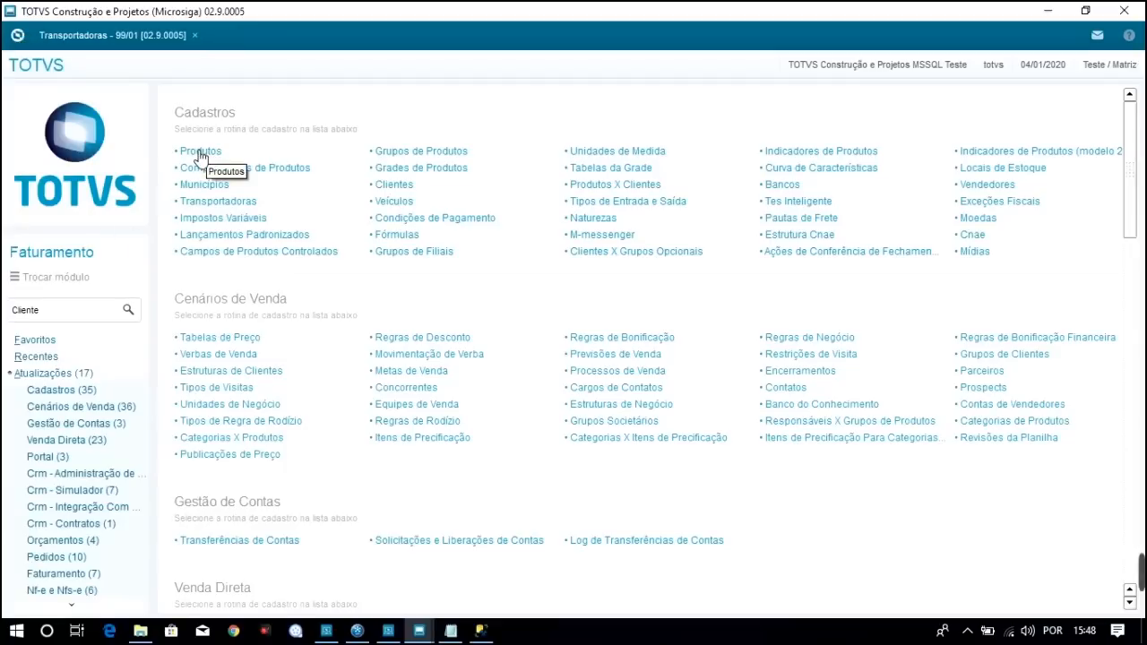
click(197, 153)
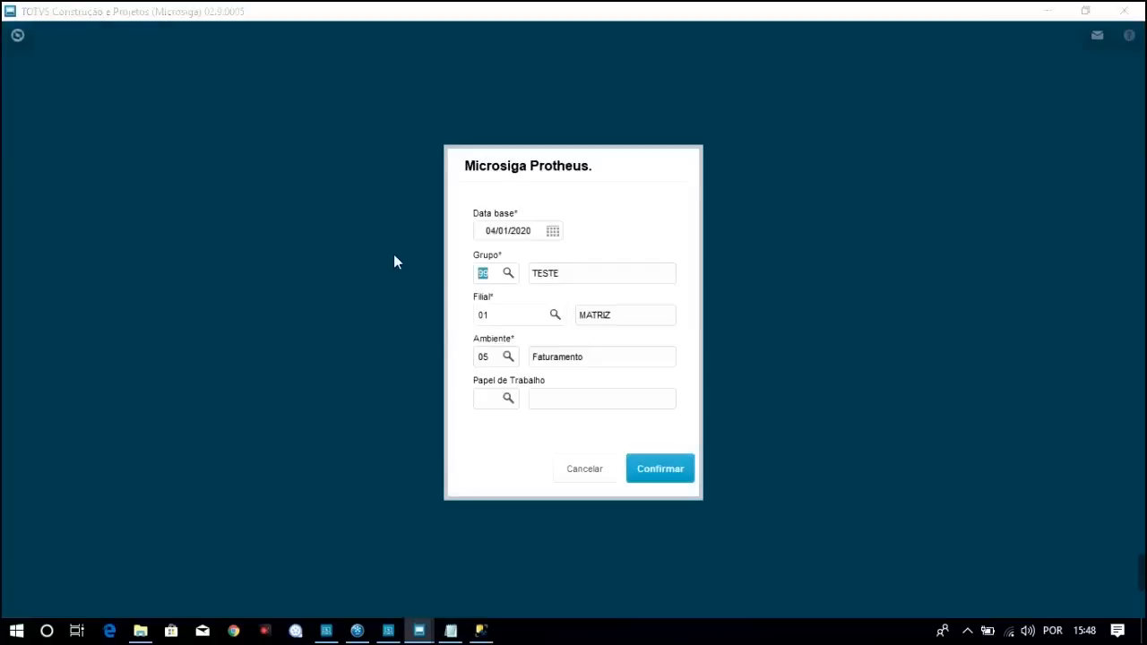
click(677, 473)
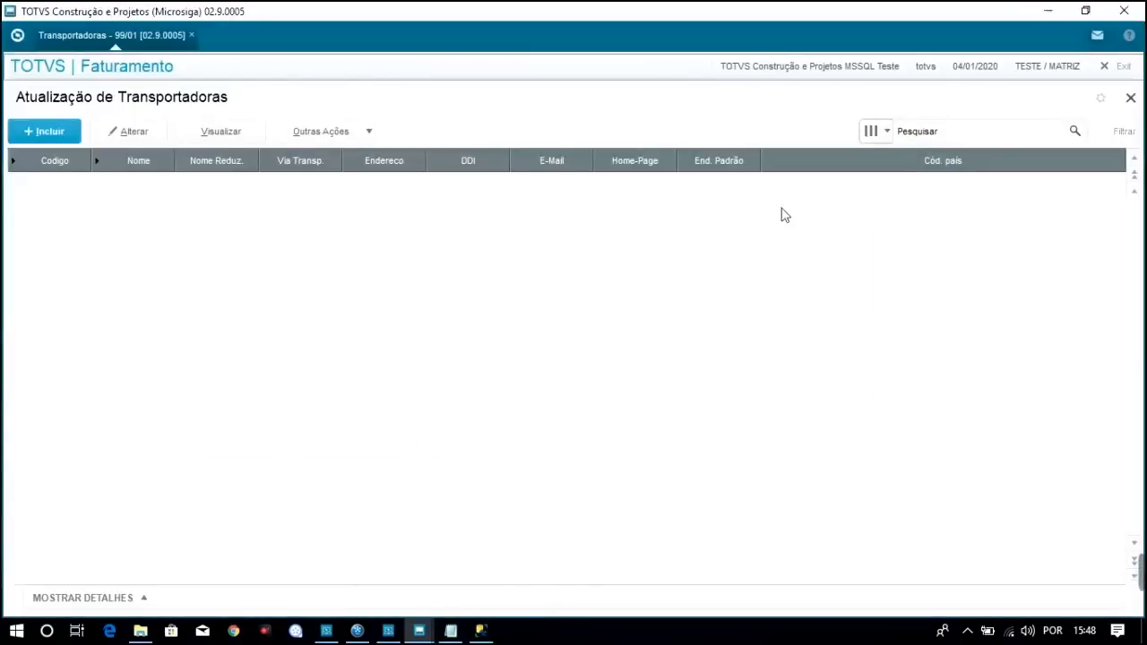
click(1131, 97)
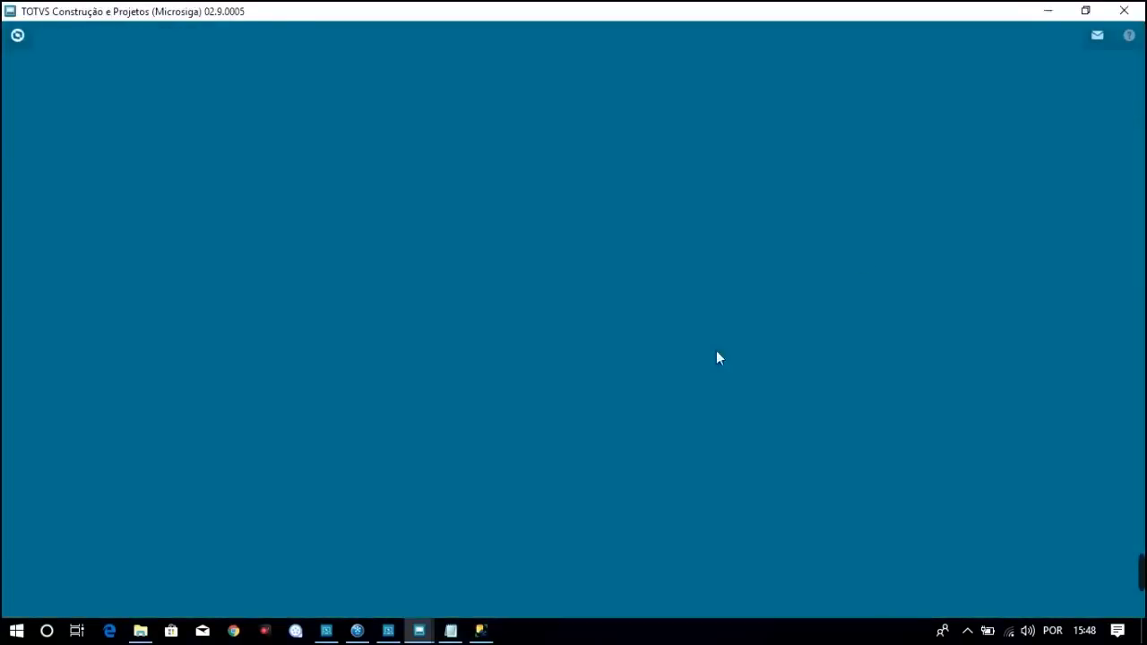
click(450, 630)
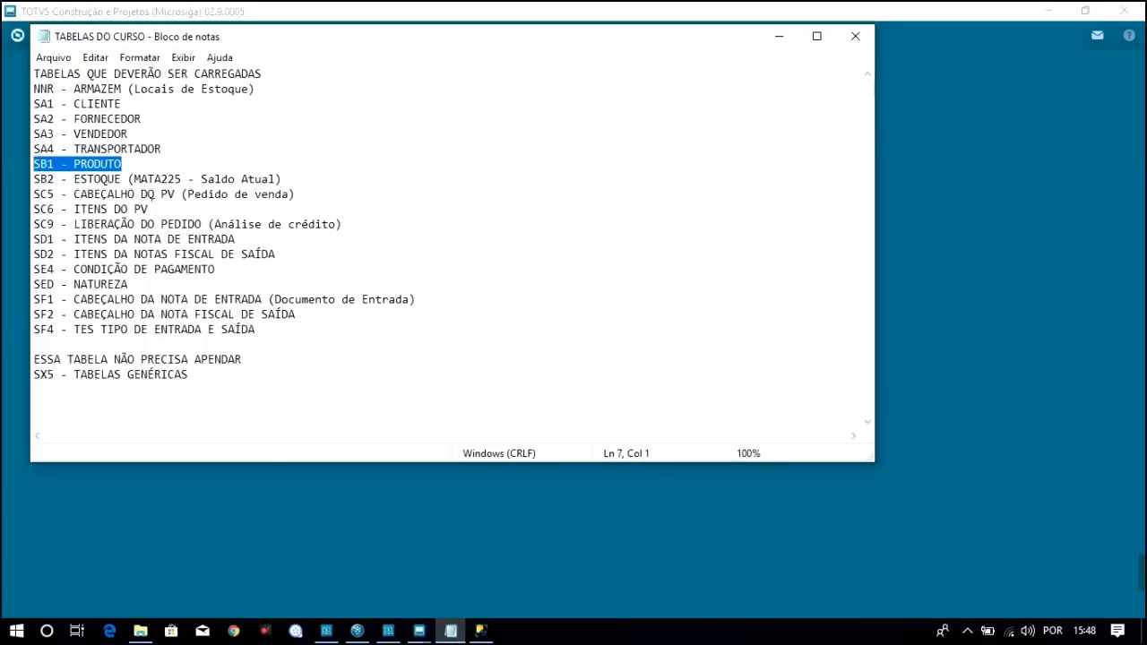
Select the routine code MATA225 on the SB2 - ESTOQUE line, then switch back to Protheus
click(101, 179)
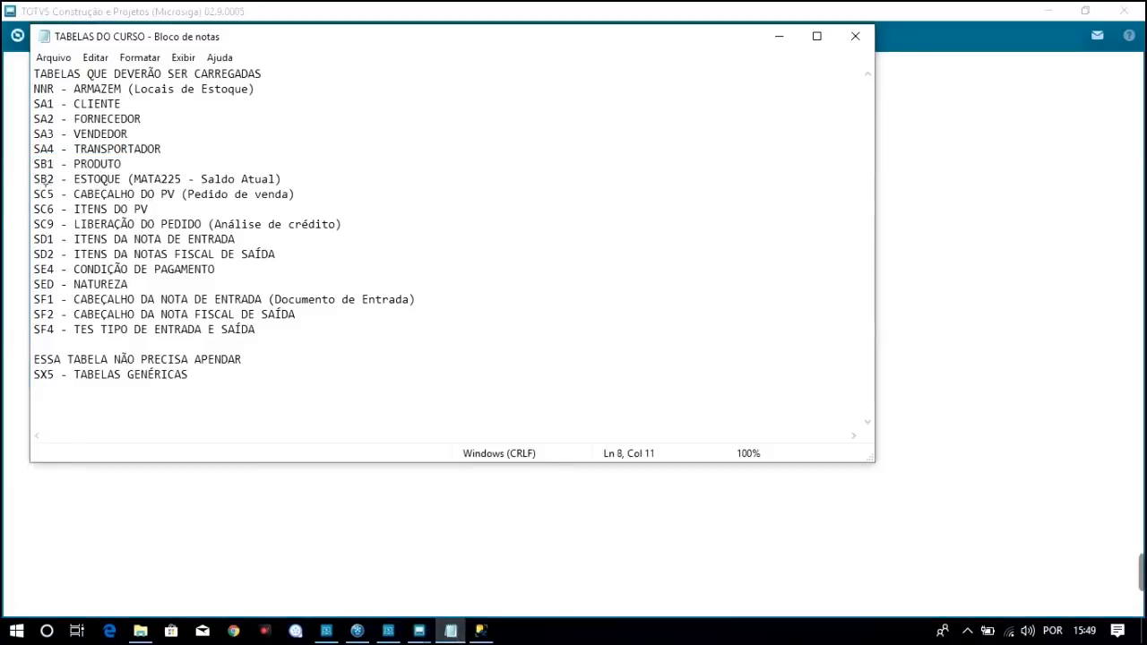
click(41, 179)
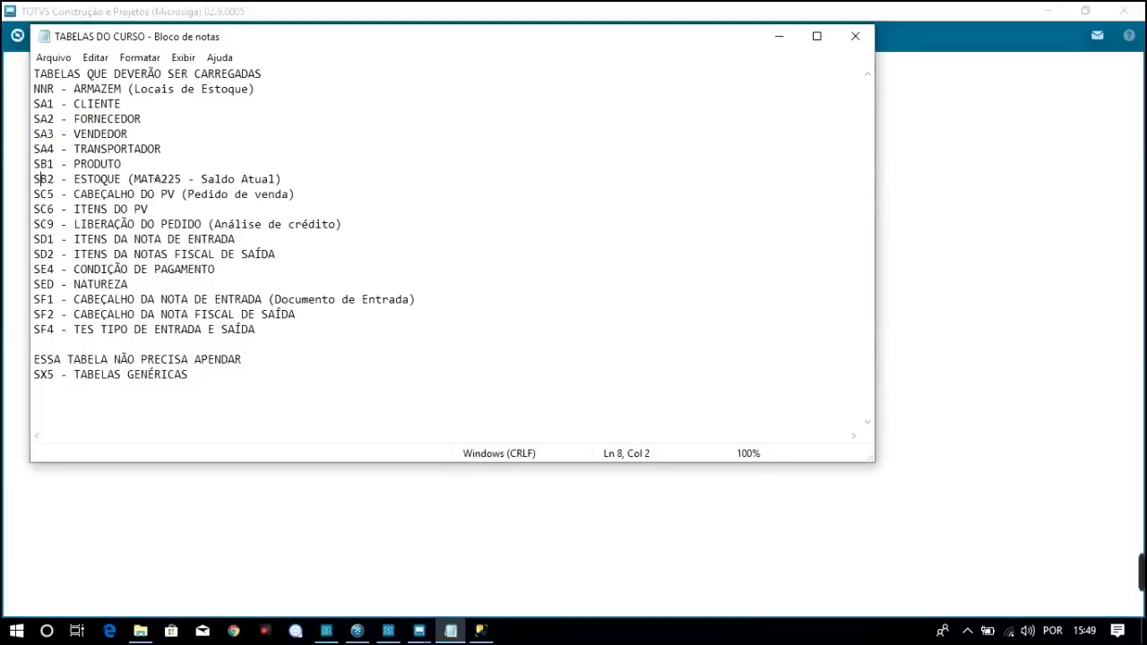
click(154, 179)
double_click(154, 180)
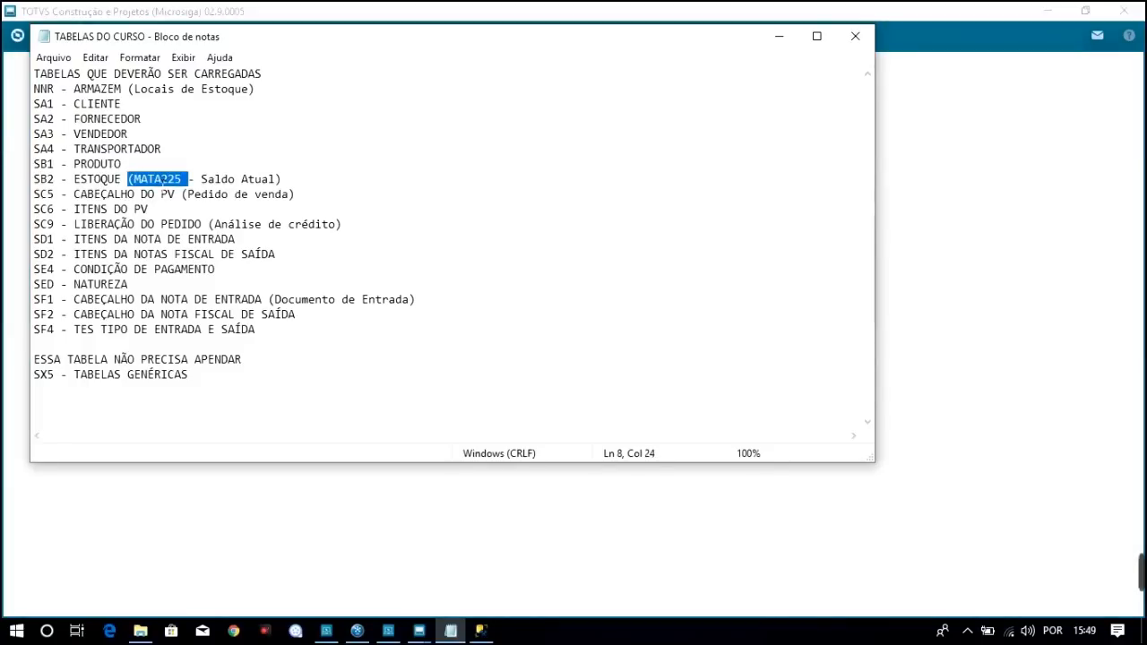
click(184, 179)
drag(182, 179, 138, 180)
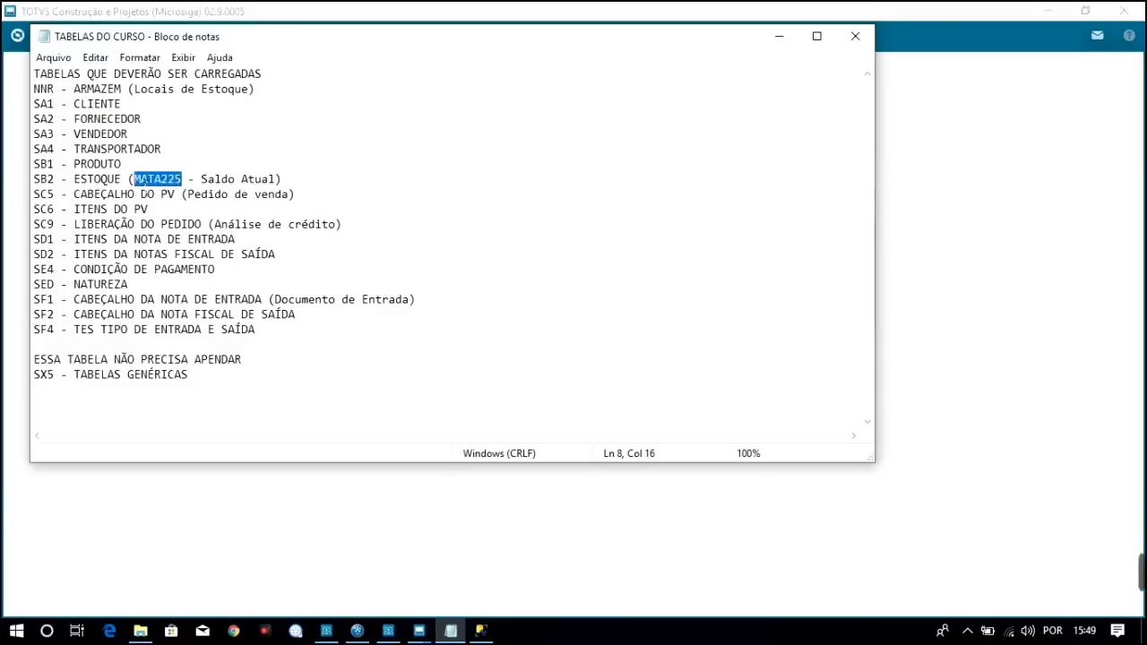
click(417, 11)
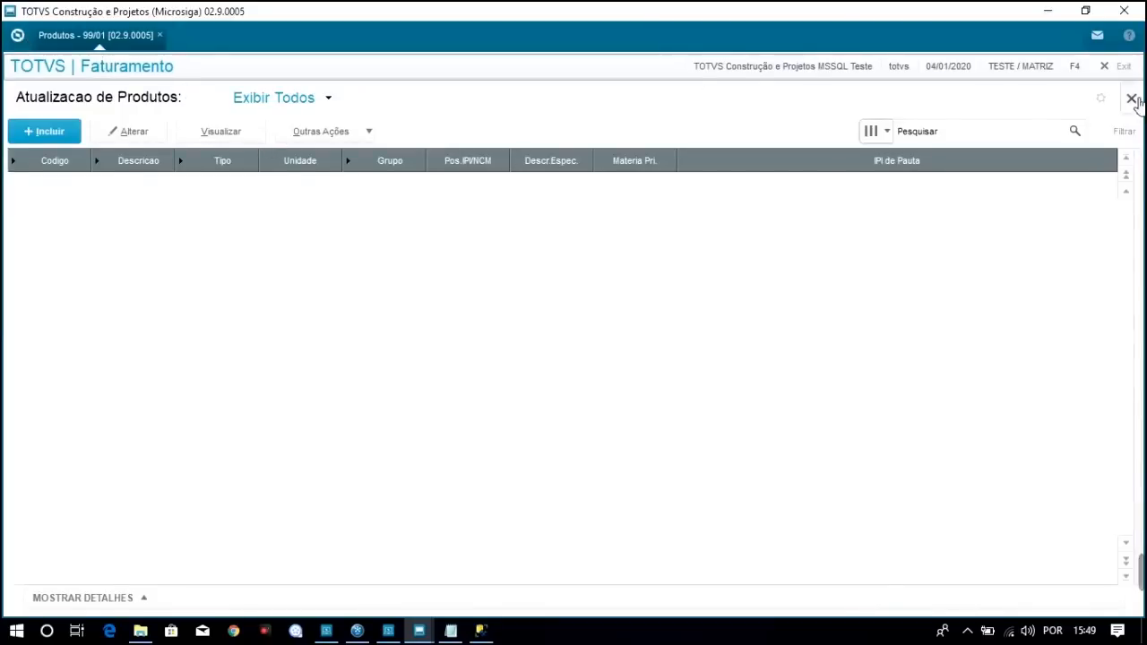
Close the empty Atualizacao de Produtos browse once it has finished loading
click(1130, 98)
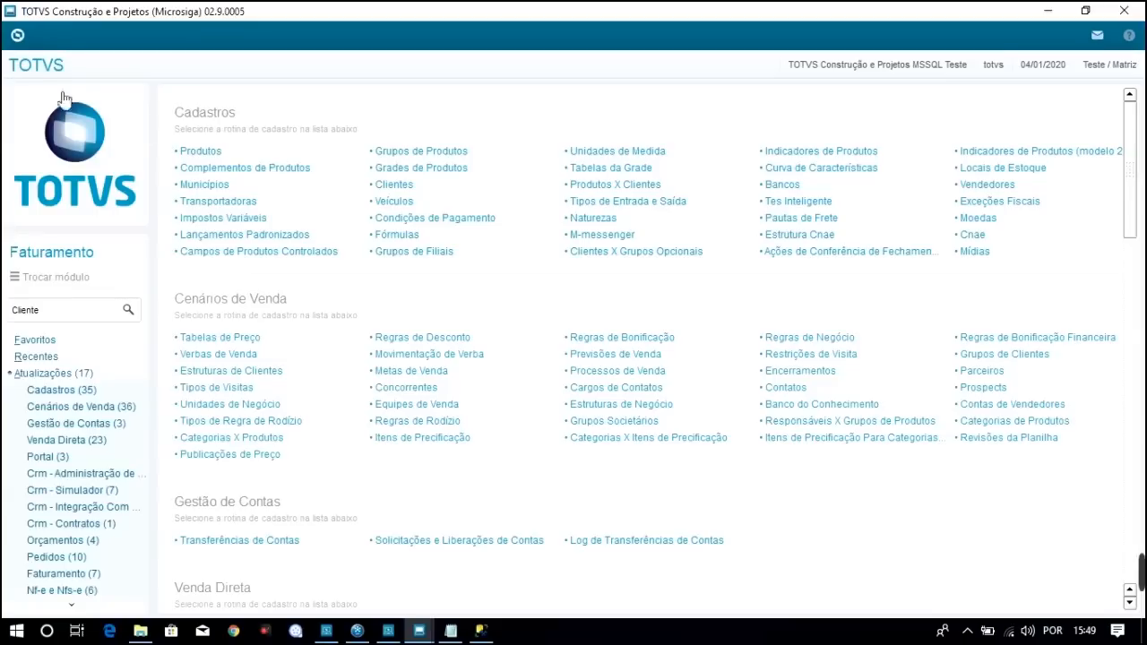
Search the Protheus menu for MATA225
click(50, 313)
key(BackSpace)
text(MATA225)
click(128, 310)
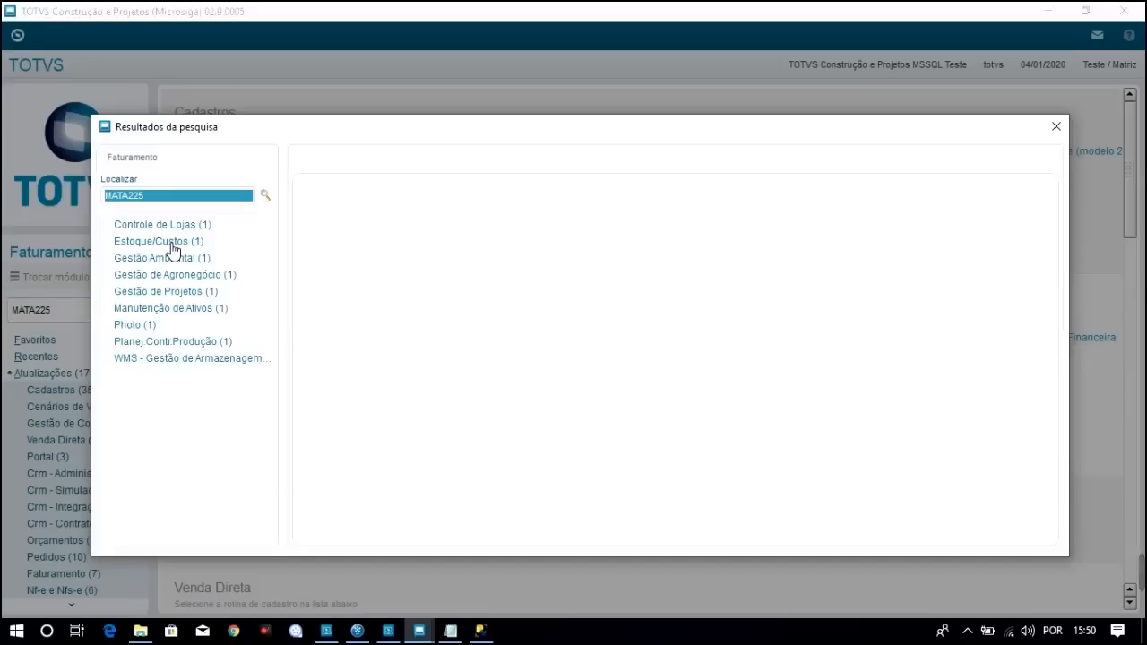
Expand Estoque/Custos > Saldos in the results and launch the Atual routine
click(173, 249)
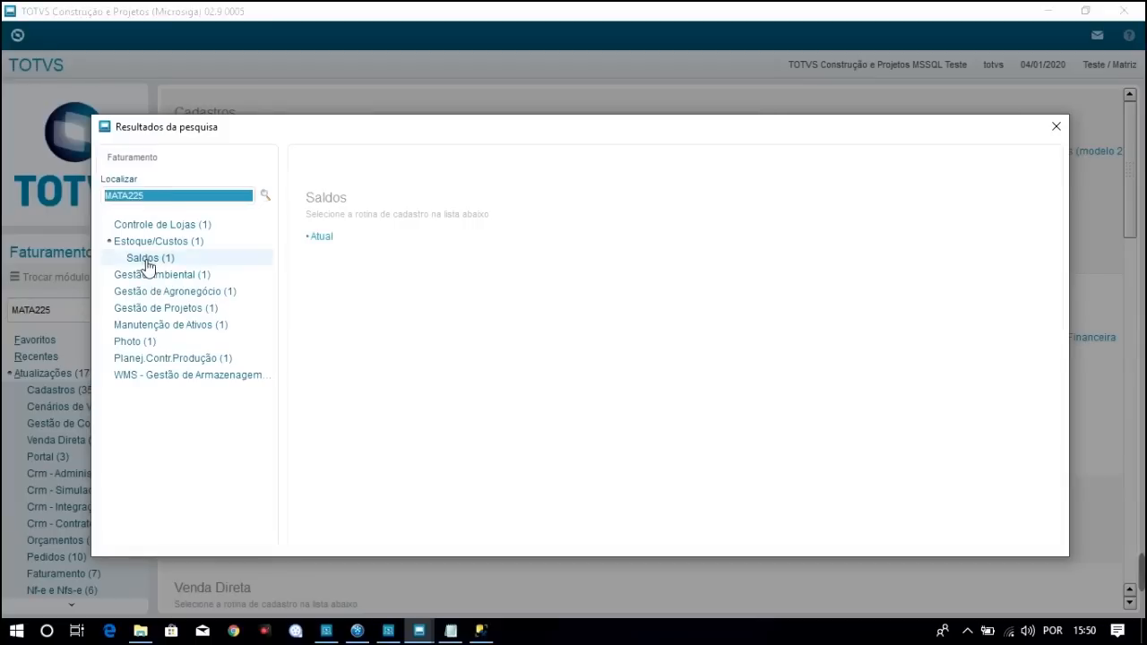
click(148, 260)
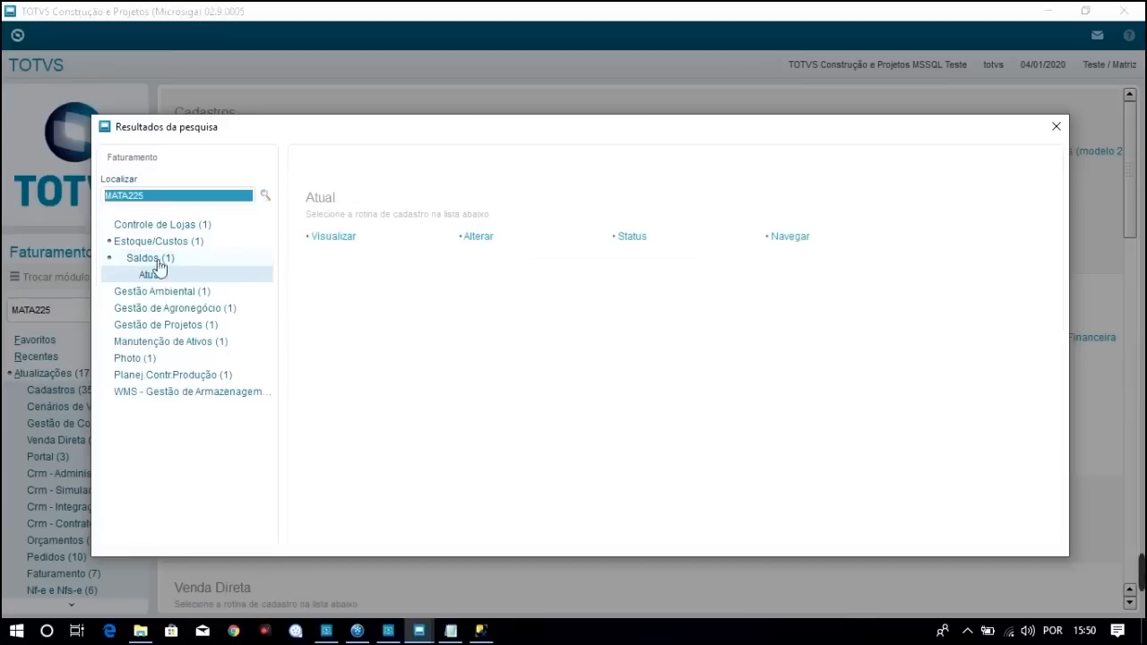
double_click(159, 282)
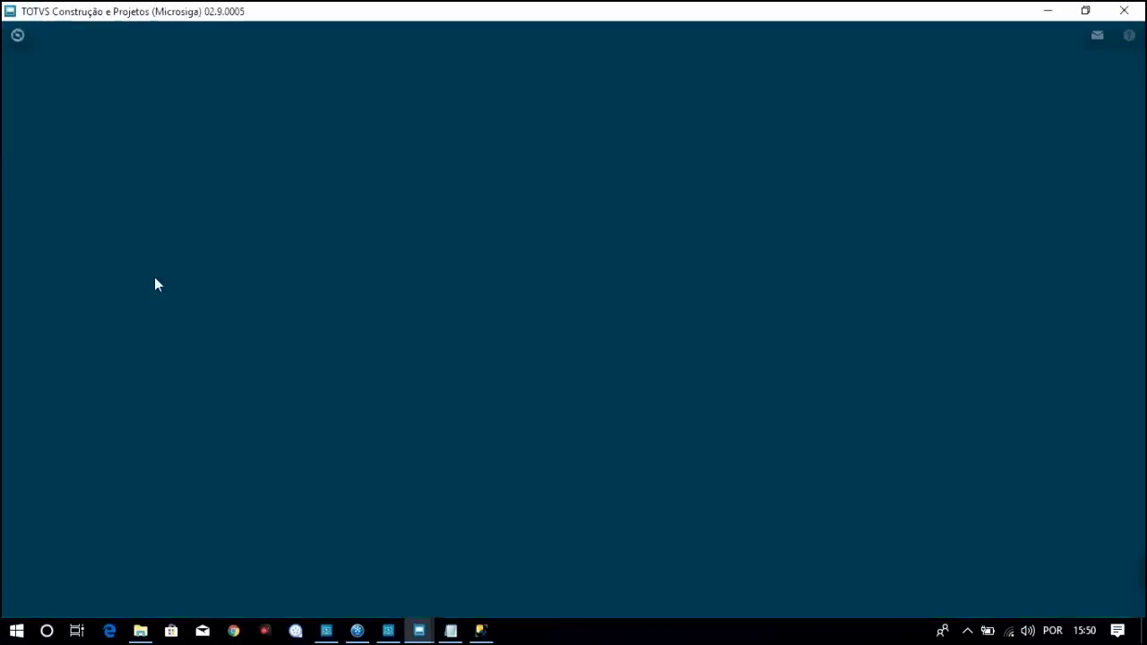
Start the Saldo Atual routine and bring up the course table list
click(663, 475)
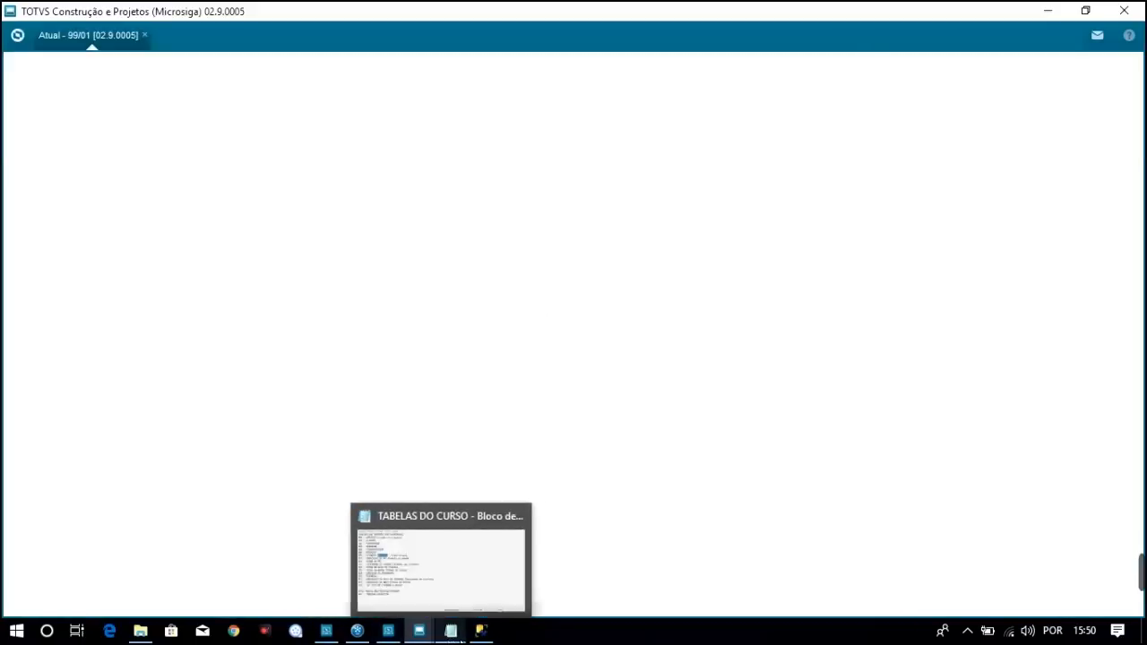
click(458, 637)
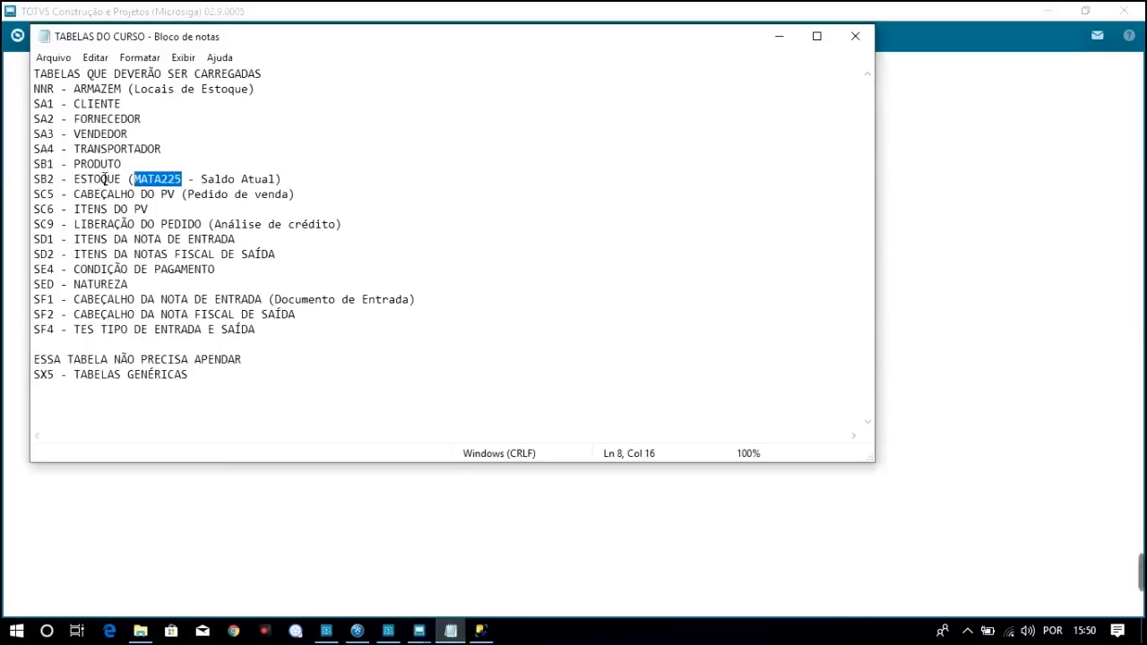
click(42, 195)
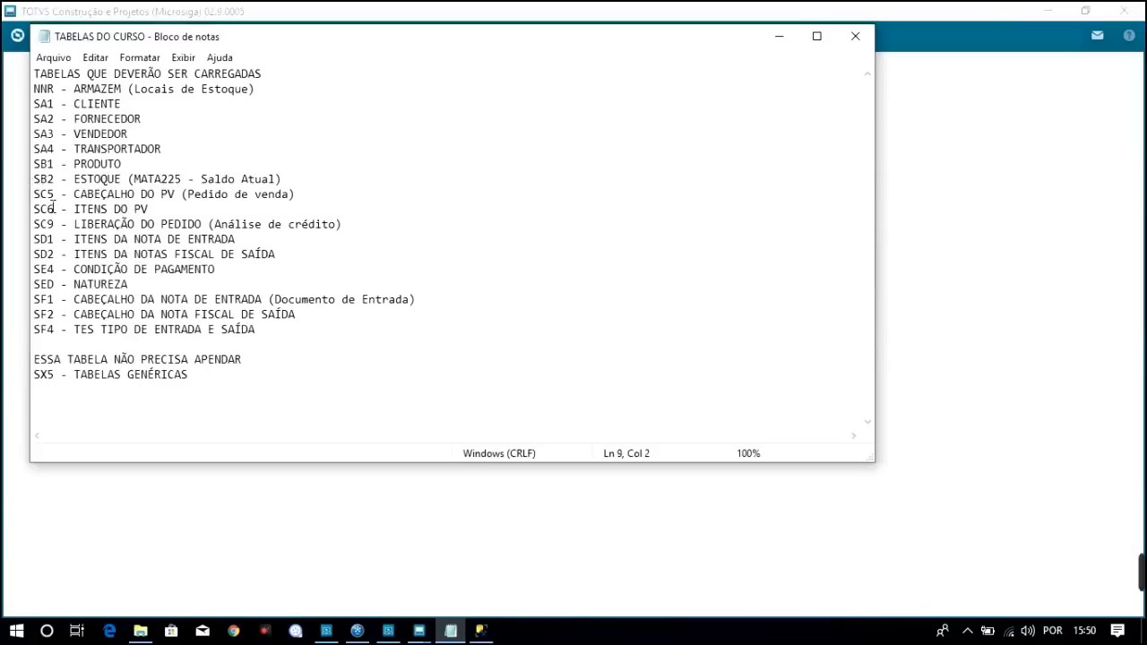
Select the SC5 and SC6 lines in the notes, then close the Saldos em Estoque browse
click(51, 208)
click(52, 198)
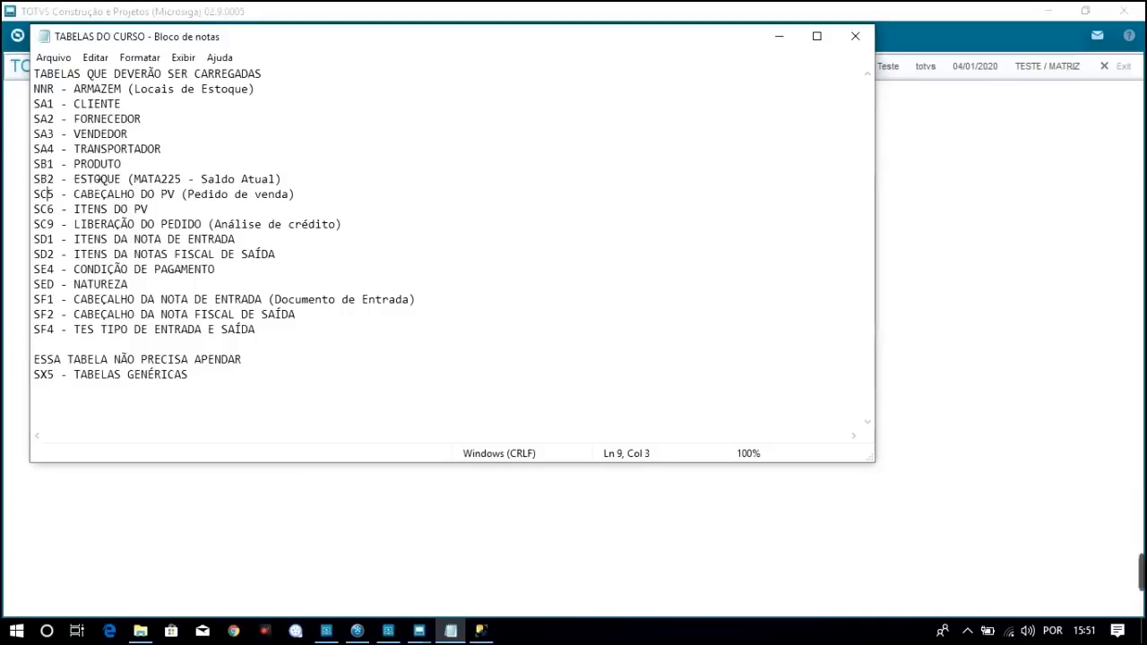
click(48, 179)
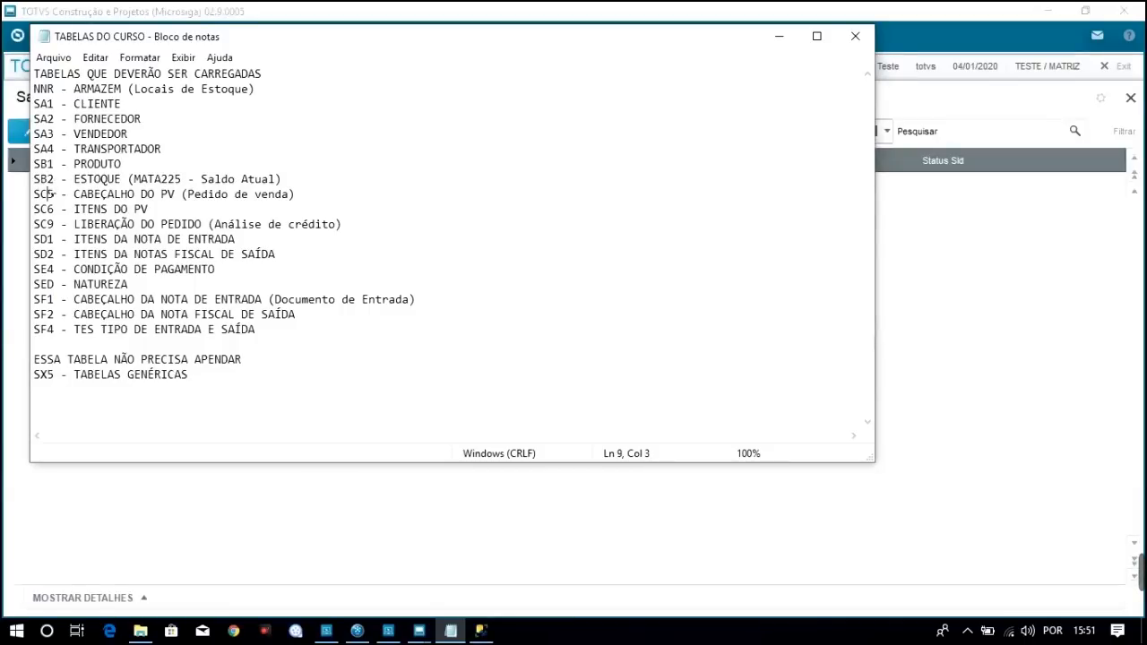
click(44, 208)
drag(150, 213, 23, 199)
click(7, 222)
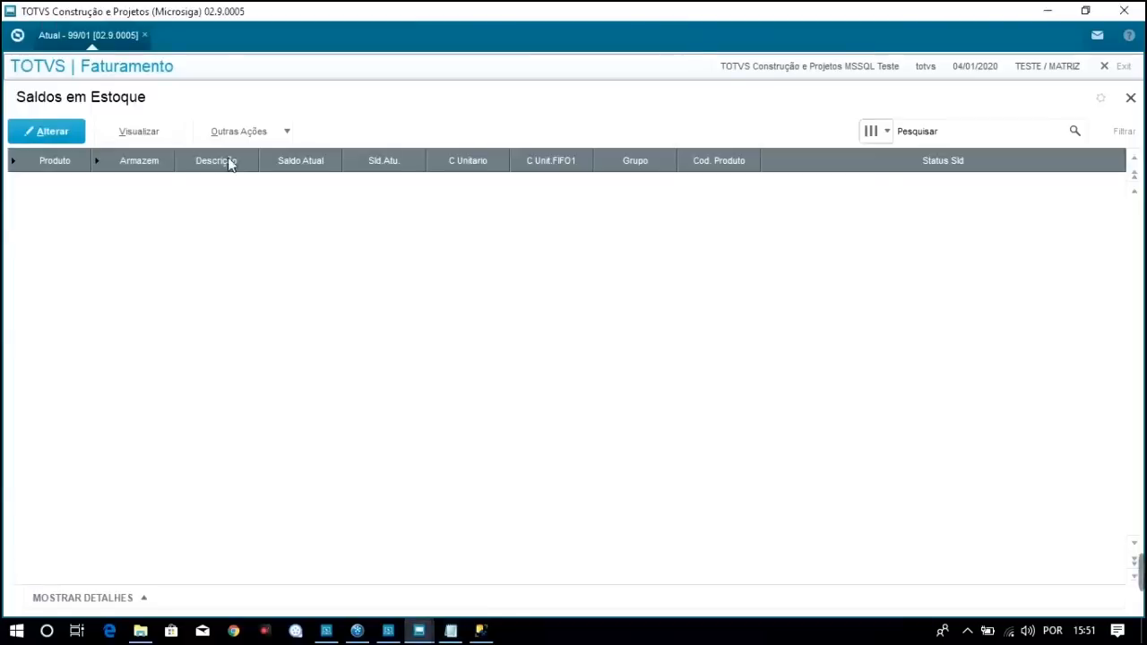
click(1132, 97)
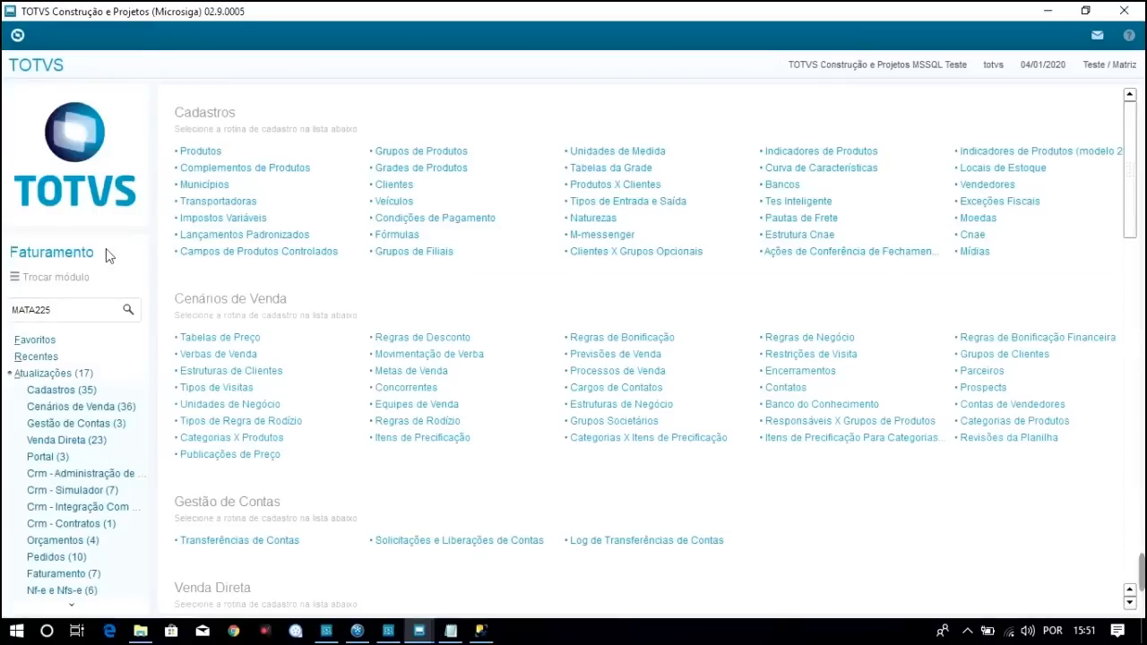
Reopen the Atualizações group and reveal more of the Faturamento menu entries
click(47, 376)
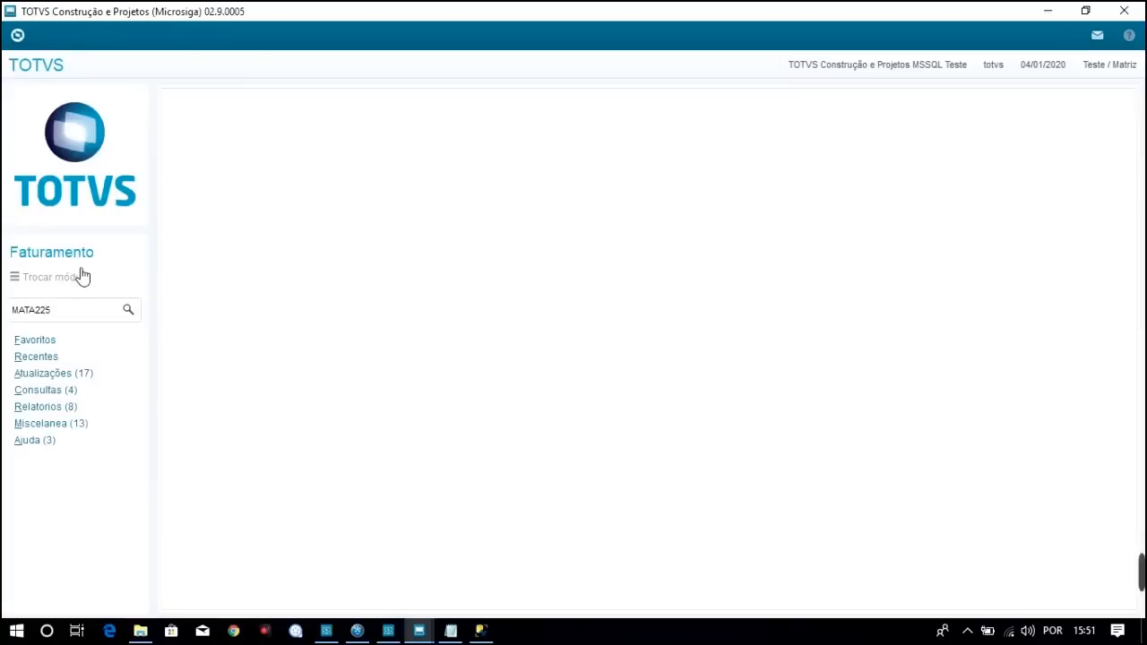
click(51, 375)
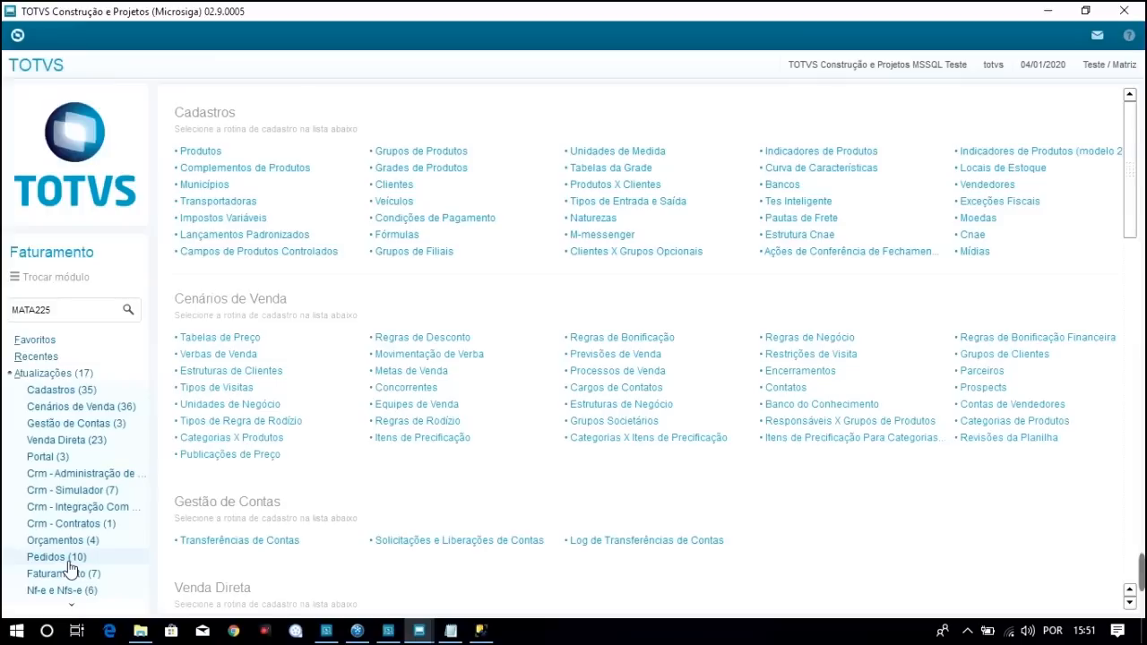
click(77, 607)
click(78, 608)
click(71, 605)
click(72, 606)
click(72, 606)
click(71, 605)
click(71, 606)
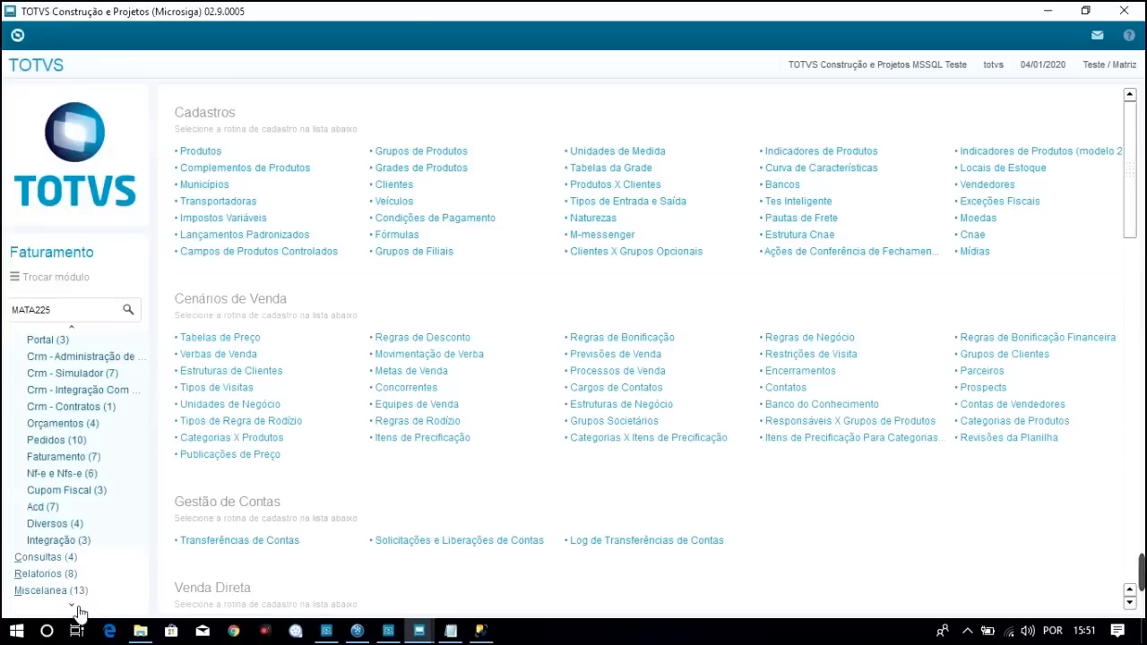
Launch Pedidos de Venda from the Pedidos group and bring up the course table notes
click(57, 441)
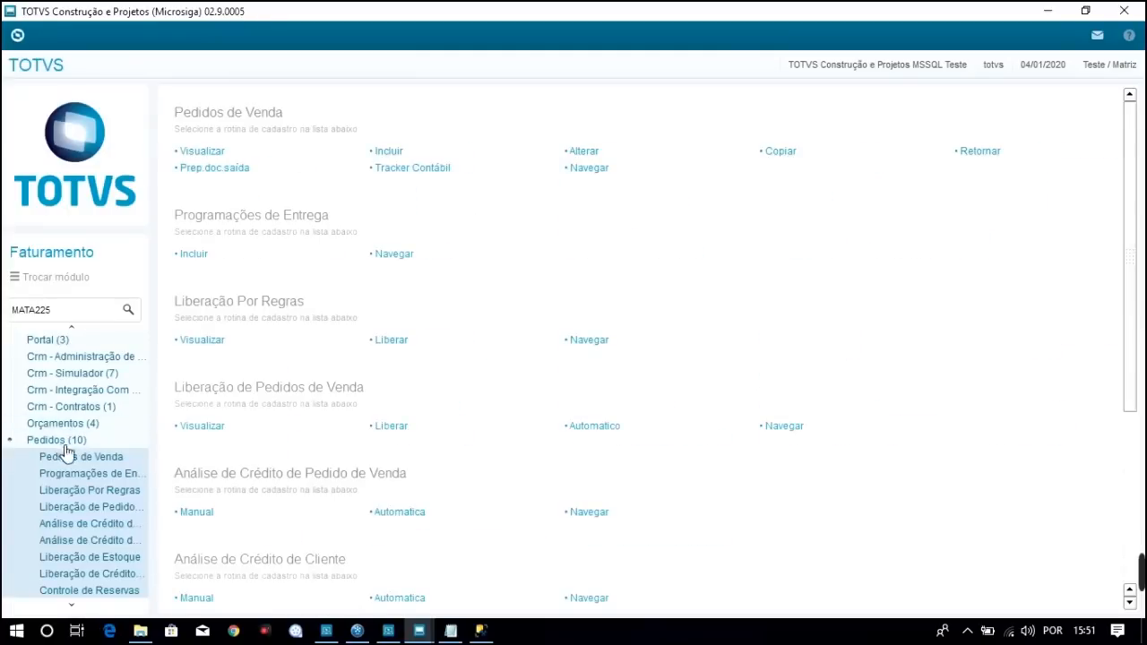
click(81, 459)
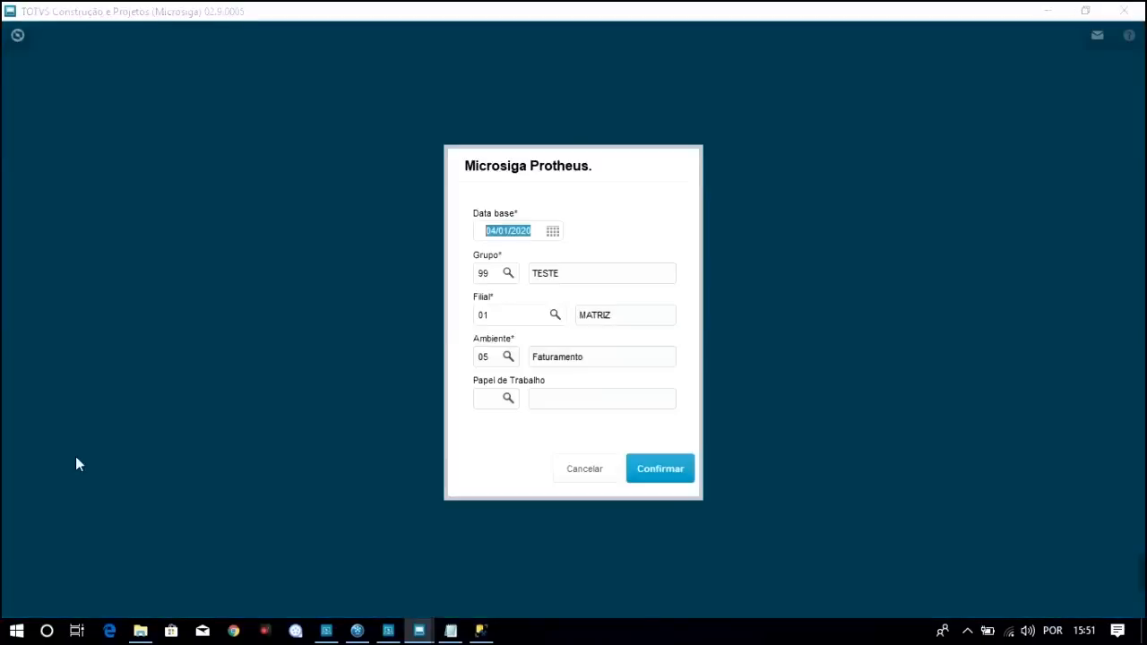
click(681, 475)
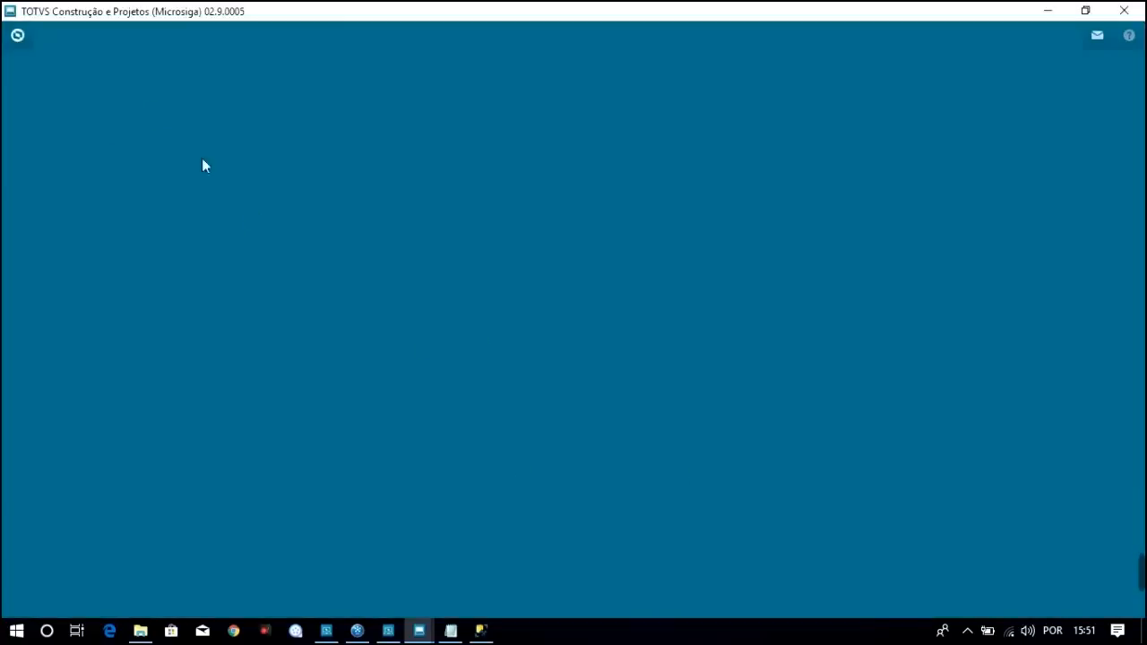
click(448, 629)
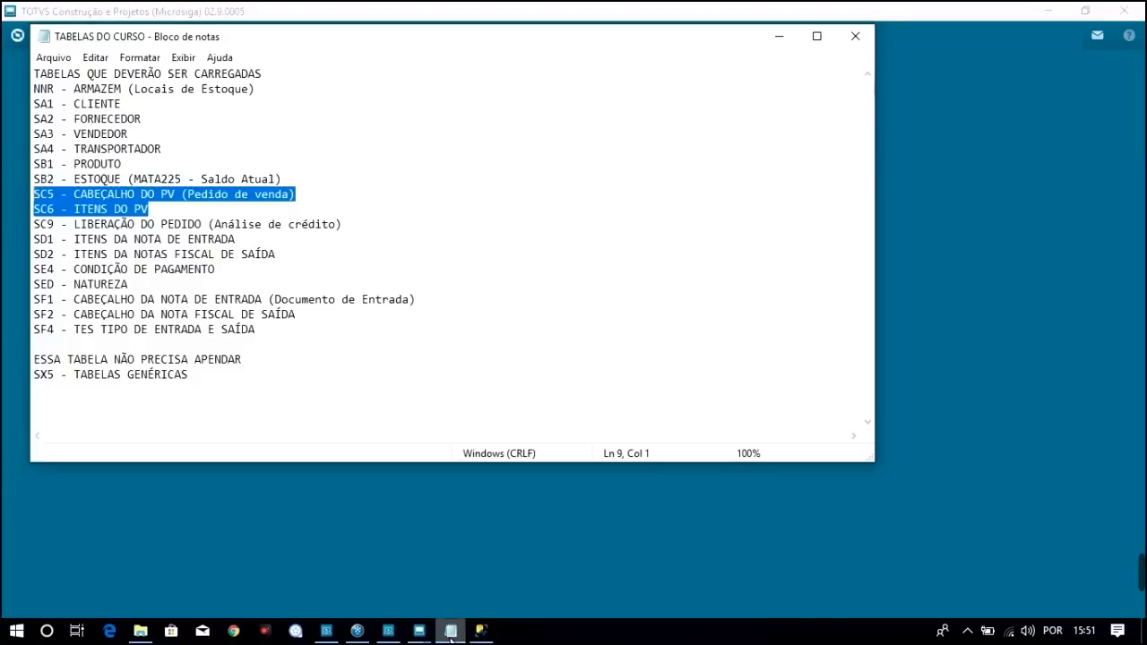
Relaunch Pedidos de Venda from the Faturamento menu, confirming group 99, branch 01, environment 05
click(40, 224)
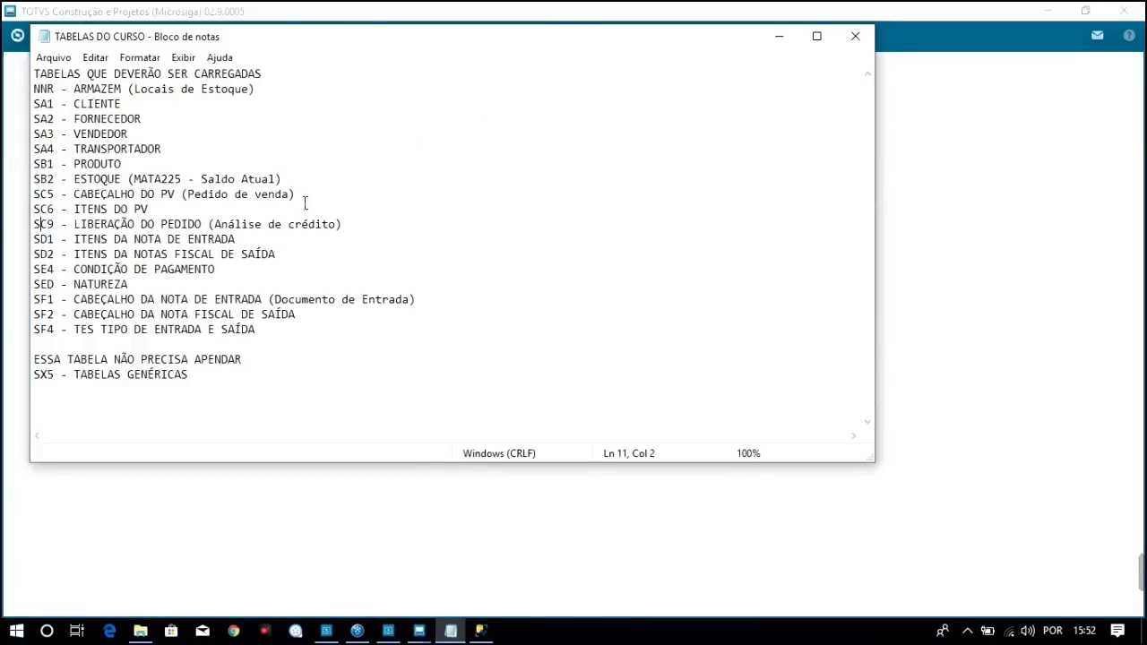
click(379, 13)
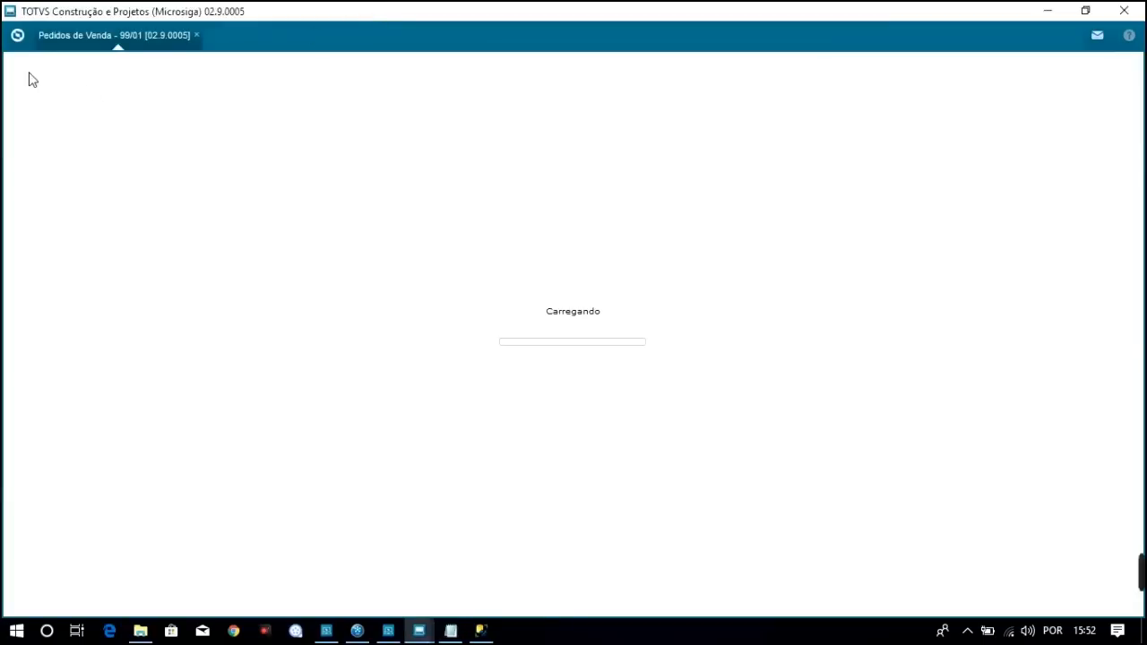
click(19, 39)
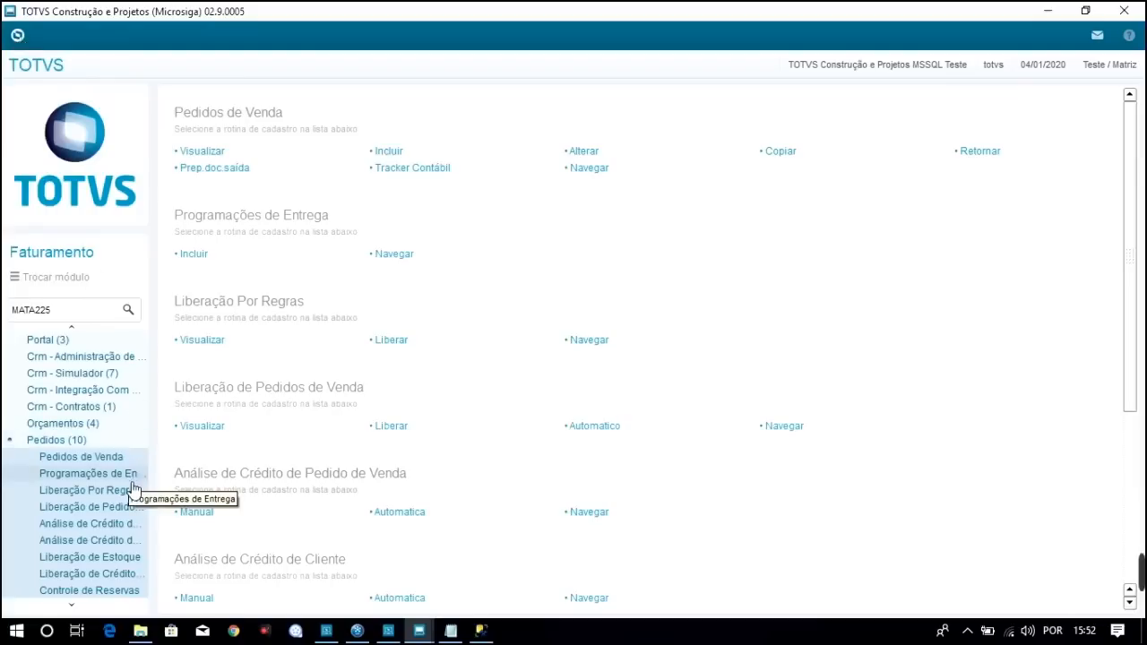
click(107, 529)
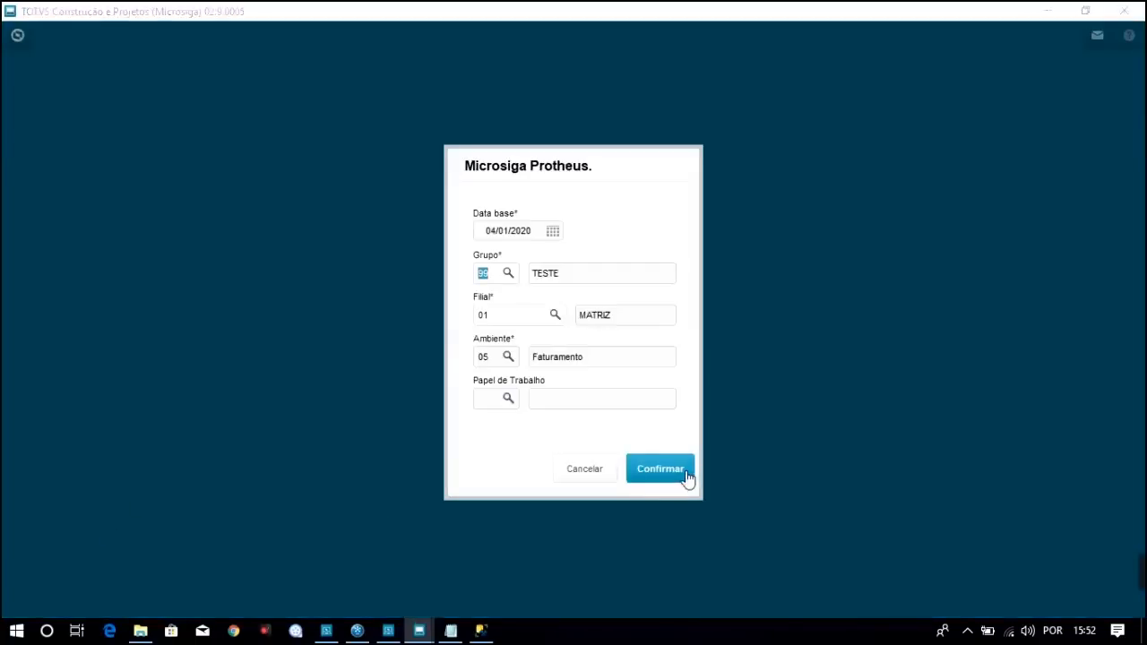
click(683, 475)
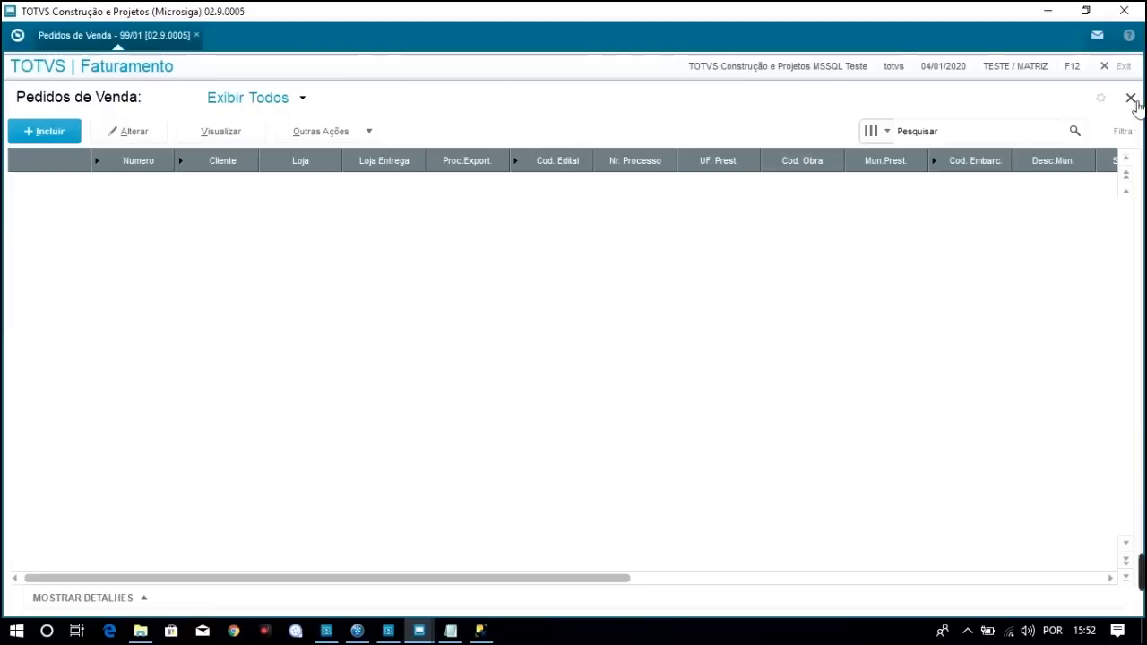
Refresh TOTVS_LG's tables in Object Explorer and locate dbo.SC5990, also checking dbo.SC7990
click(481, 630)
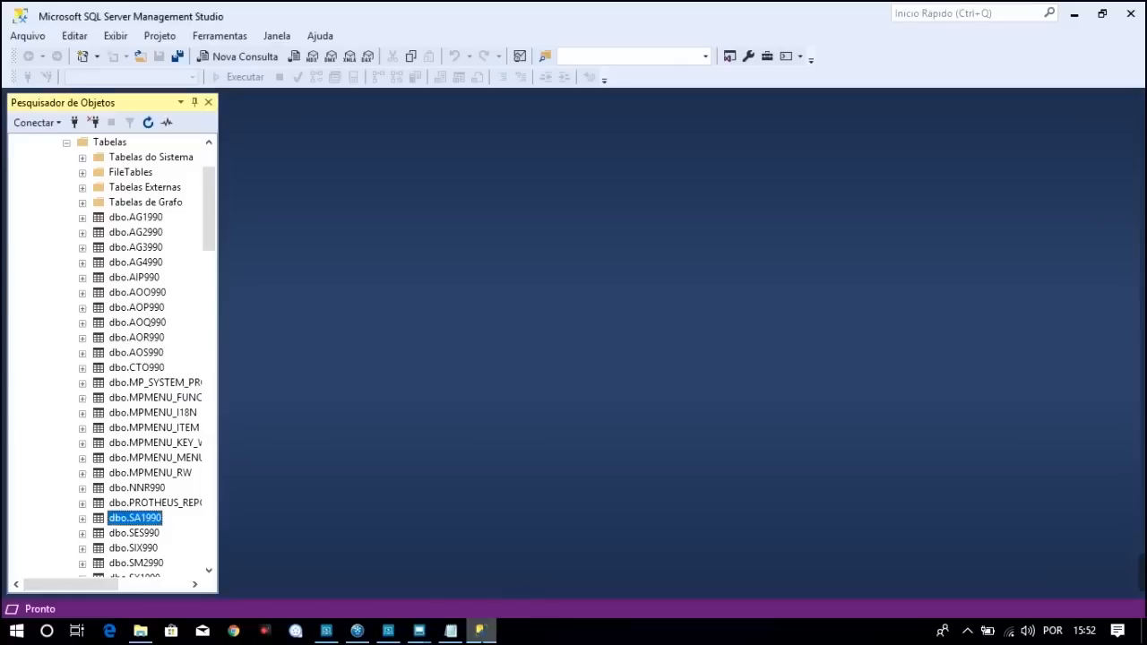
drag(215, 179, 209, 158)
click(117, 204)
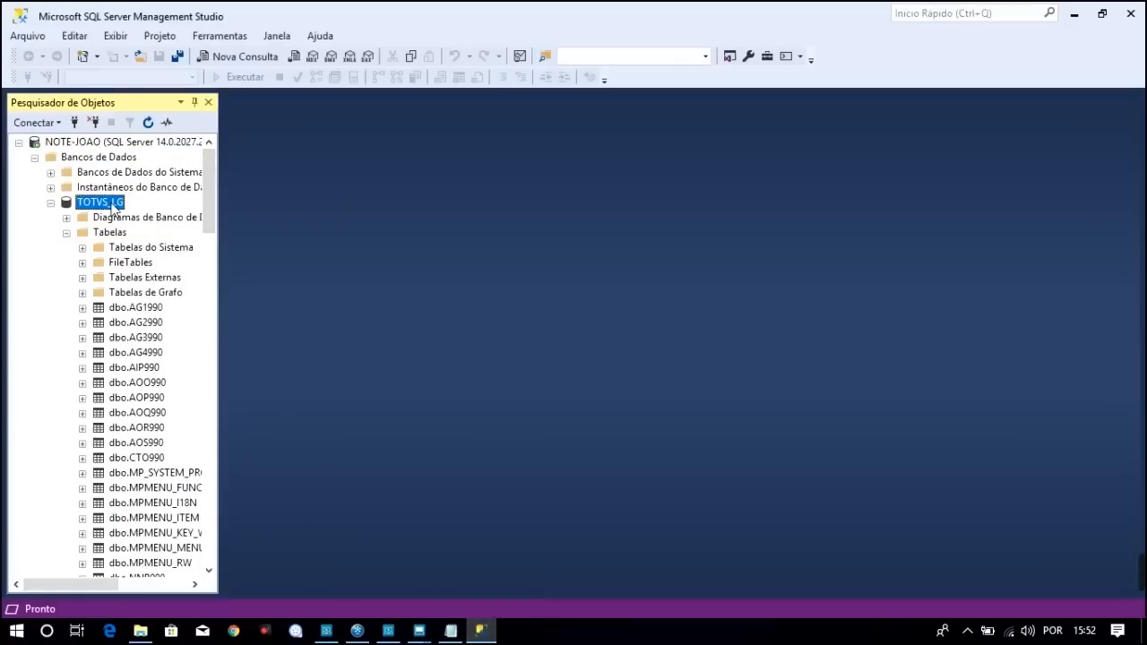
click(149, 123)
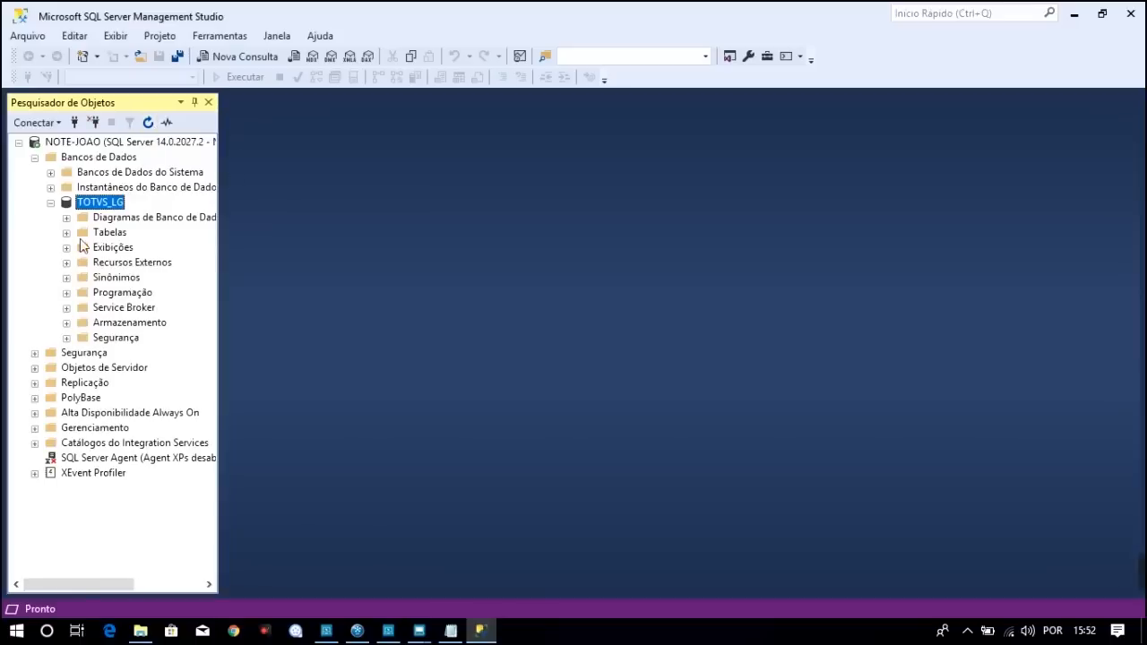
click(67, 234)
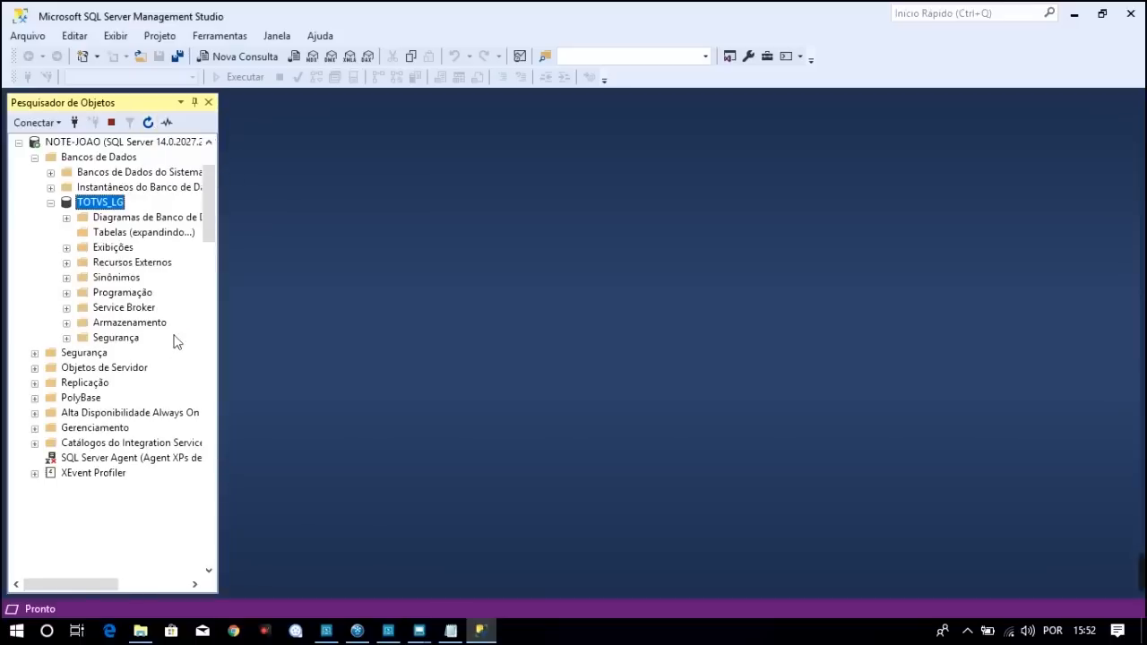
drag(206, 233, 208, 262)
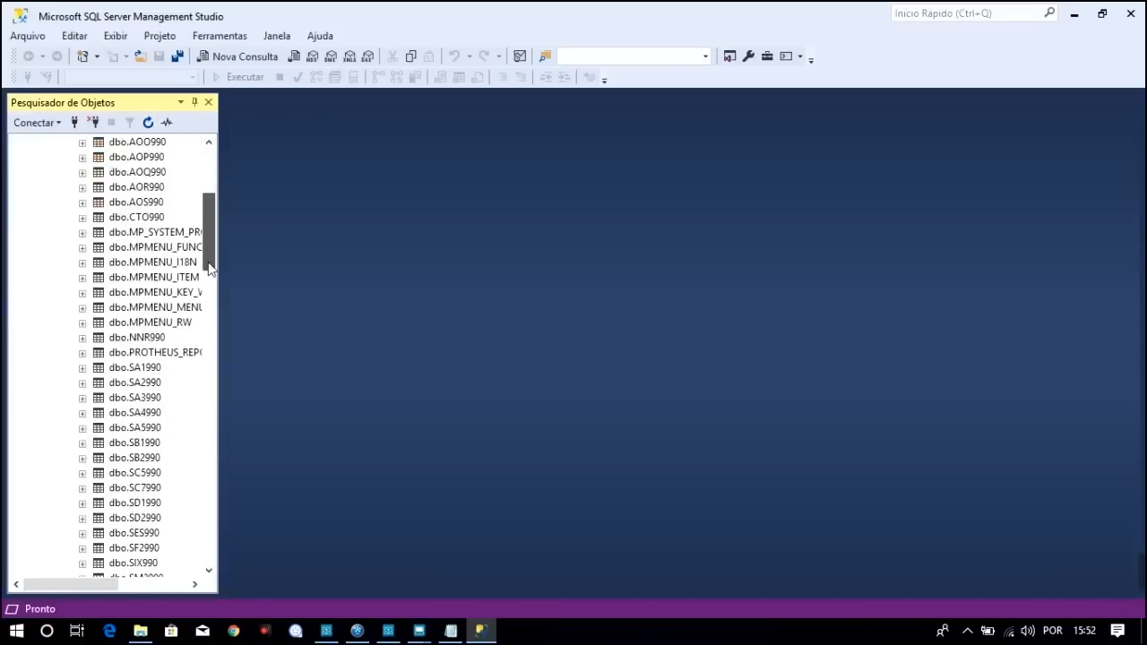
click(157, 474)
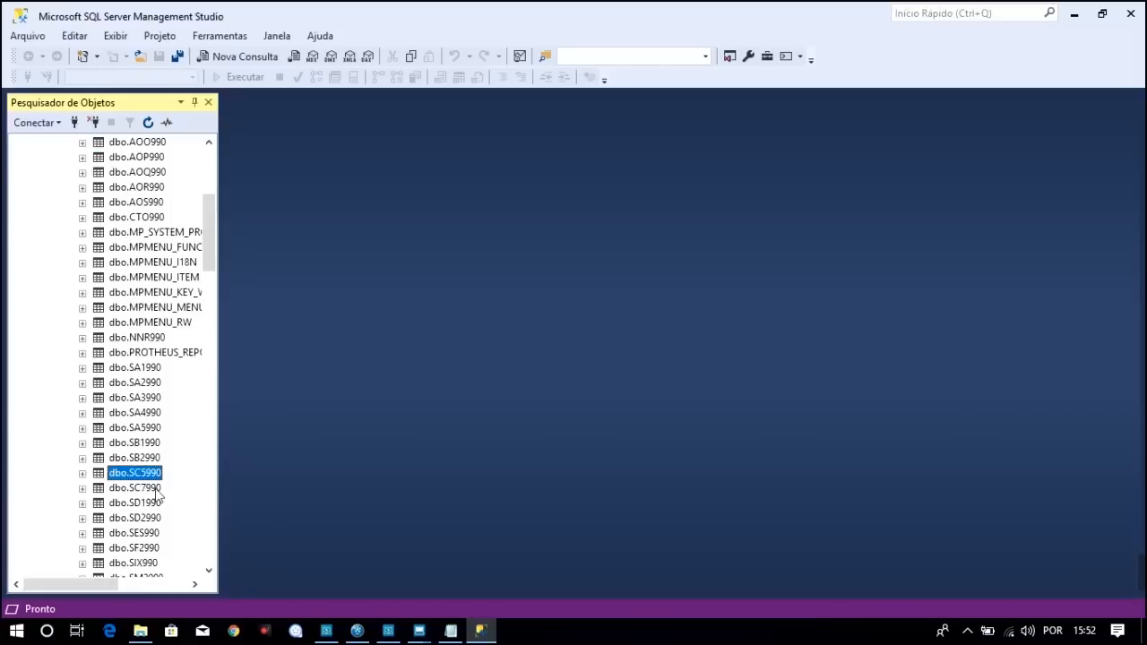
click(157, 489)
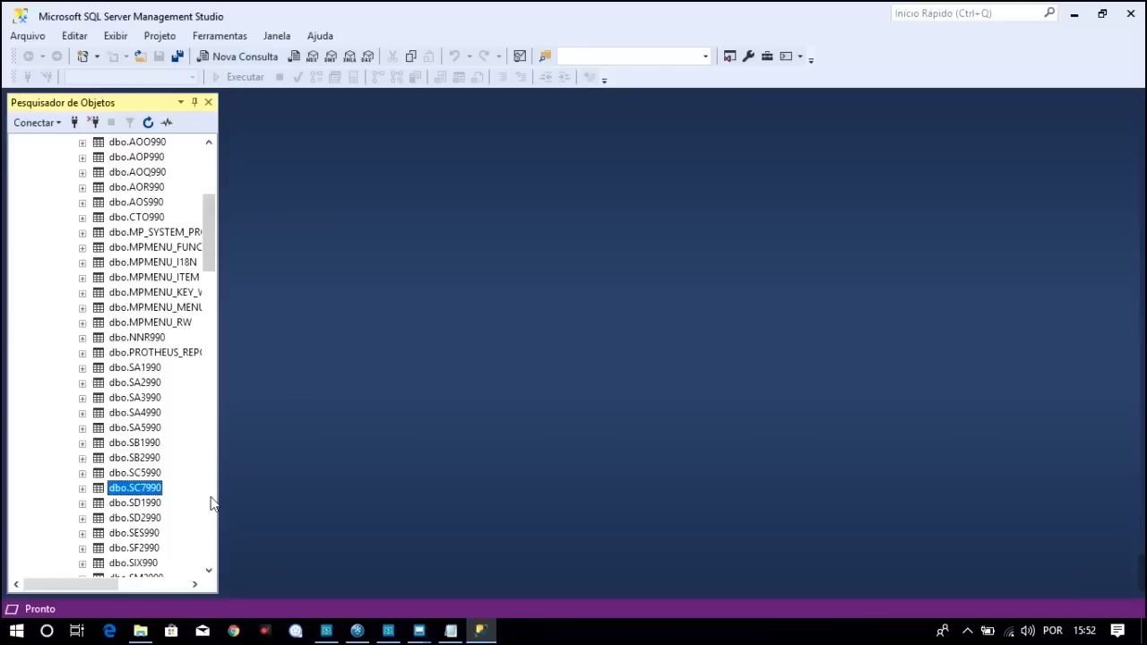
click(145, 474)
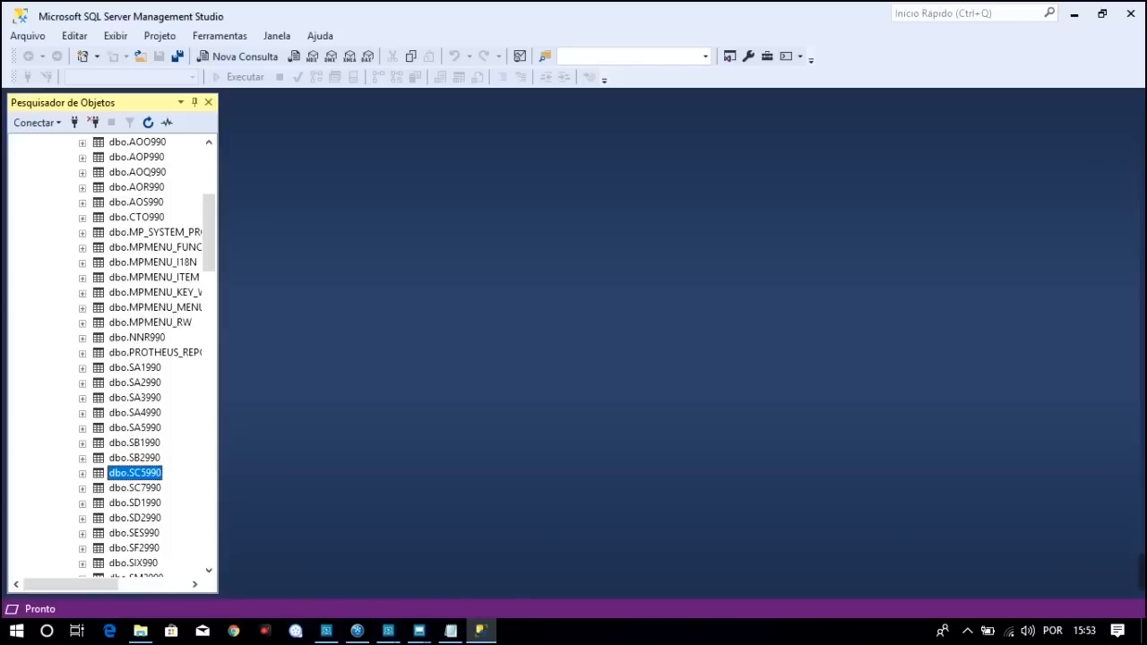
Accept the Somente Bloqueados parameter so the empty Liberacao de Credito browse opens, then return to SSMS
mouse_move(428, 631)
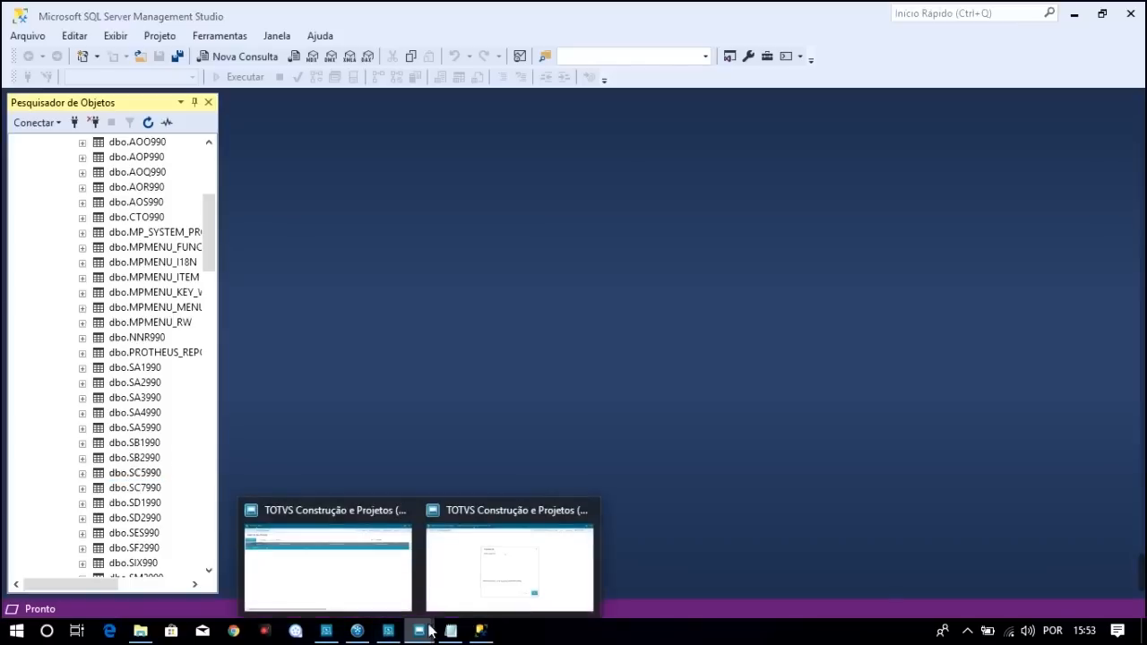
click(481, 566)
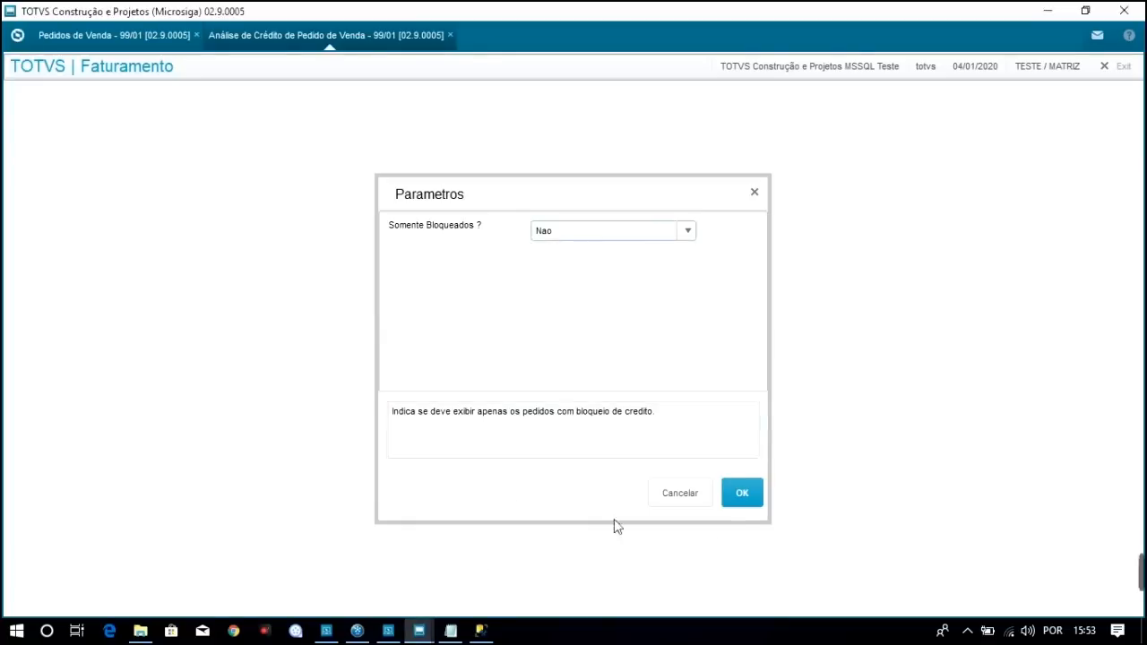
click(751, 499)
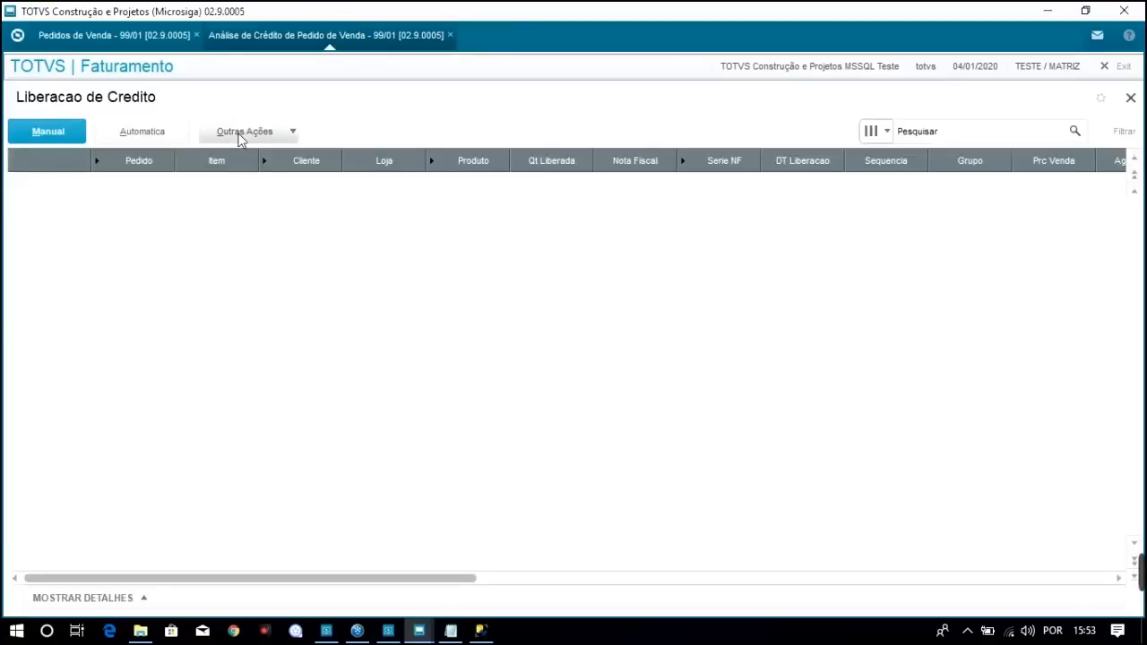
click(481, 631)
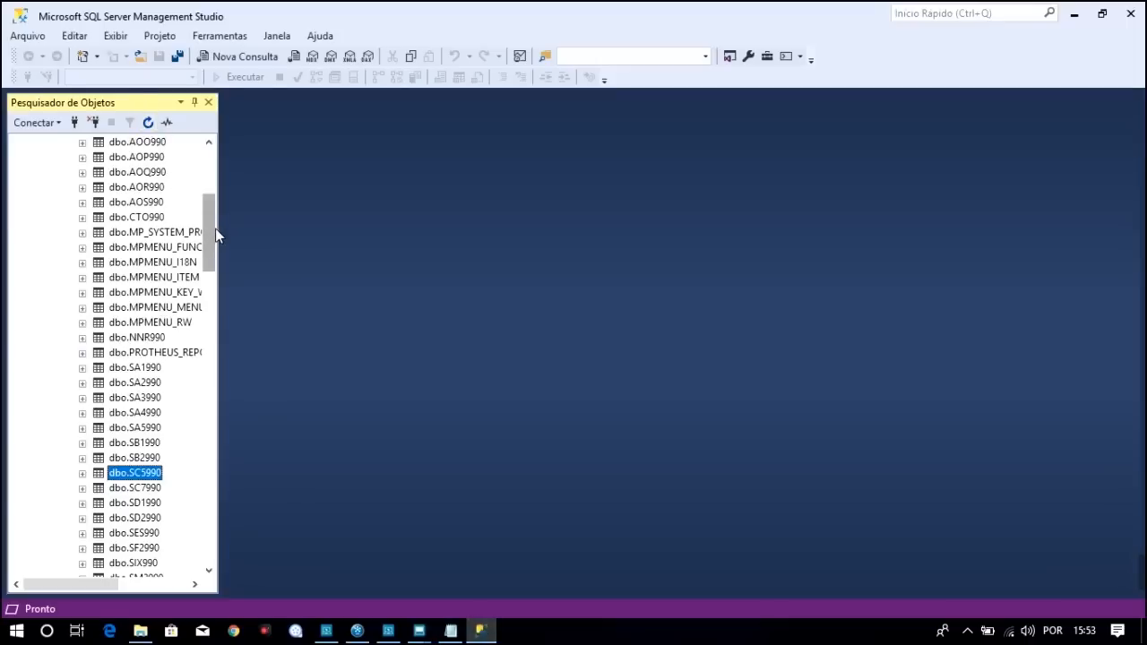
Refresh TOTVS_LG's tables to find dbo.SC9990, then bring back the Liberacao de Credito window
drag(215, 233, 215, 171)
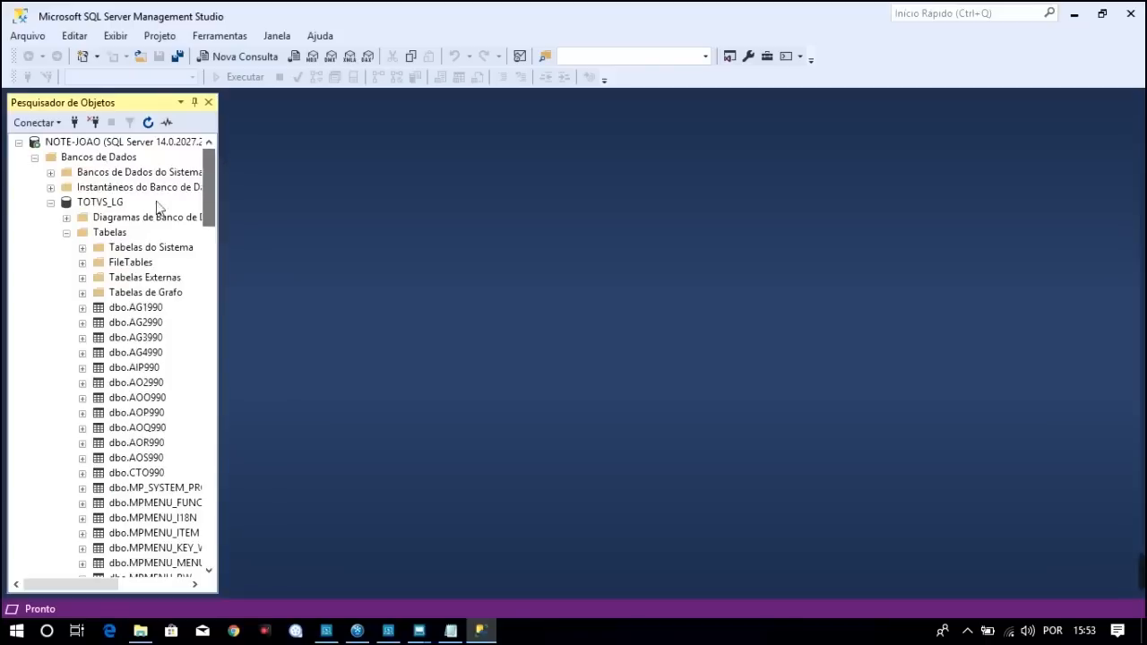
click(112, 203)
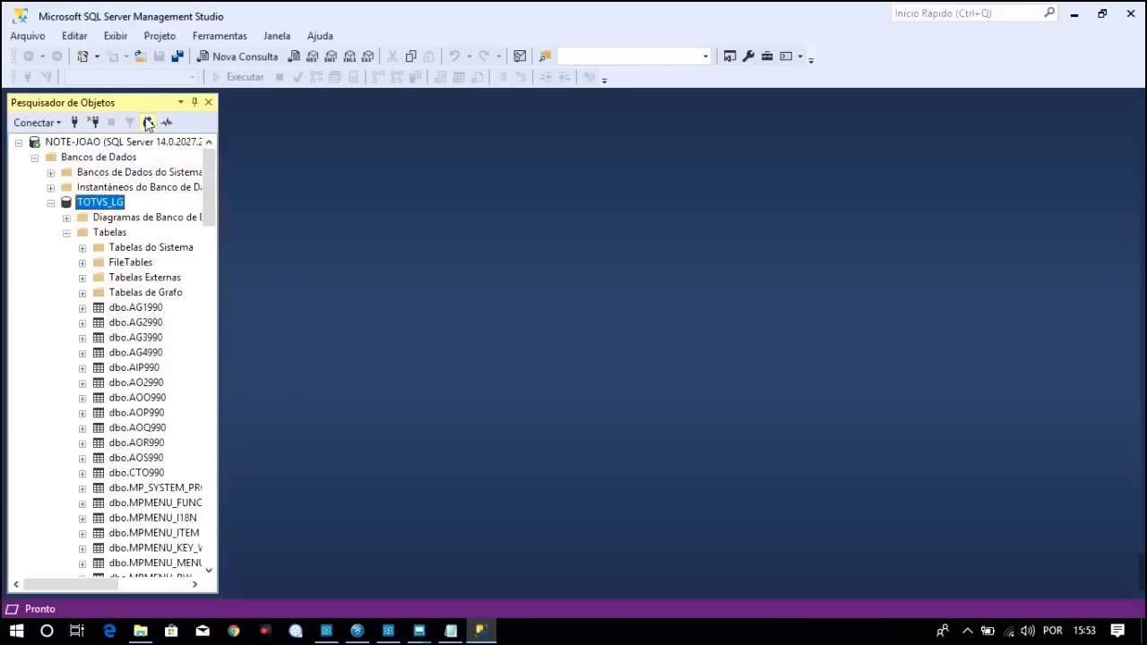
click(148, 122)
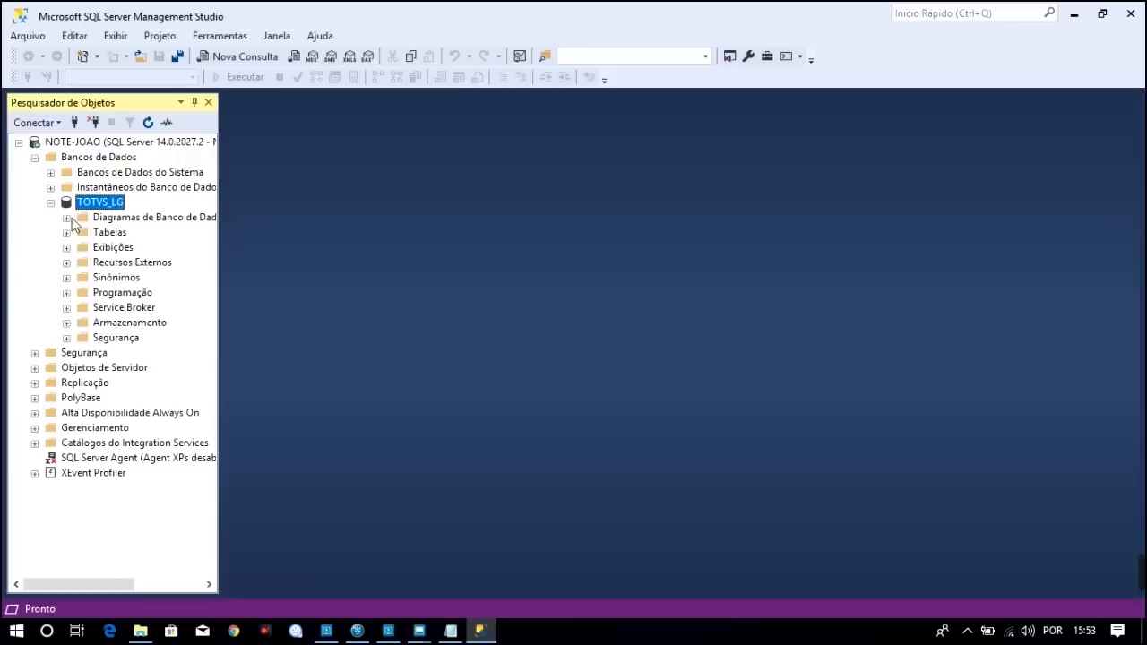
click(66, 232)
drag(217, 229, 211, 298)
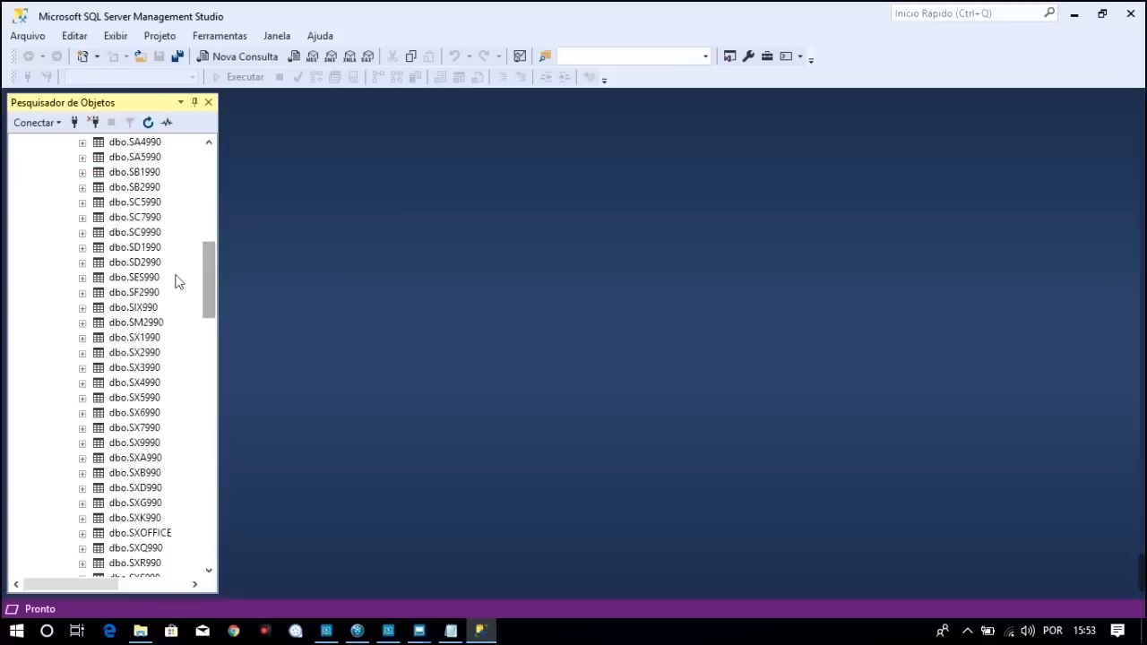
click(161, 234)
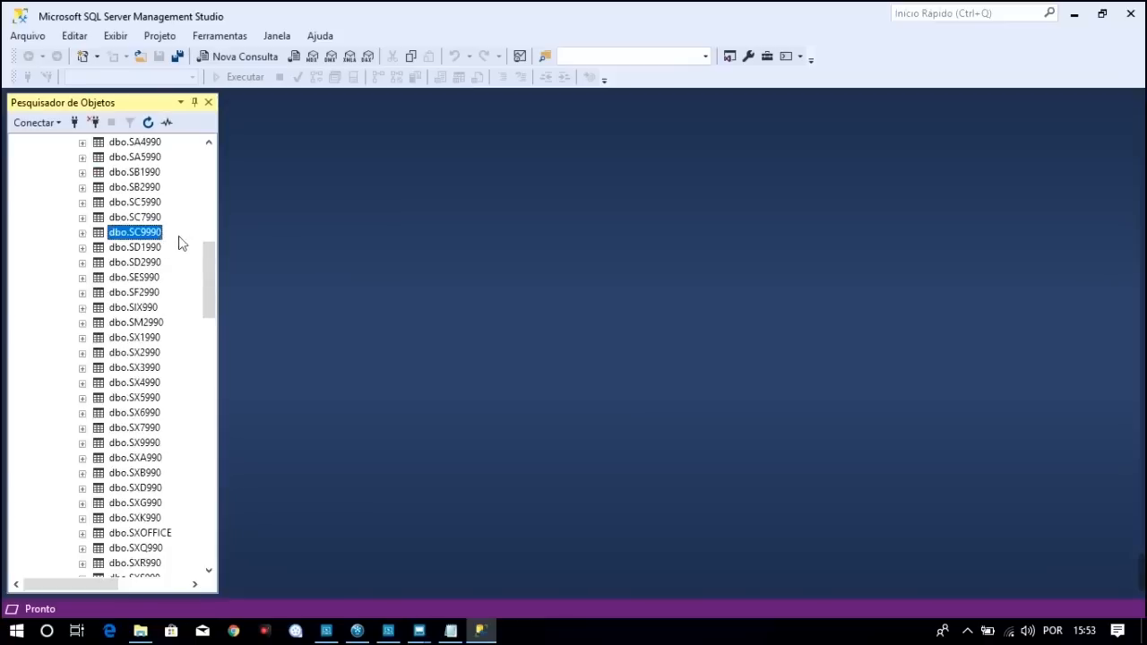
click(418, 630)
click(484, 596)
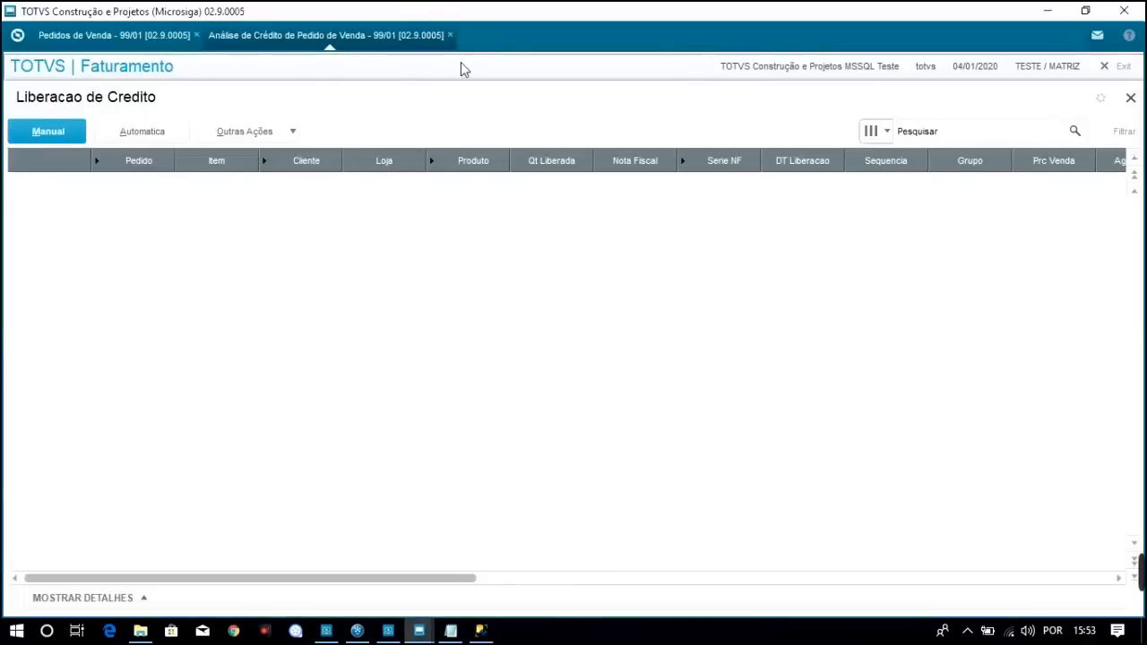
Close Liberacao de Credito and start a new sales order, inspecting row 01's Produto, Unidade and Quantidade cells
click(1131, 99)
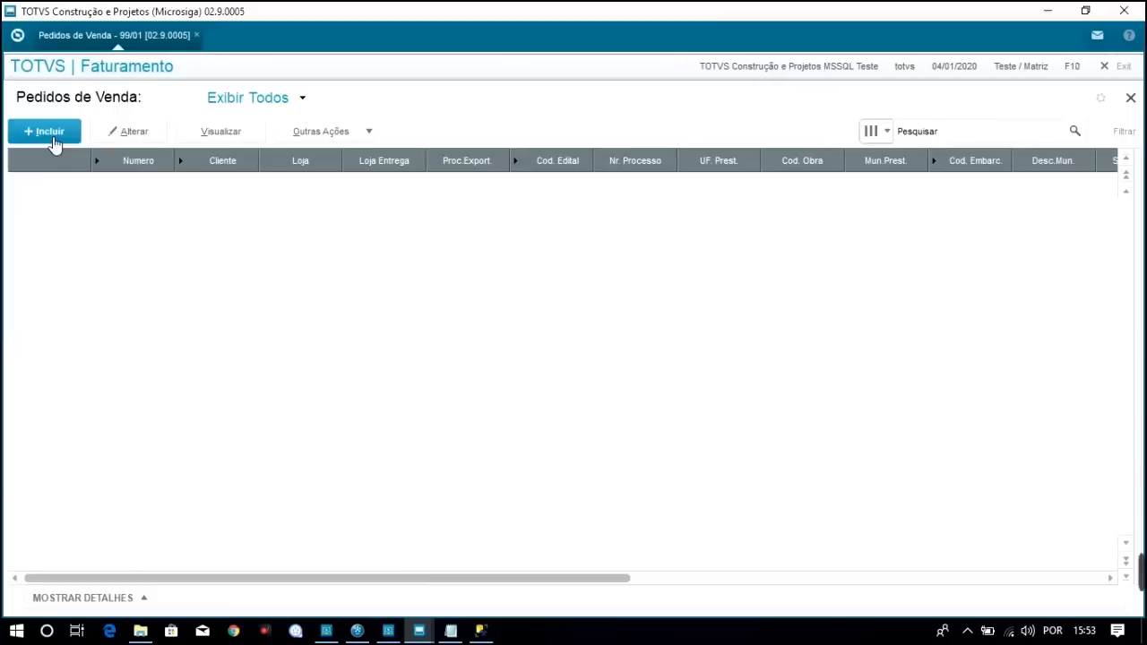
click(53, 144)
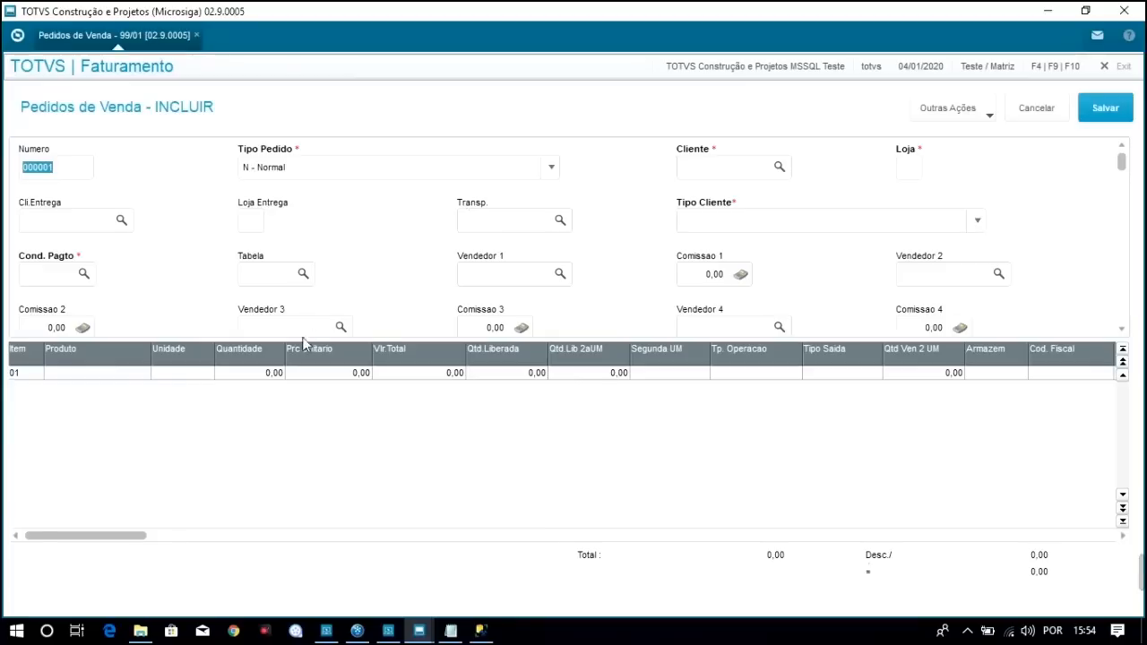
click(131, 376)
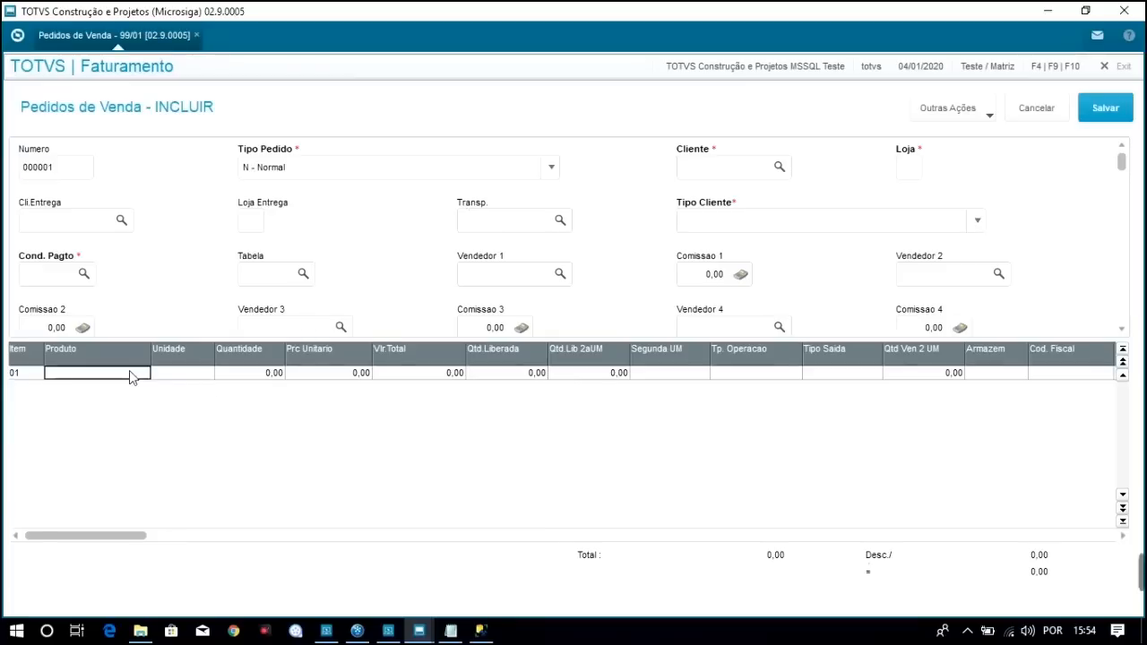
click(176, 375)
click(274, 377)
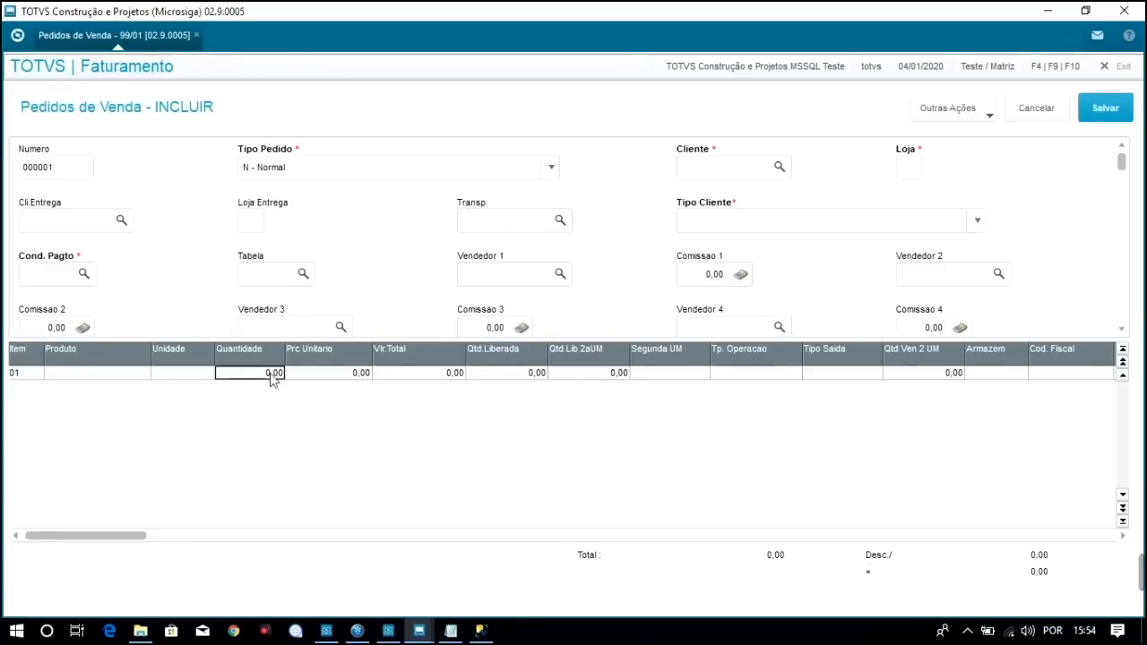
click(100, 378)
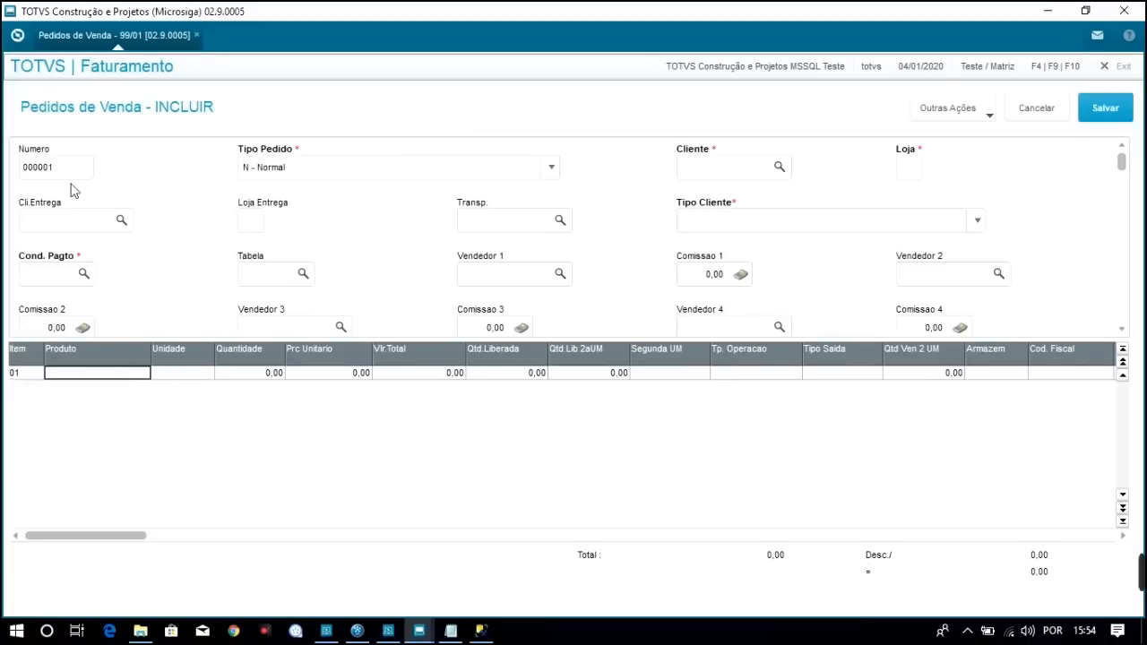
Keep order type N - Normal, then cancel the new order and close the sales orders list
click(296, 171)
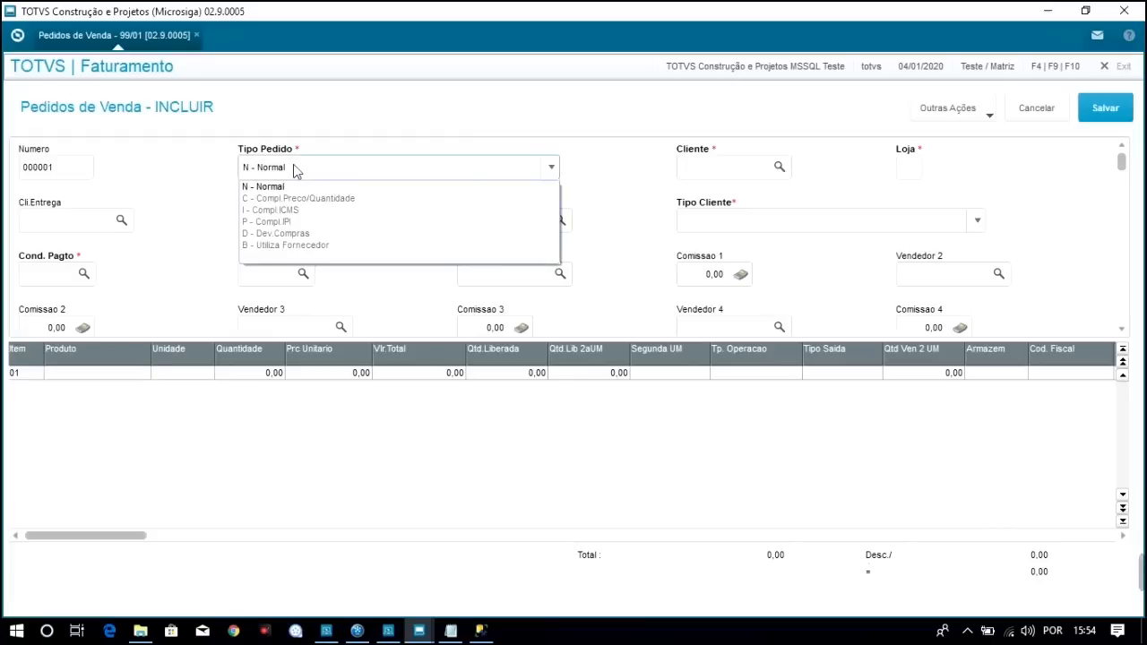
click(295, 170)
click(711, 177)
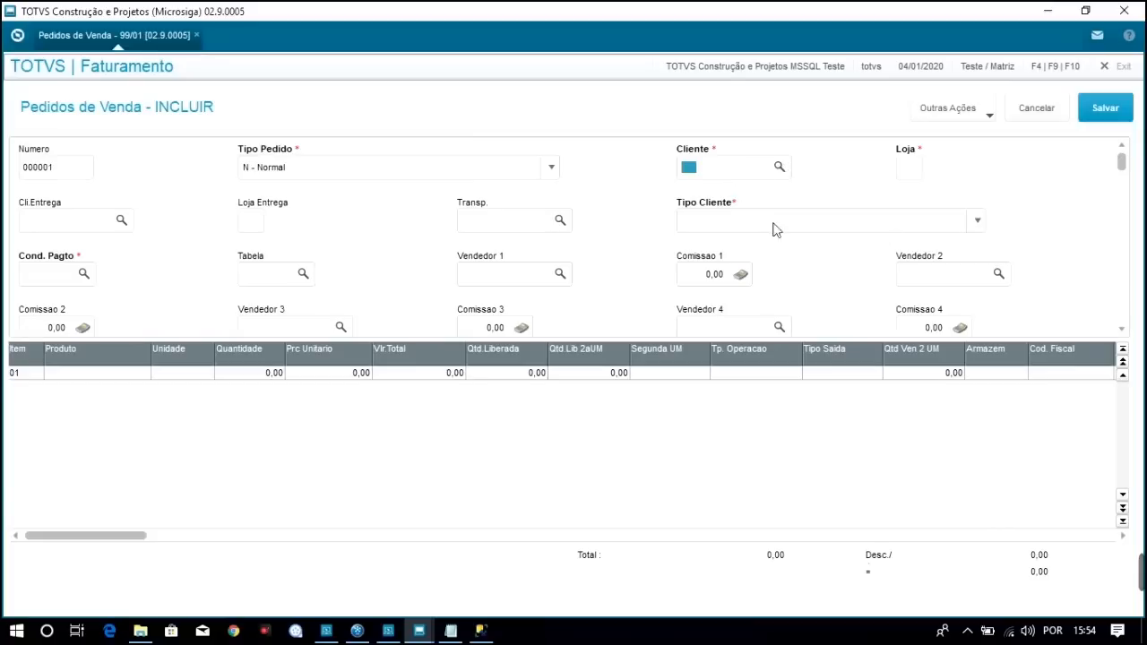
click(1038, 110)
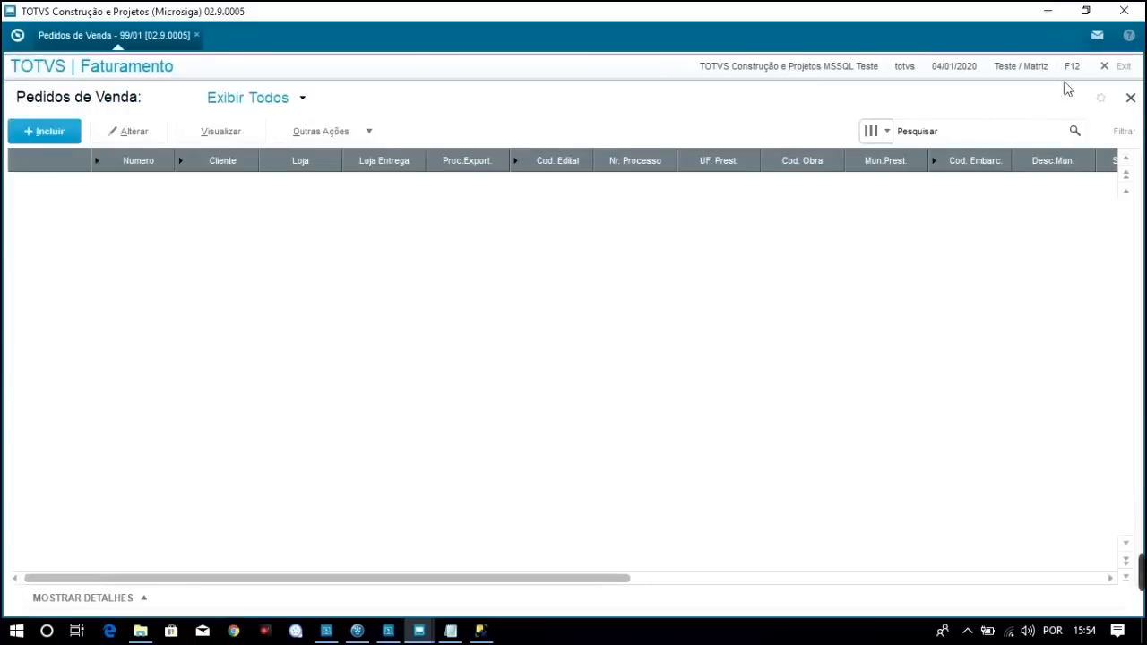
click(1130, 98)
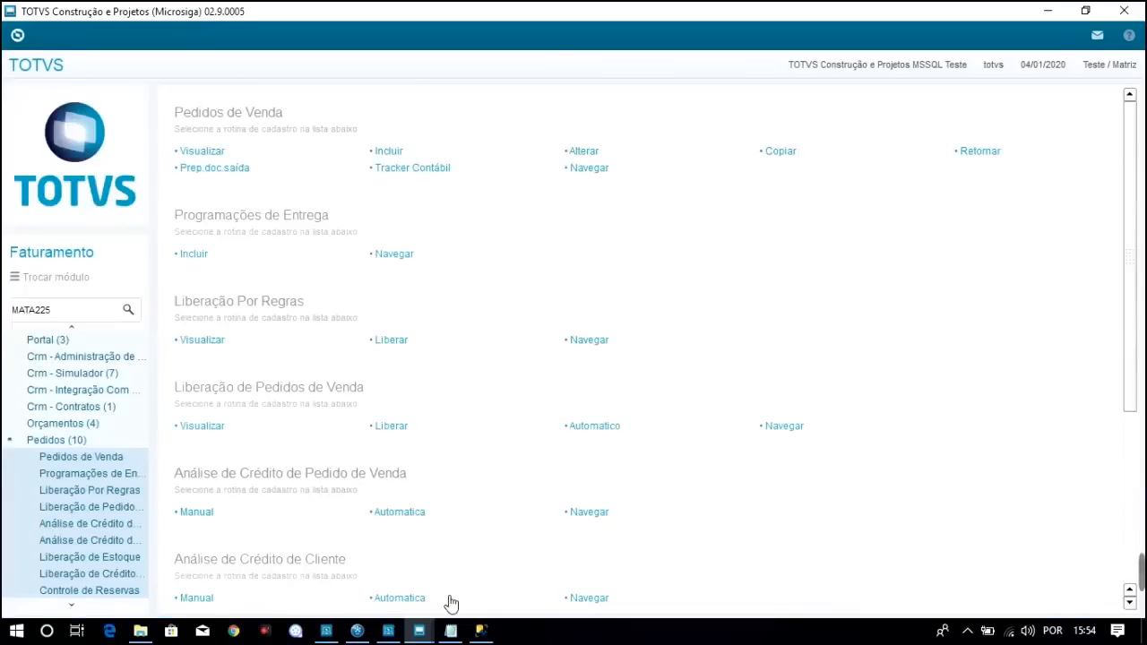
Refresh TOTVS_LG's tables to confirm dbo.SC5990 and dbo.SC6990, then view the course table notes at SD1
click(481, 630)
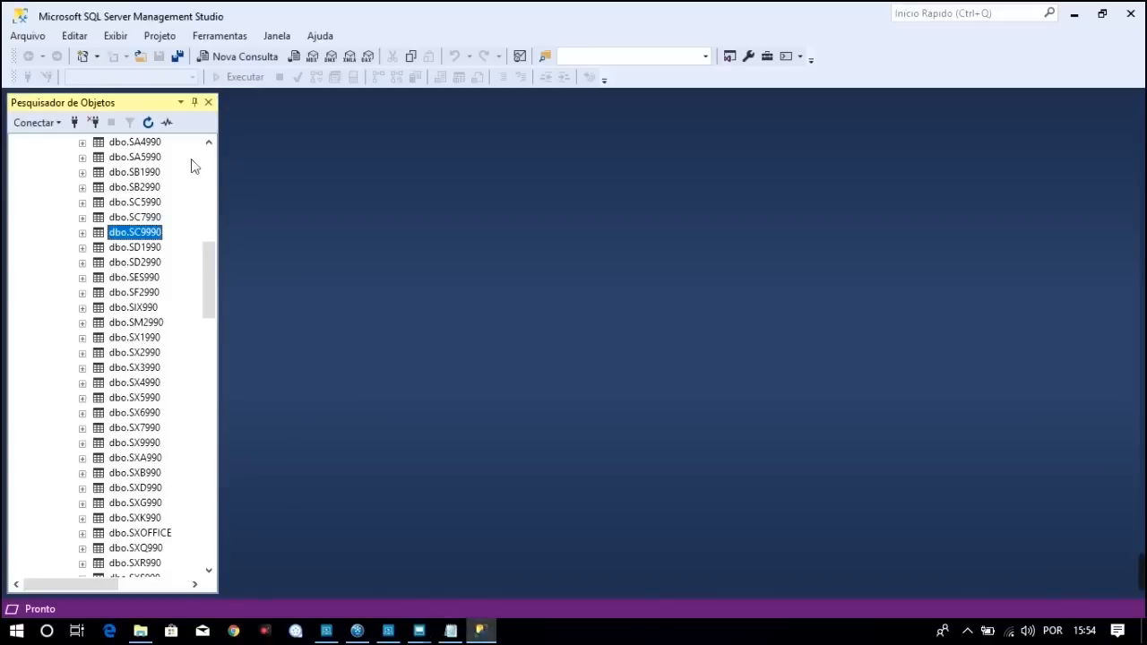
drag(205, 258, 204, 157)
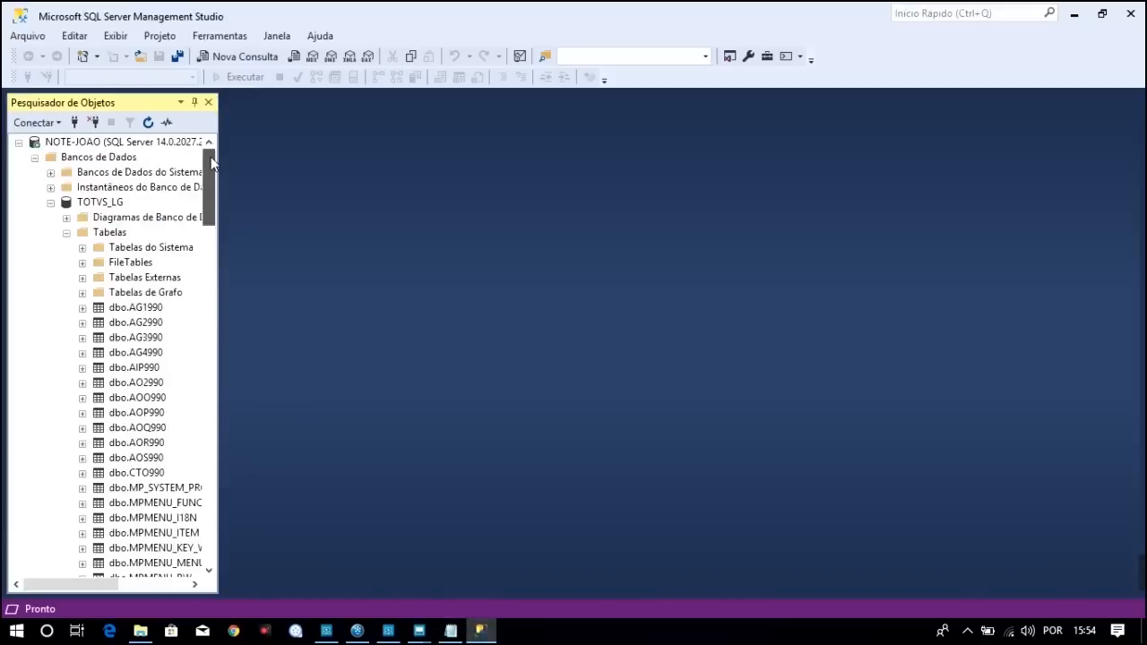
click(100, 202)
click(148, 122)
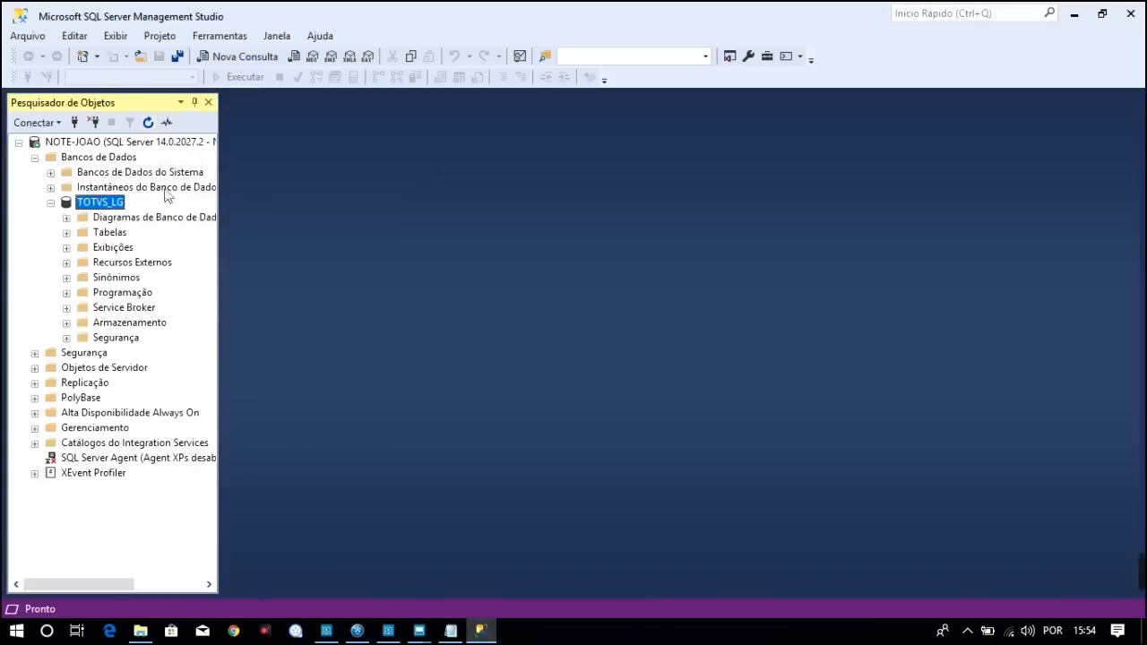
click(67, 232)
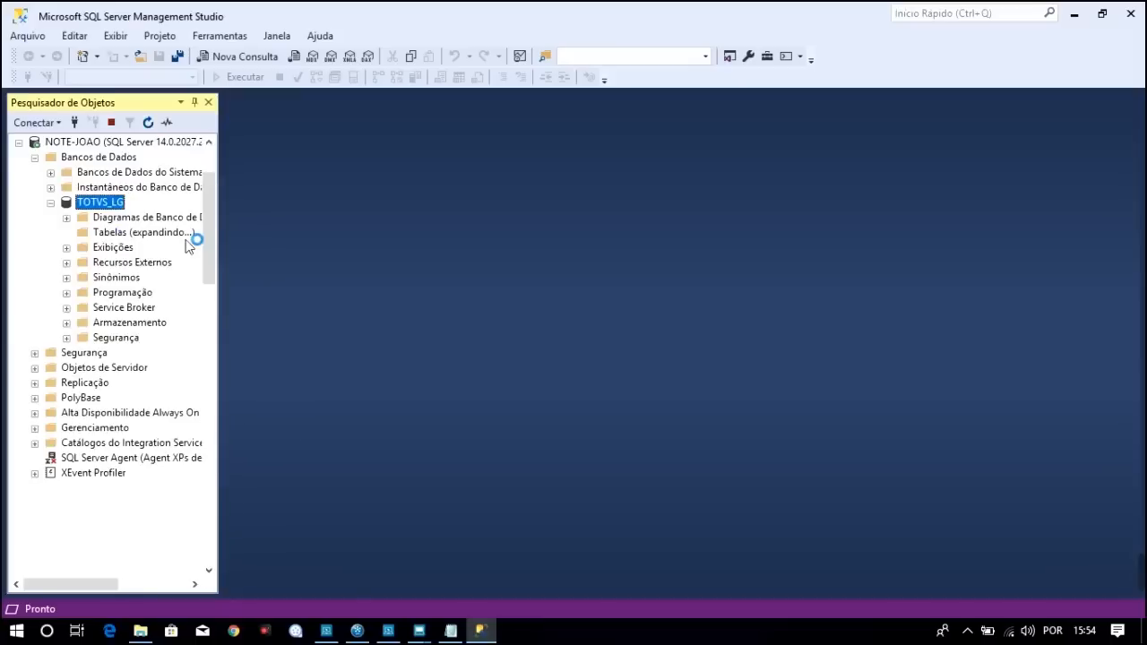
drag(208, 211, 209, 266)
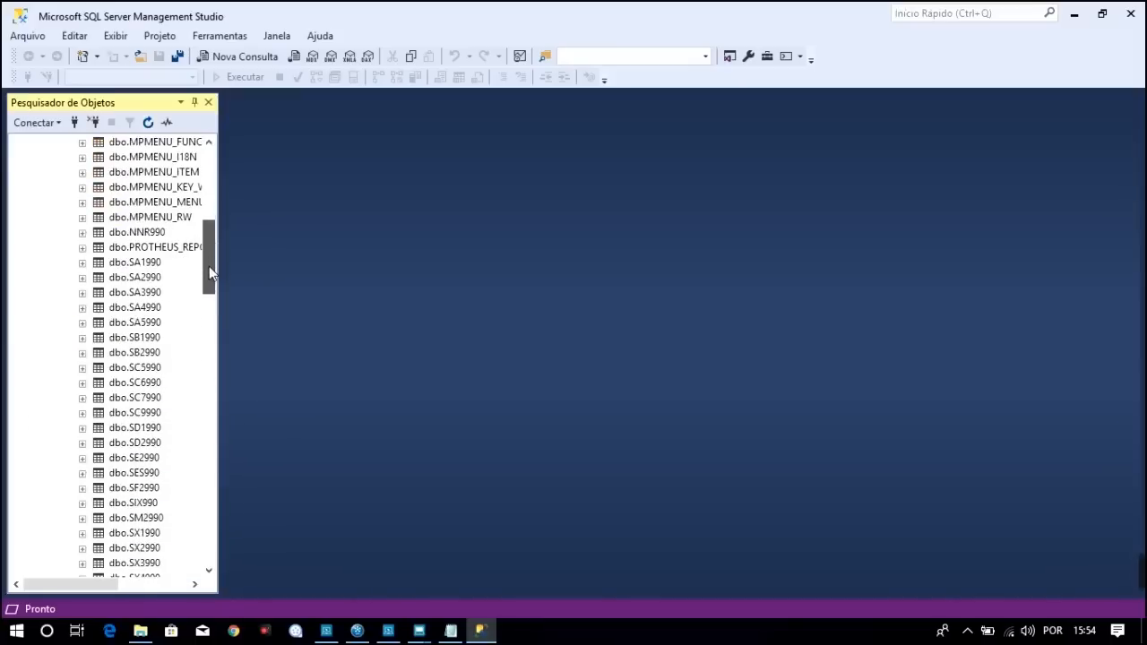
click(160, 367)
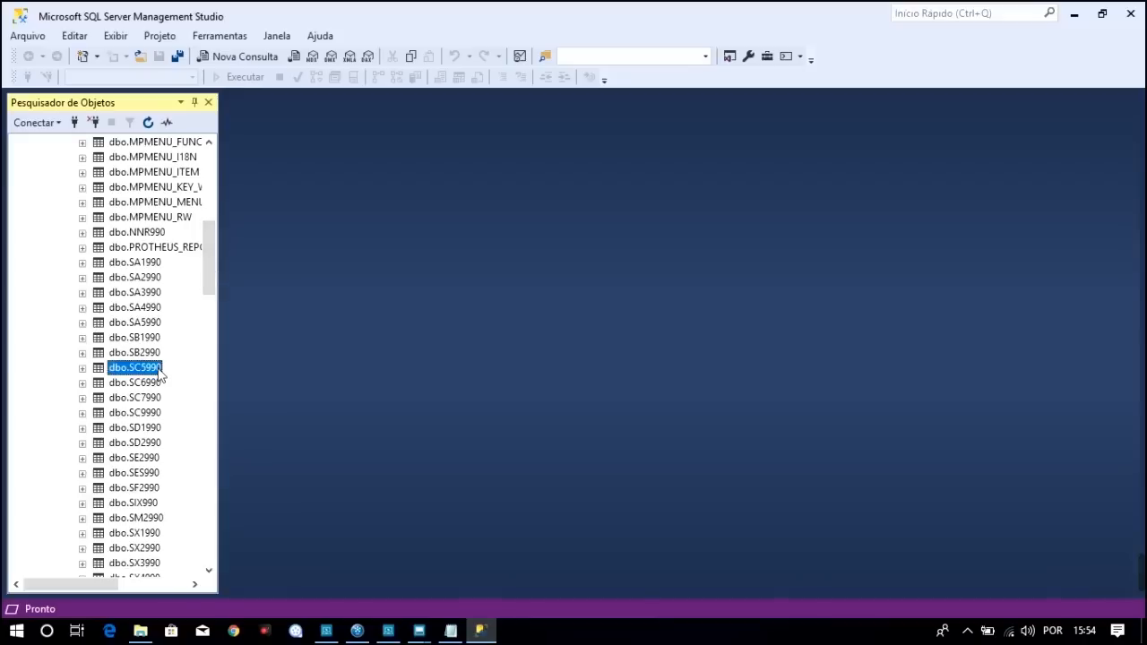
click(151, 383)
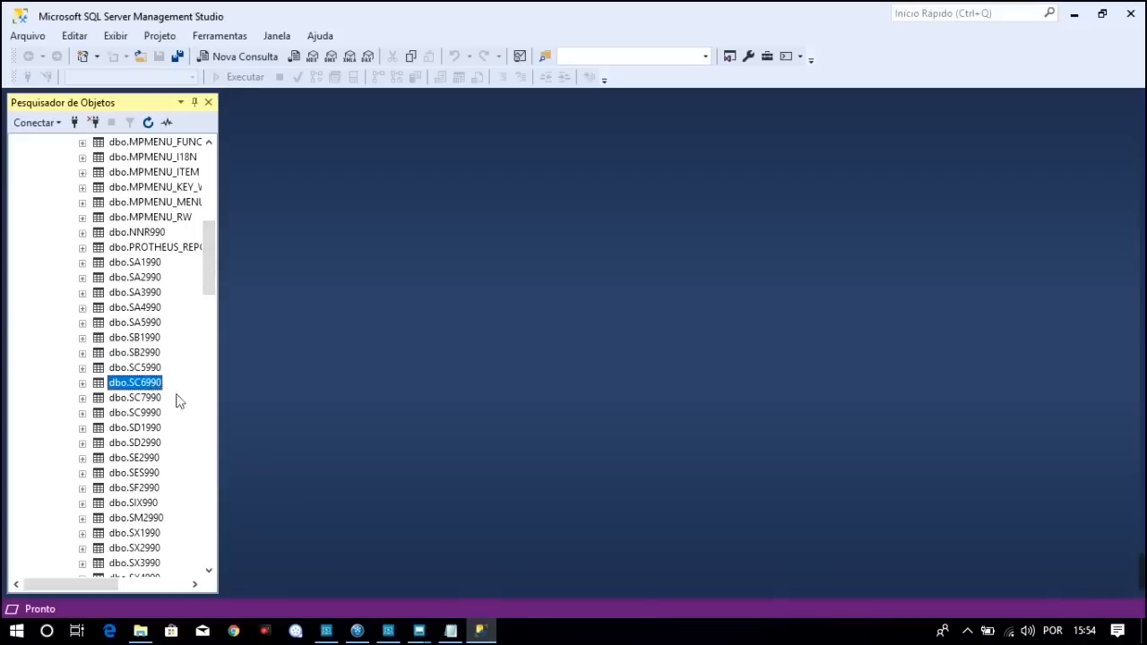
key(alt+Tab)
click(49, 239)
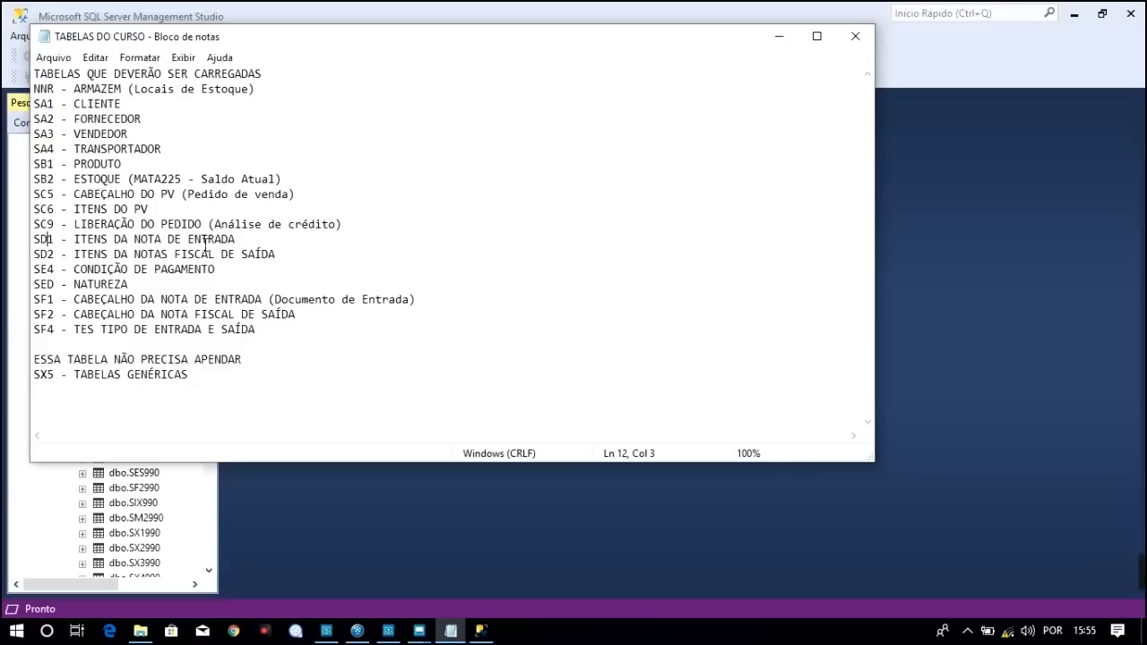
click(208, 240)
click(226, 242)
click(242, 256)
click(115, 255)
click(117, 245)
click(119, 263)
click(44, 245)
click(44, 317)
mouse_move(419, 631)
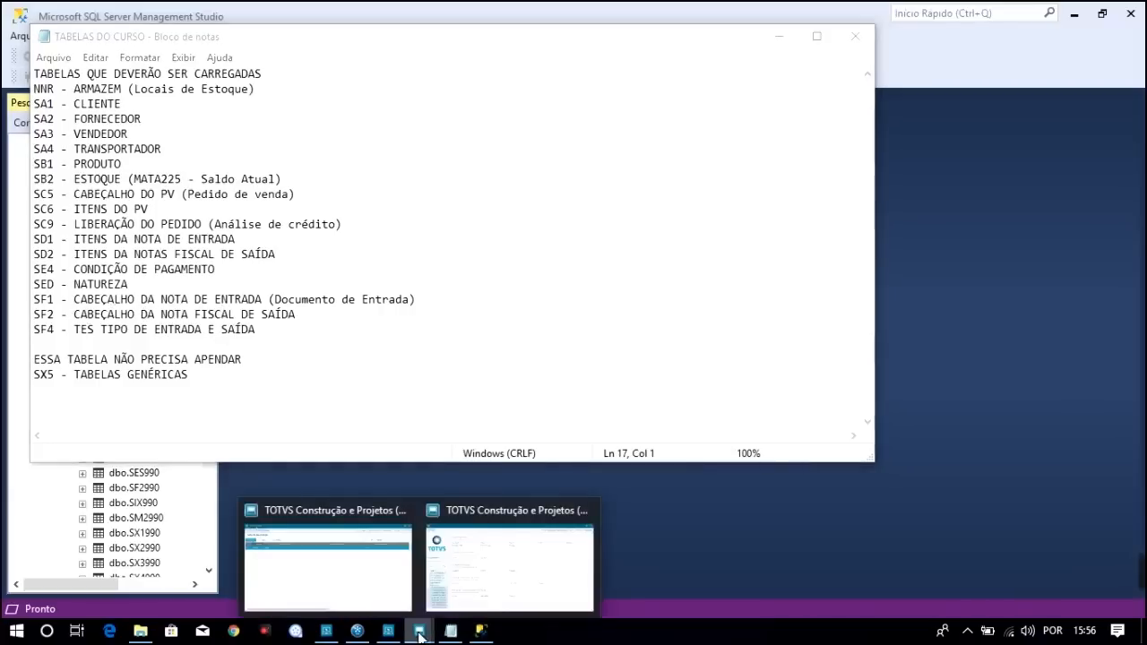
Switch the session to the Compras module by setting Ambiente to 02
click(472, 593)
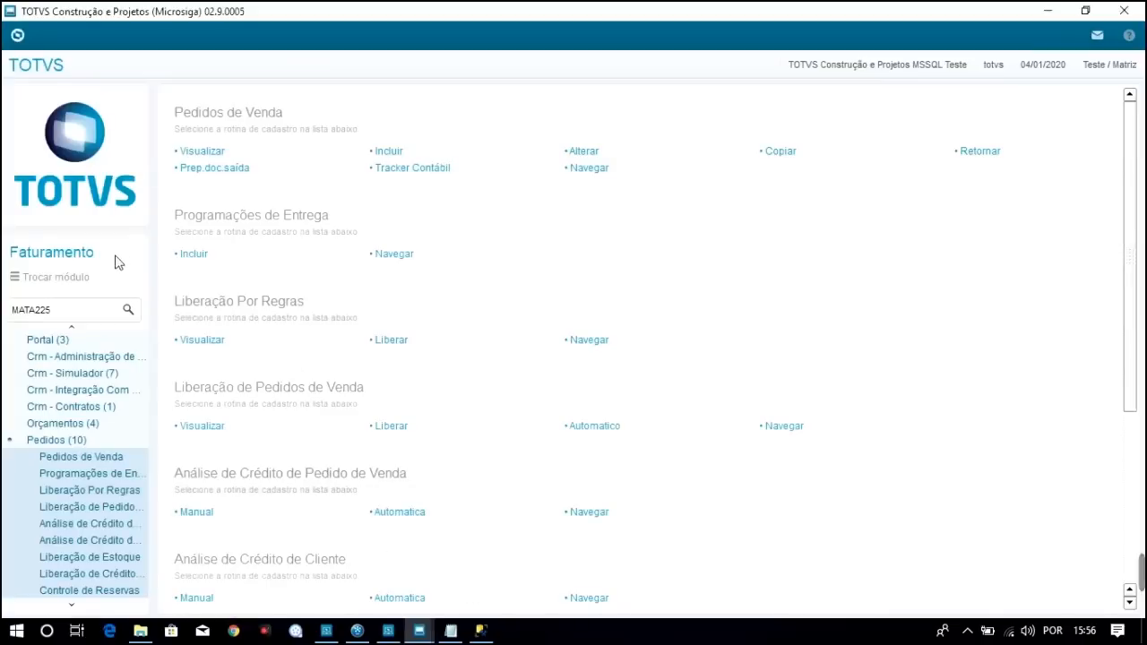
click(87, 277)
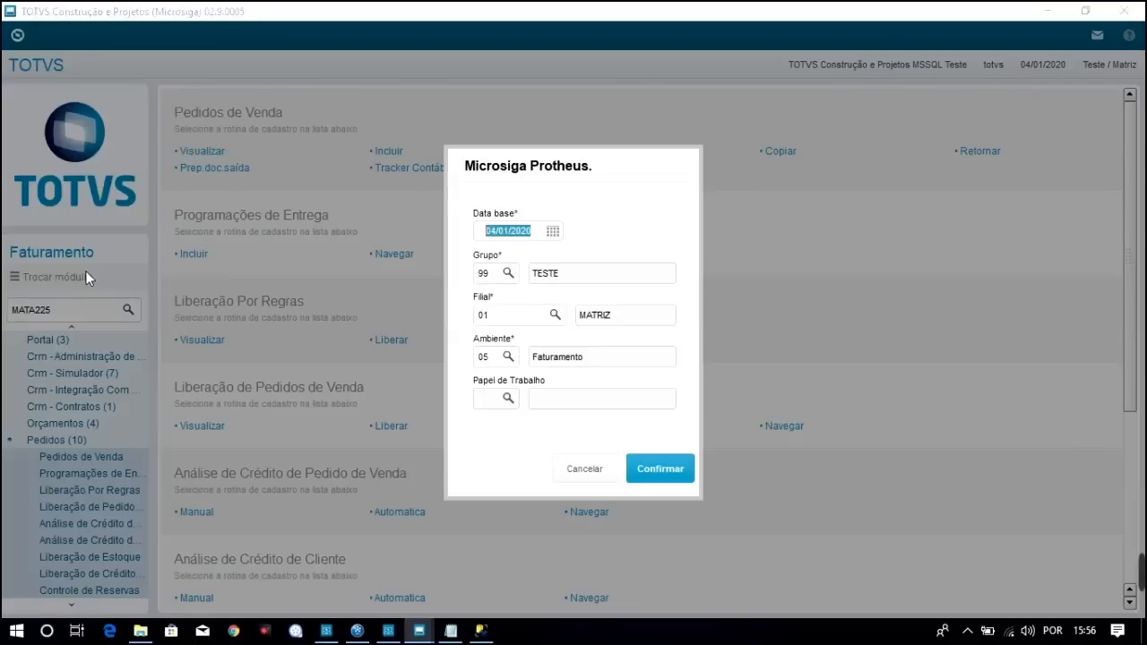
click(496, 367)
text(2)
click(675, 474)
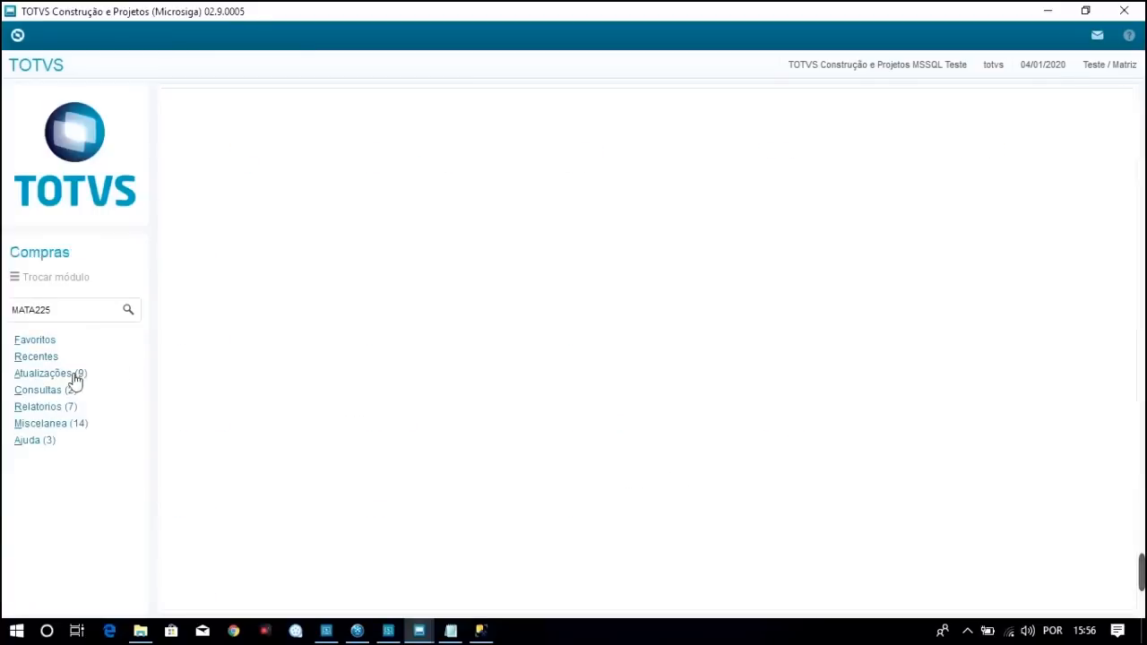
Launch Documento Entrada from Atualizações > Movimentos and confirm the session settings
click(72, 375)
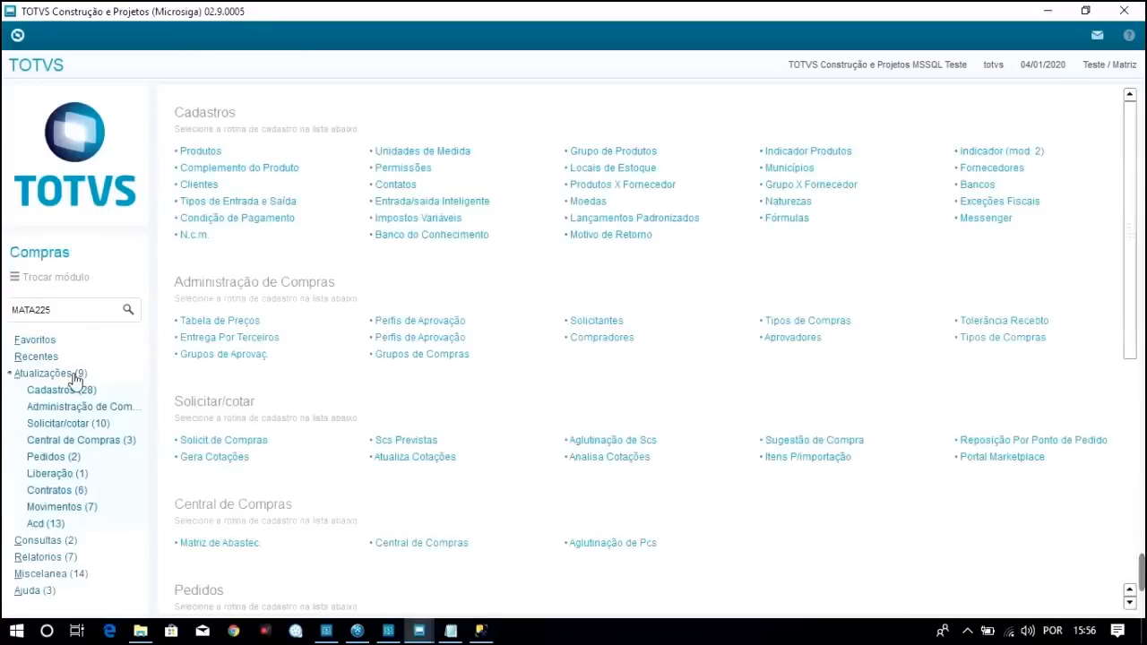
click(78, 508)
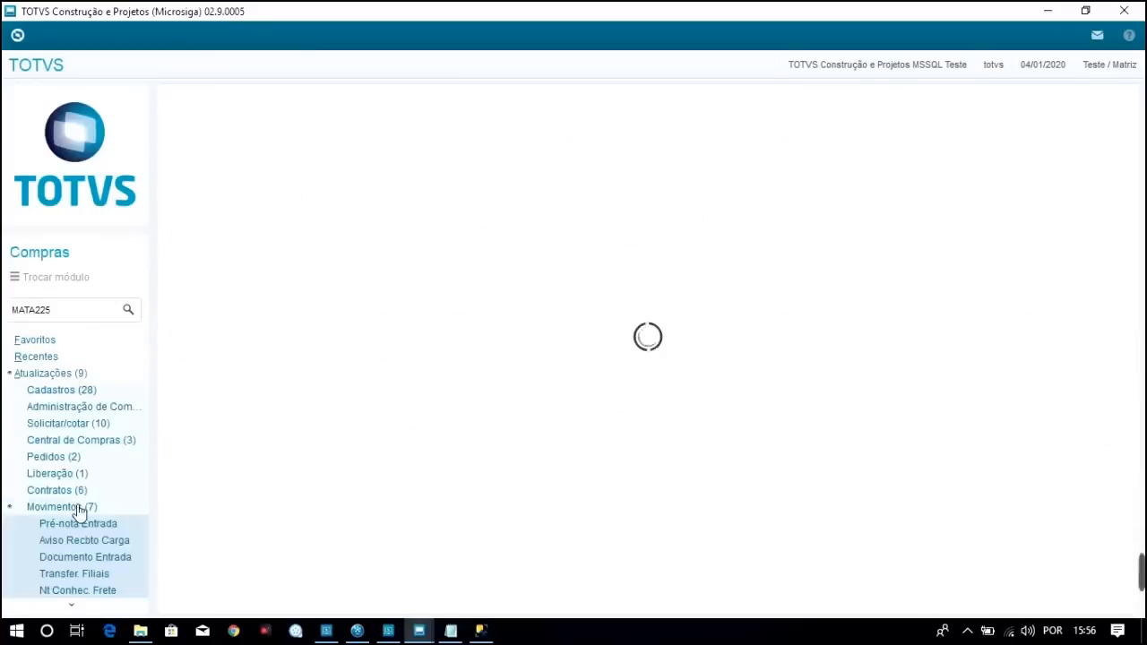
click(74, 606)
click(107, 471)
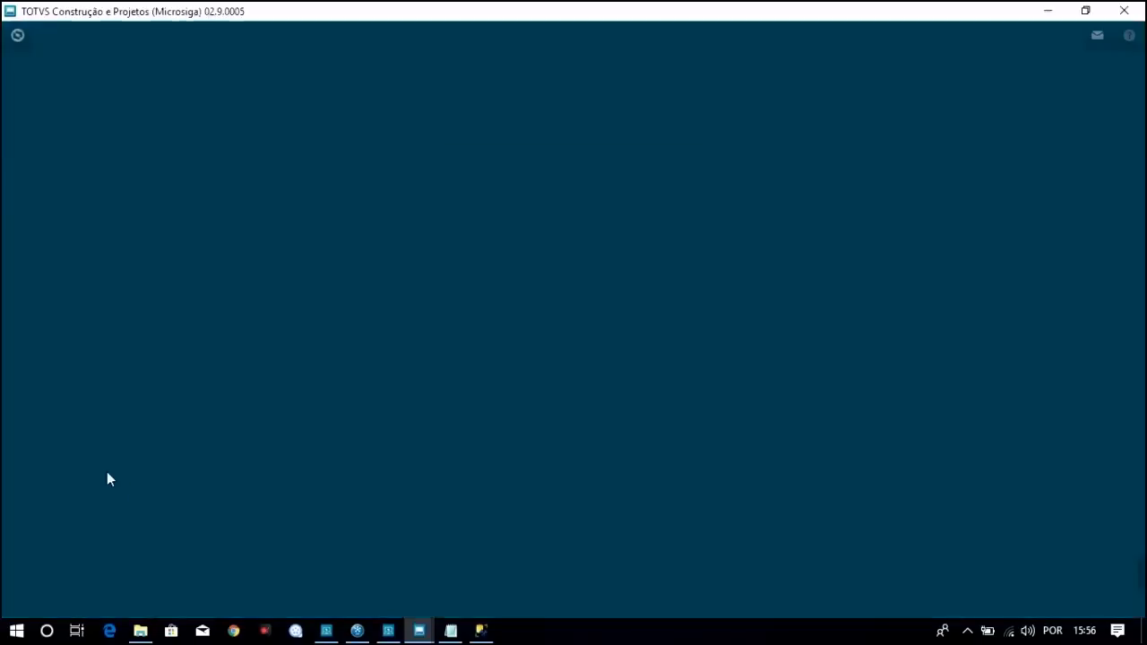
click(685, 481)
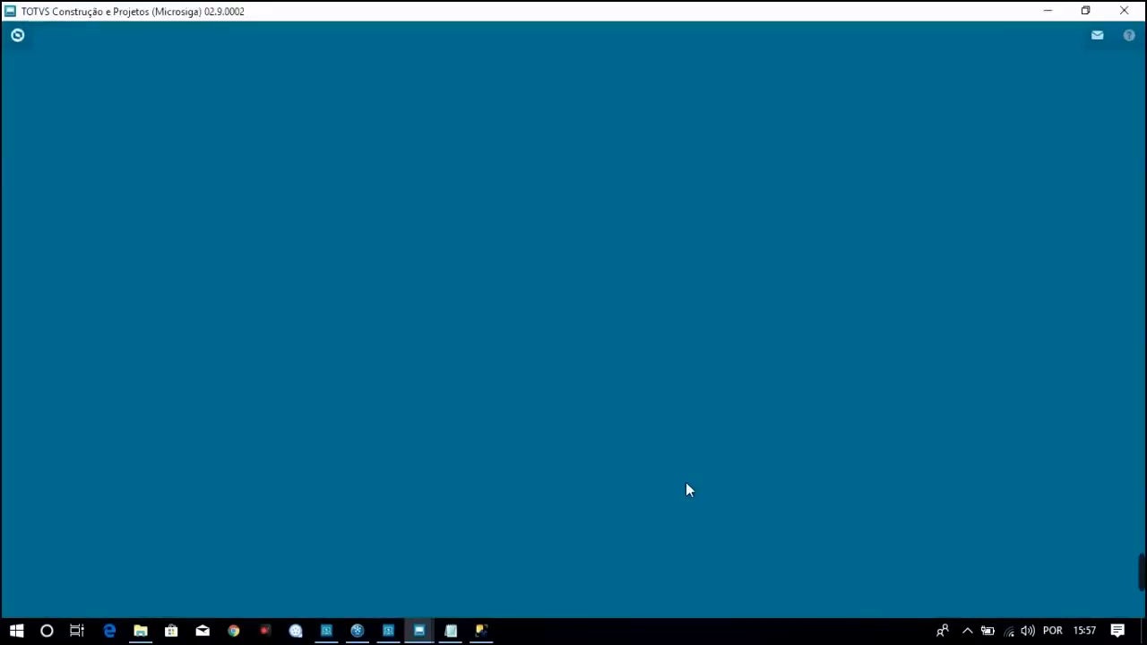
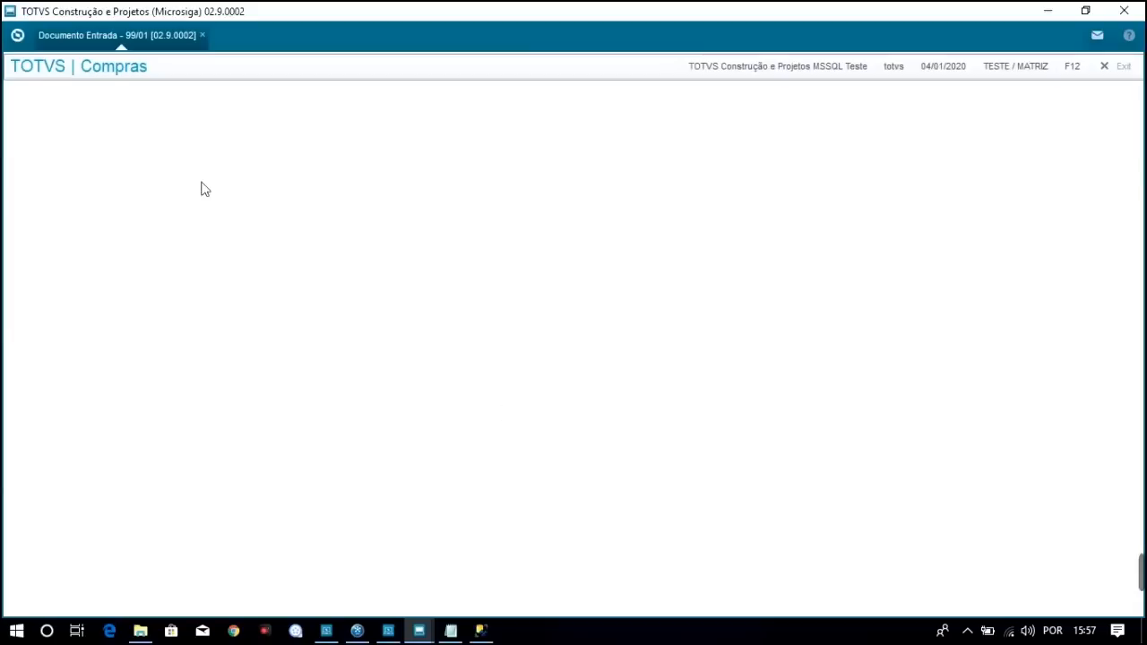
Bring up the TABELAS DO CURSO notes and mark the SD1 entry
click(452, 631)
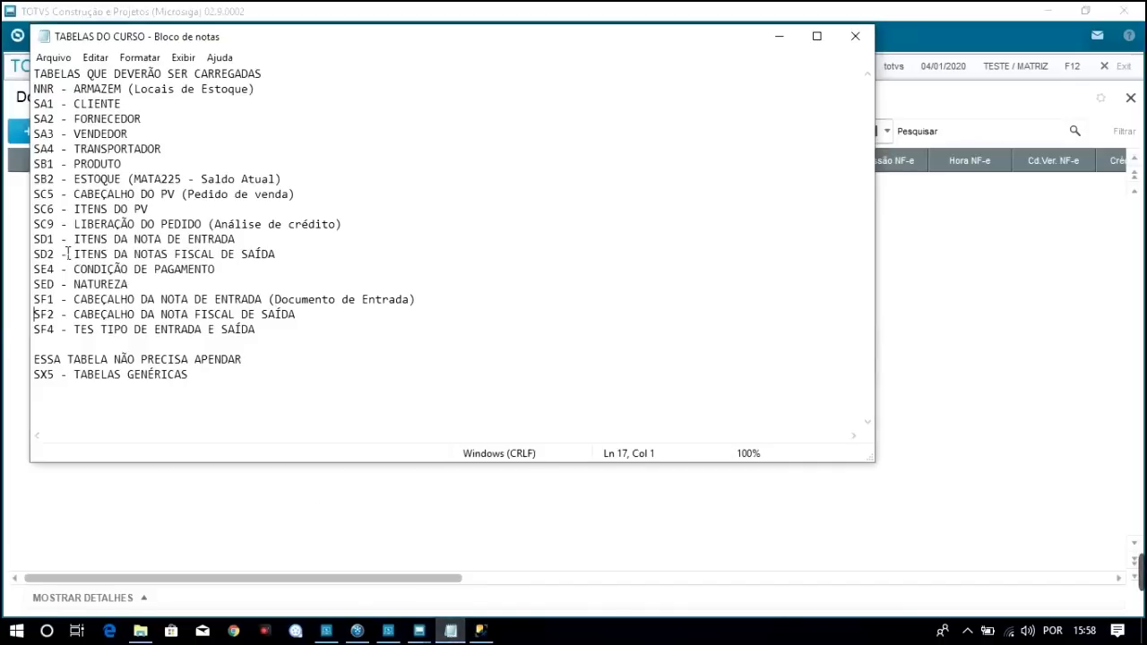
click(54, 244)
Refresh TOTVS_LG's tables and check dbo.SD2990, SF1990, SF2990, SF4990 and SED990 exist
click(481, 631)
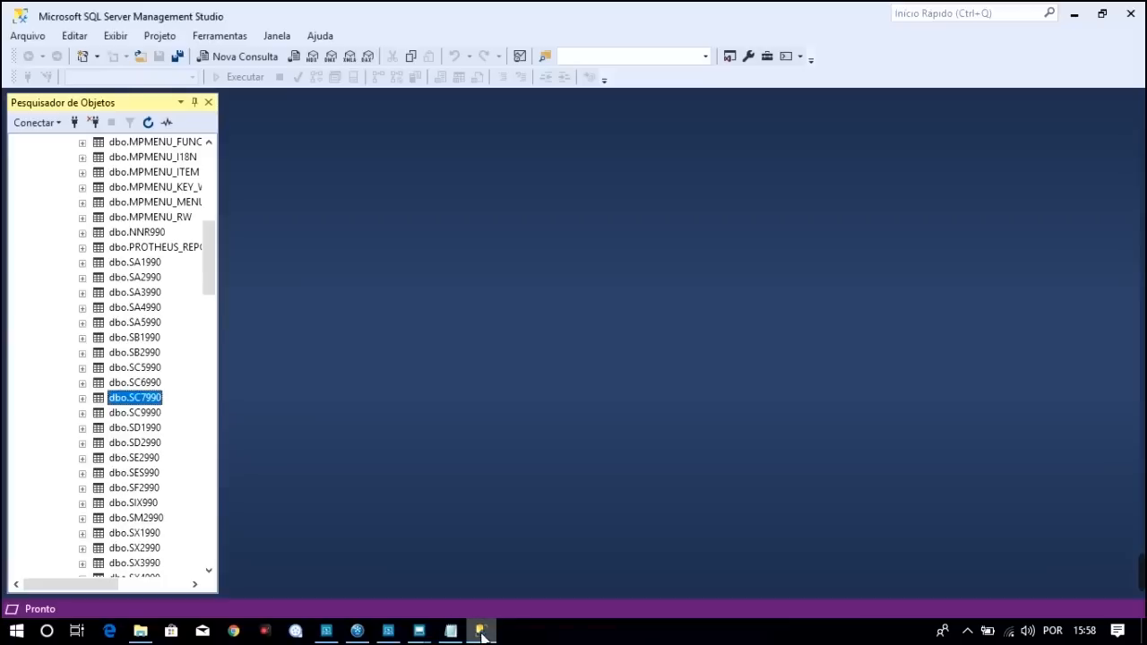
drag(204, 221, 216, 159)
click(105, 203)
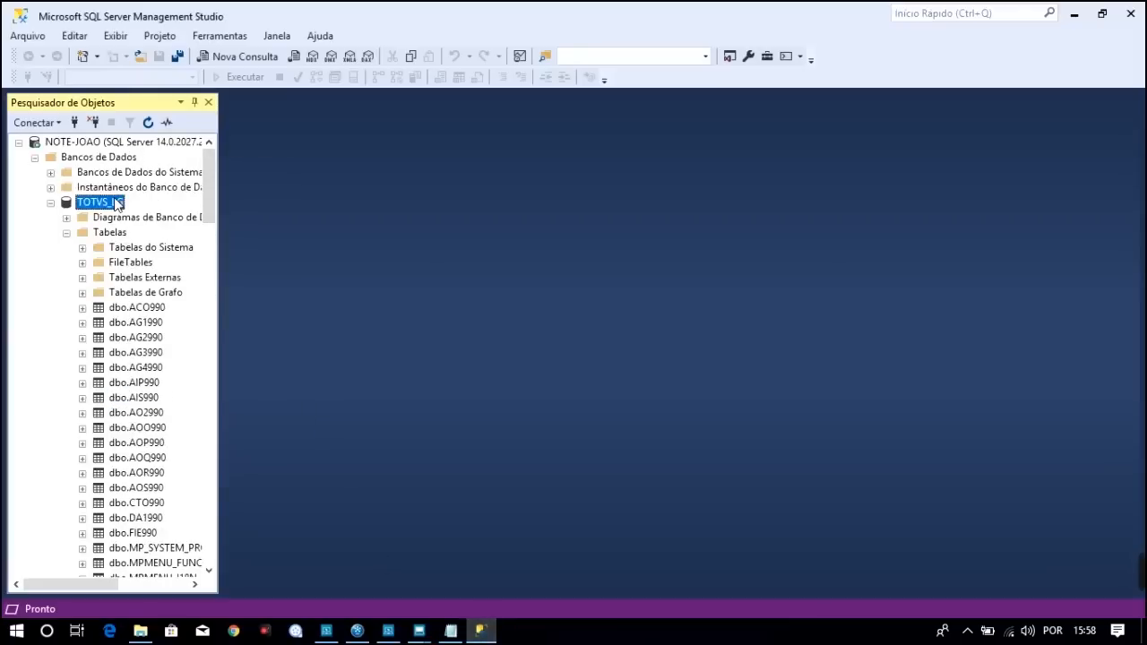
click(148, 123)
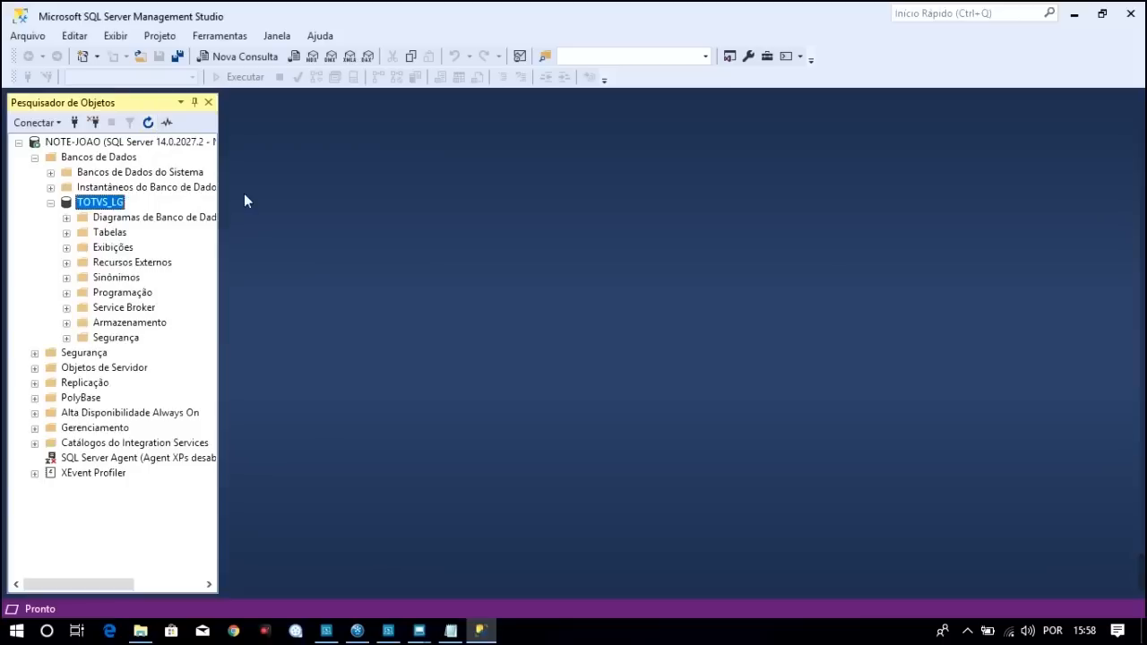
click(66, 233)
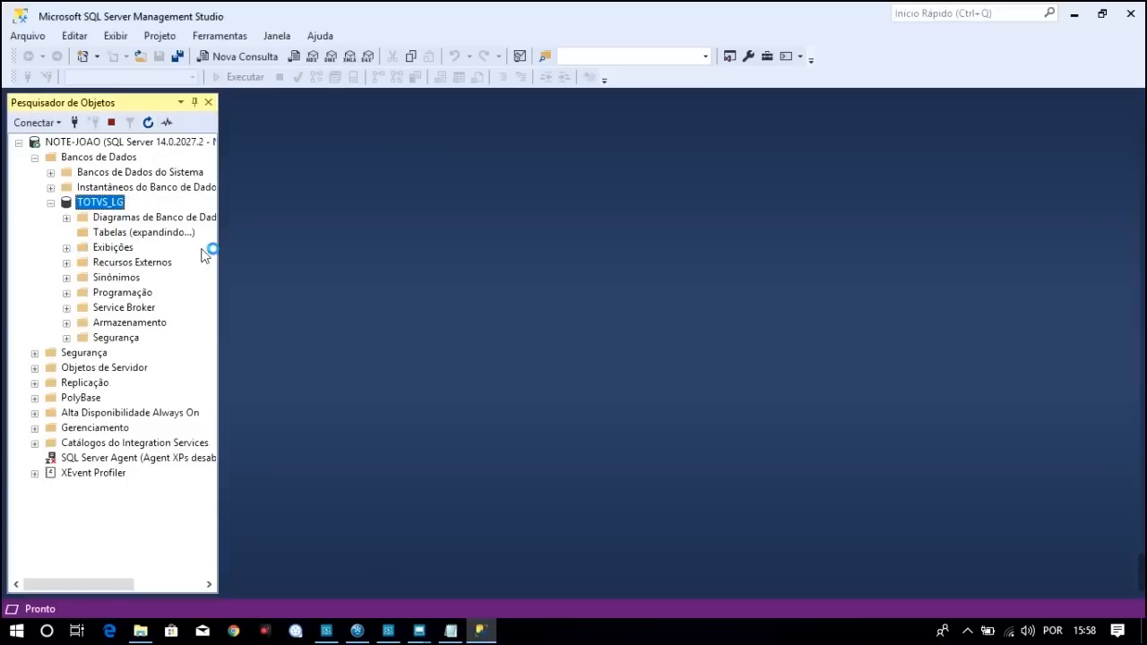
drag(213, 203, 213, 292)
click(139, 367)
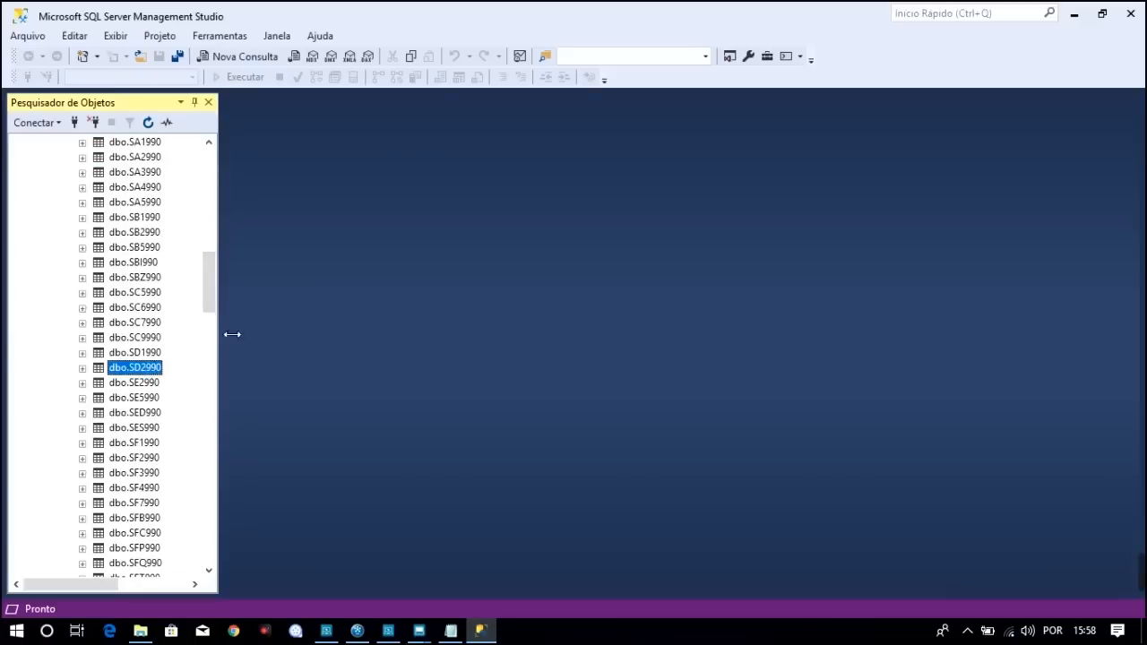
scroll(212, 305, down, 3)
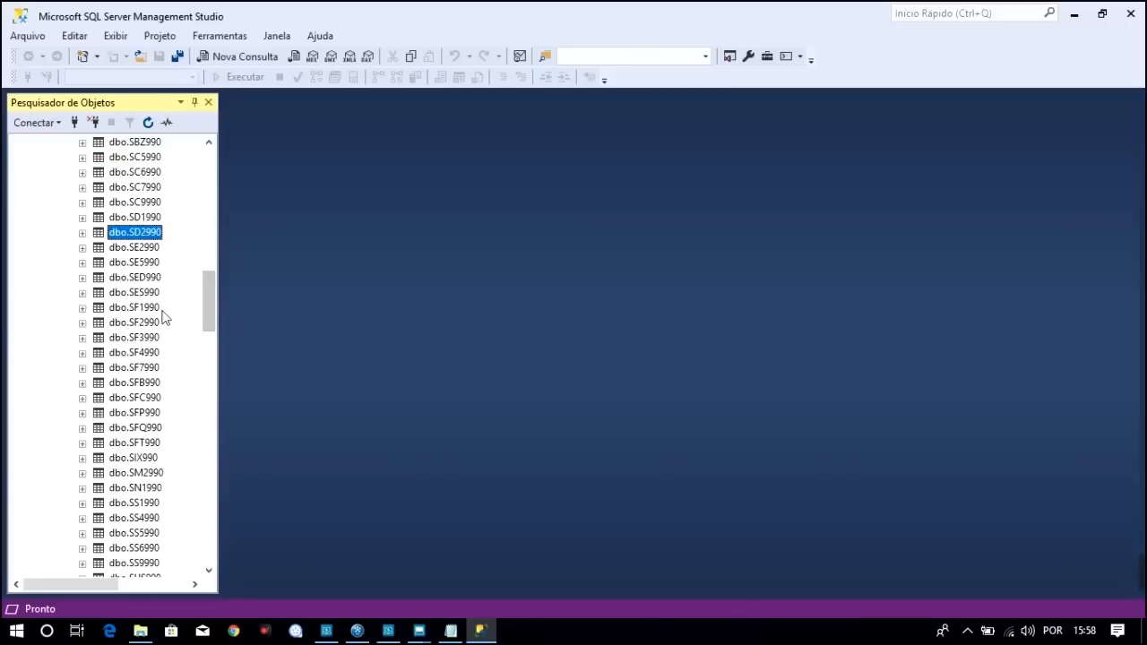
click(154, 309)
click(152, 324)
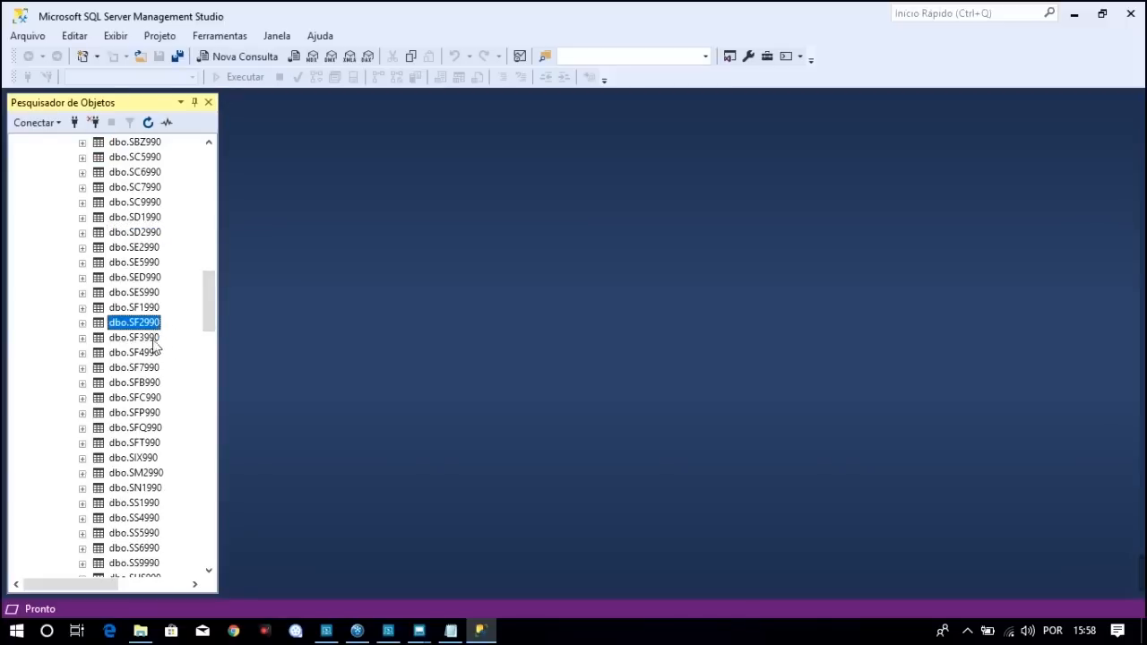
click(152, 355)
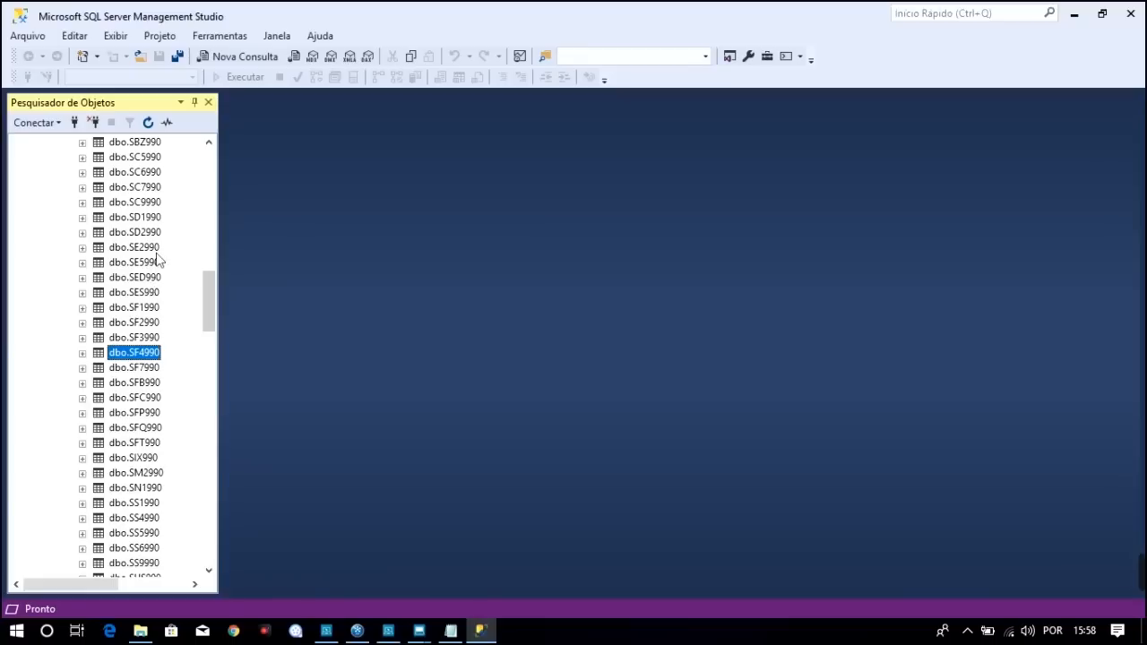
click(150, 280)
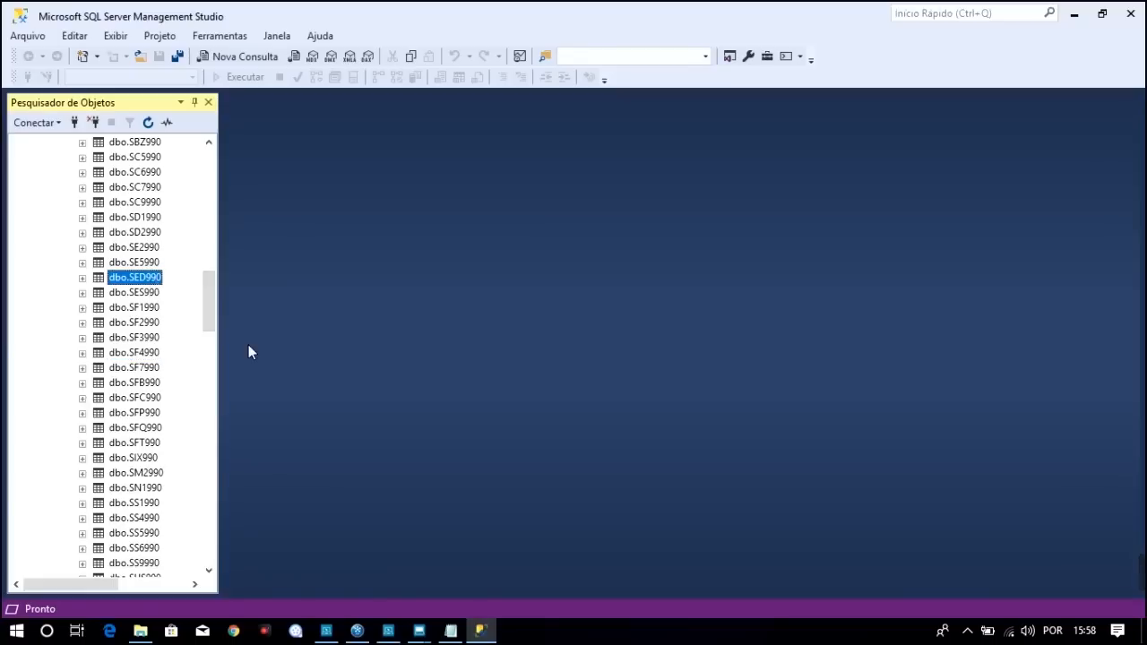
Compare with the course notes (SD2, SED, SF4) and select SE4 as the missing table
click(450, 631)
key(Down)
key(Left)
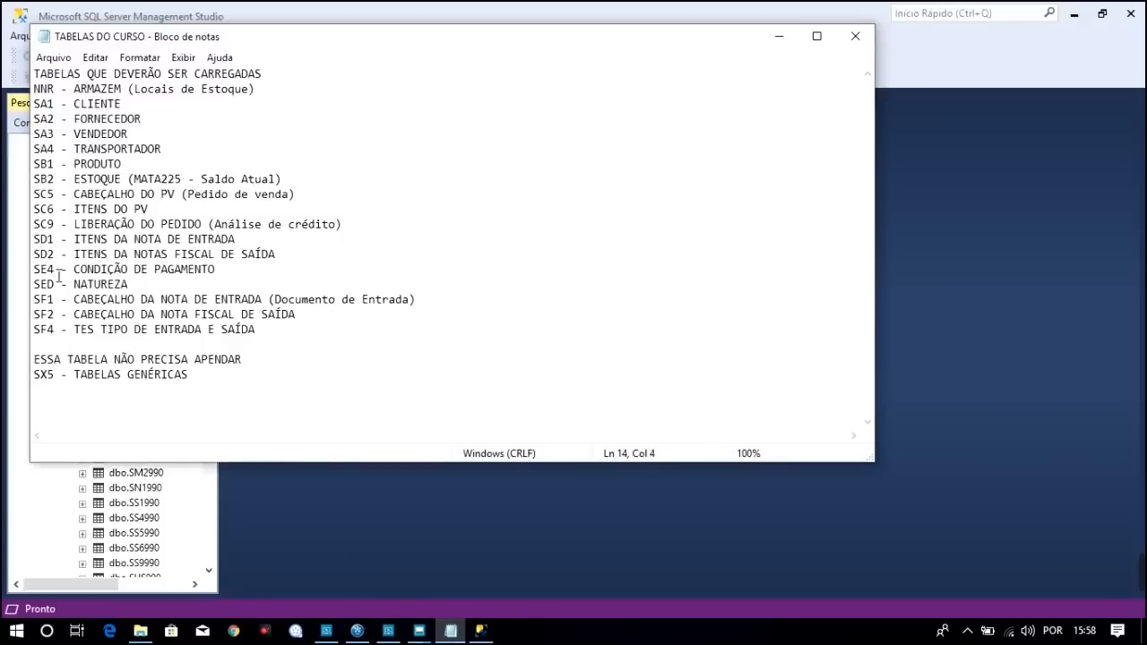
click(68, 484)
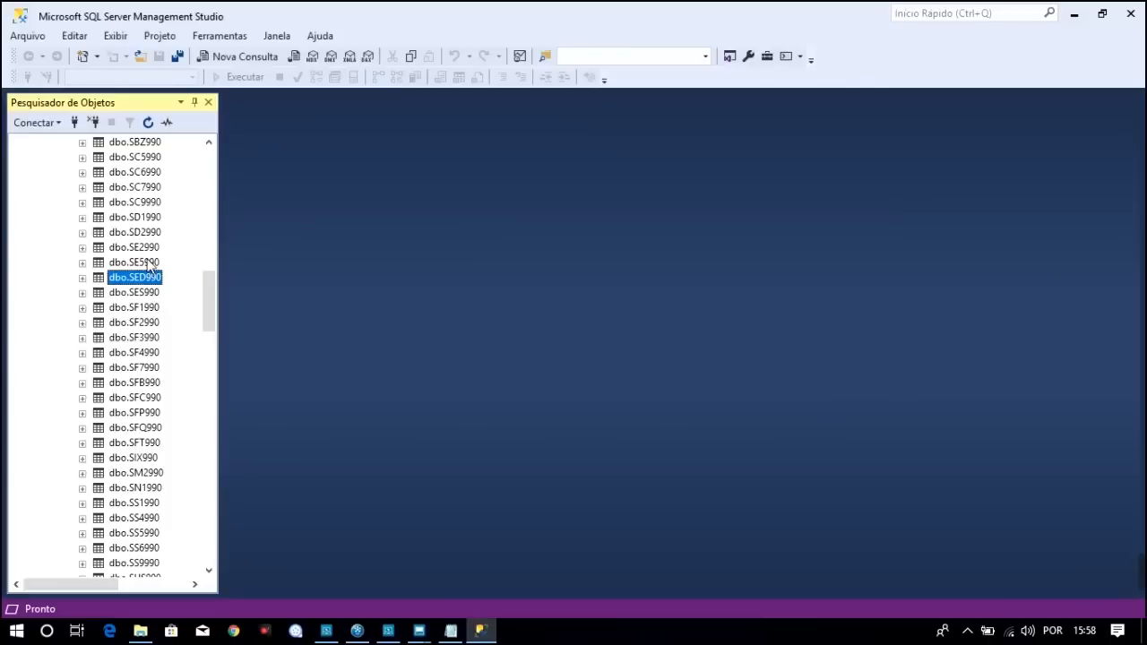
click(448, 631)
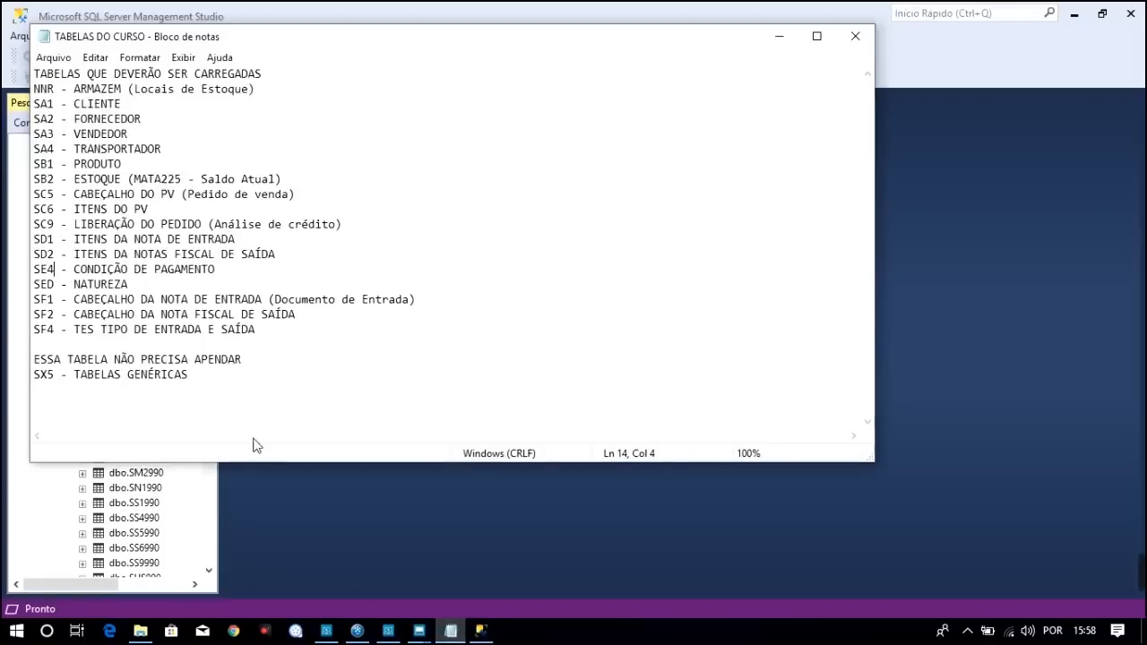
click(56, 287)
click(52, 330)
drag(62, 271, 36, 272)
Switch the TOTVS session to the Faturamento module by setting Ambiente to 05
mouse_move(418, 630)
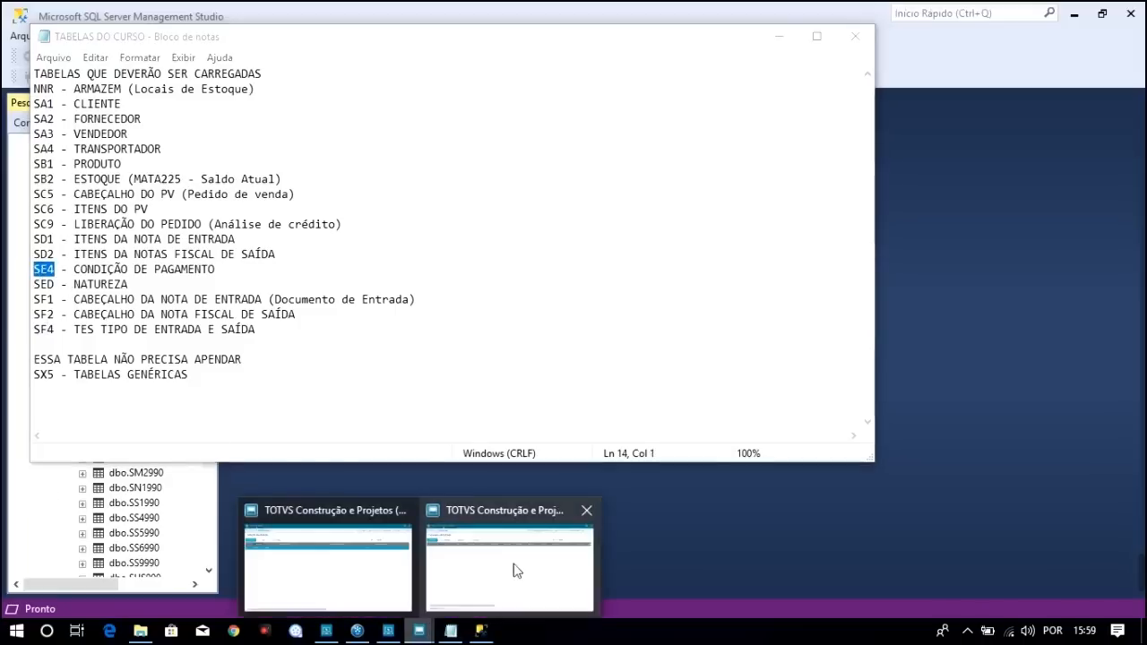
click(516, 566)
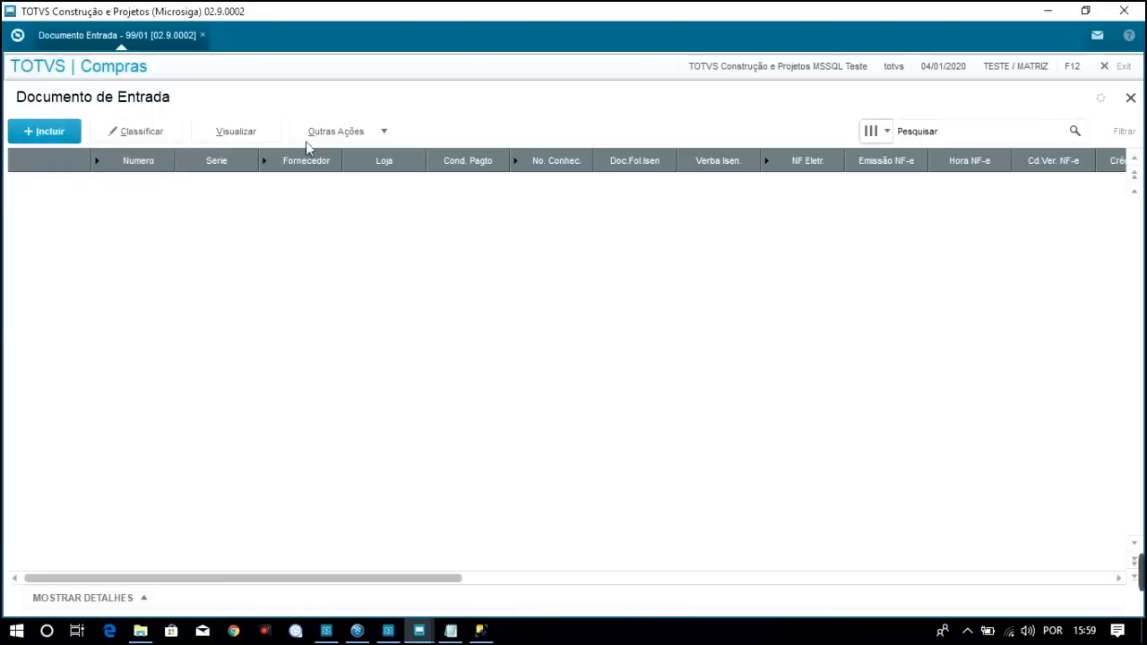
click(17, 35)
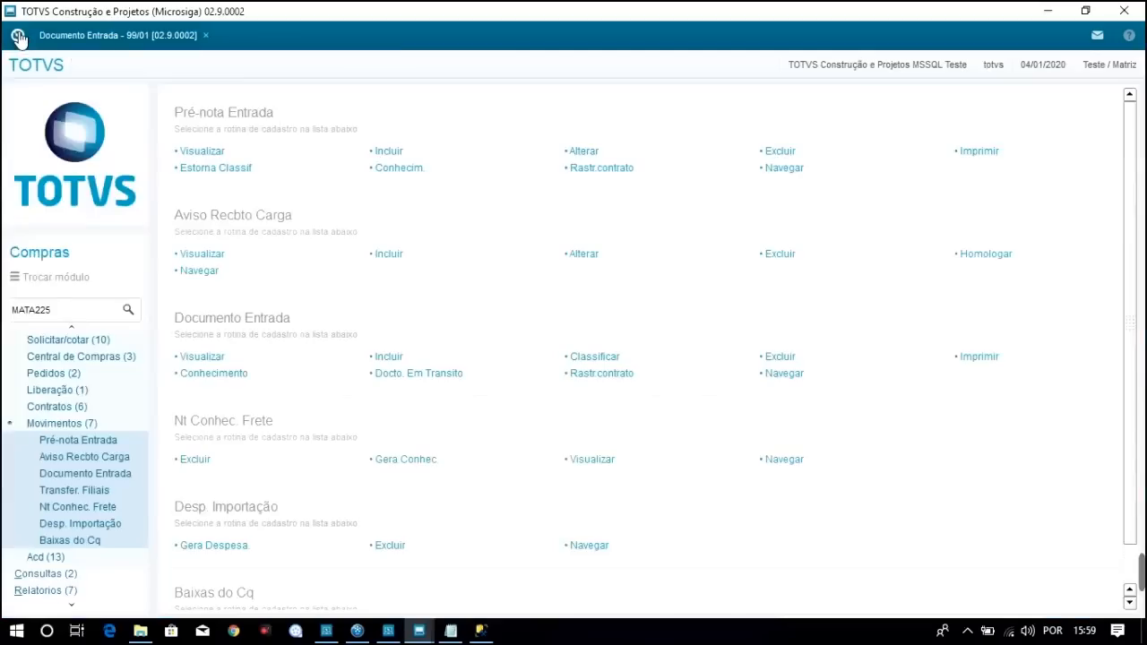
click(66, 277)
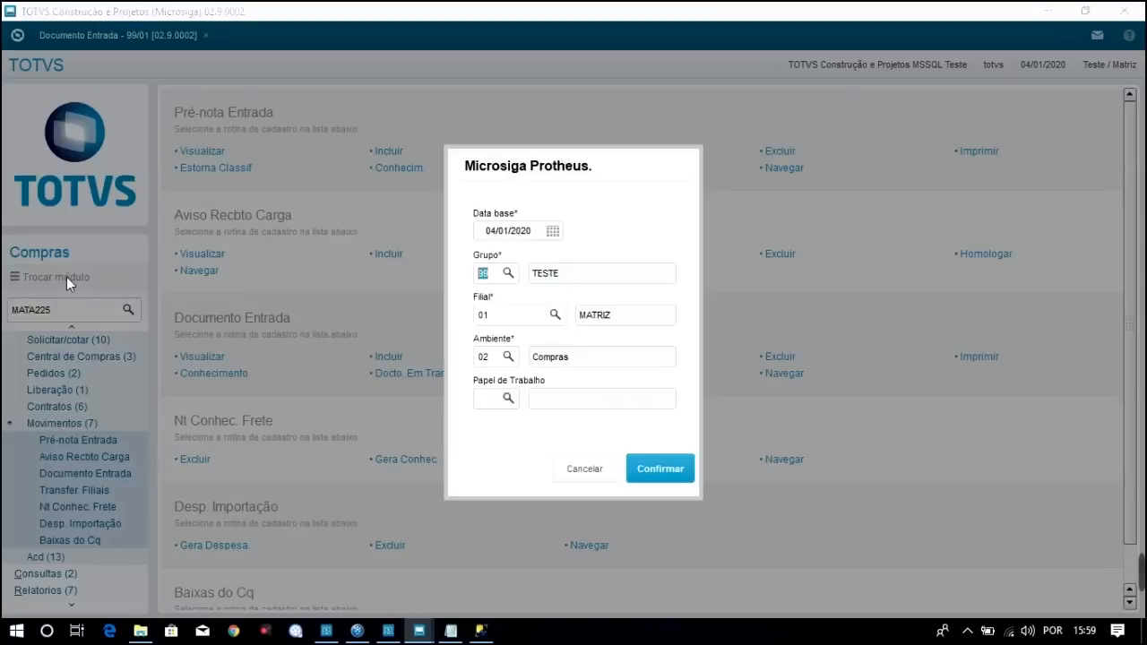
click(483, 357)
text(5)
click(676, 467)
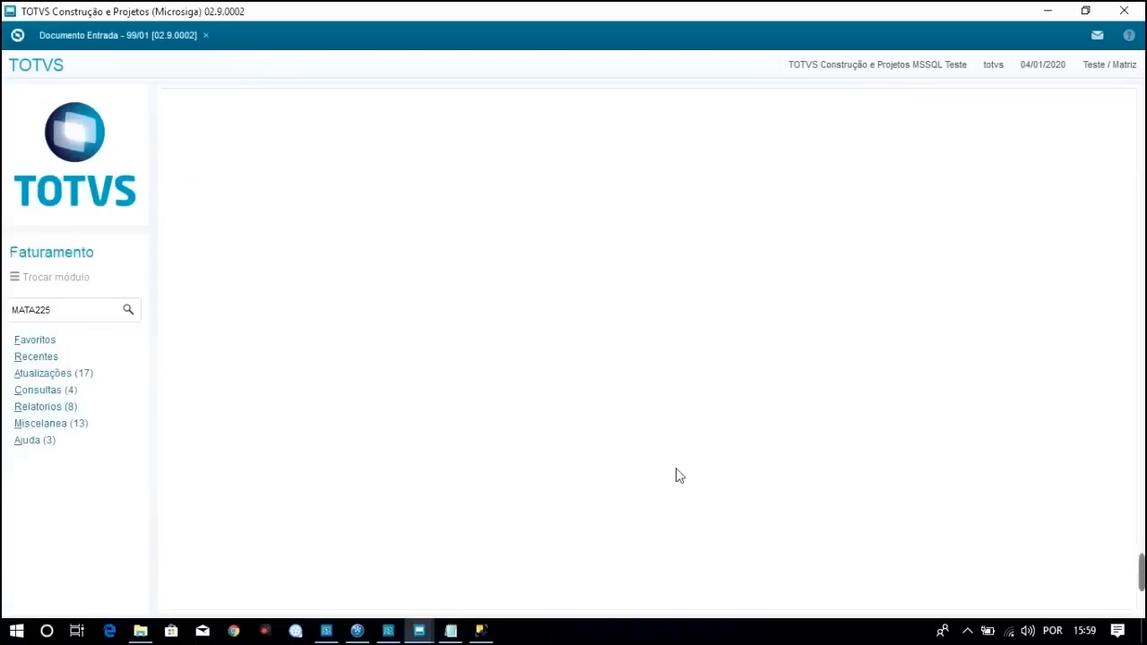
Launch Condições de Pagamento from Atualizações and close the Documento de Entrada screen
click(75, 374)
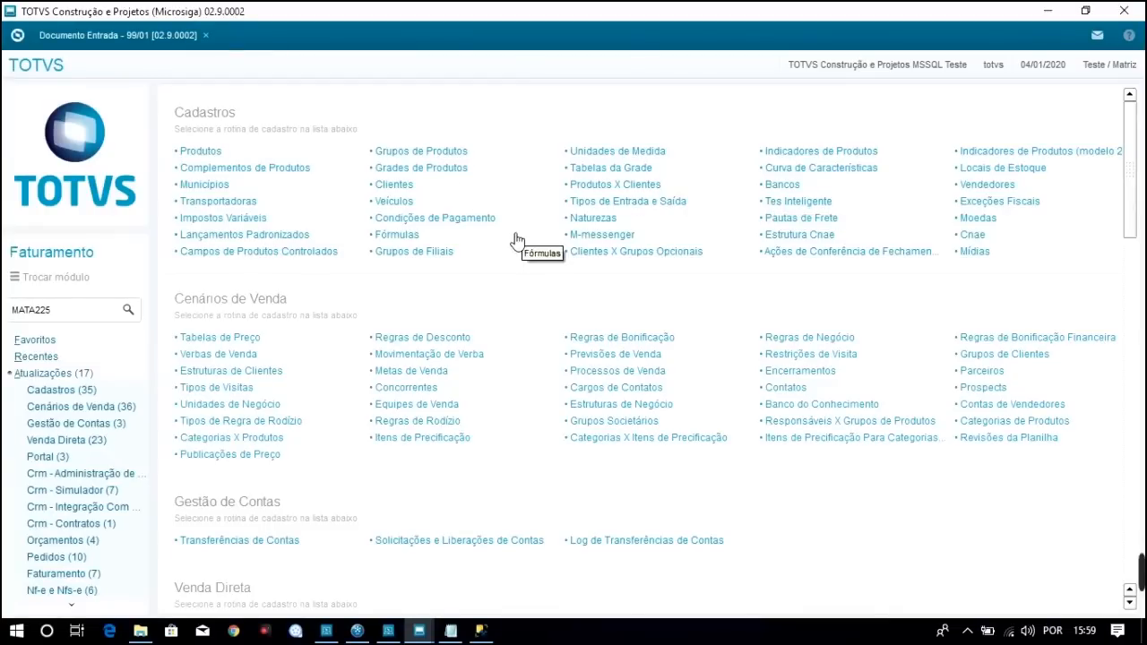
click(454, 223)
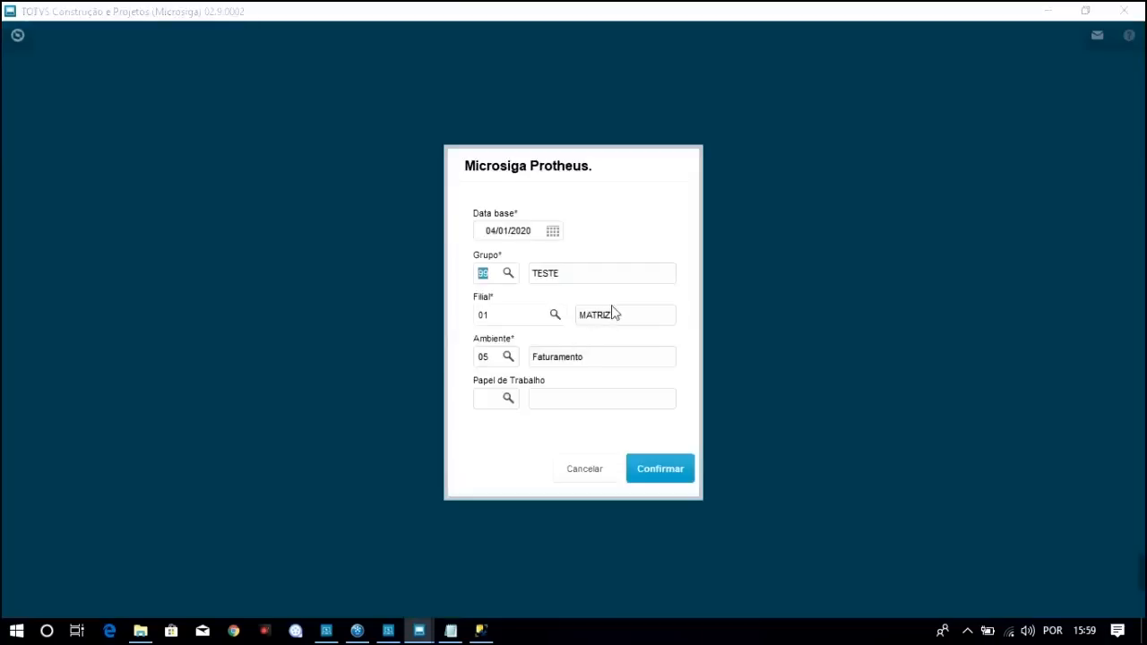
click(676, 477)
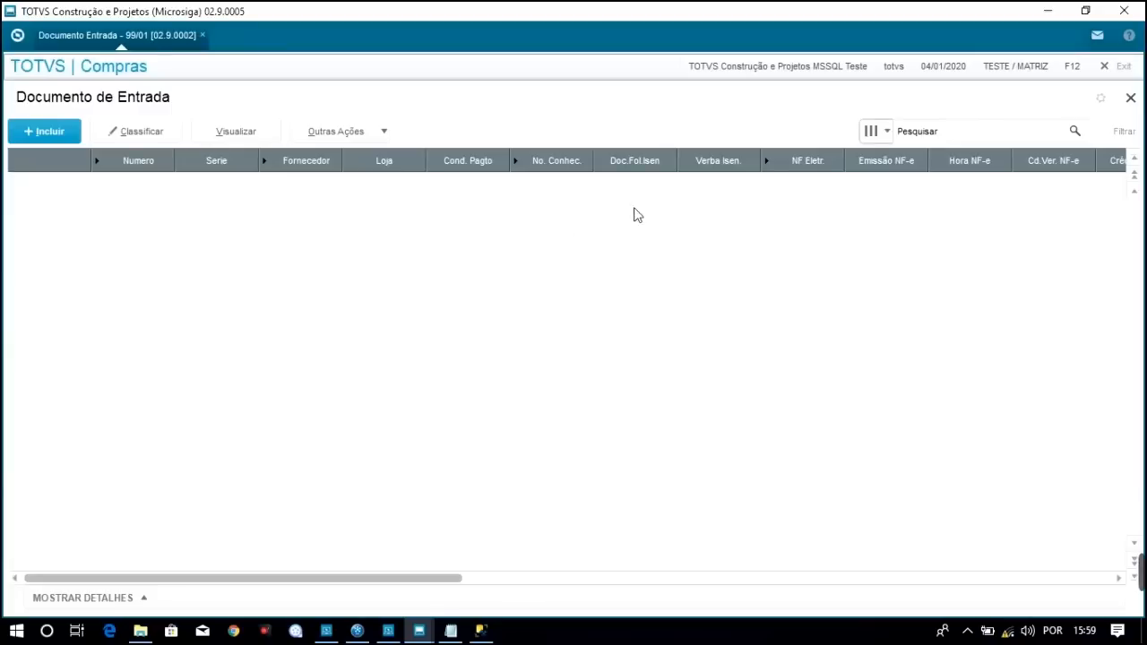
click(1130, 98)
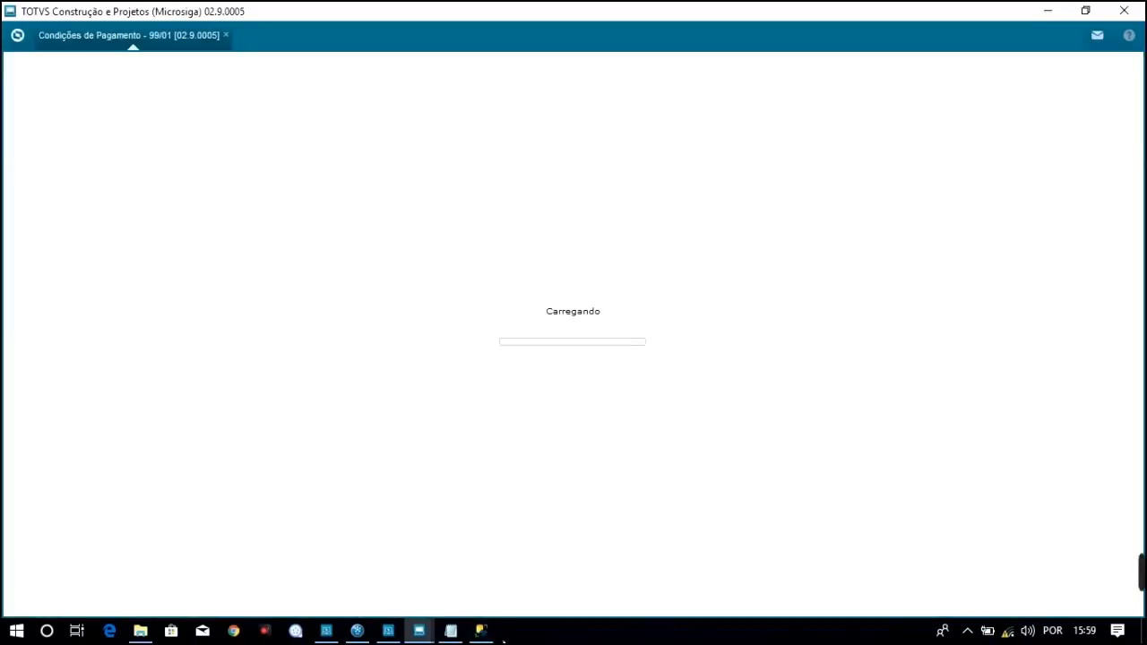
click(481, 630)
drag(209, 281, 213, 120)
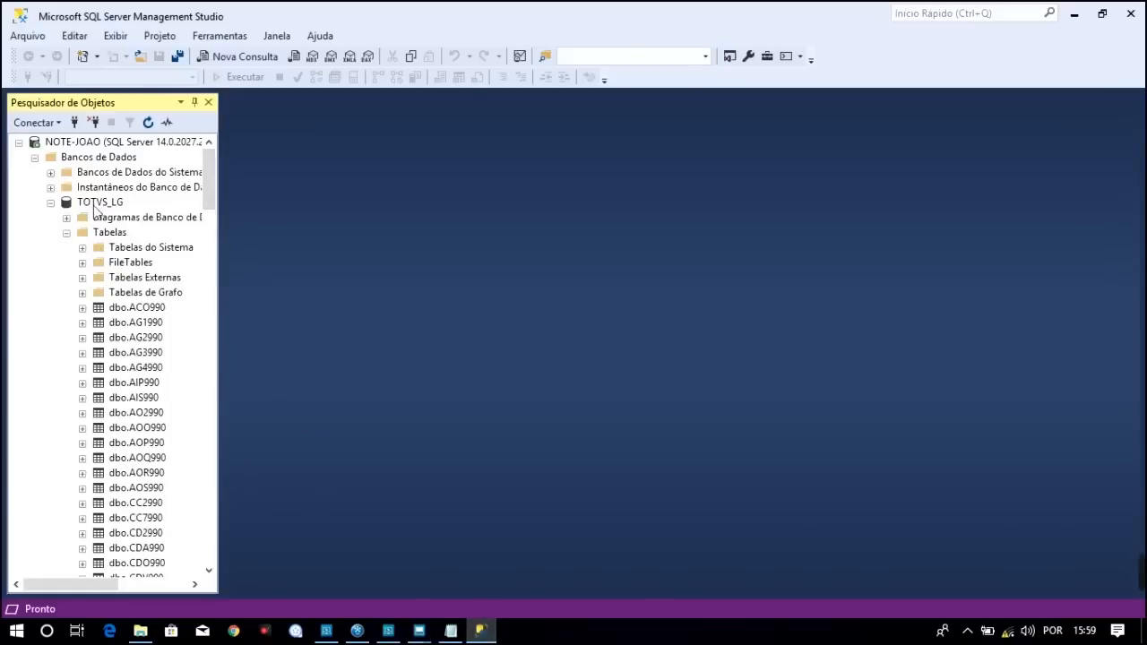
Refresh TOTVS_LG's table list, glancing at the TOTVS payment conditions window
click(93, 204)
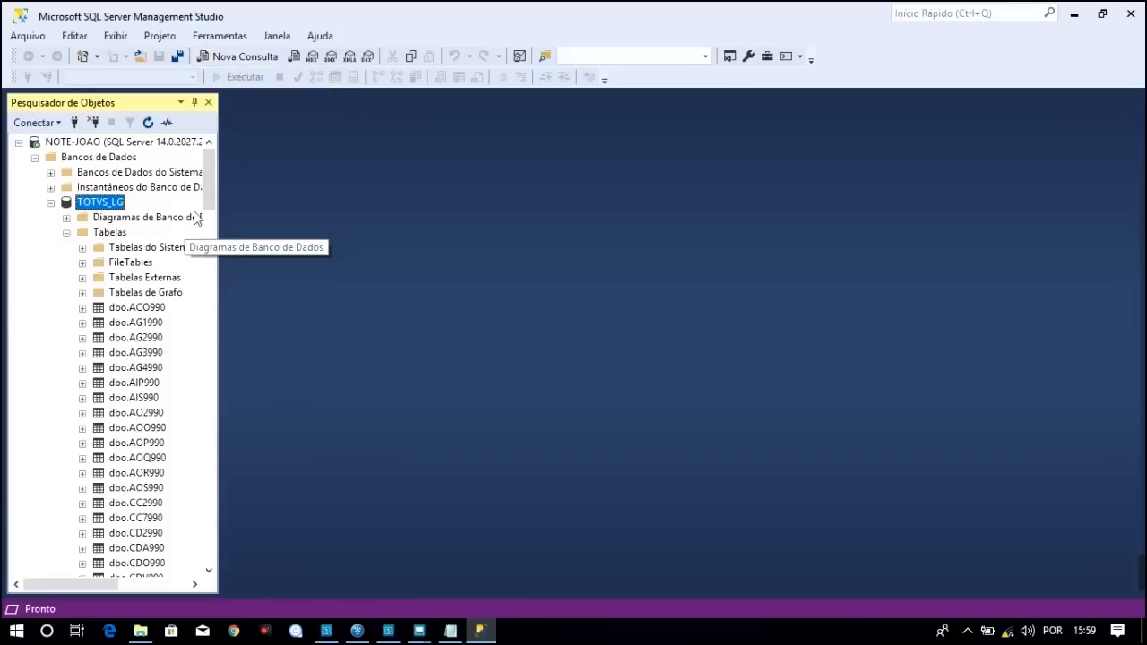
click(149, 122)
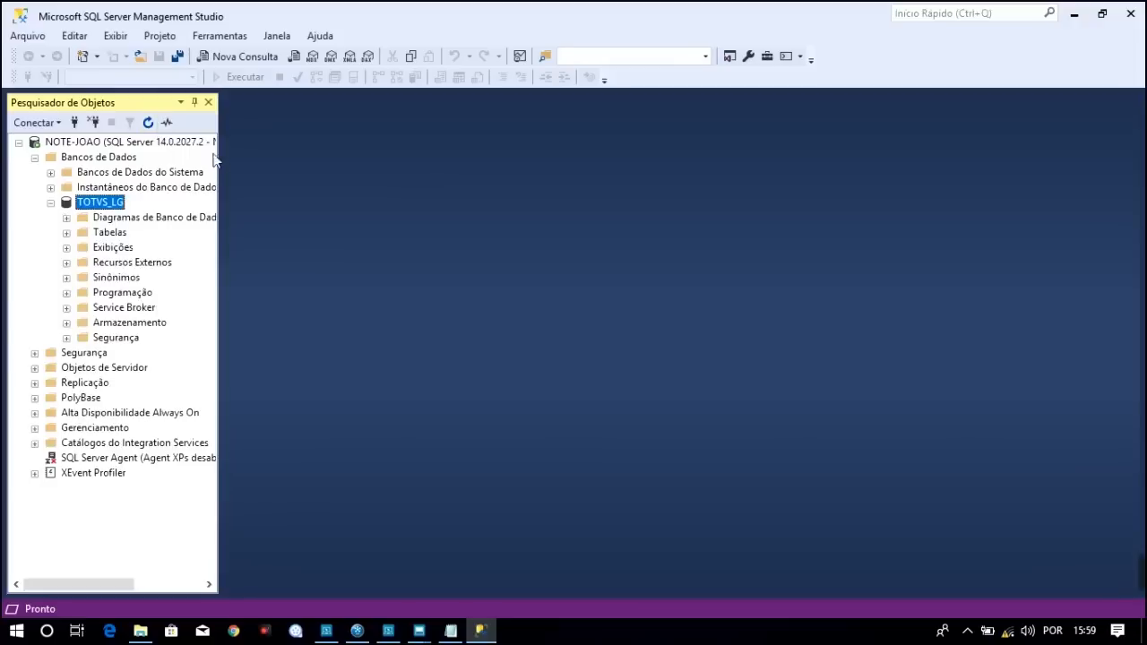
click(66, 232)
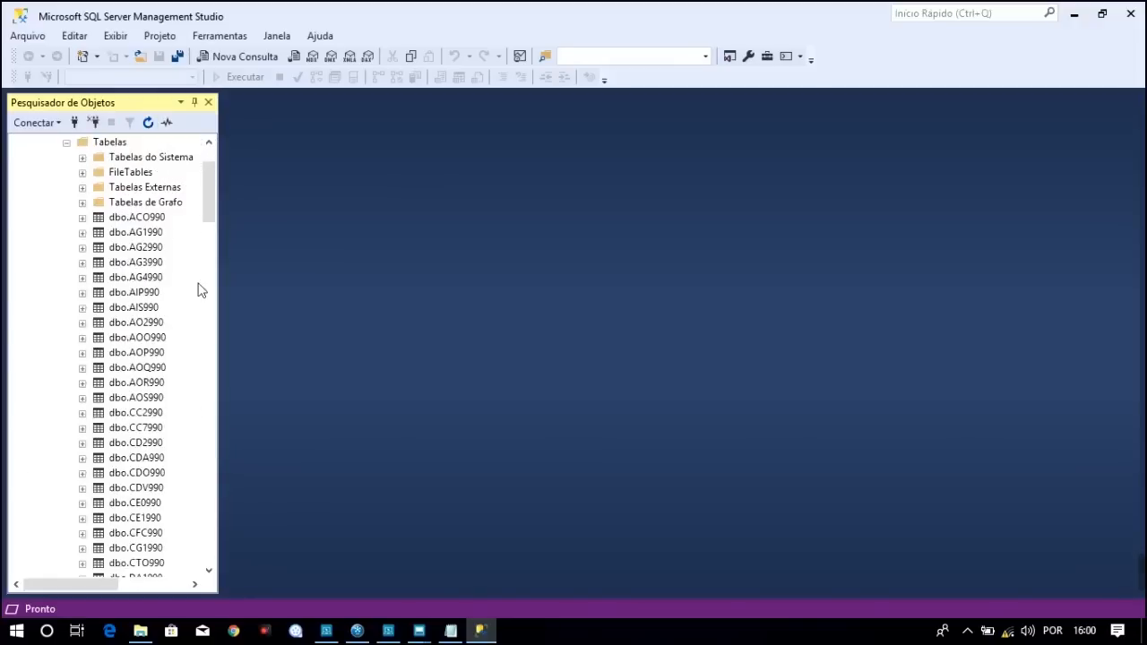
drag(215, 186, 214, 289)
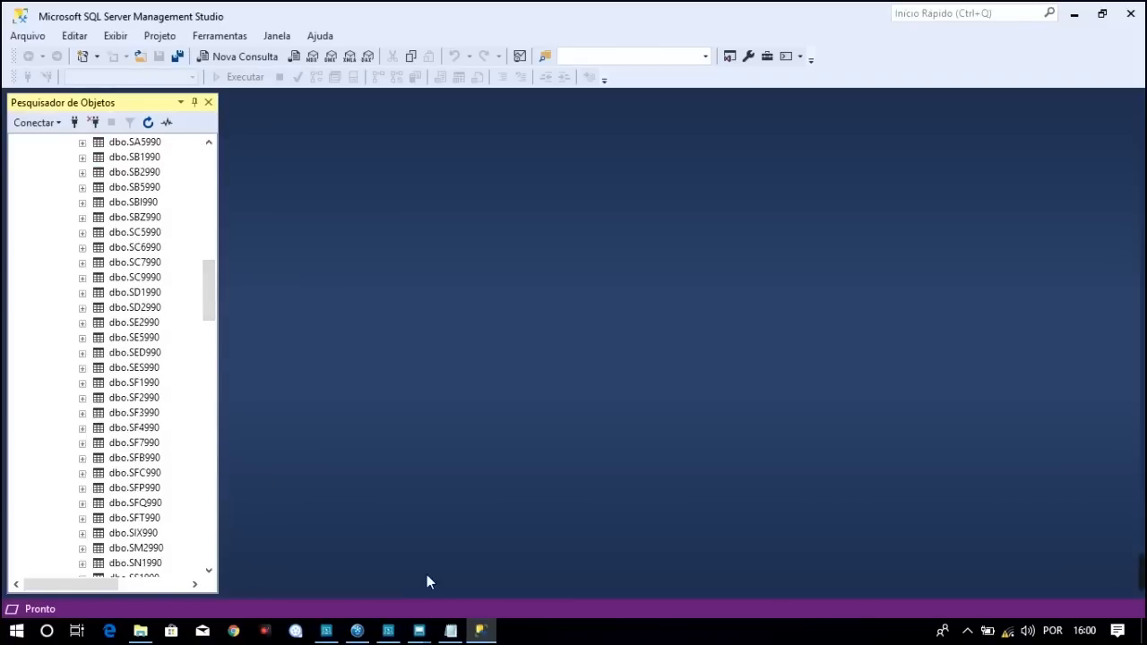
mouse_move(418, 631)
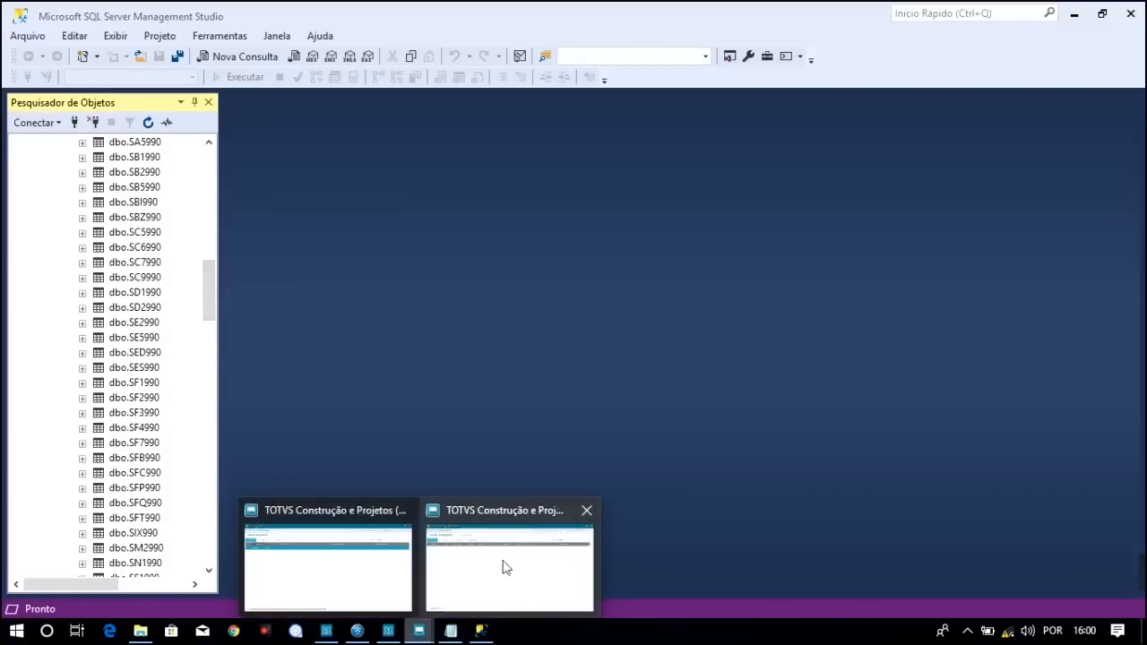
click(505, 568)
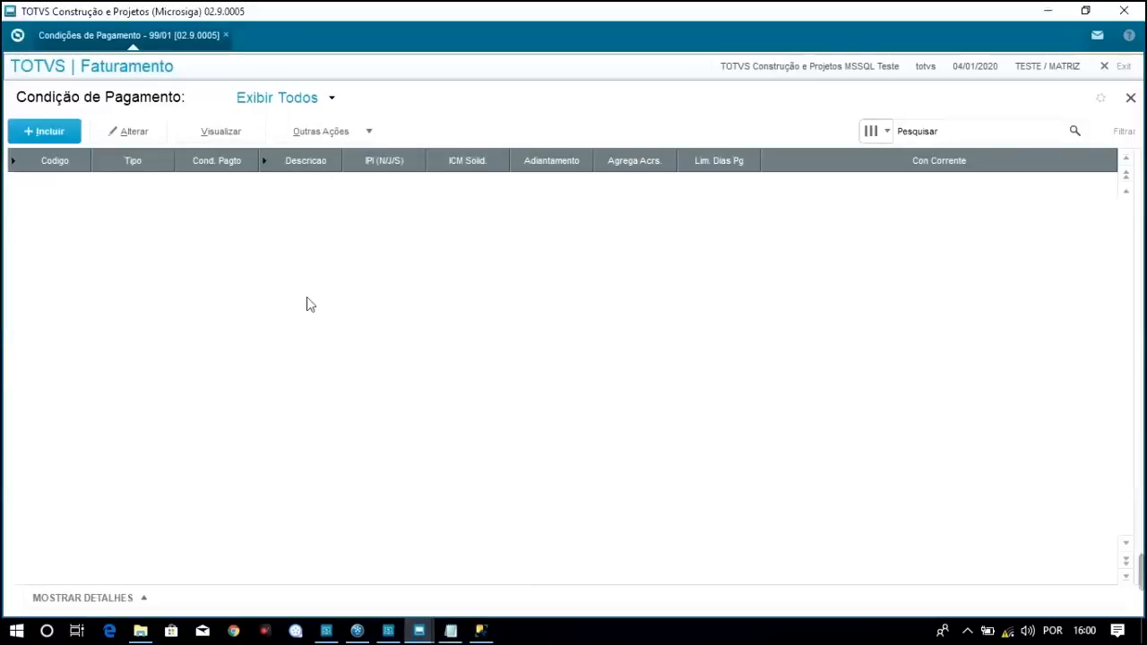
click(481, 631)
drag(211, 284, 210, 153)
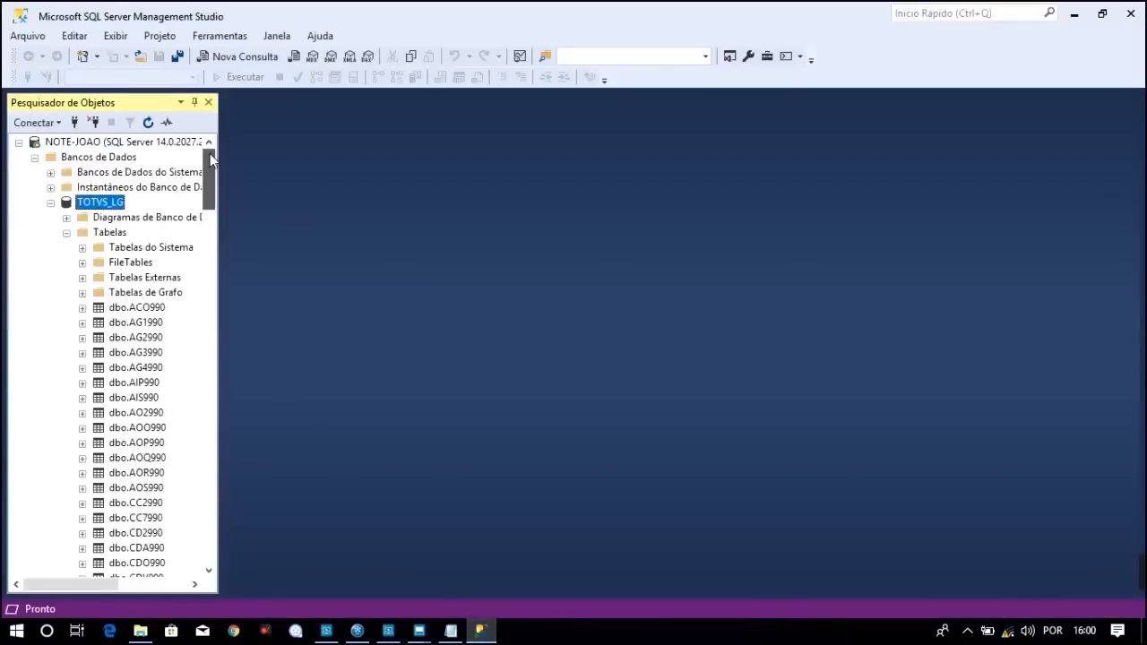
Refresh again, decline diagram support objects, and locate dbo.SE4990 in the tables
click(148, 122)
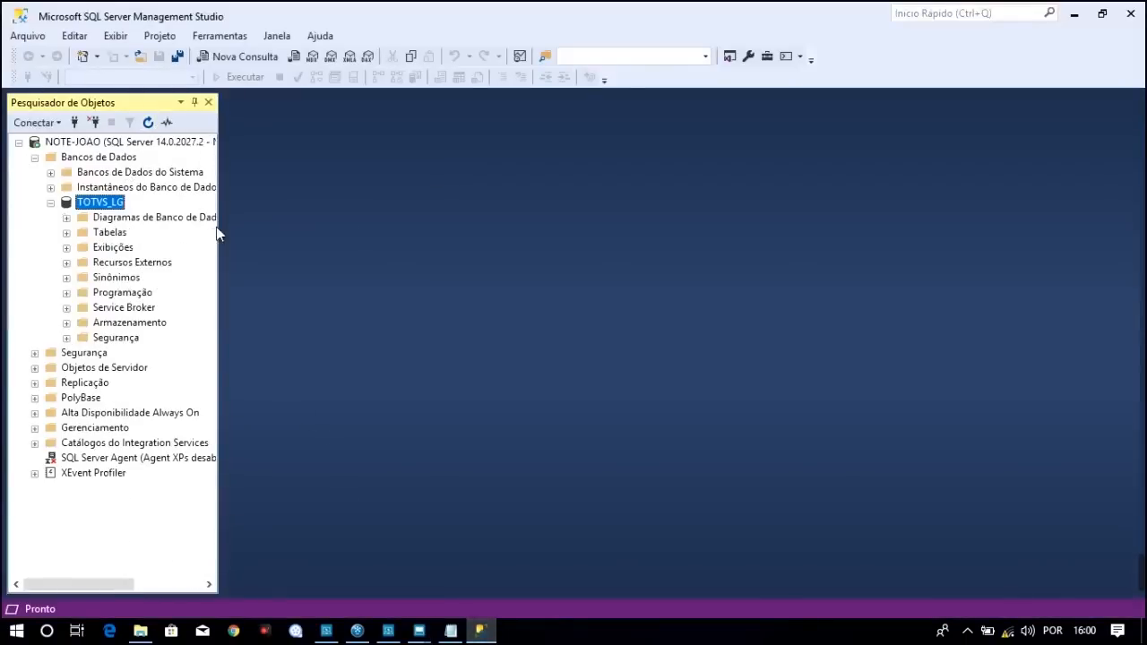
click(66, 218)
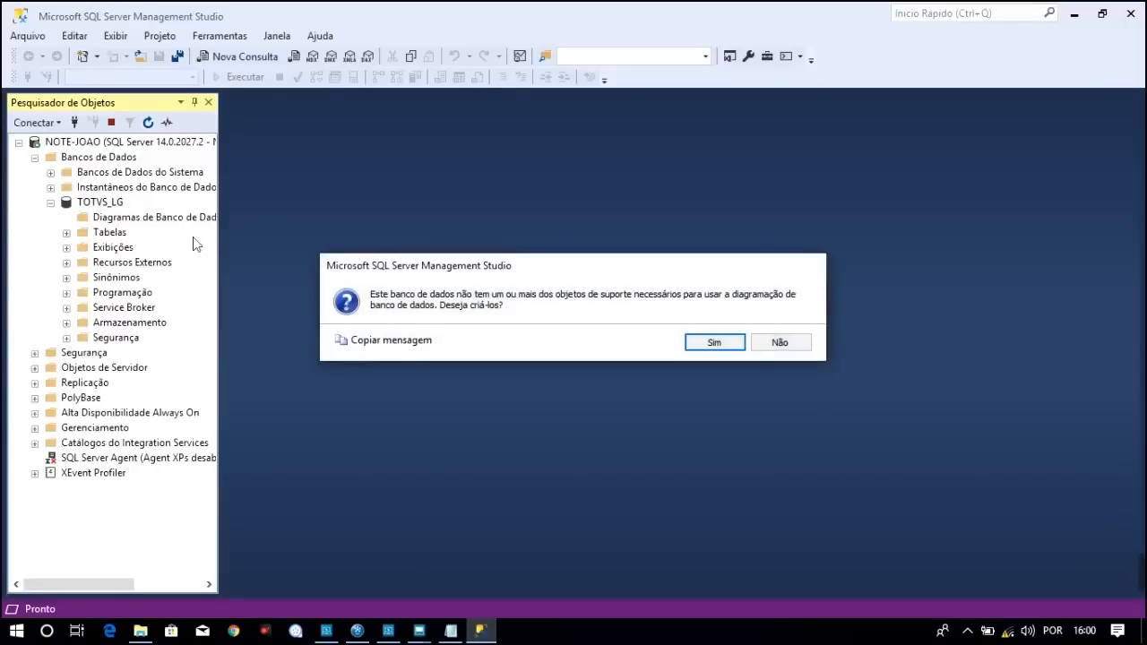
click(780, 341)
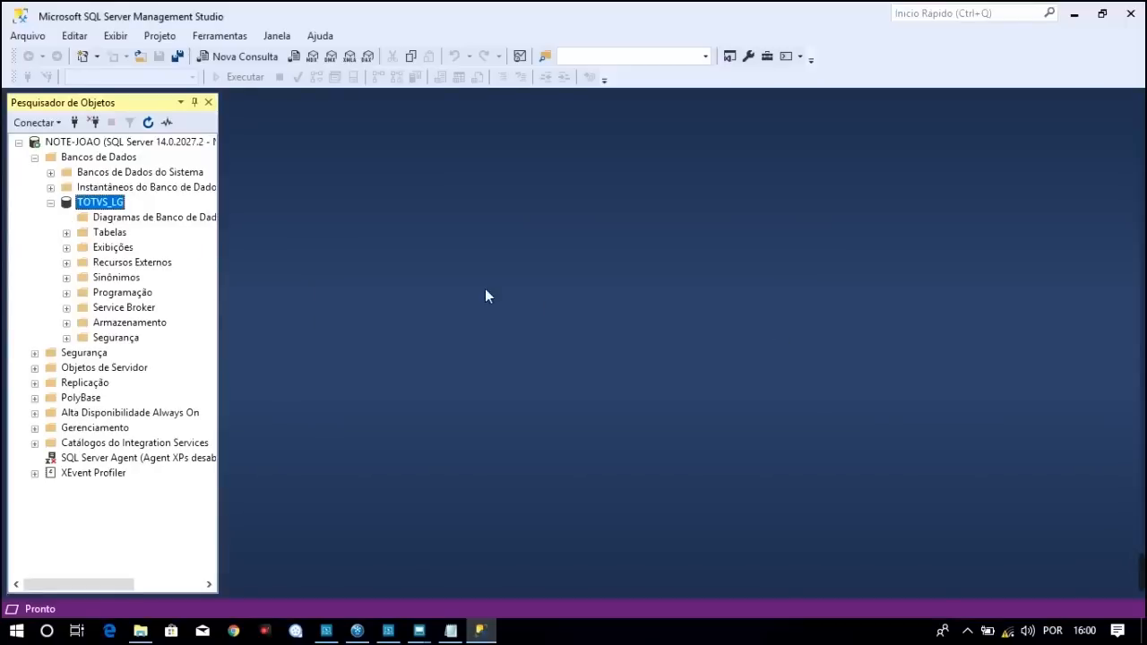
click(67, 232)
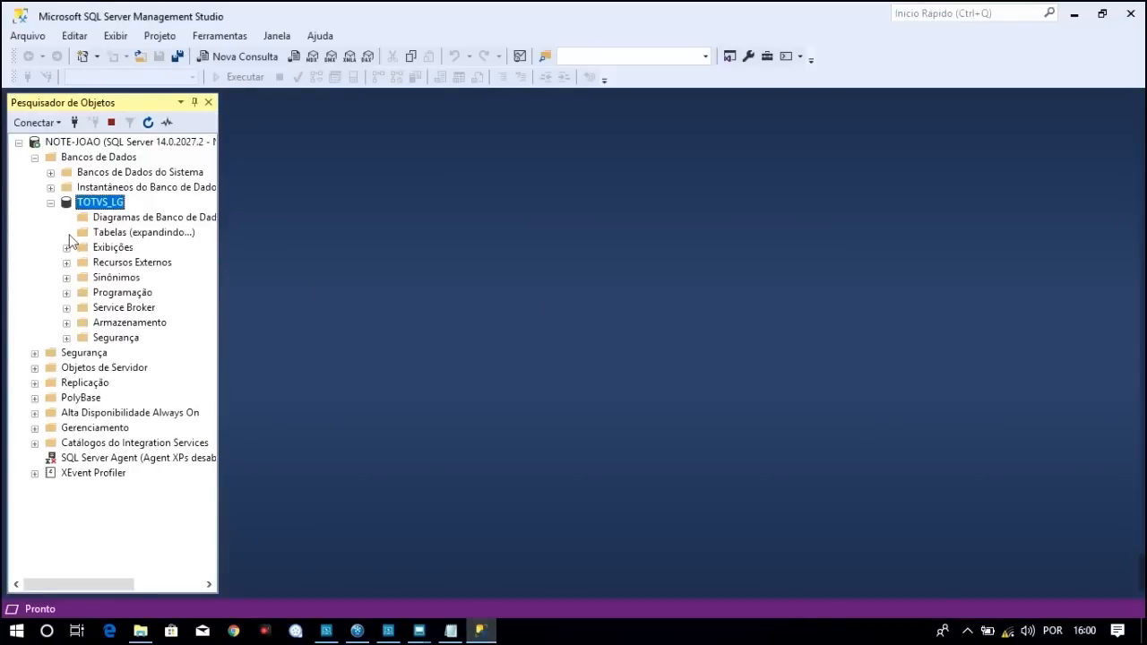
drag(213, 184, 211, 311)
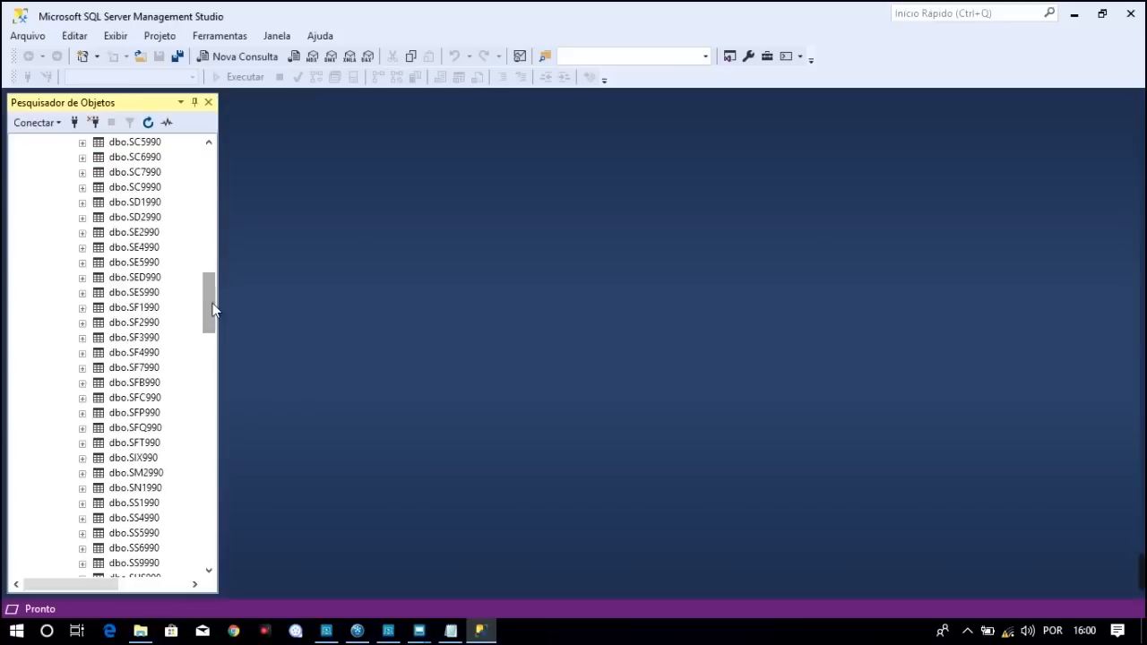
click(136, 247)
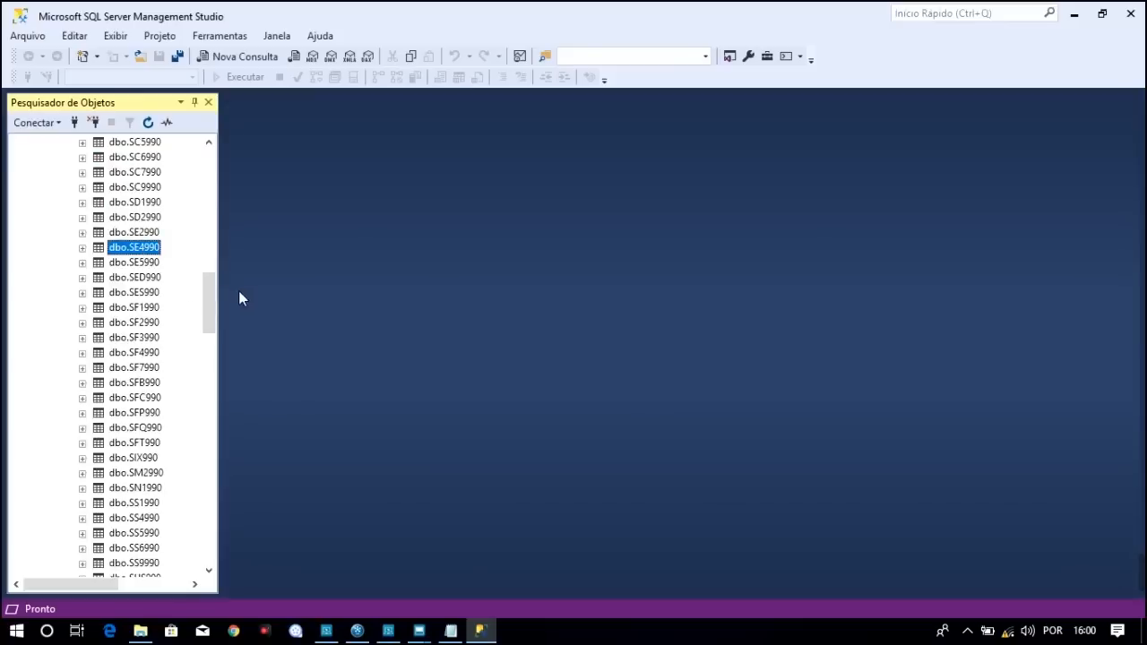
click(450, 631)
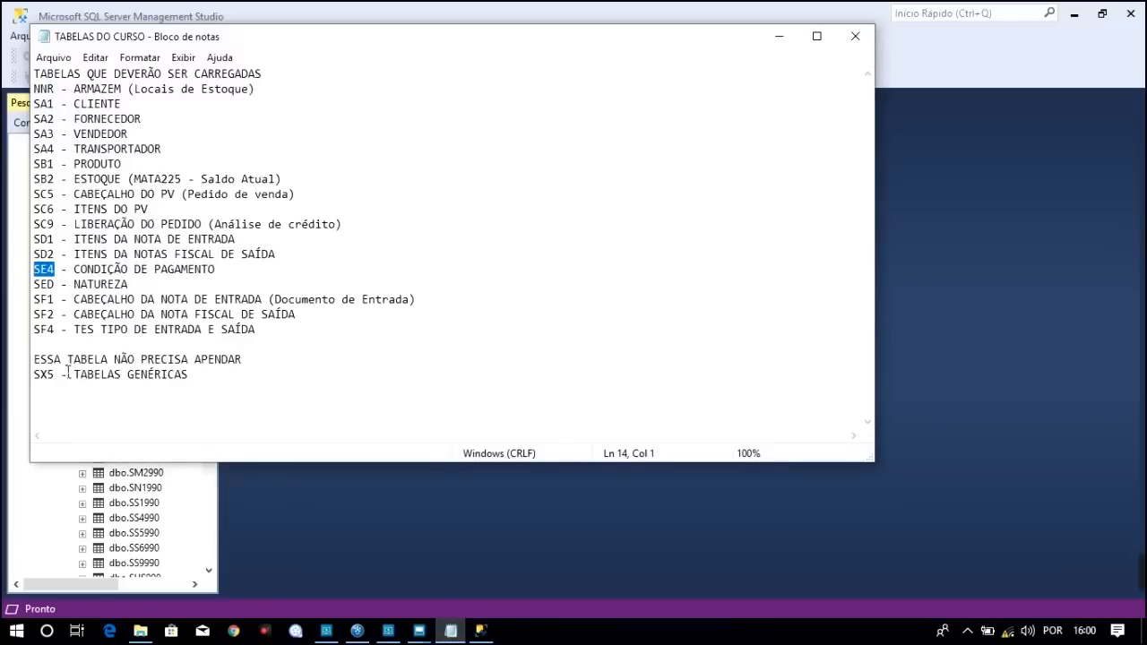
click(44, 388)
double_click(46, 376)
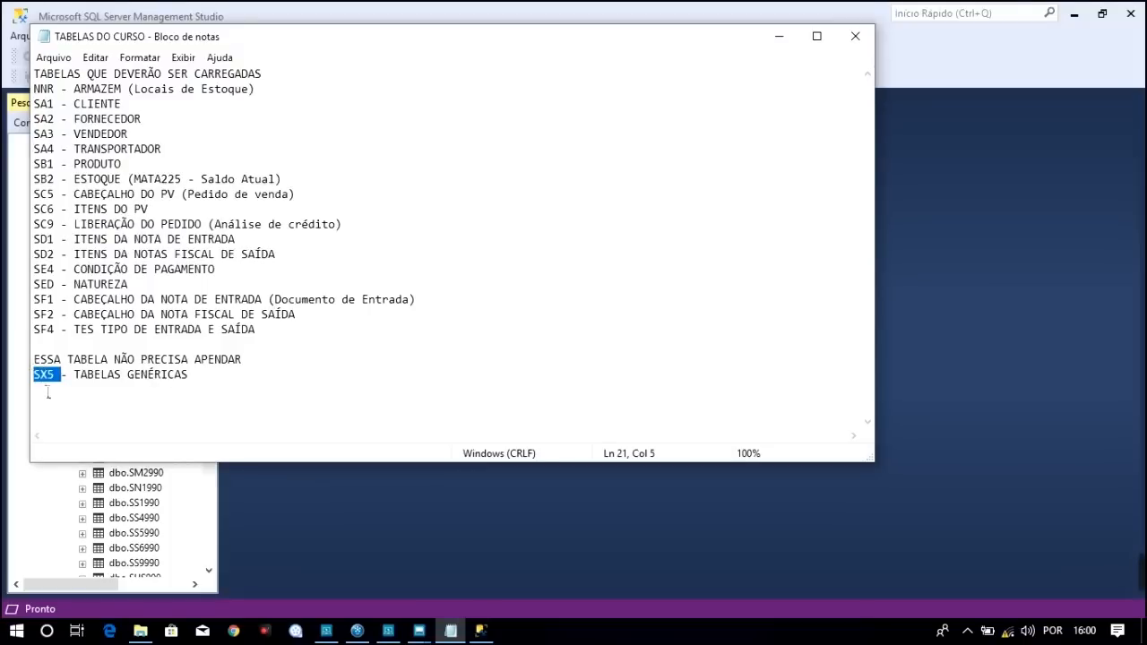
click(144, 490)
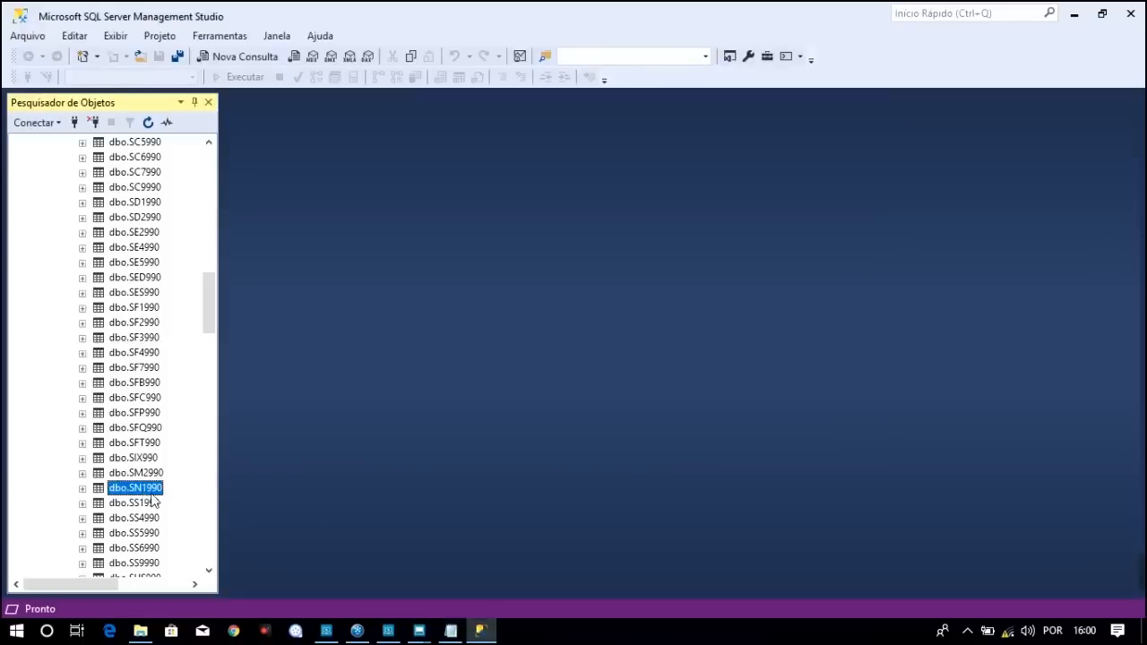
drag(206, 311, 211, 363)
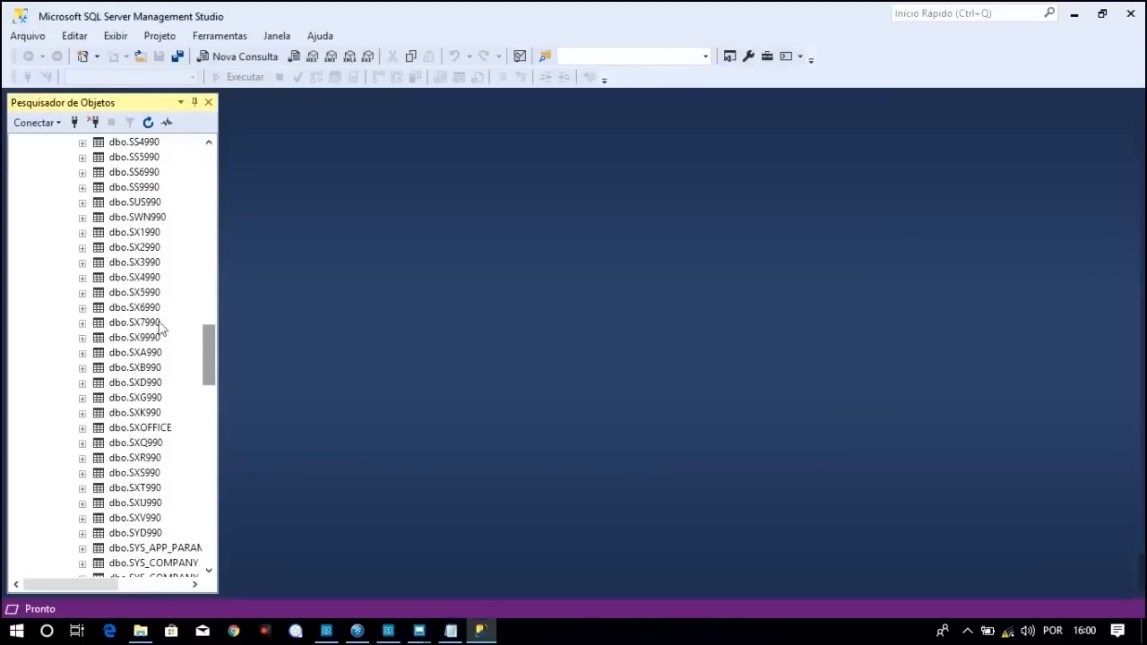
click(139, 293)
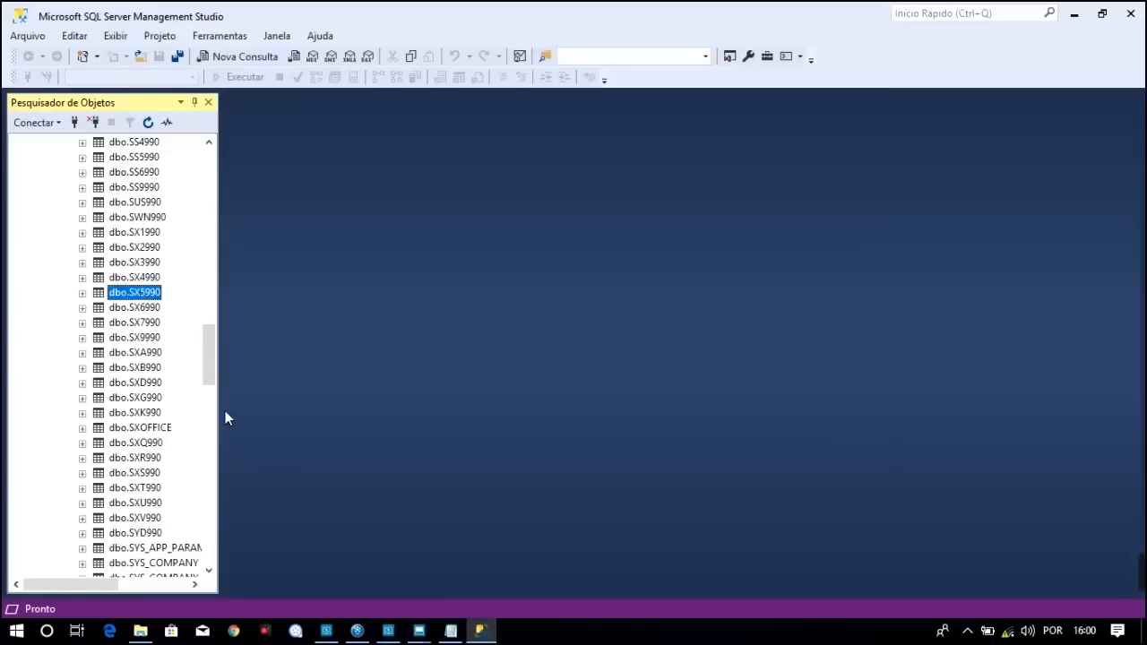
click(449, 633)
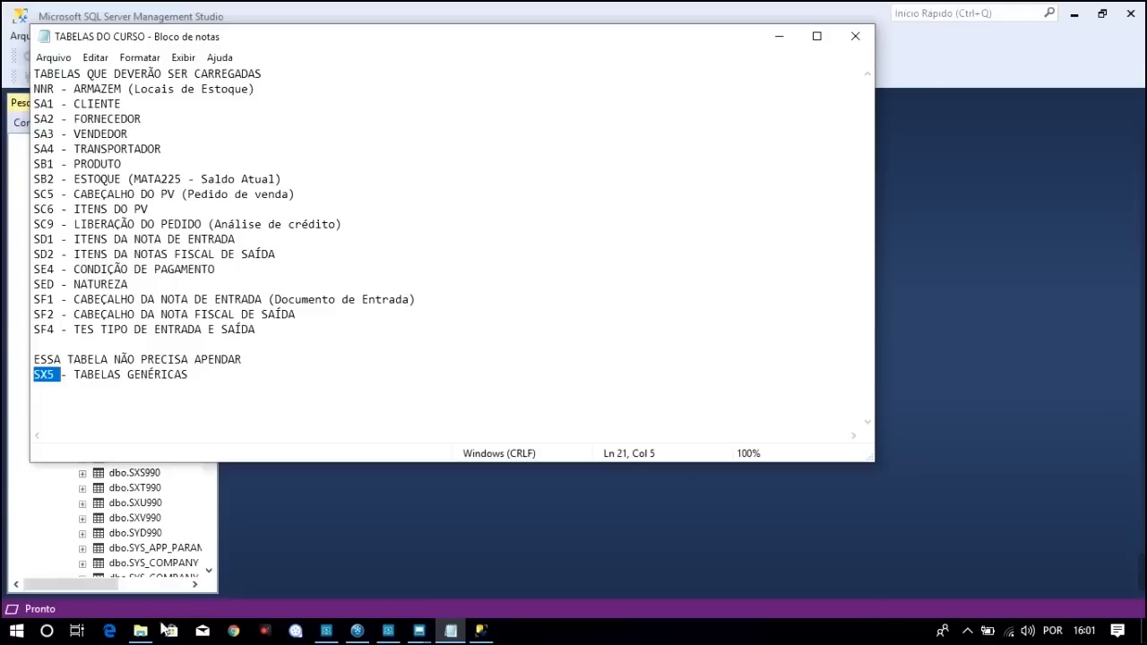
Open C:\TOTVS_LG\Protheus_data\data and browse the .dtc files nnr.dtc, sa1.dtc and sa2.dtc
click(141, 631)
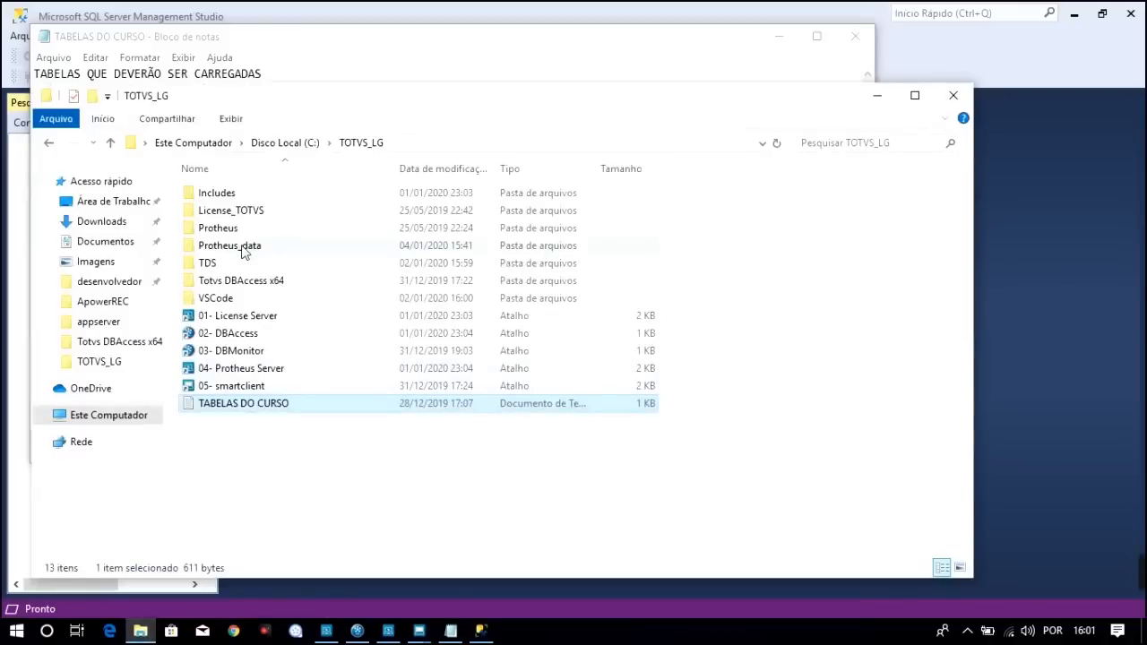
double_click(240, 247)
double_click(213, 194)
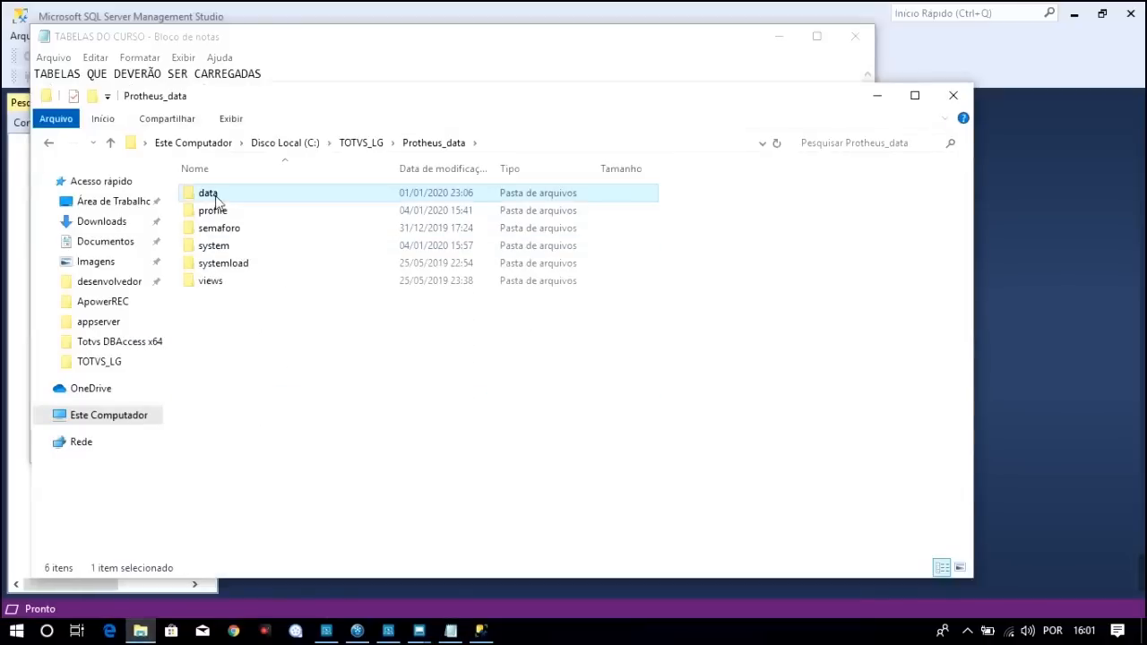
click(223, 215)
key(Down)
key(Down)
key(Down)
key(Down)
key(Down)
key(Down)
key(Down)
key(Down)
key(Down)
key(Down)
key(Down)
key(Down)
key(Down)
key(Down)
key(Down)
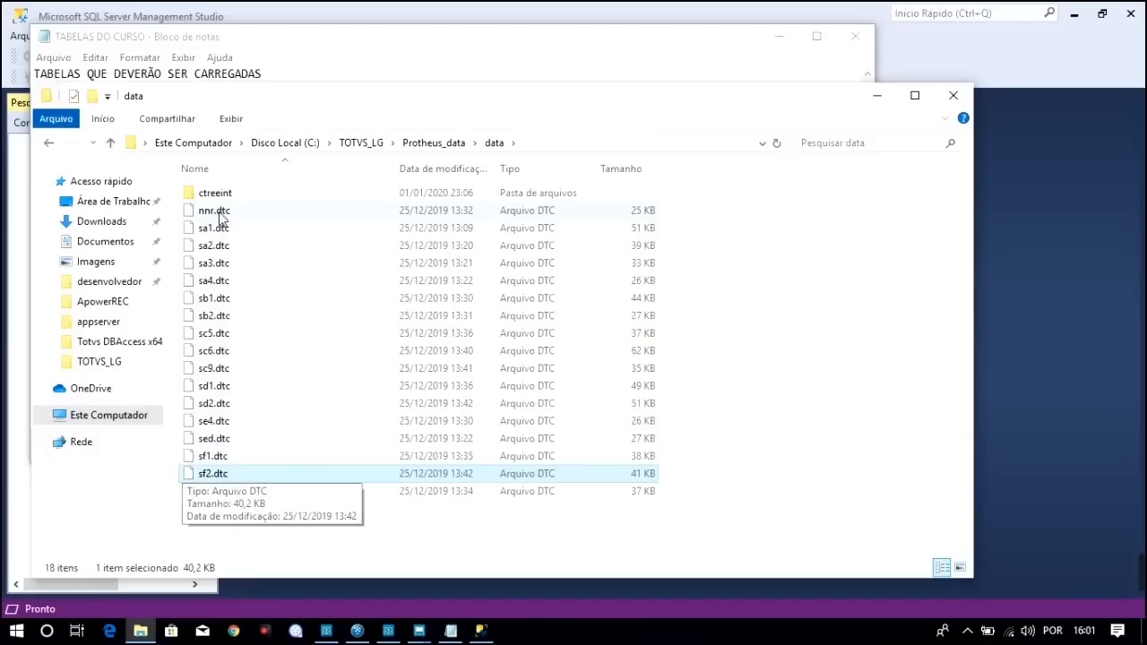
click(218, 228)
click(217, 245)
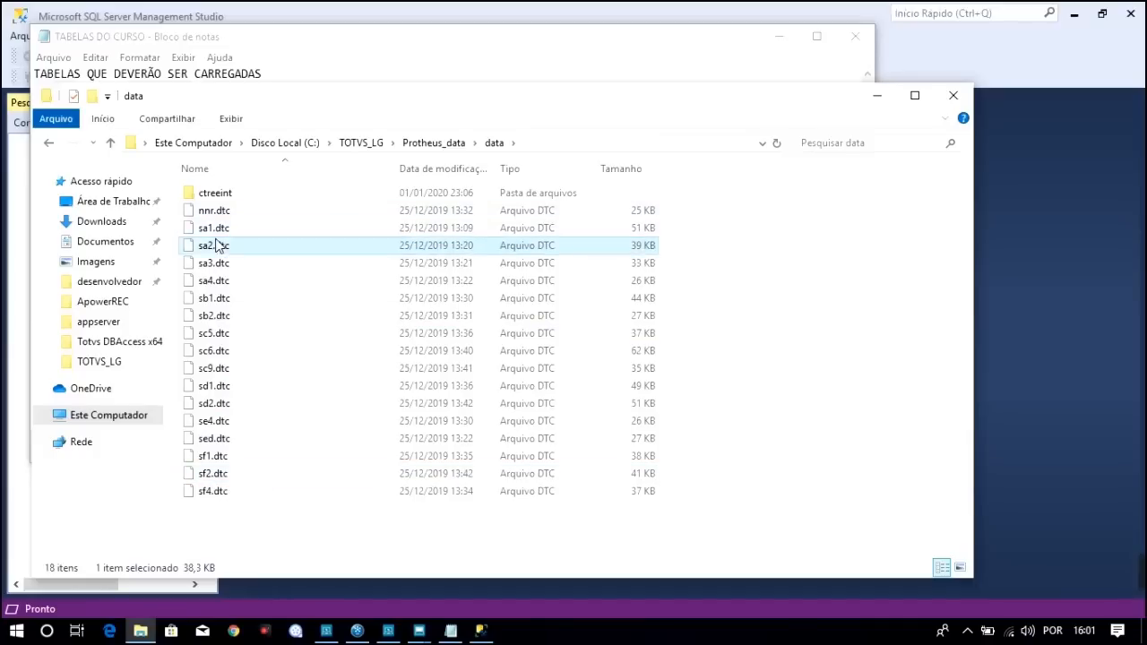